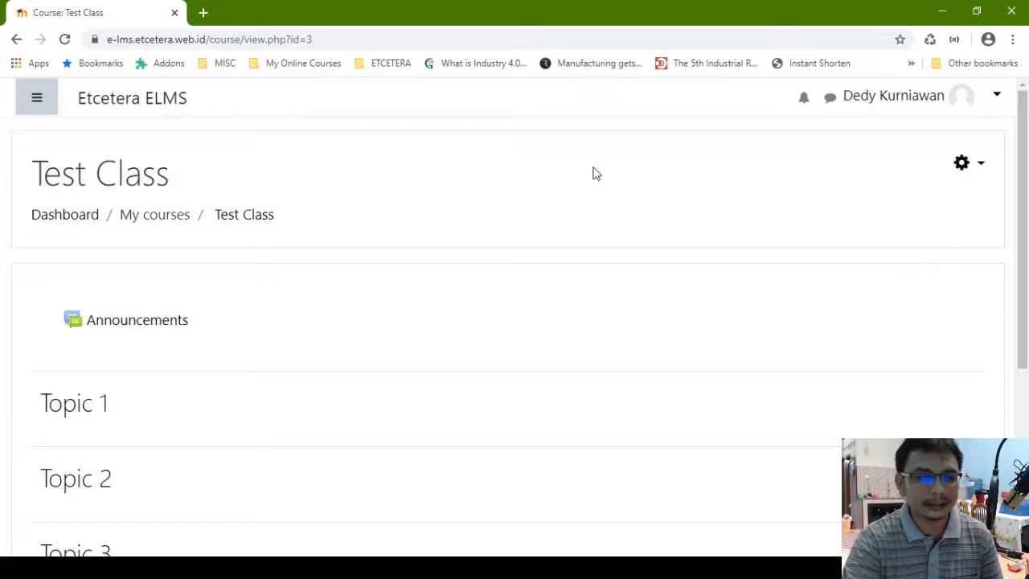
Turn on editing for the Test Class course and add a Quiz activity to the section containing Announcements
click(978, 167)
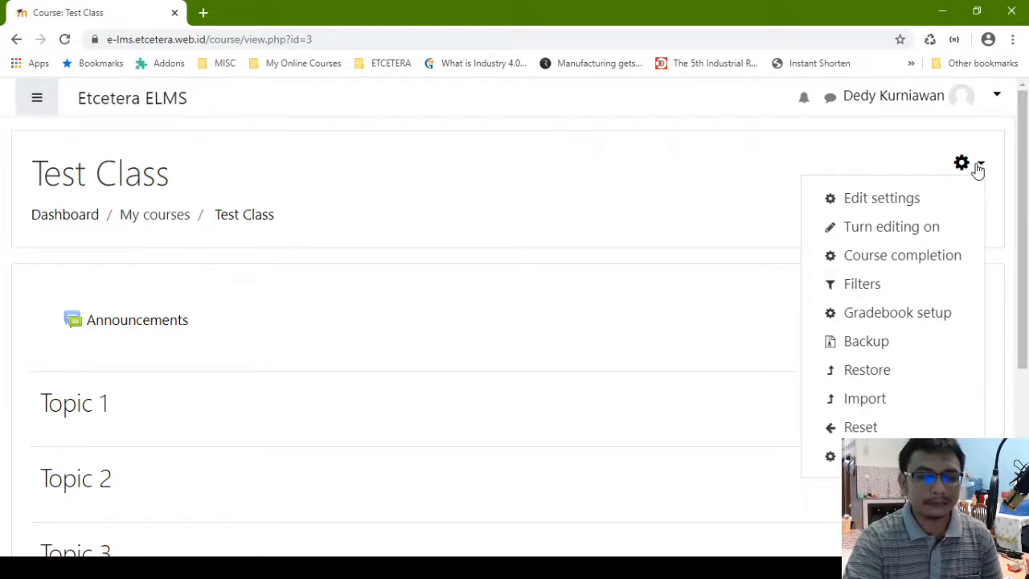
click(913, 232)
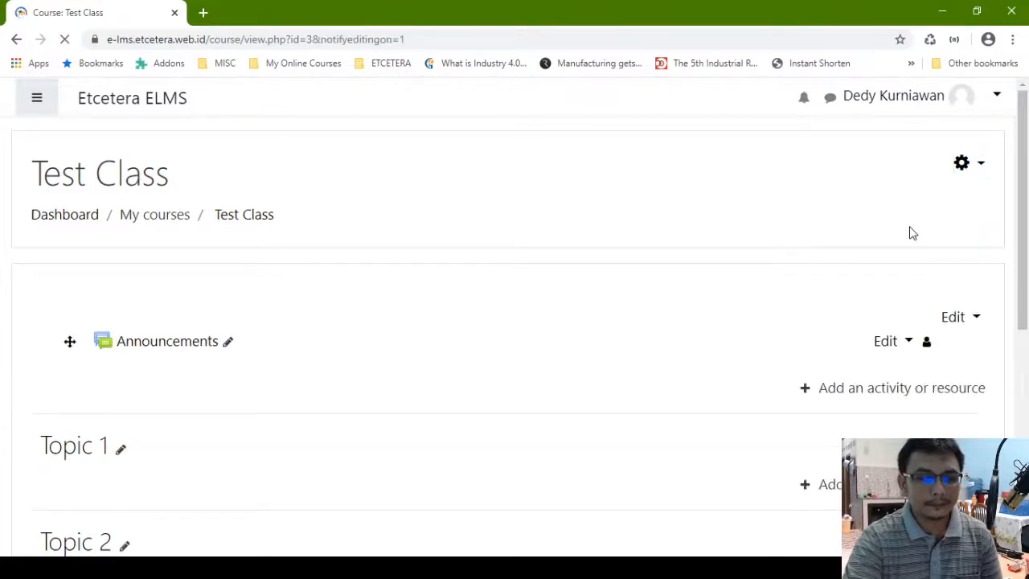
scroll(909, 232, down, 2)
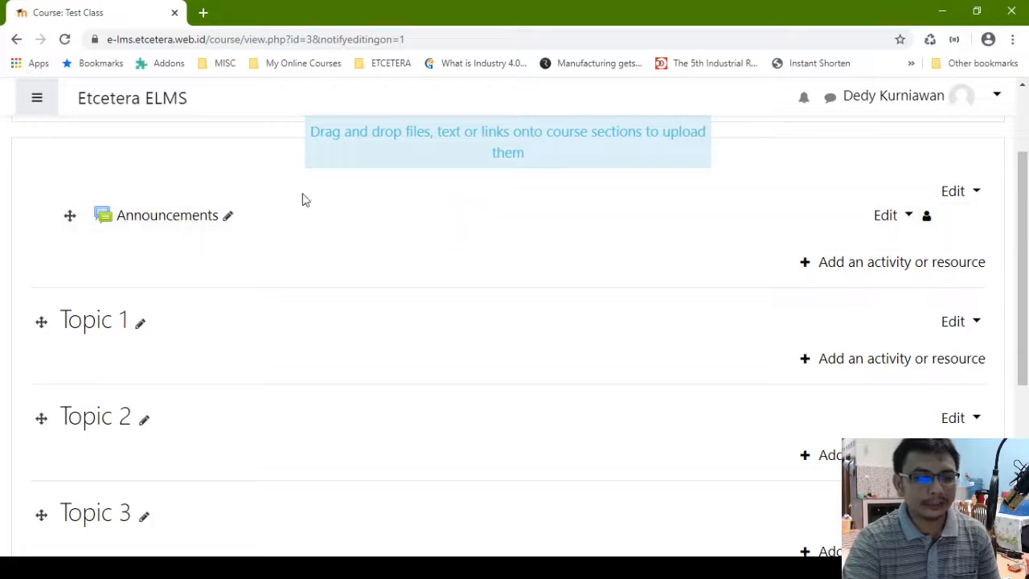
scroll(540, 246, down, 1)
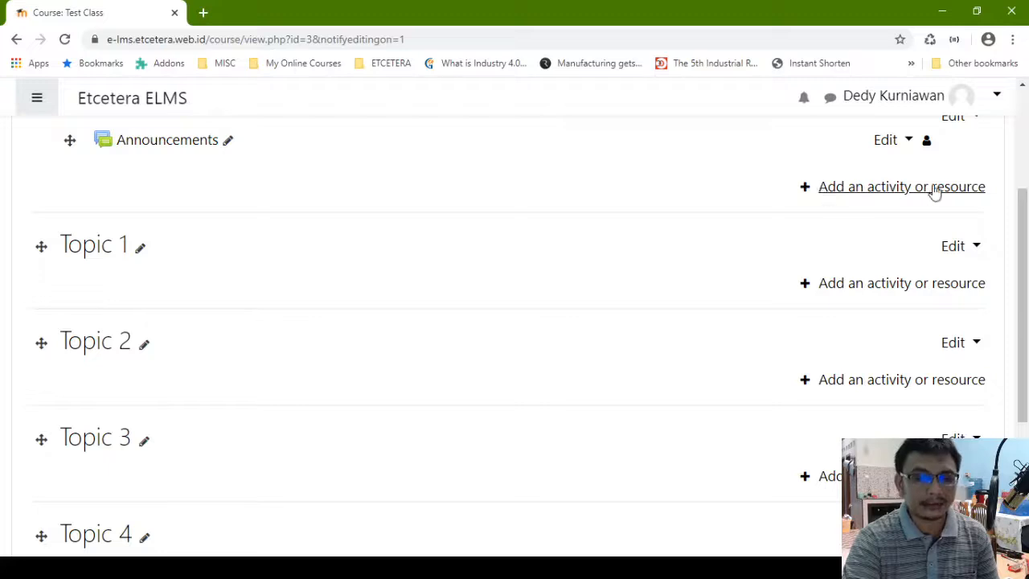
click(902, 190)
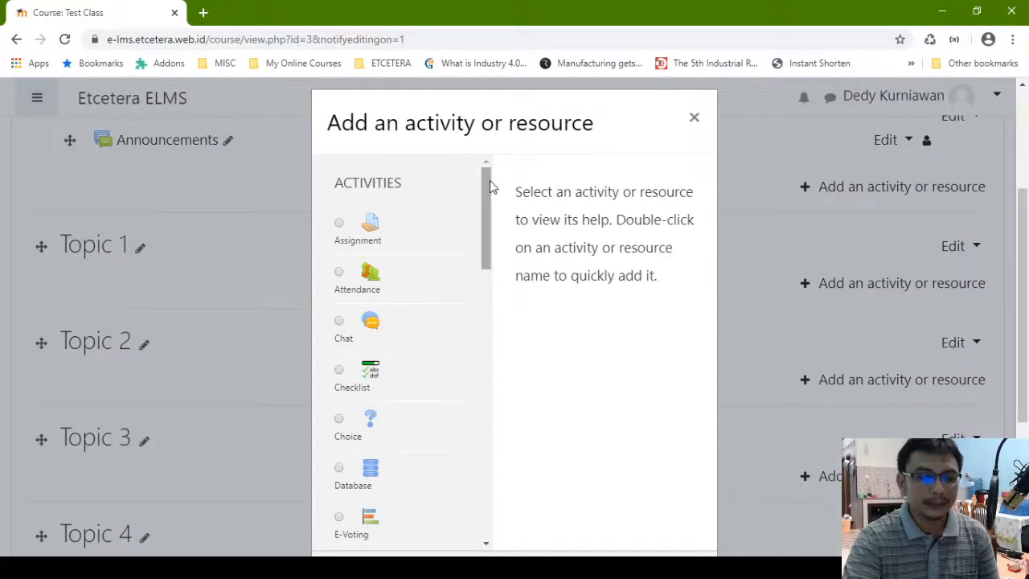
drag(485, 190, 486, 366)
click(339, 313)
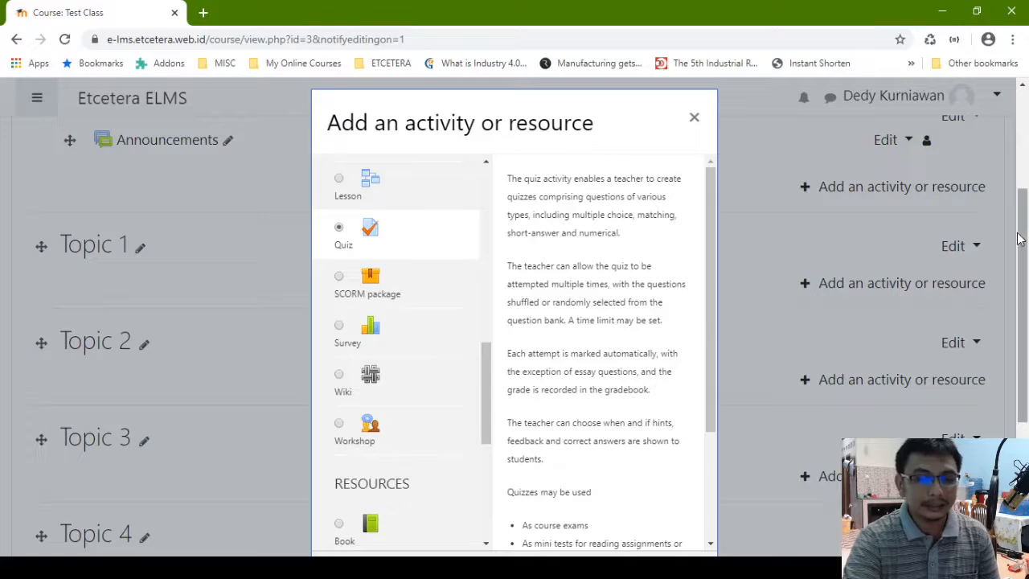
drag(1027, 245, 1027, 315)
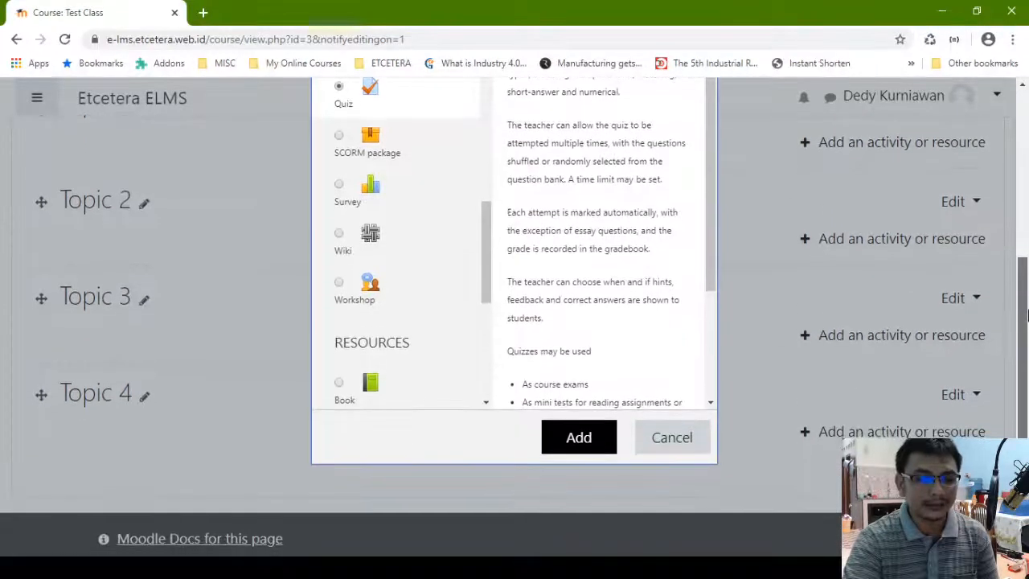
click(600, 456)
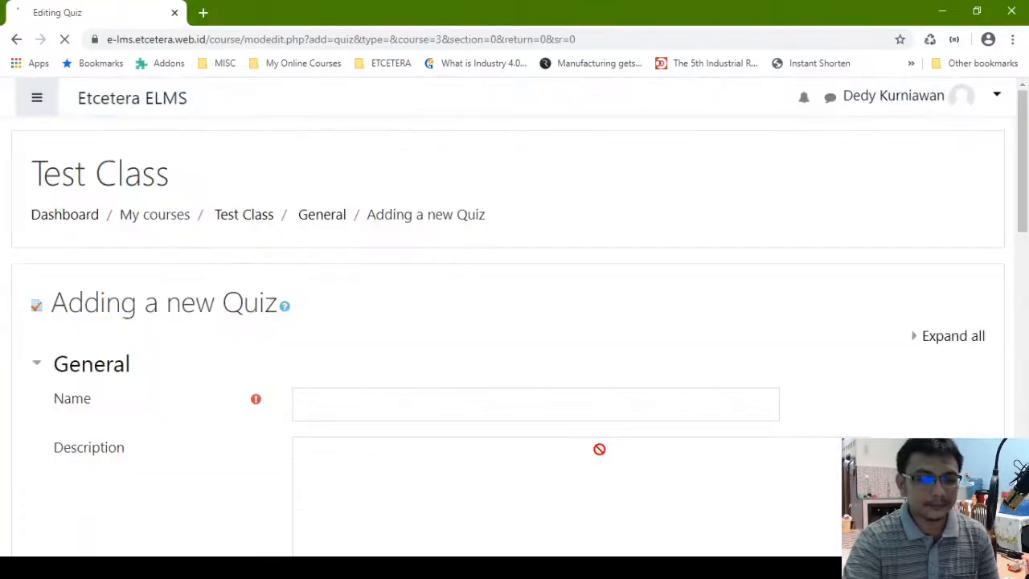
Name the new quiz "Quiz 1" and leave its description empty
click(414, 409)
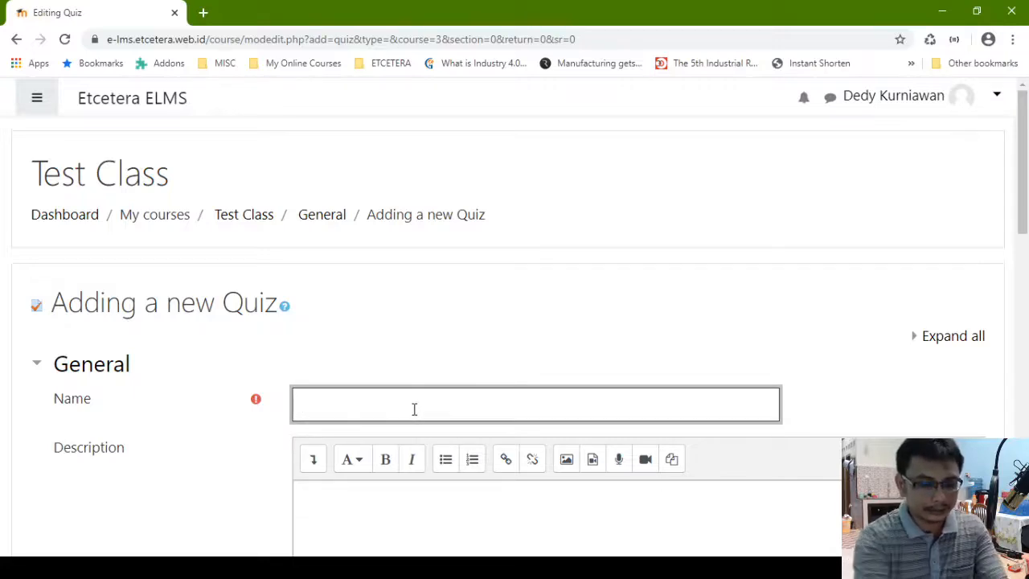
text(Quiz 1)
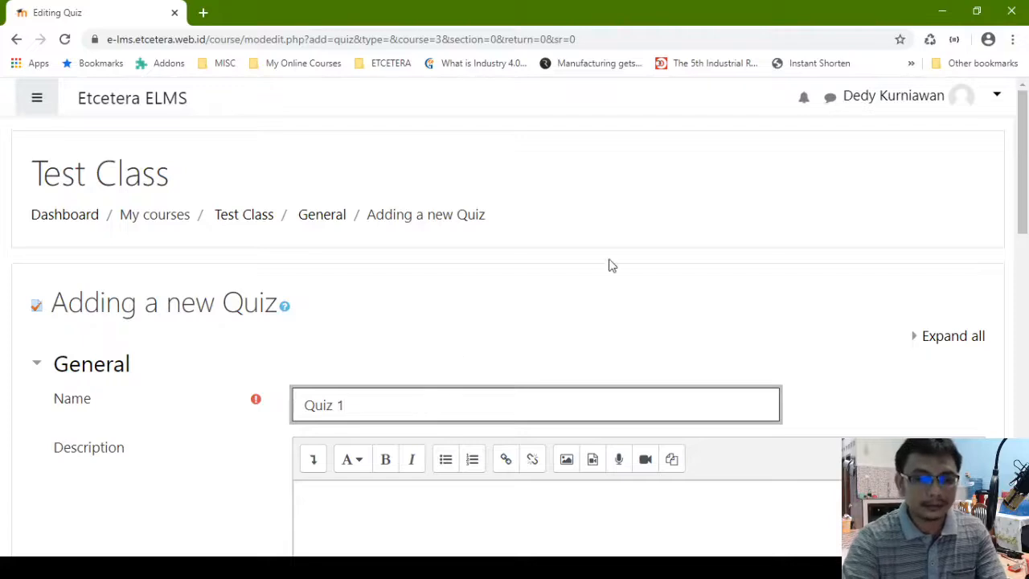
scroll(611, 288, down, 2)
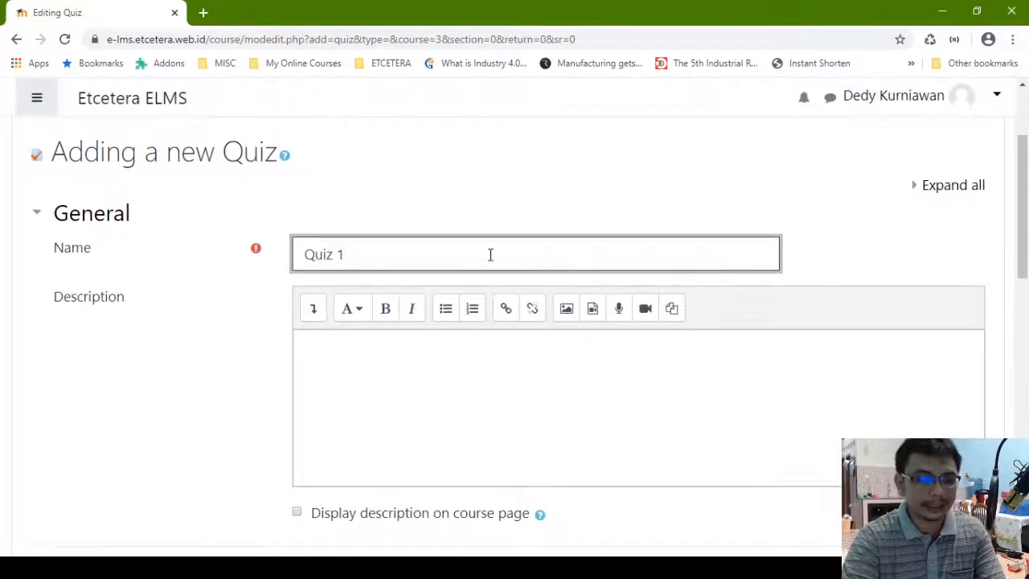
click(507, 354)
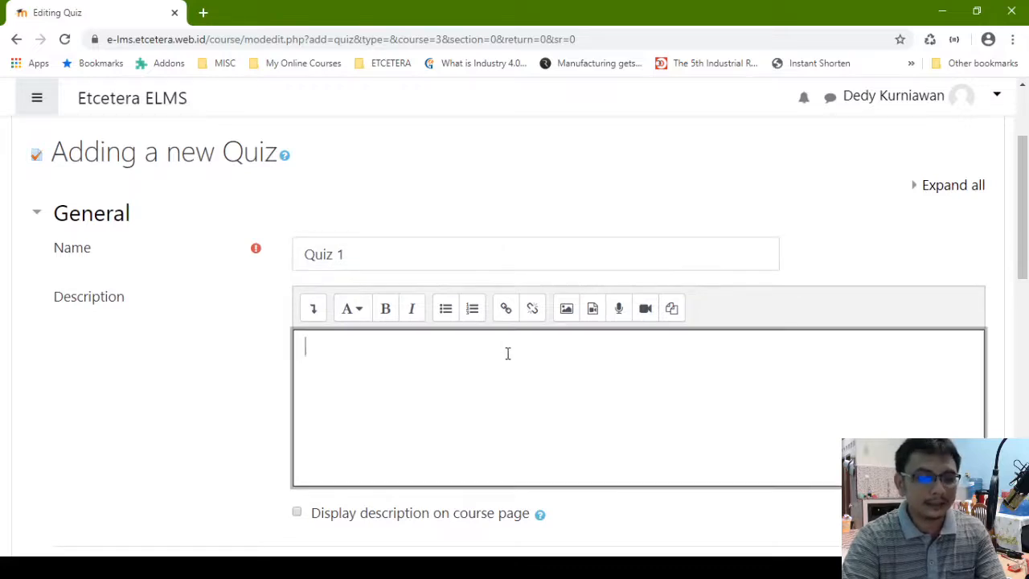
Enable a closing date for the quiz in the Timing settings and set its closing time to 23:59
scroll(508, 357, down, 4)
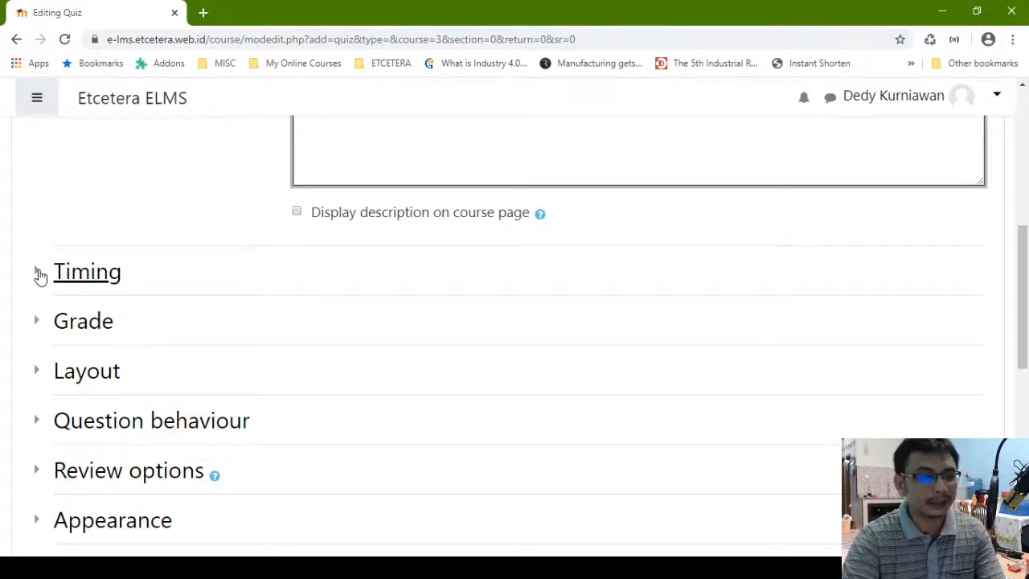
click(41, 275)
scroll(97, 263, down, 3)
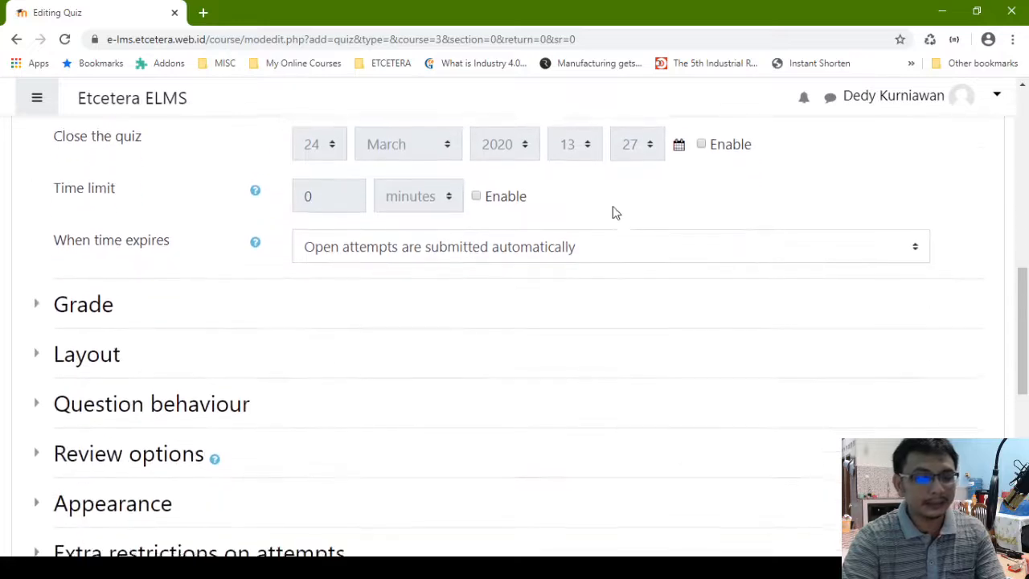
scroll(613, 209, up, 2)
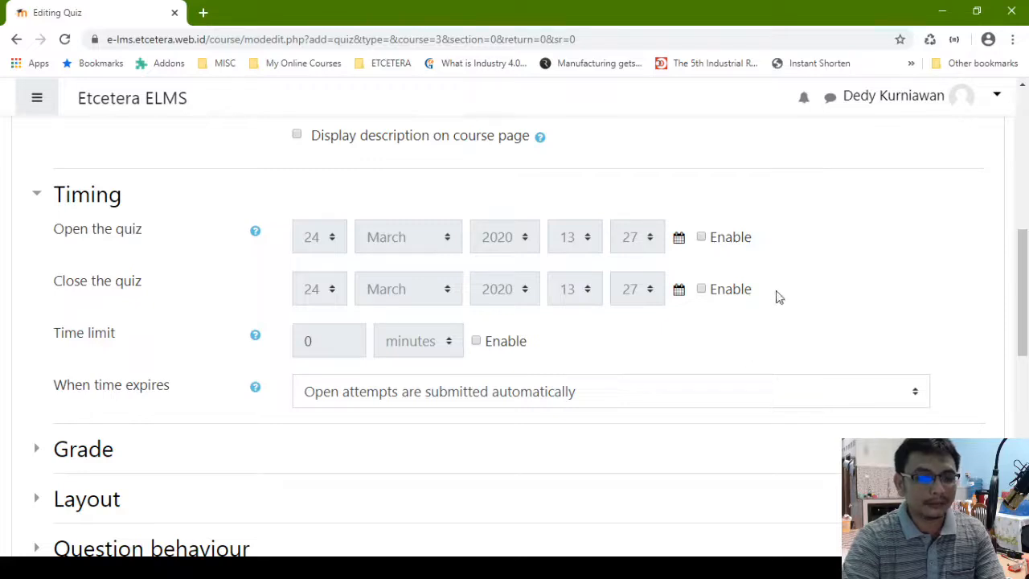
click(701, 290)
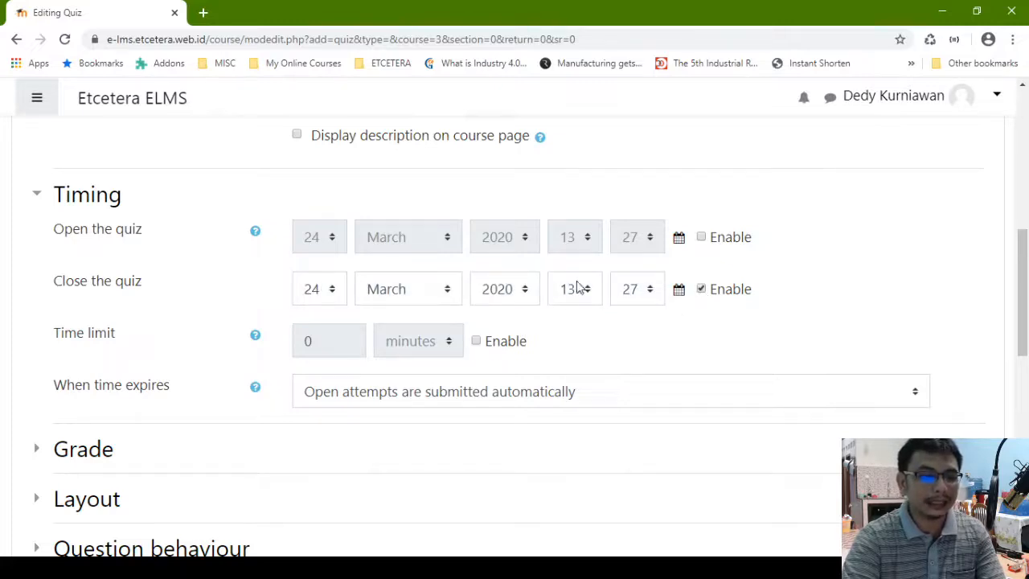
drag(606, 160, 582, 310)
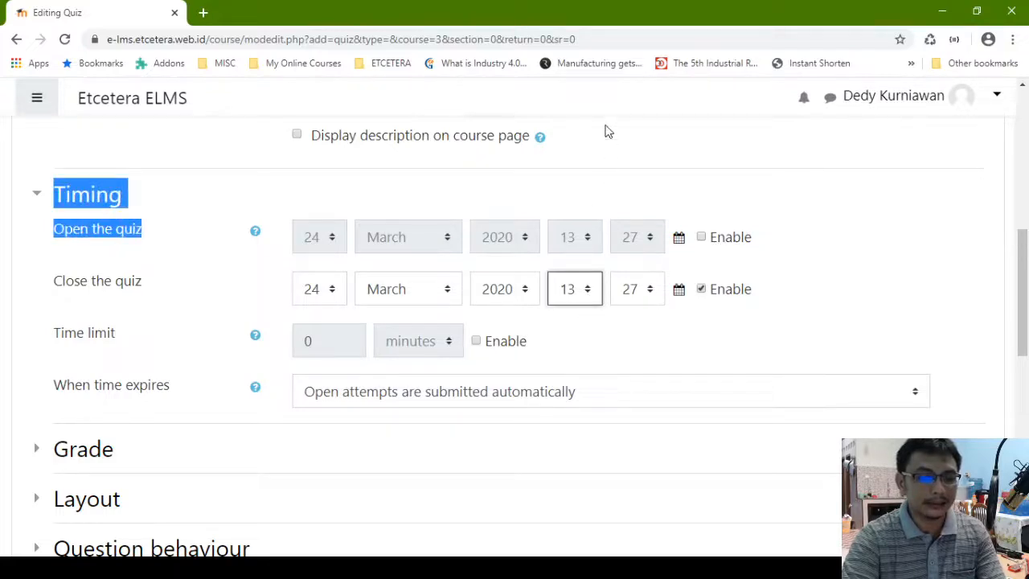
text(23)
key(Tab)
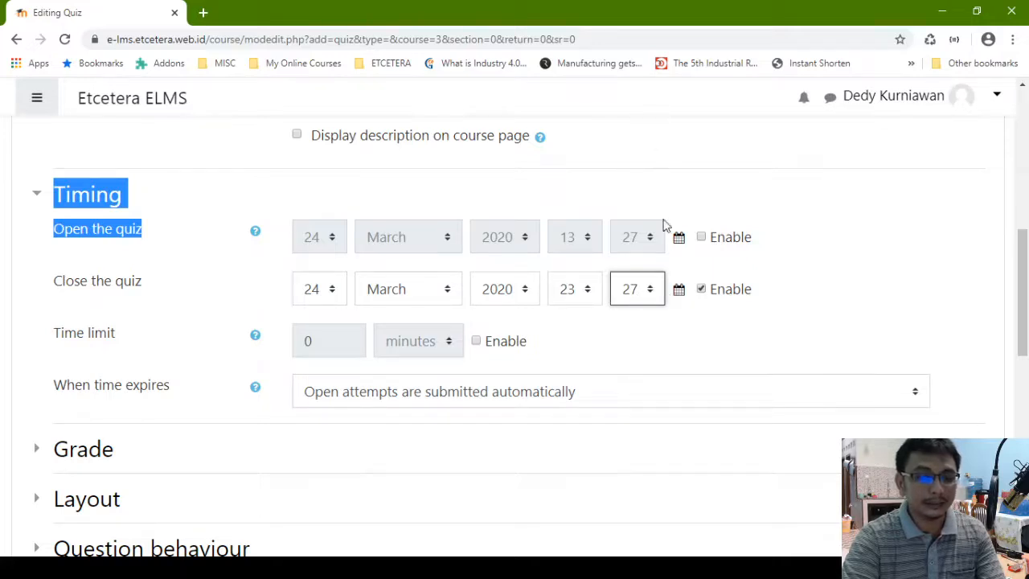
text(59)
click(661, 357)
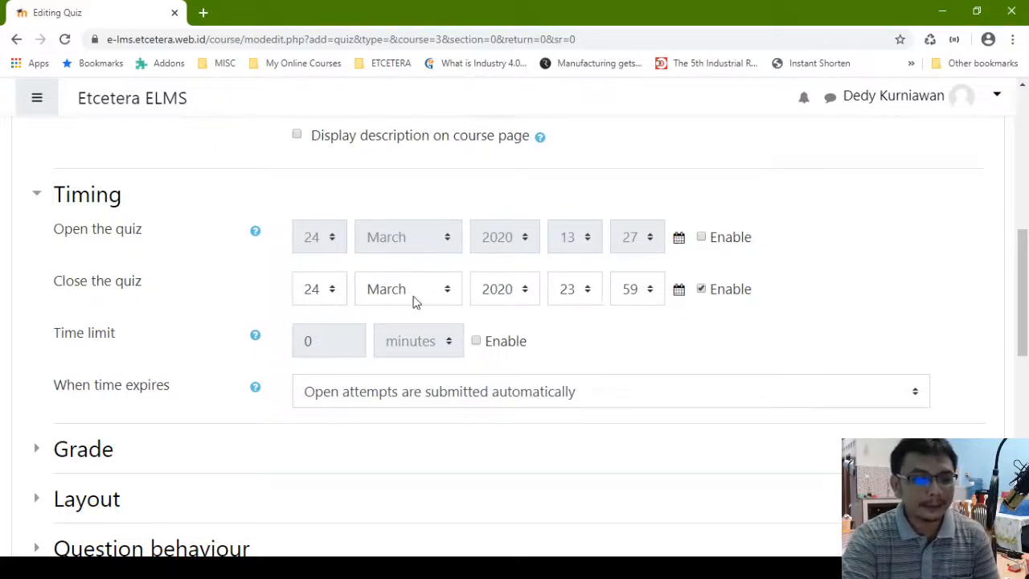
Set the day on which the quiz closes to 26
click(329, 291)
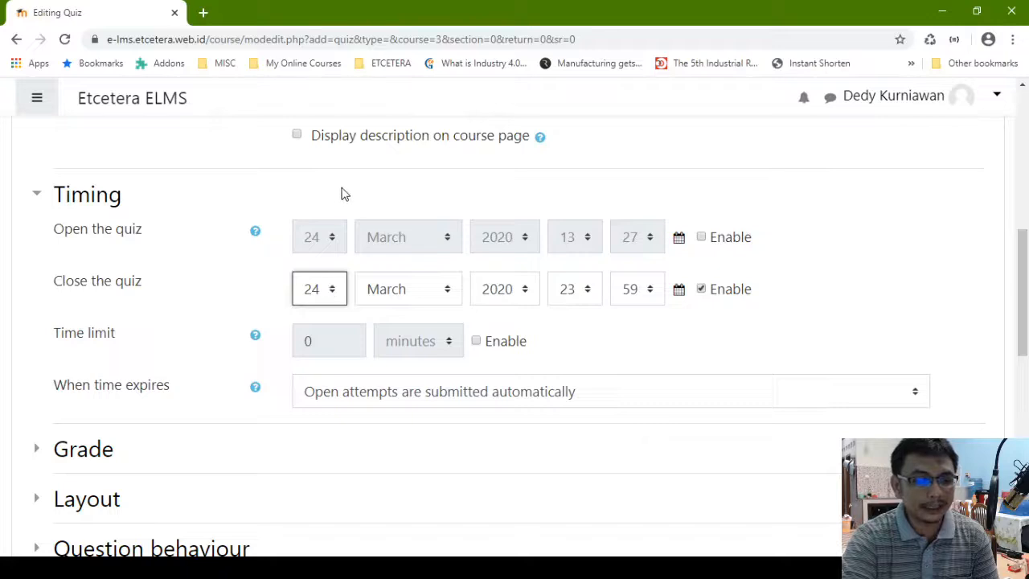
key(Down)
key(Down)
click(738, 442)
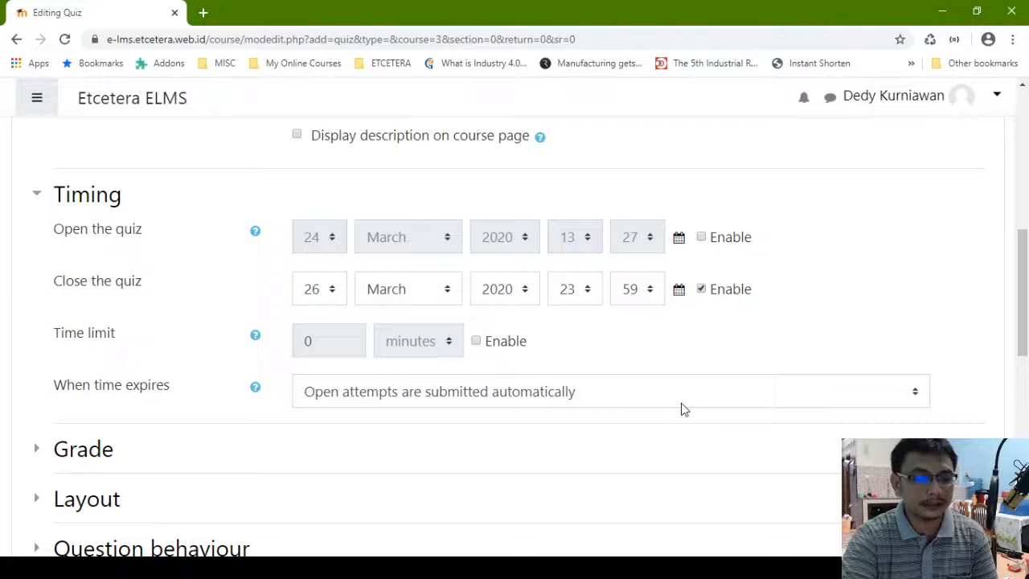
Enable the quiz's time limit and set it to 60 minutes
scroll(643, 390, down, 2)
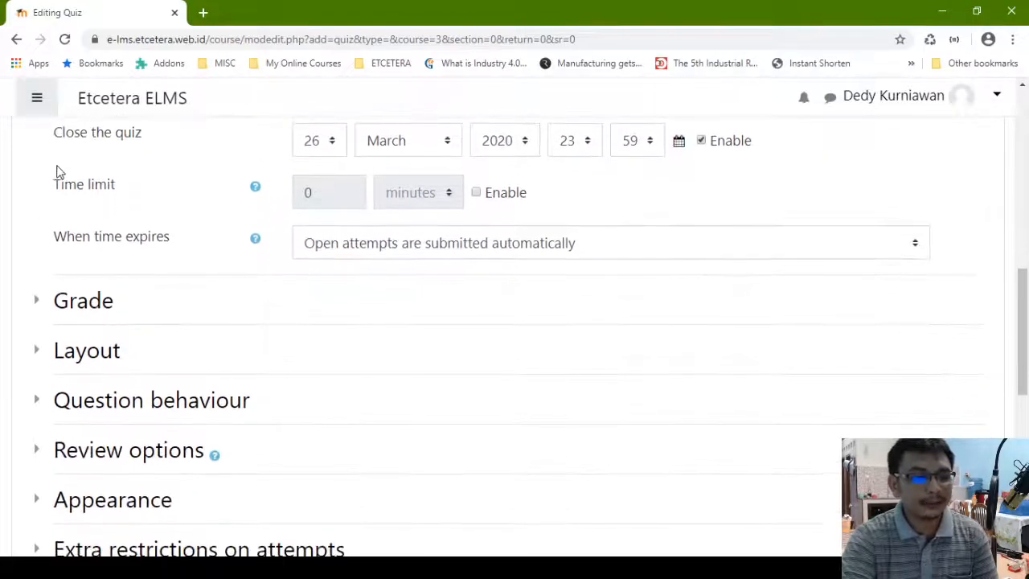
drag(128, 188, 50, 179)
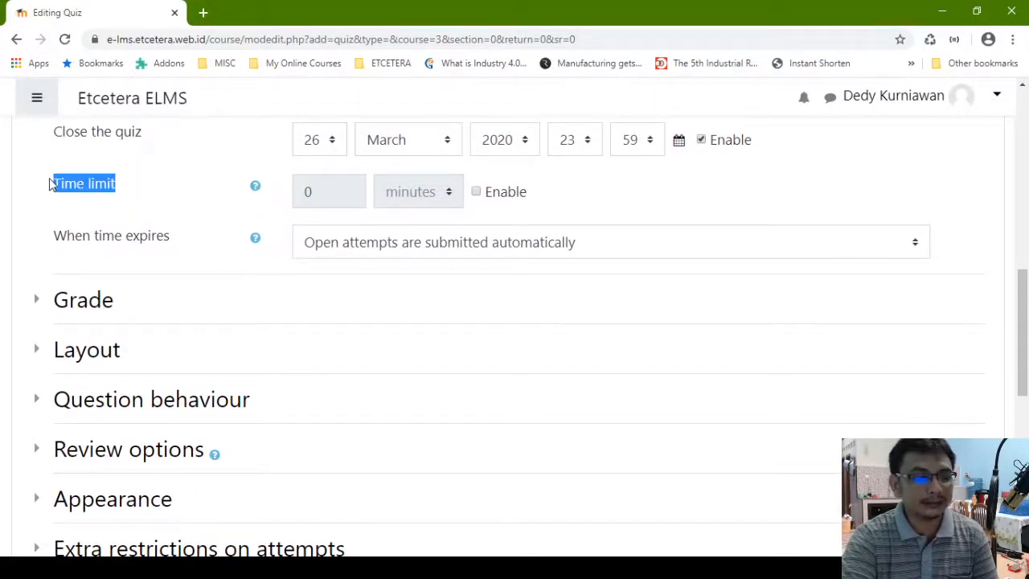
click(136, 186)
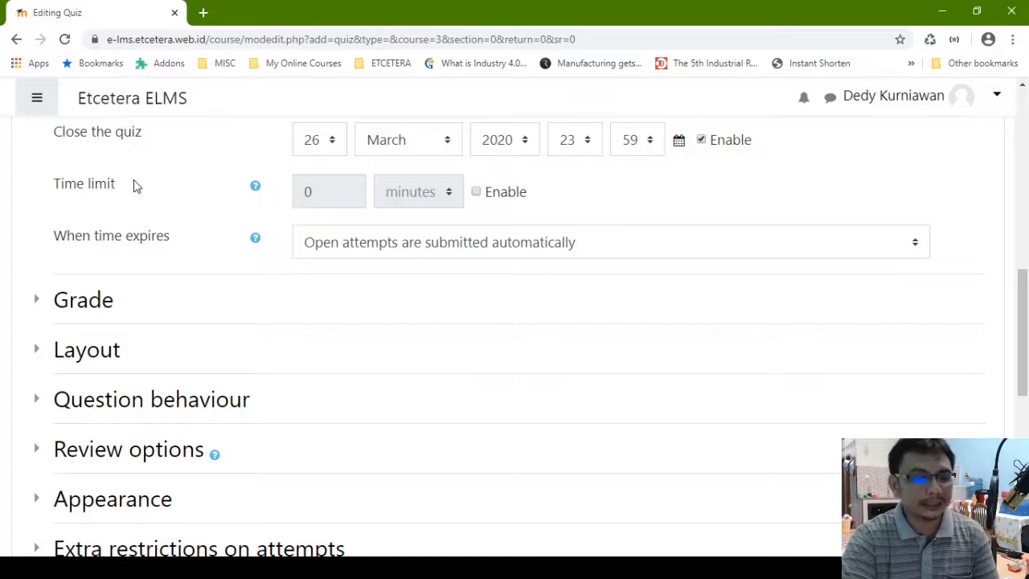
click(477, 192)
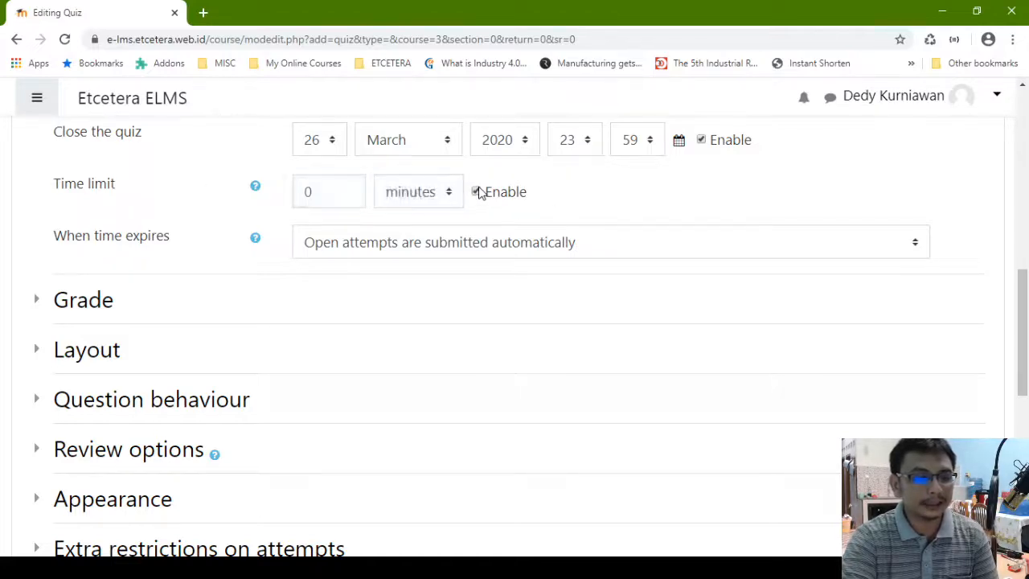
double_click(332, 191)
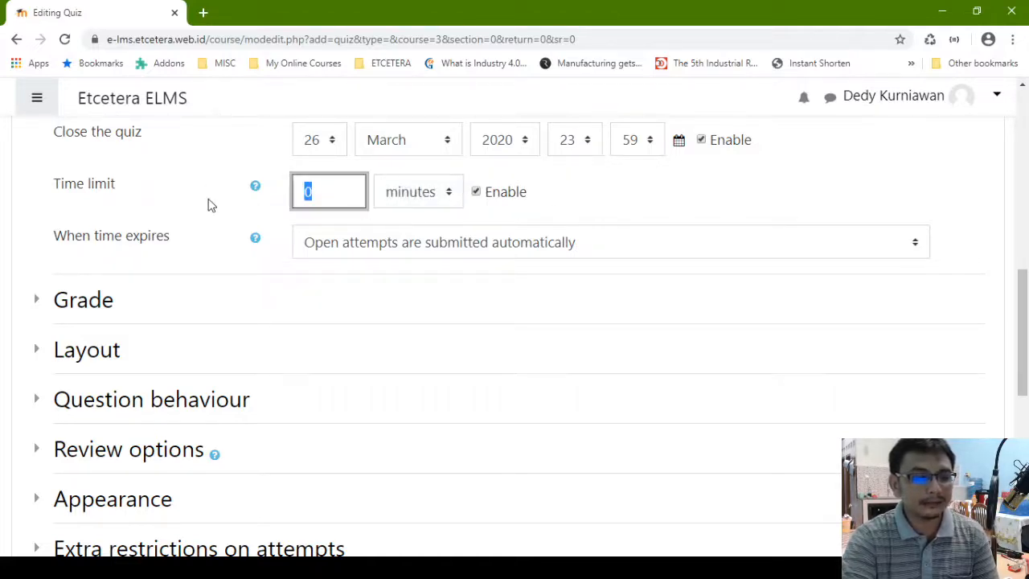
text(60)
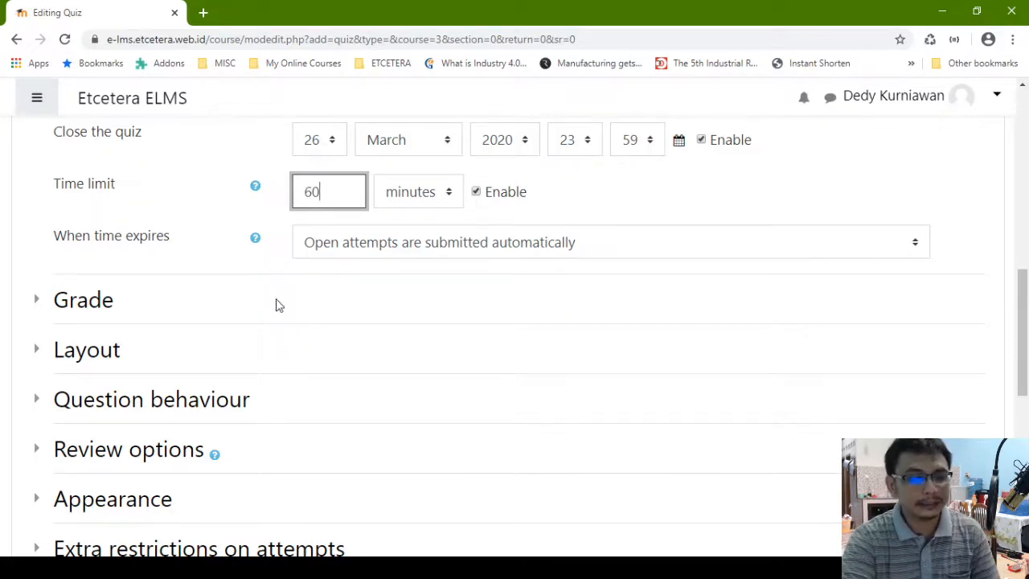
Set the quiz's grade to pass to 70 in the Grade settings
scroll(276, 298, down, 2)
scroll(86, 177, up, 1)
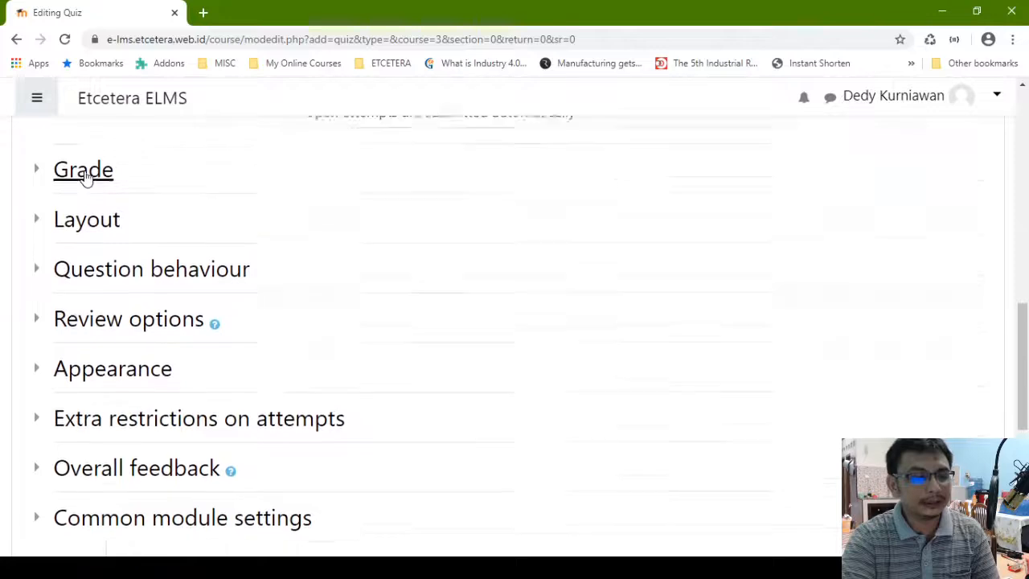
click(34, 222)
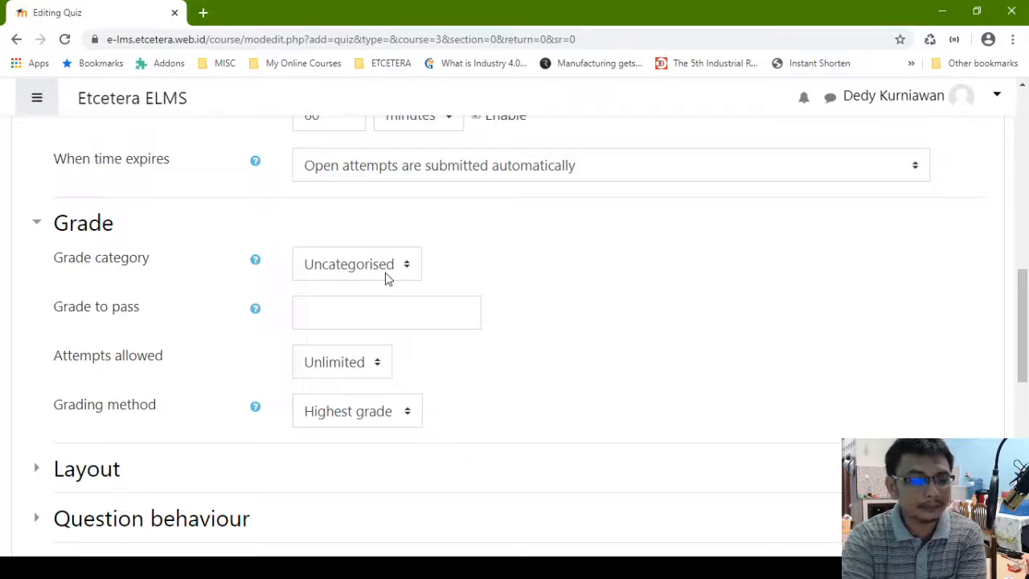
click(363, 314)
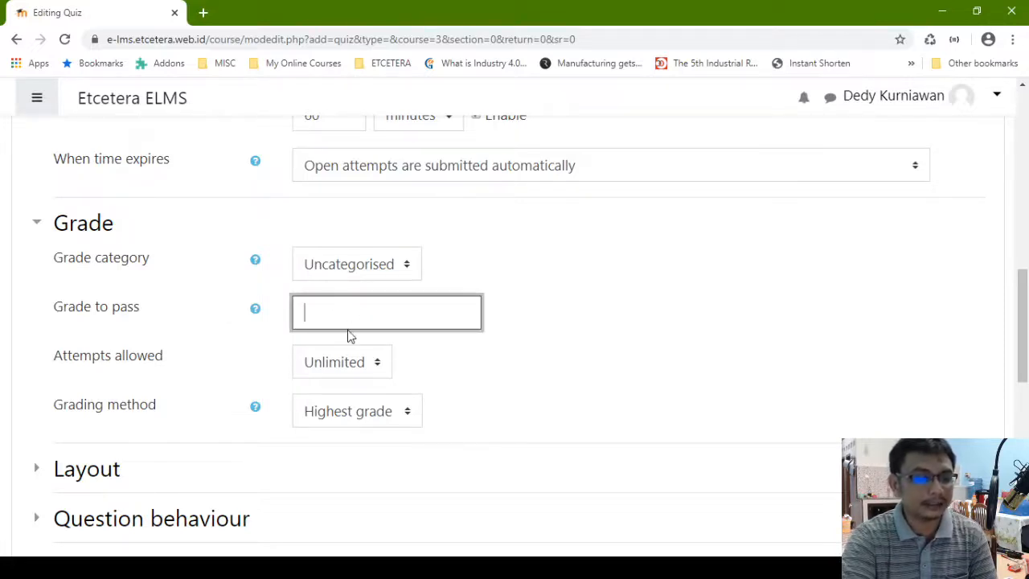
text(70)
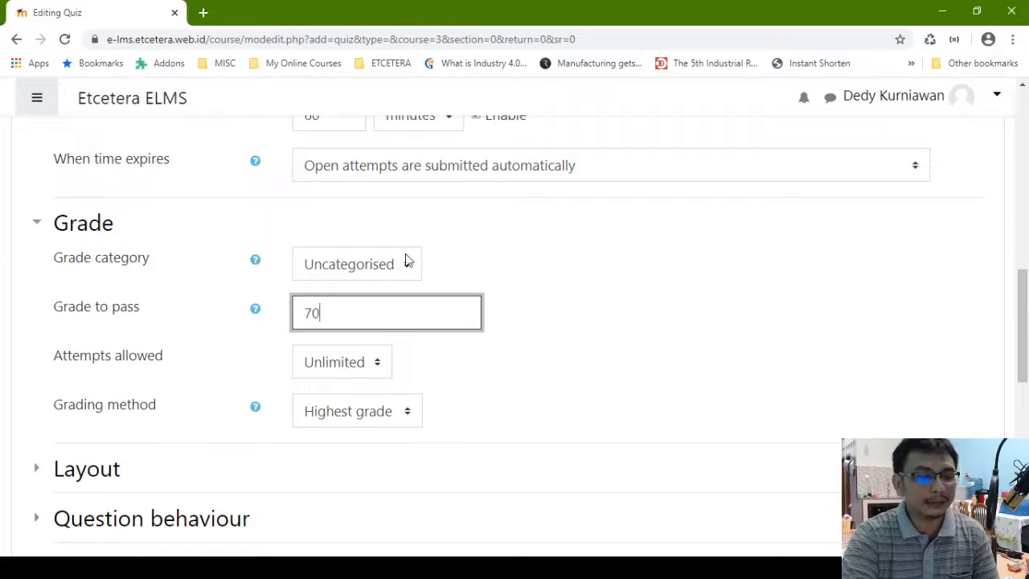
click(519, 392)
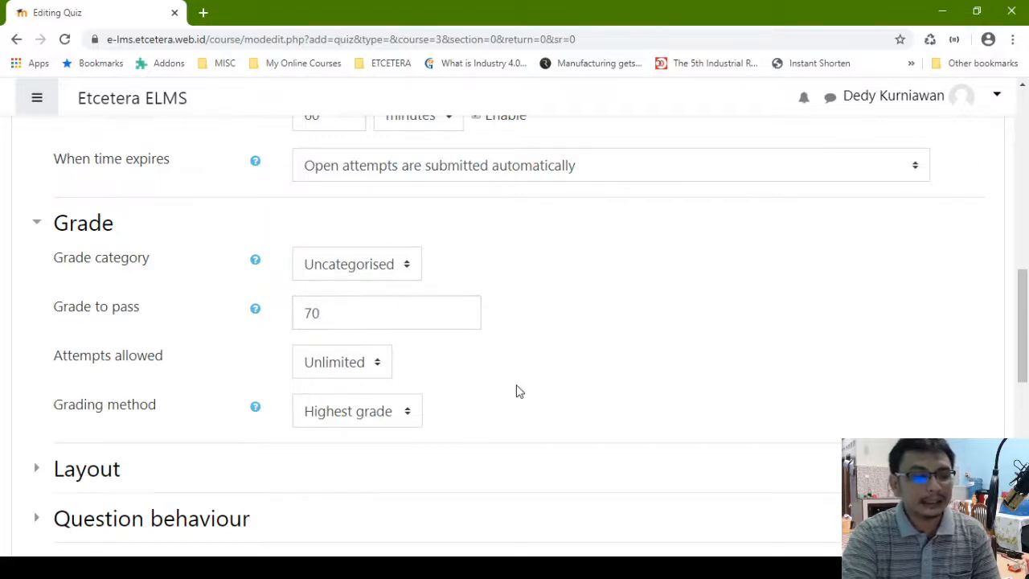
Limit the number of attempts allowed for the quiz to 3
scroll(241, 354, down, 1)
drag(179, 303, 46, 276)
click(207, 273)
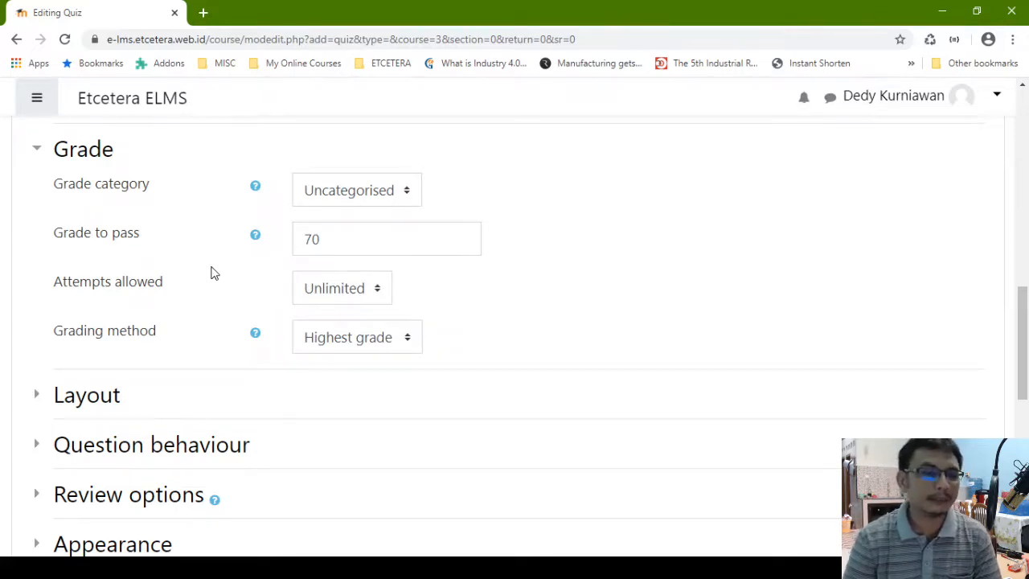
click(338, 294)
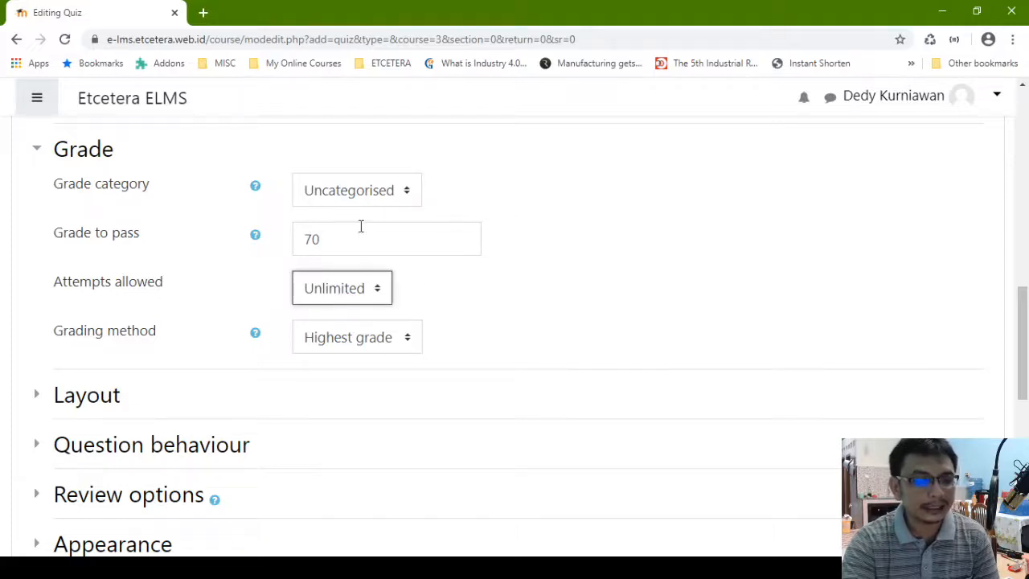
click(344, 373)
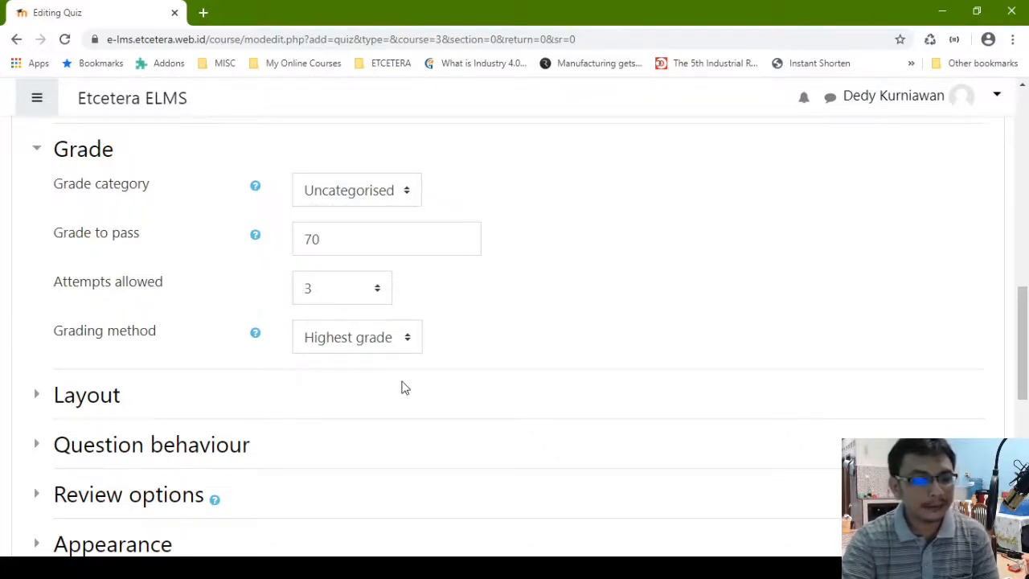
Check the grading method options in the Grade settings and keep Highest grade
click(407, 352)
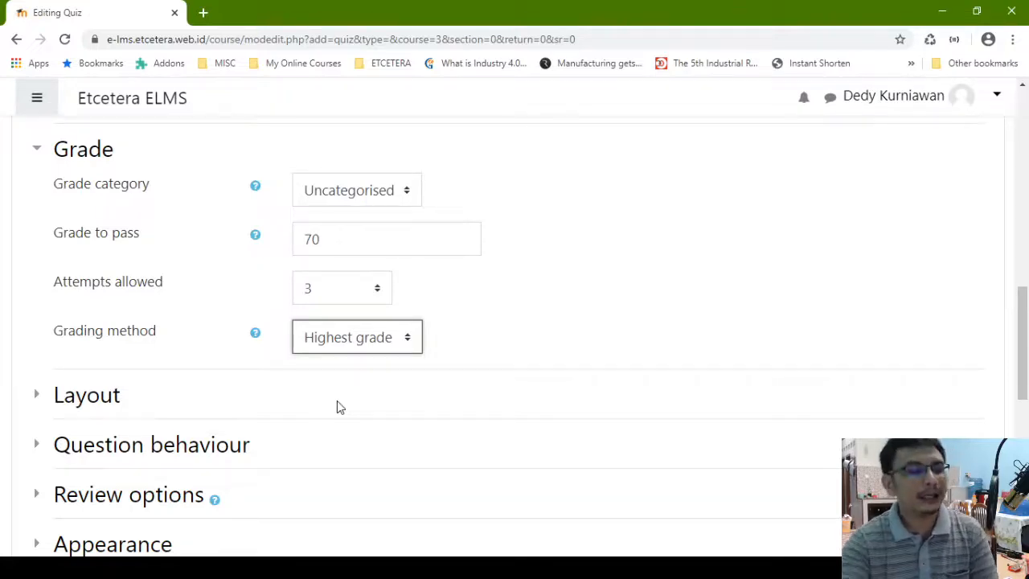
click(543, 352)
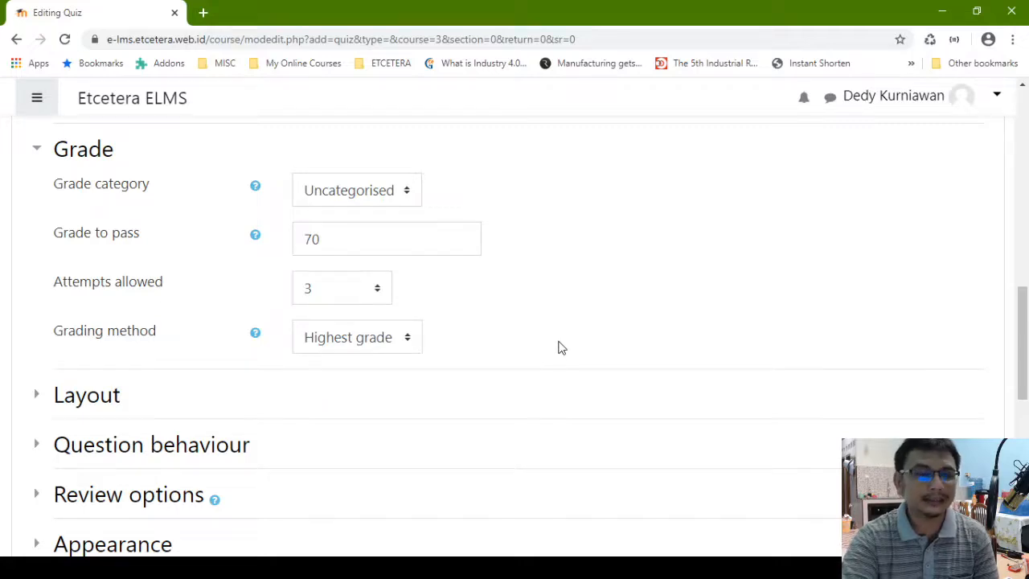
Expand the Question behaviour settings and check the Shuffle within questions options, keeping Yes
scroll(561, 347, down, 1)
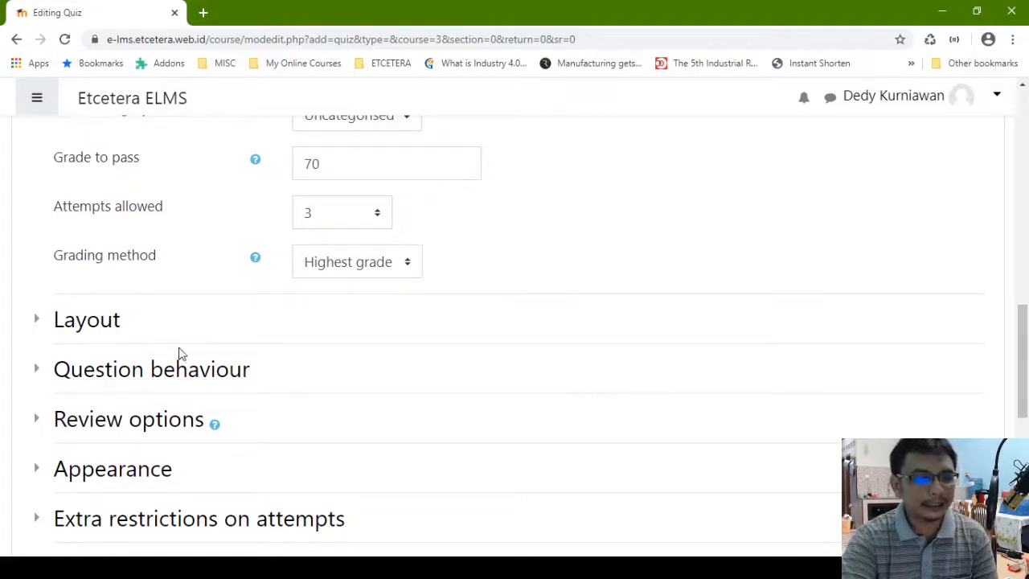
scroll(115, 349, down, 1)
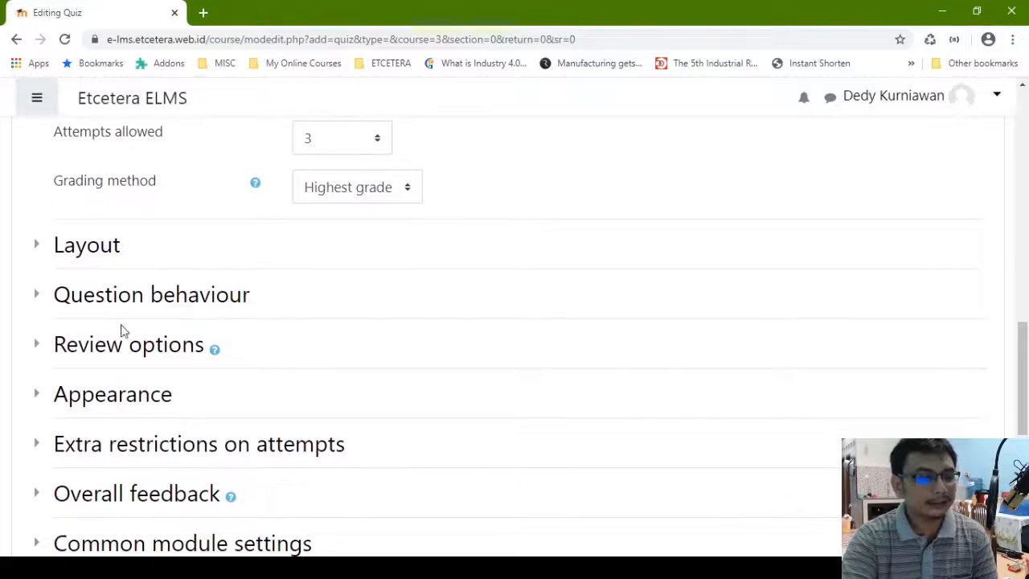
click(35, 297)
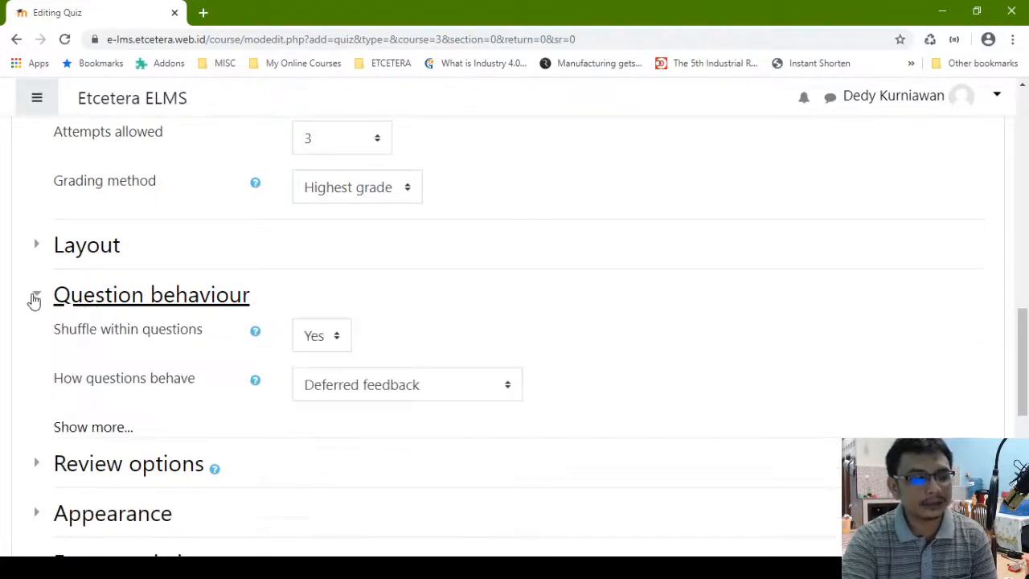
scroll(33, 299, down, 2)
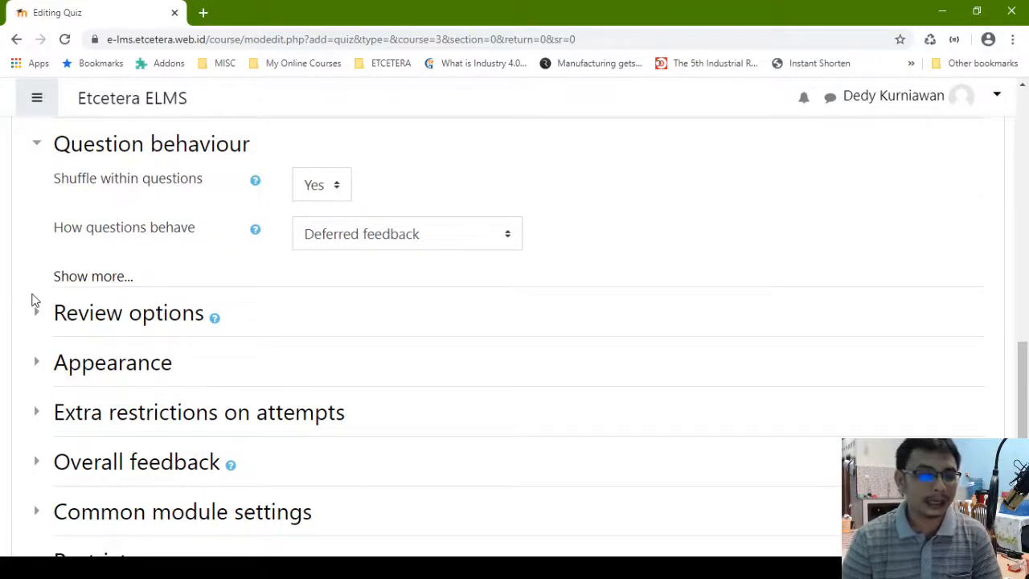
click(321, 190)
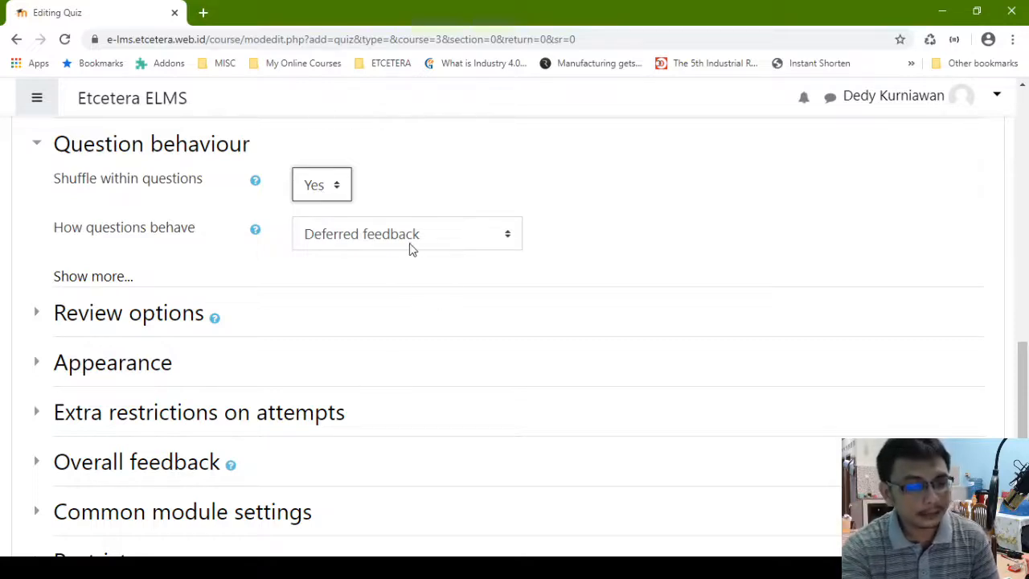
Try to save the quiz settings and display the quiz
scroll(398, 276, up, 1)
scroll(314, 246, down, 2)
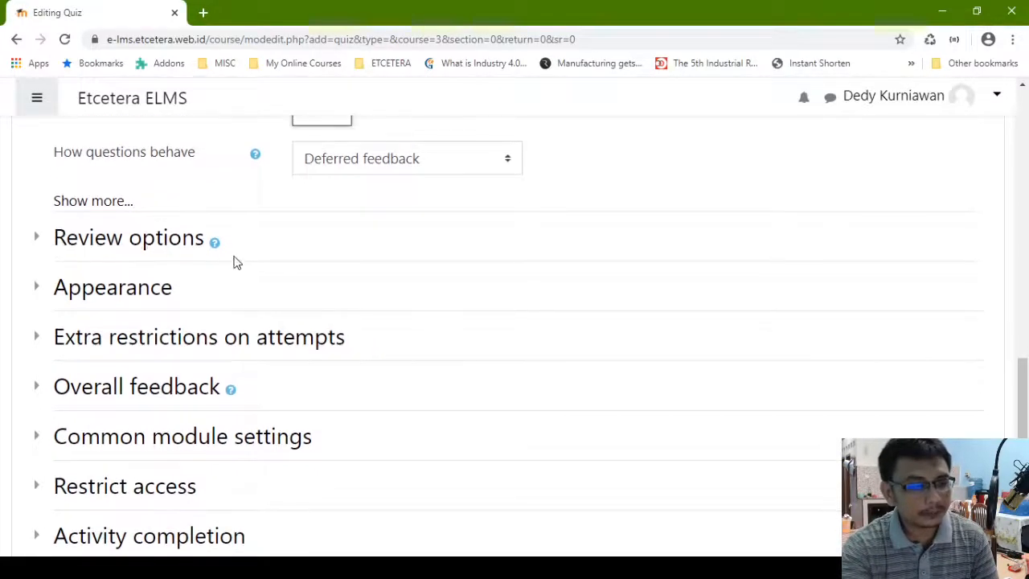
scroll(235, 262, down, 4)
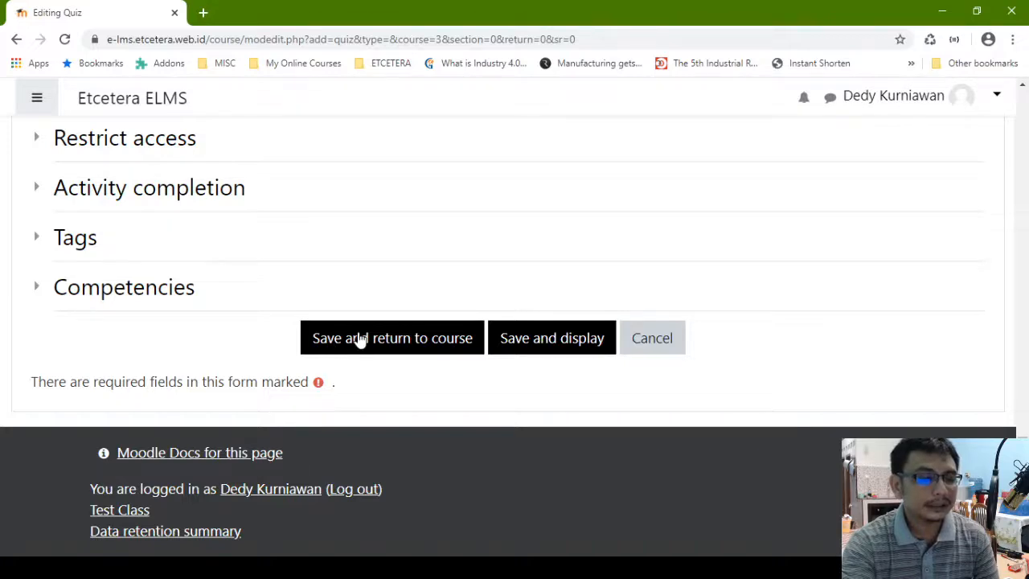
click(537, 345)
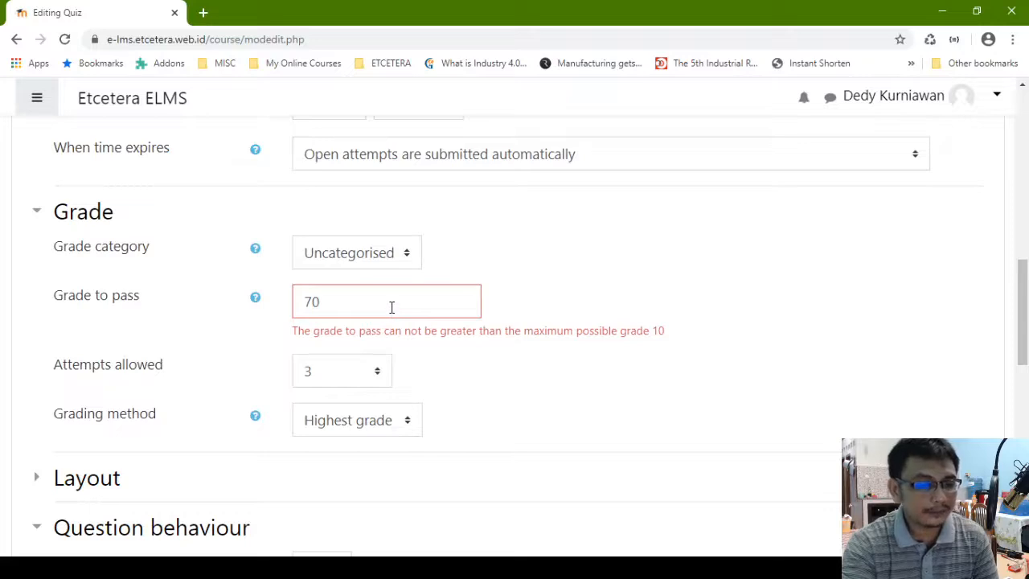
Set the quiz's grade to pass to 7 in the Grade settings
scroll(396, 328, up, 3)
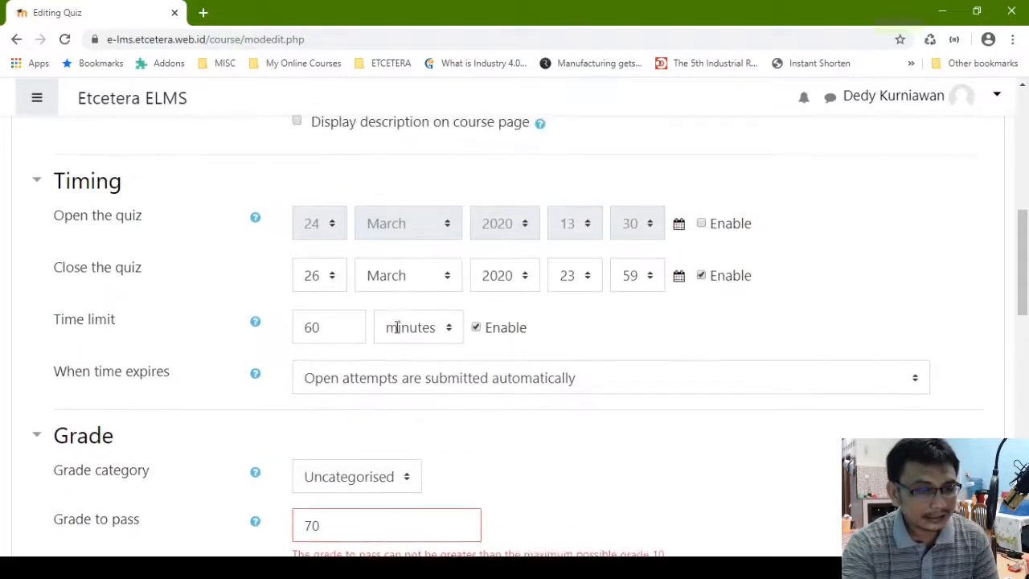
scroll(397, 331, down, 1)
scroll(396, 331, up, 5)
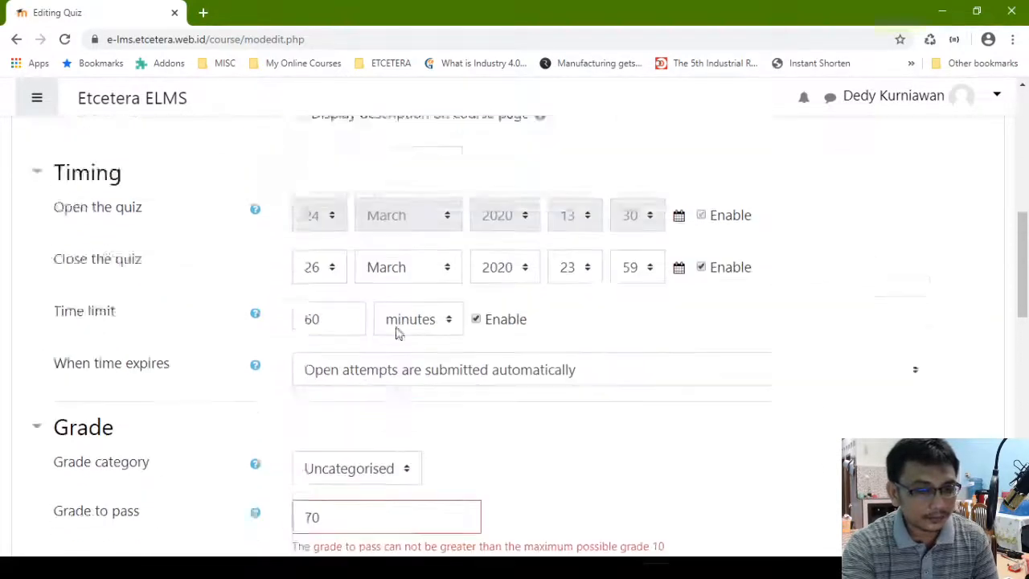
scroll(398, 333, down, 5)
drag(331, 389, 89, 401)
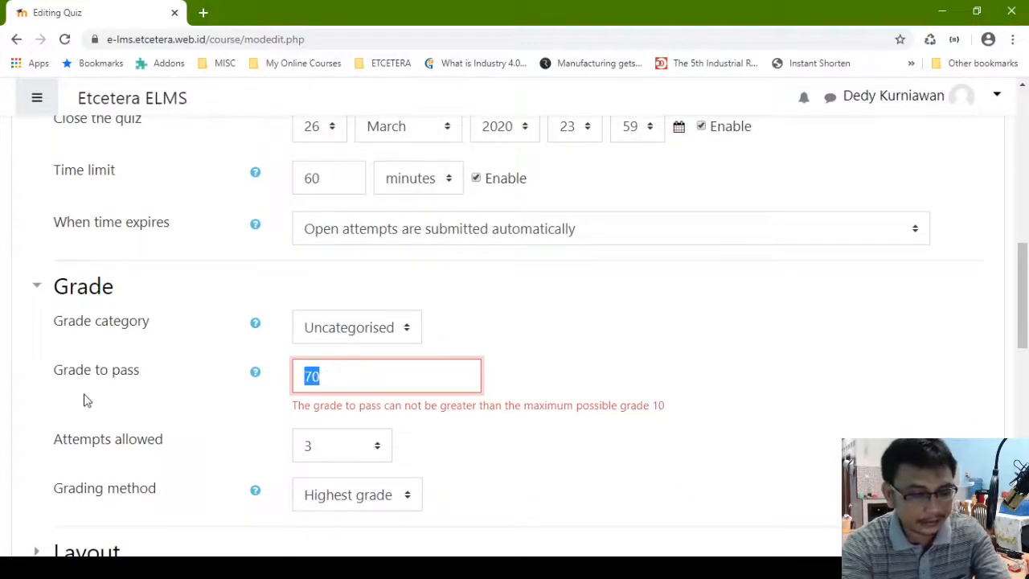
text(7)
click(579, 391)
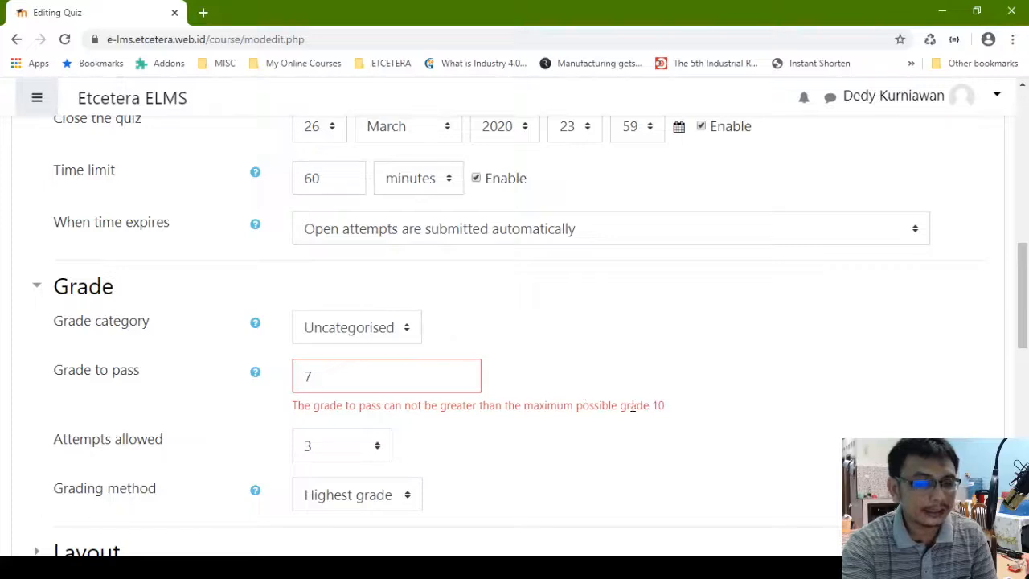
Save the corrected quiz settings and display the quiz
scroll(636, 406, down, 8)
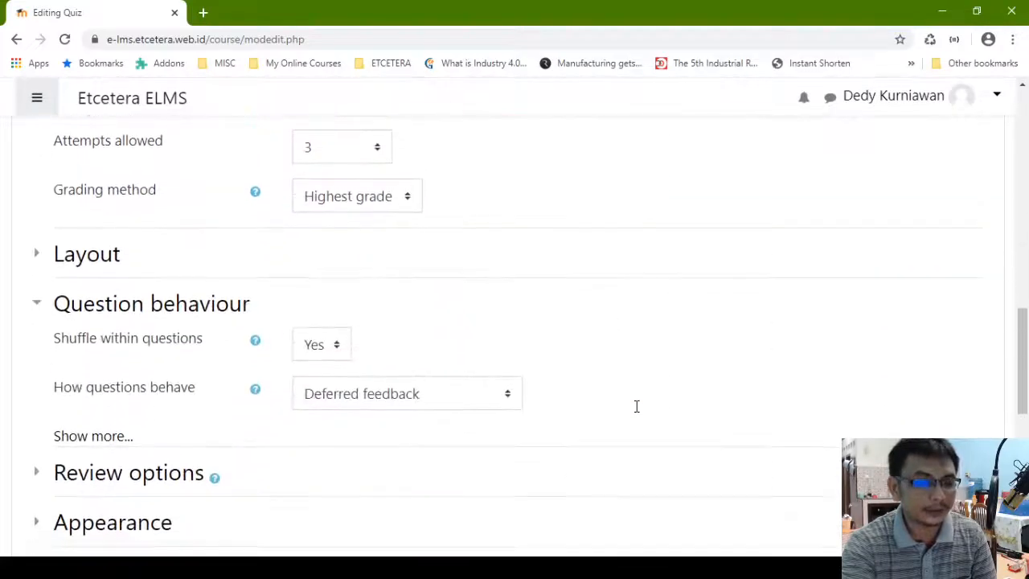
scroll(609, 399, down, 5)
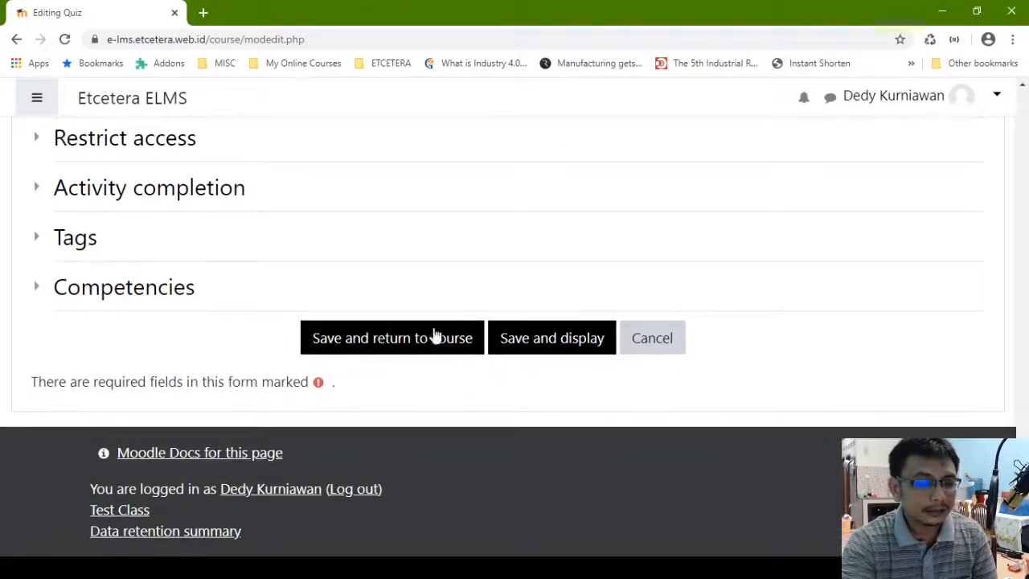
click(526, 342)
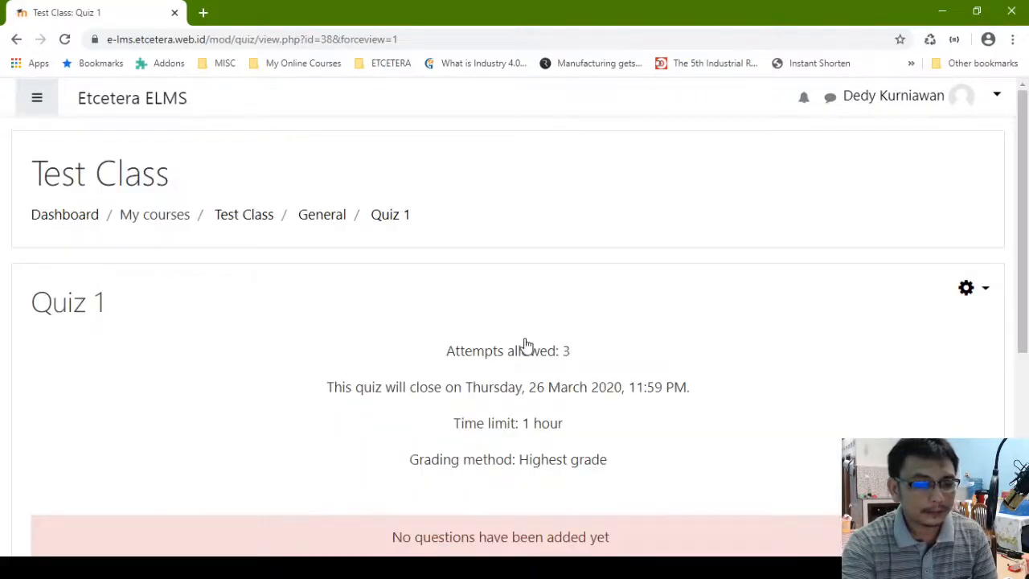
Review the Quiz 1 summary and open the quiz for editing its questions
scroll(525, 344, down, 3)
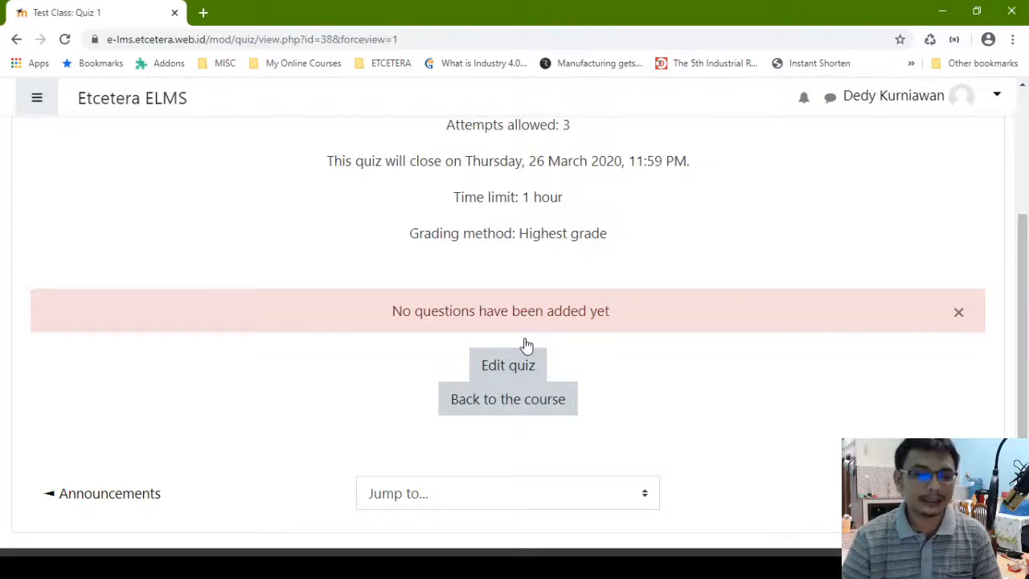
scroll(634, 301, up, 3)
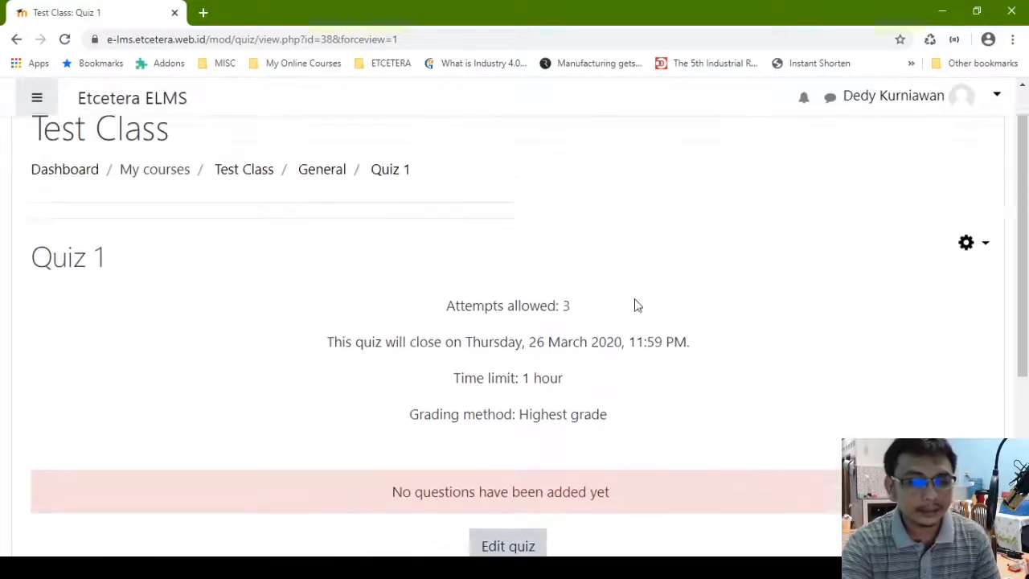
scroll(635, 304, down, 2)
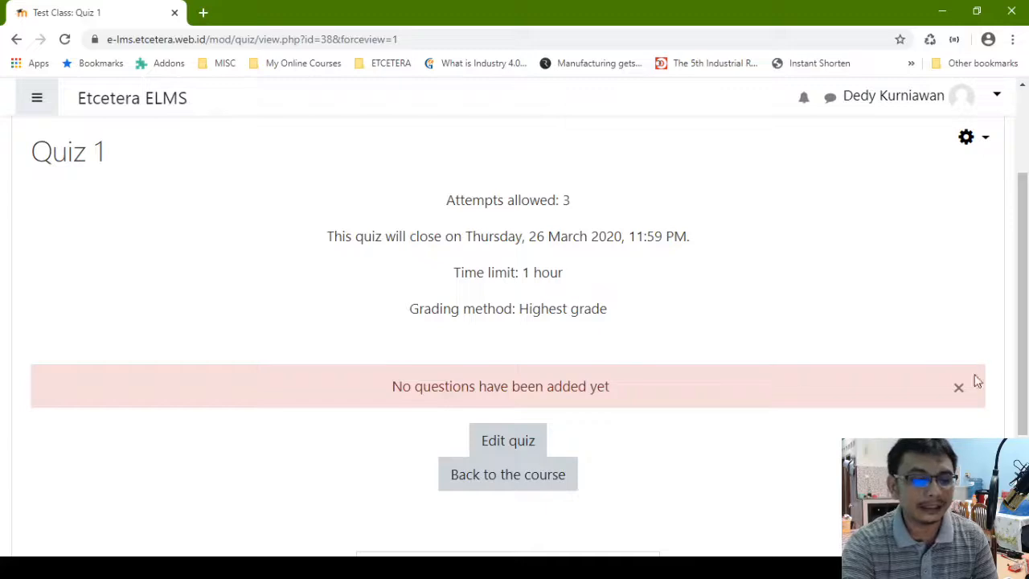
click(496, 447)
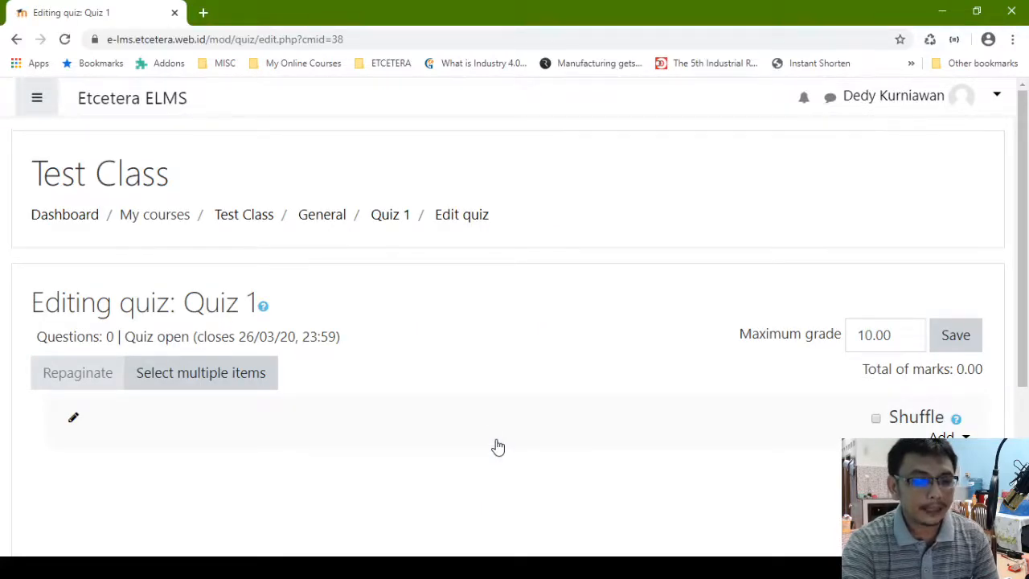
Enable shuffling of the questions in Quiz 1
scroll(563, 294, down, 1)
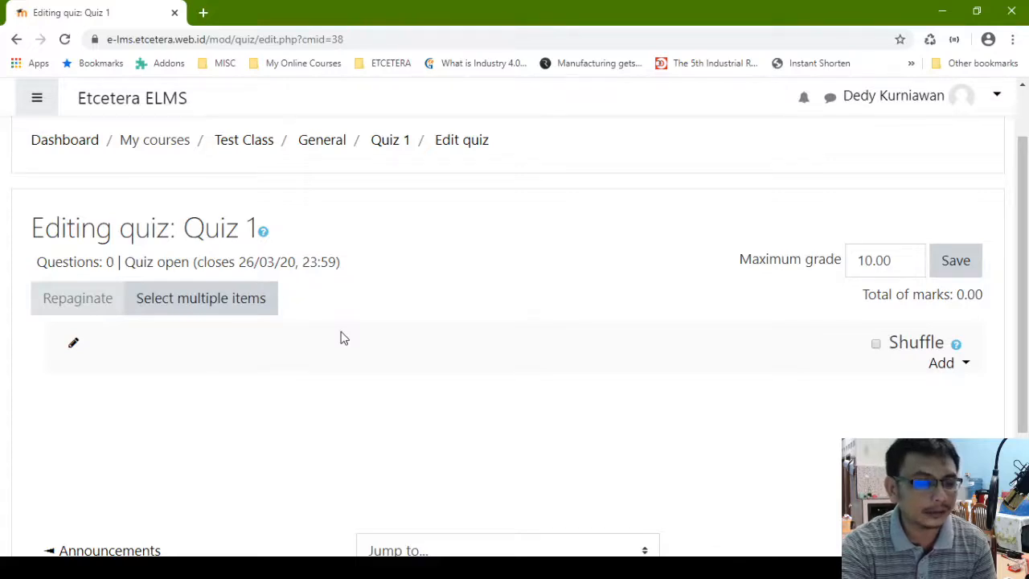
scroll(836, 402, down, 2)
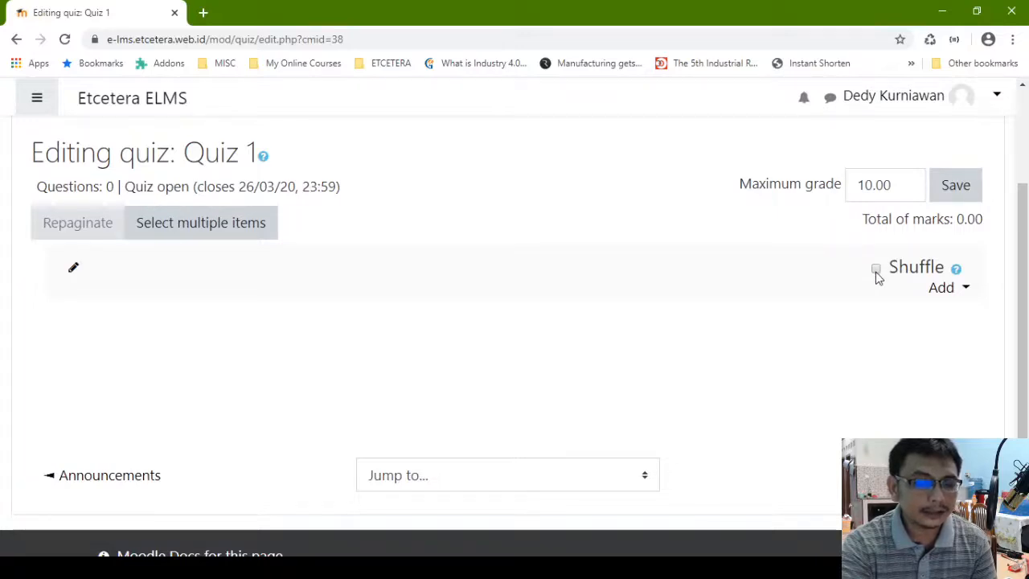
click(877, 271)
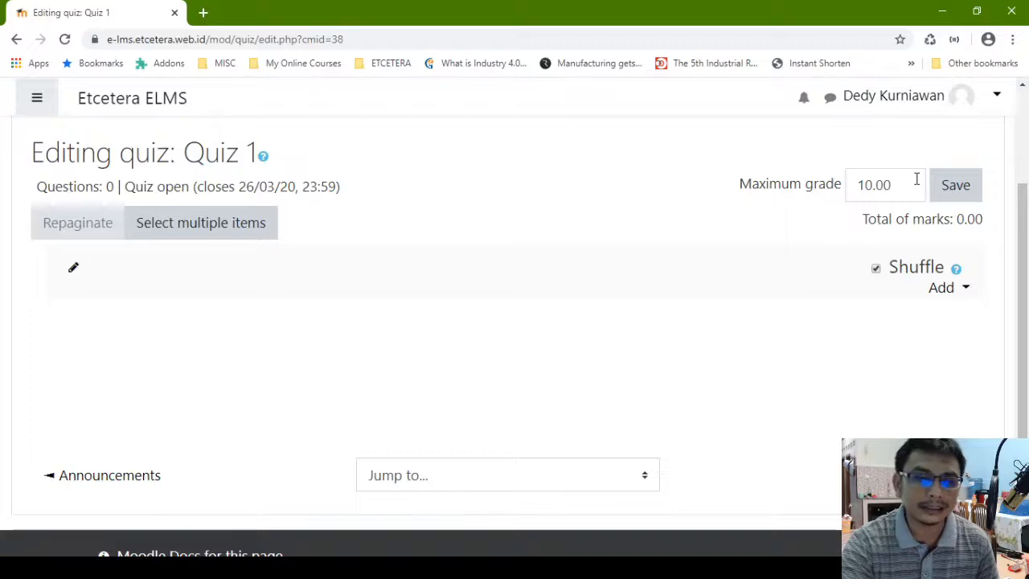
Add a new question of the Multiple choice type to Quiz 1
click(967, 291)
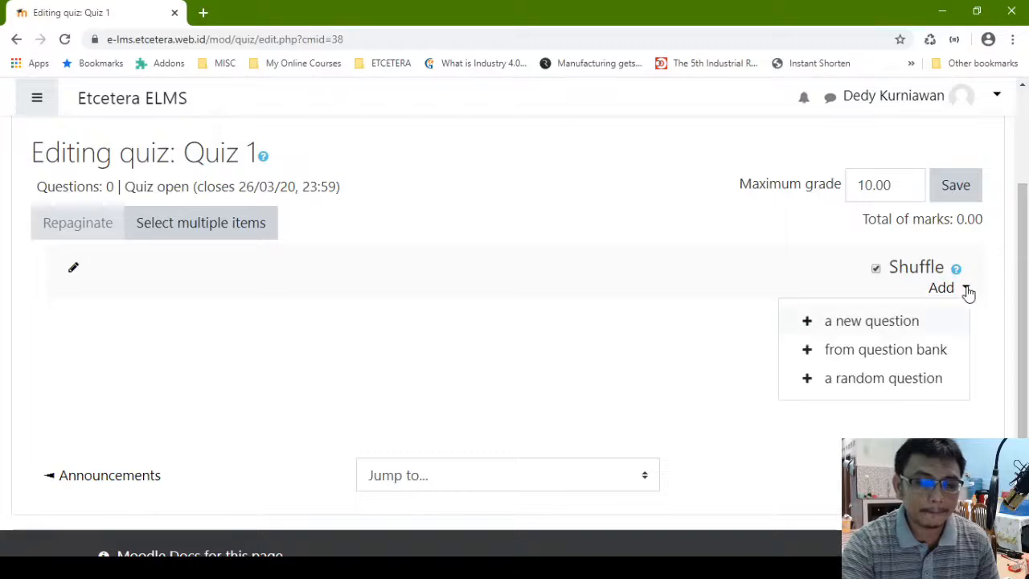
scroll(967, 291, down, 2)
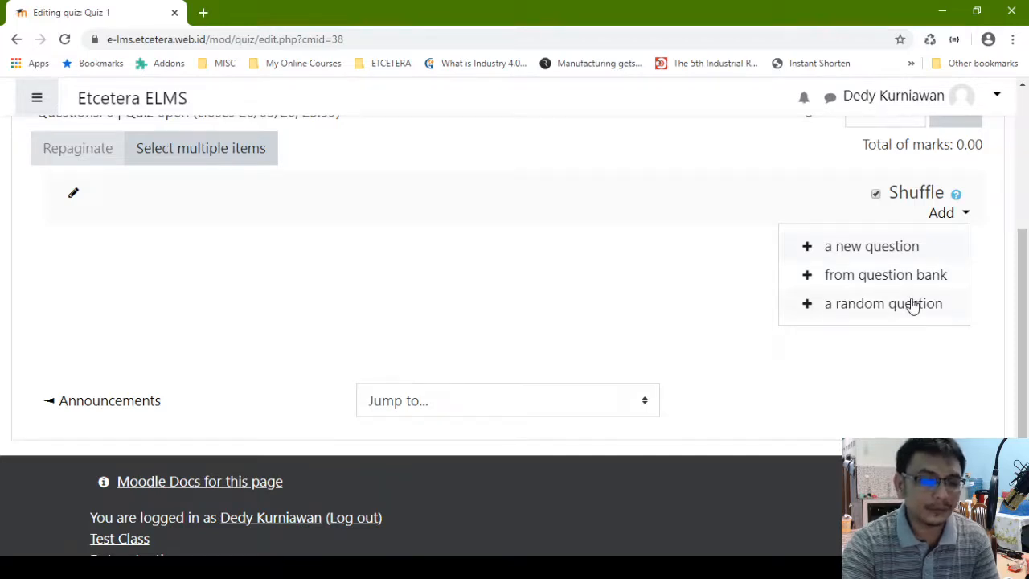
click(895, 256)
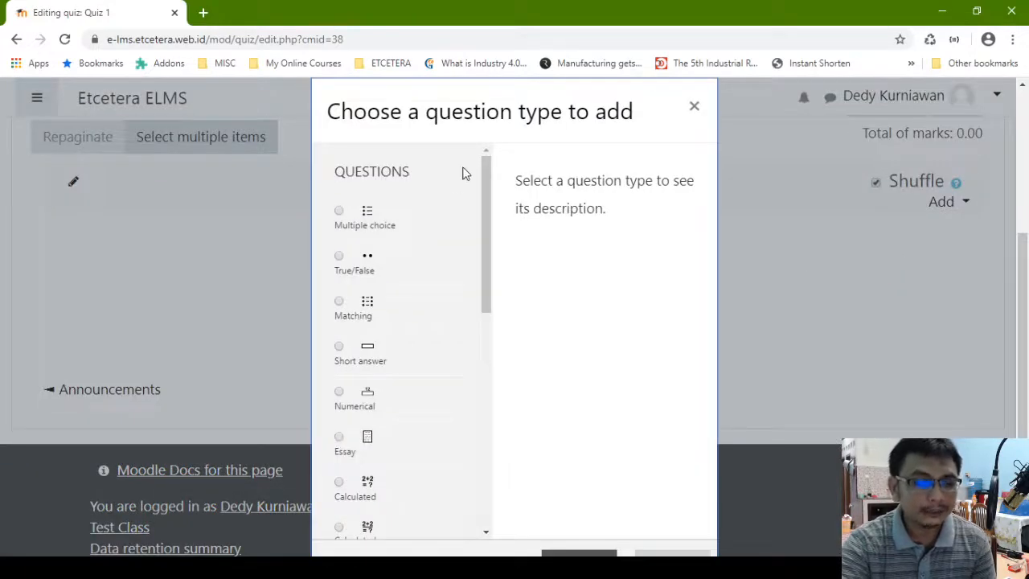
drag(487, 178, 480, 148)
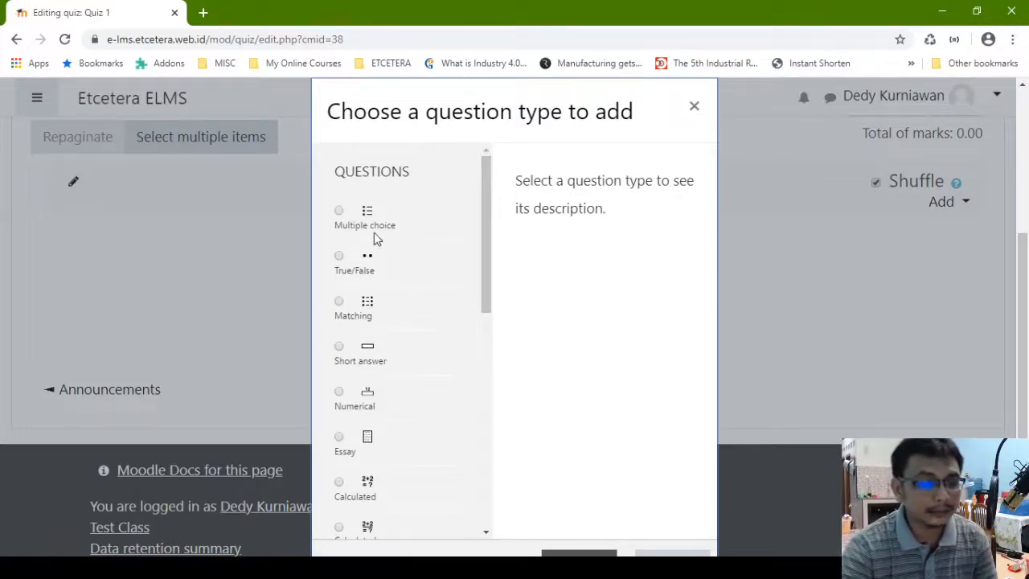
click(339, 212)
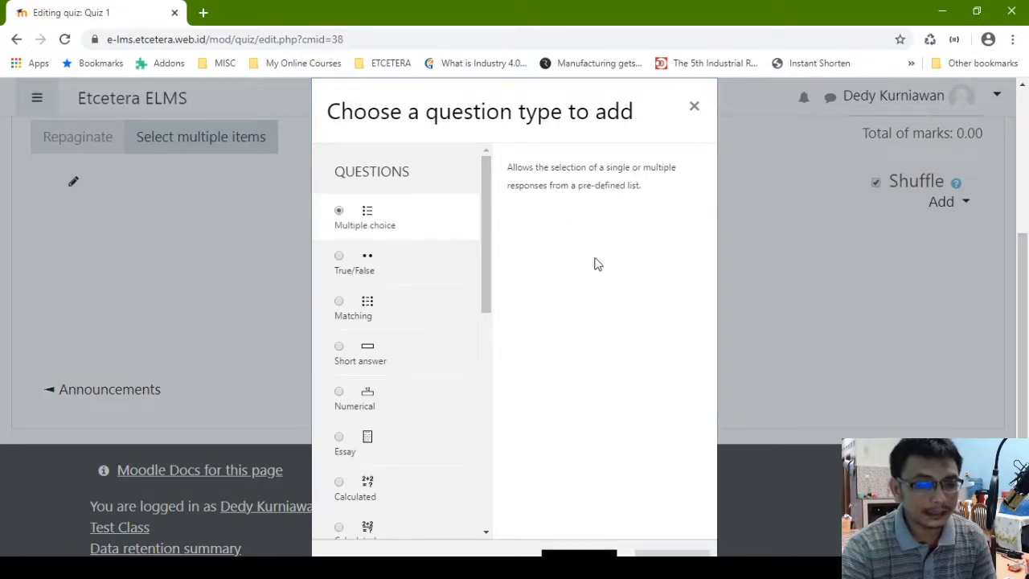
scroll(631, 270, down, 1)
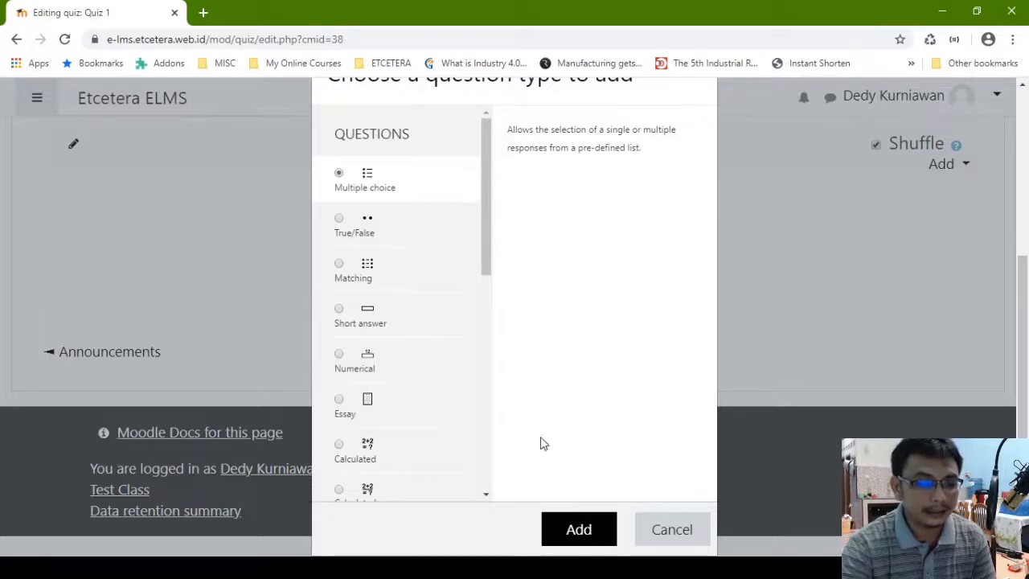
click(573, 534)
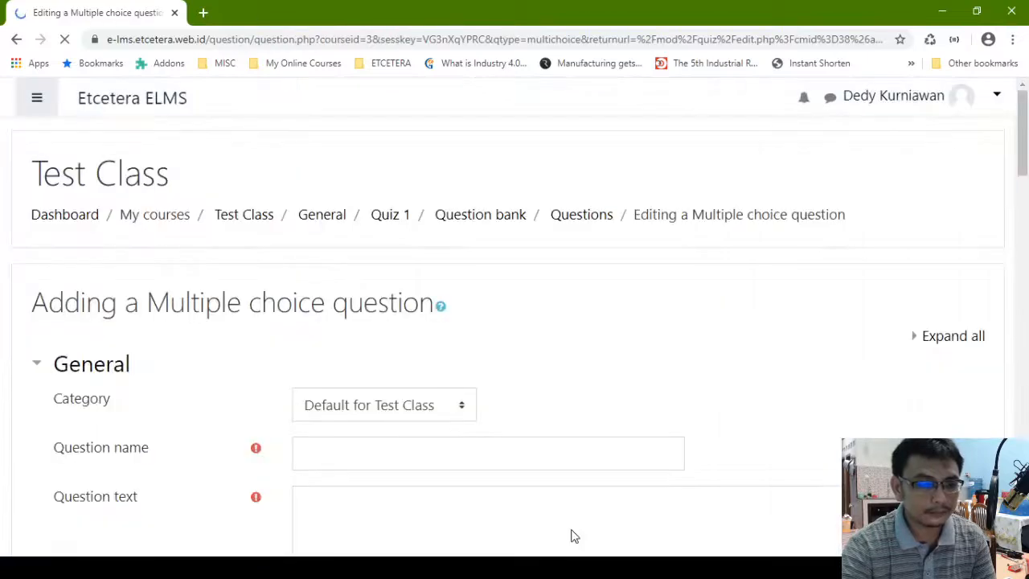
Name the new multiple choice question Q01 in its General settings
scroll(571, 528, down, 2)
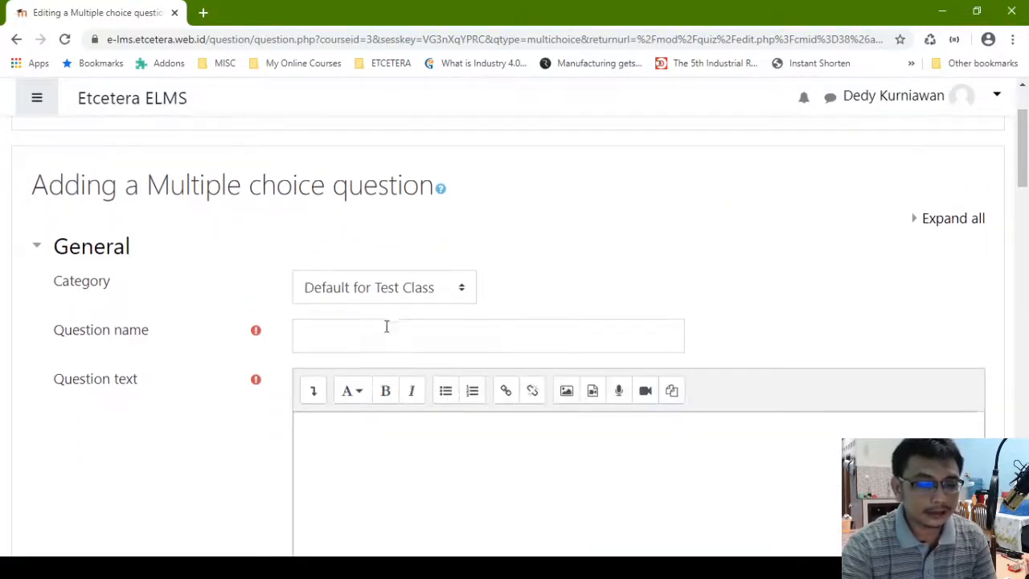
scroll(386, 326, down, 2)
scroll(386, 326, up, 3)
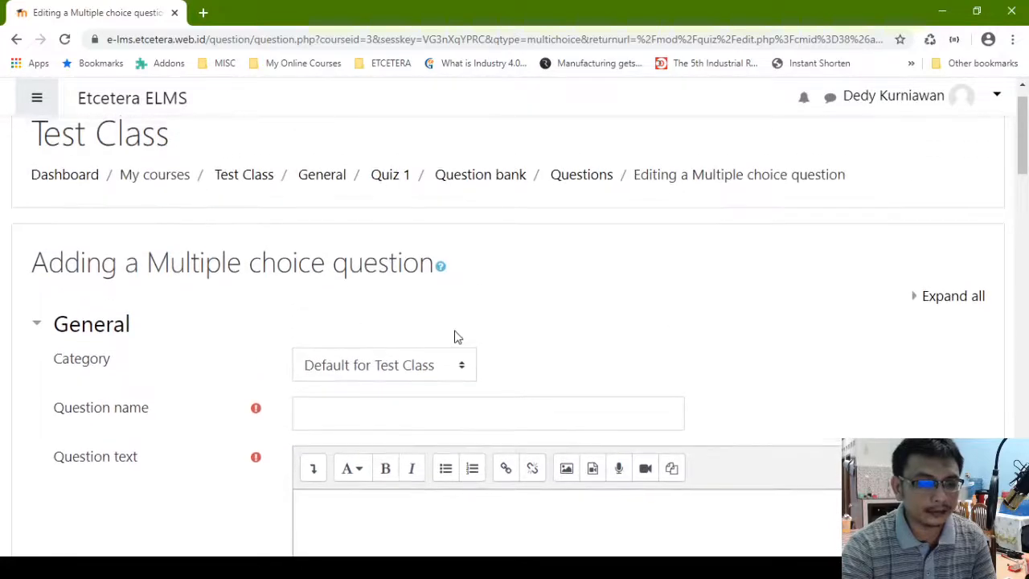
scroll(454, 336, down, 2)
click(393, 273)
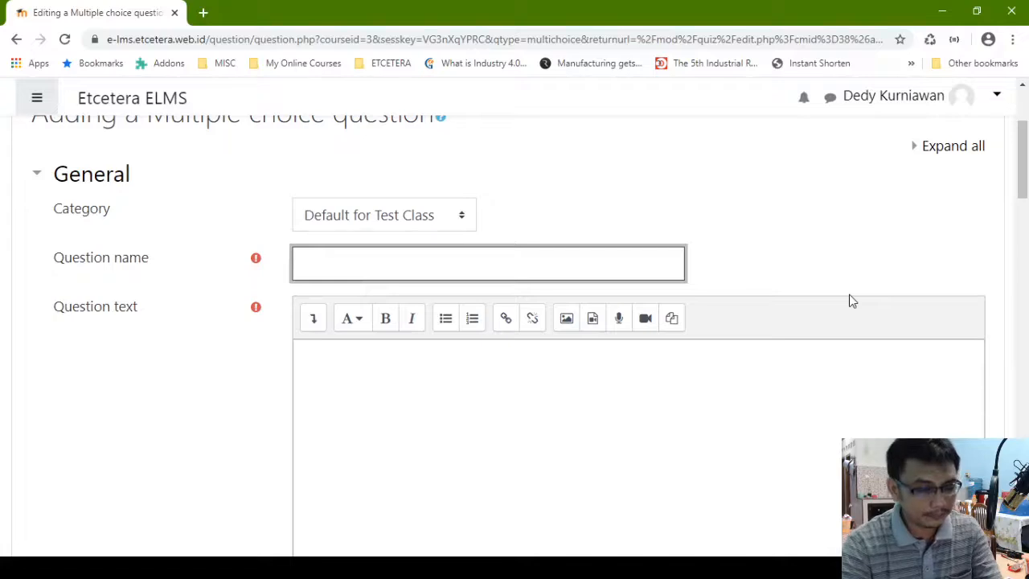
text(Q01)
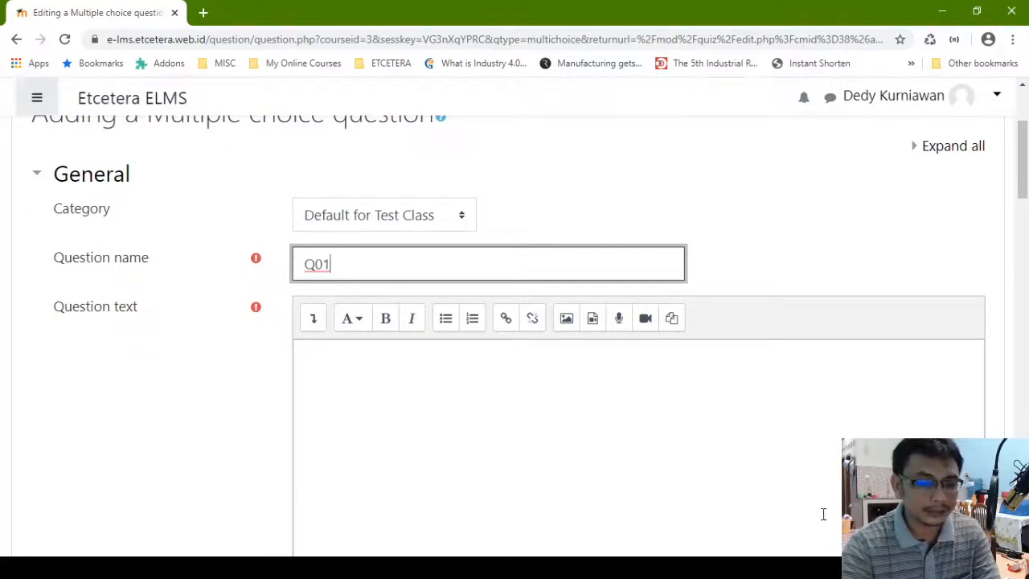
Enter the question text as a person's first name followed by "... to the school yesterday", correcting the typing mistakes
click(620, 429)
scroll(482, 345, down, 2)
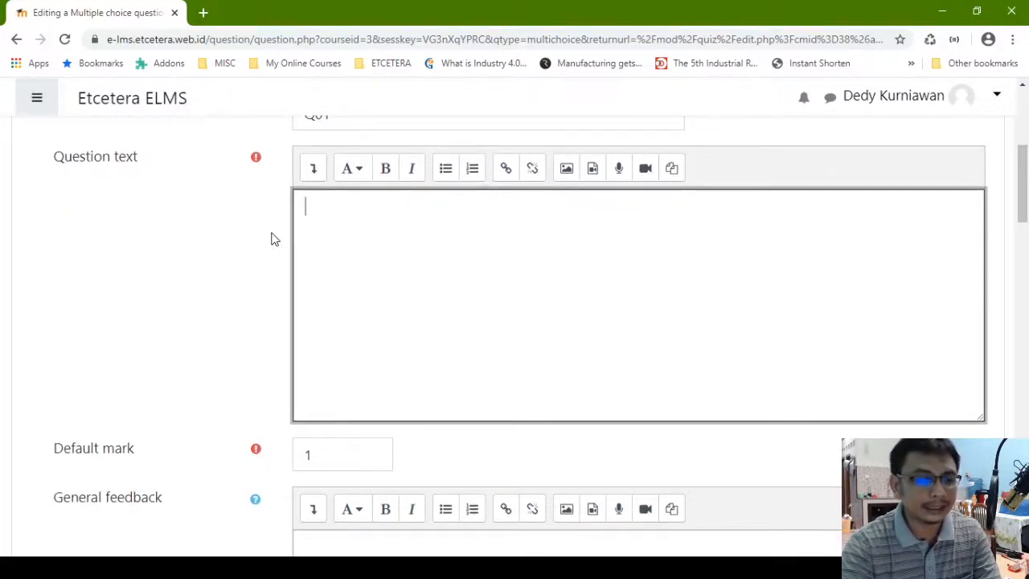
drag(148, 181, 37, 168)
click(484, 242)
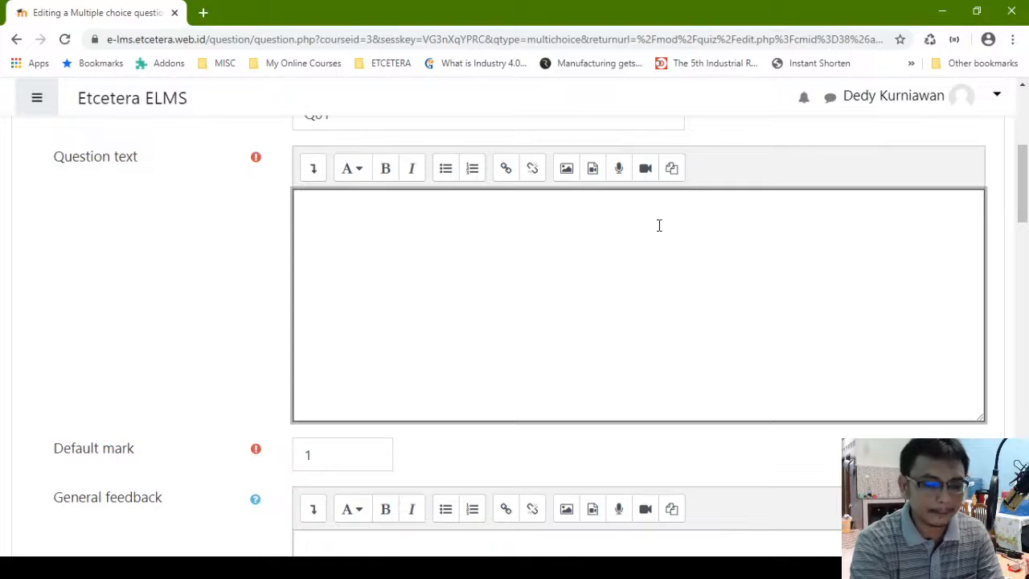
text(A)
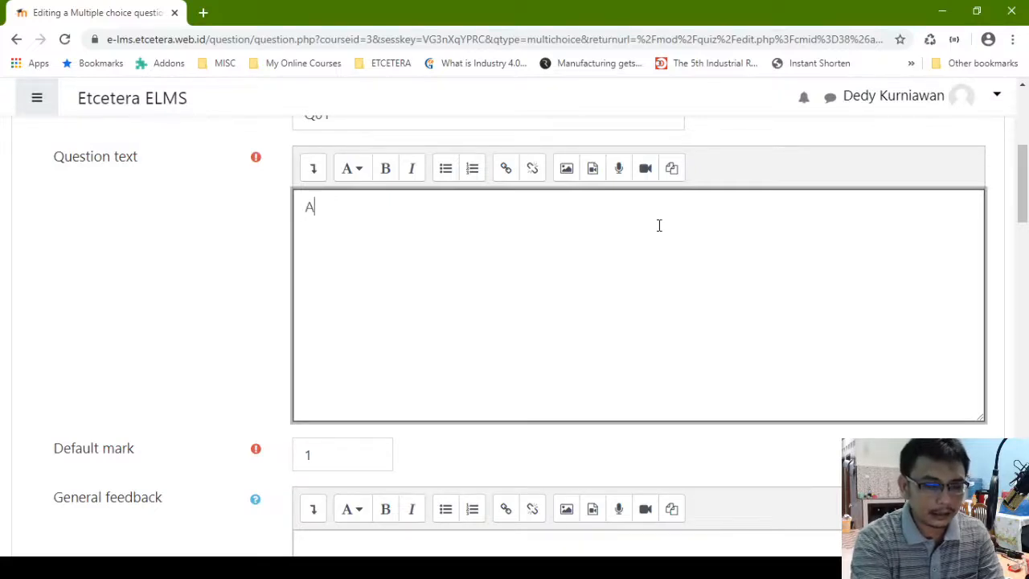
text(ndi )
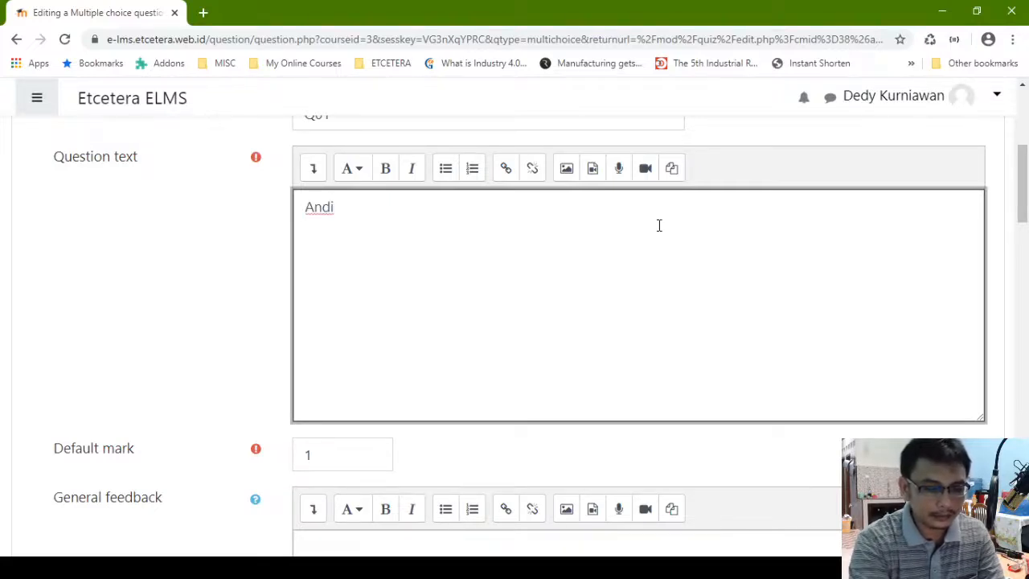
text(... to the shcoo)
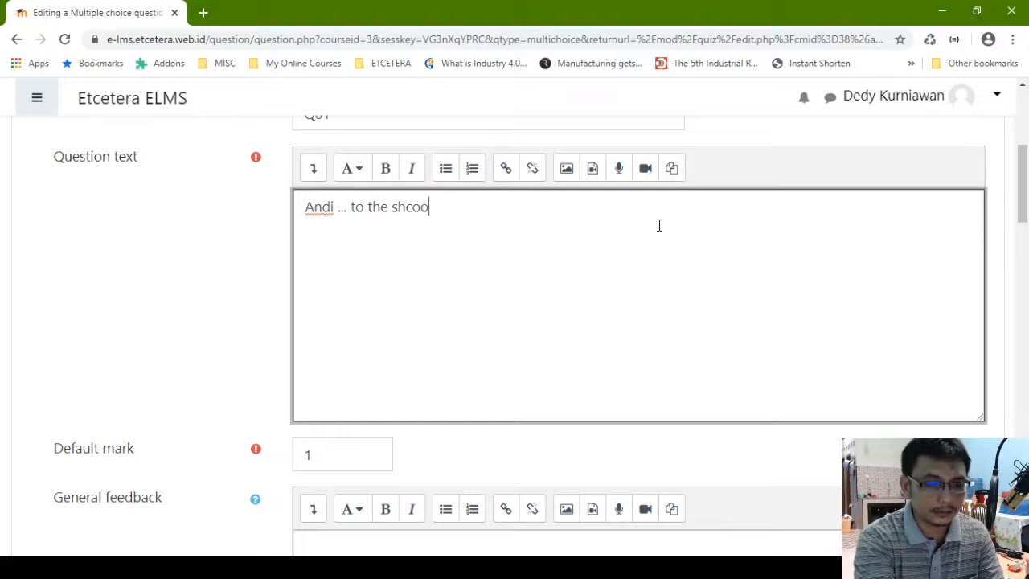
key(BackSpace)
key(BackSpace)
key(BackSpace)
key(BackSpace)
text(ch)
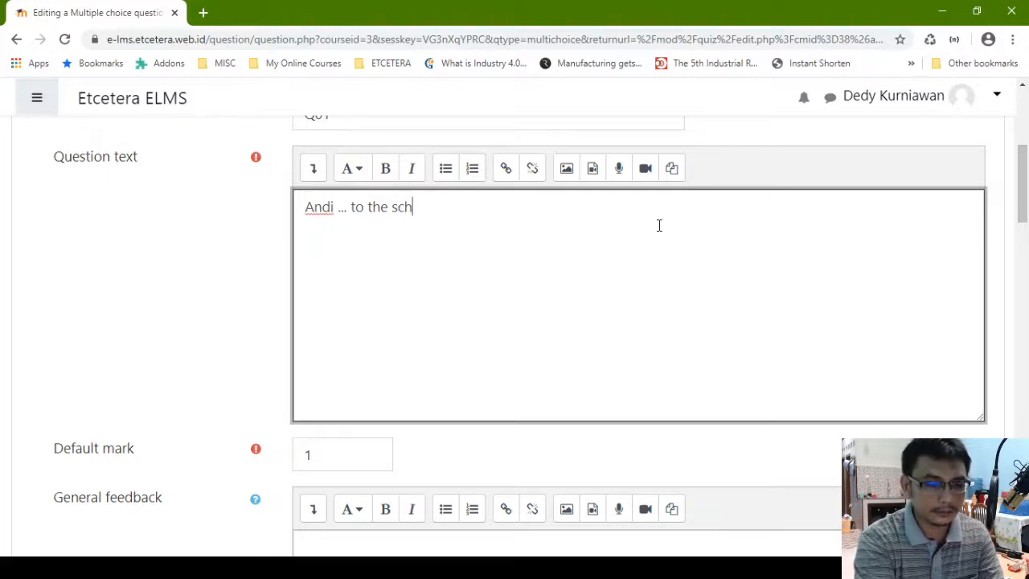
text(ool yestedat)
key(BackSpace)
text(y)
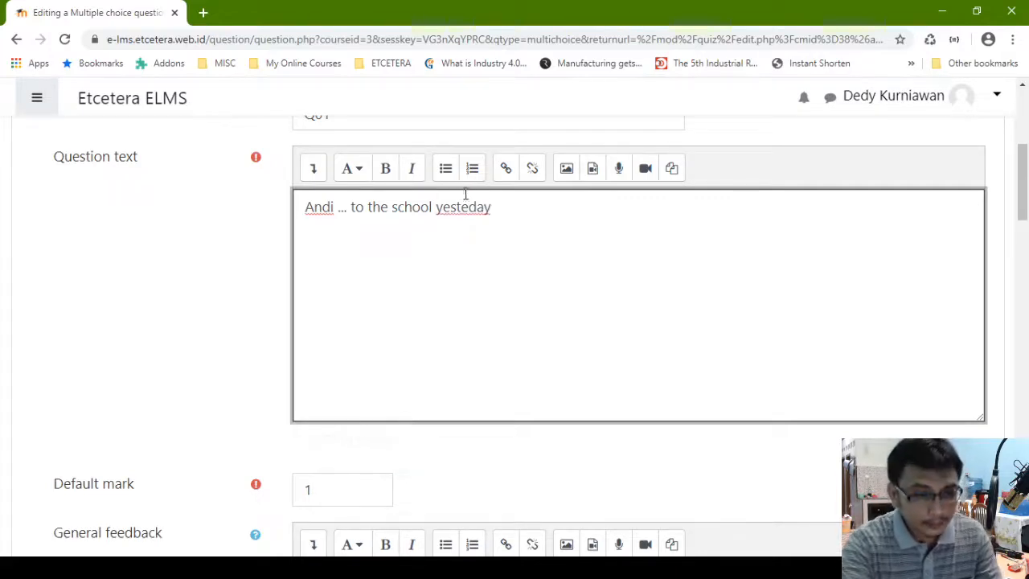
click(448, 210)
text(s)
key(BackSpace)
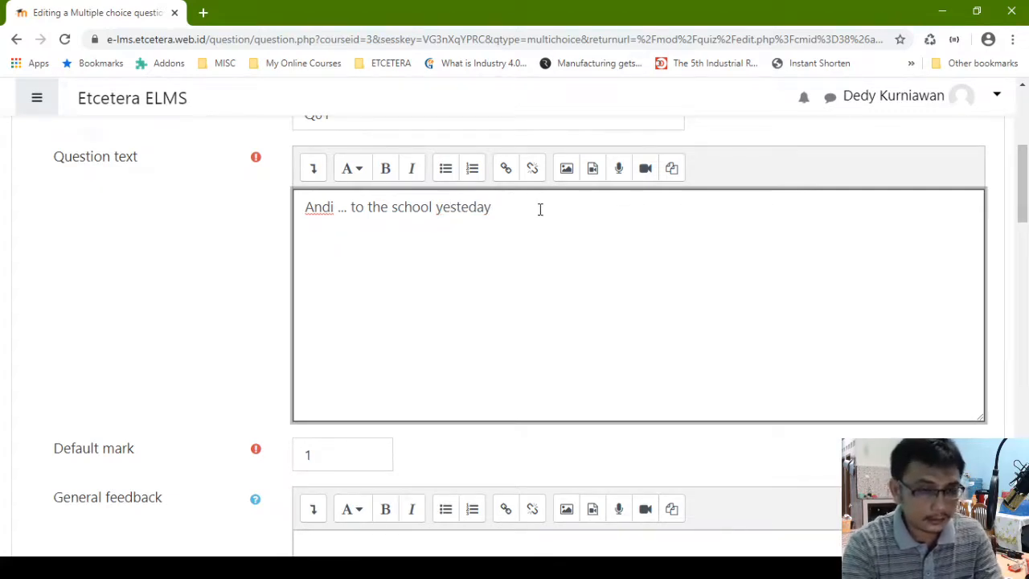
key(Right)
text(r)
click(666, 226)
Review the question's default mark, general feedback, ID number, one or multiple answers, shuffle and choice numbering settings
scroll(667, 226, down, 3)
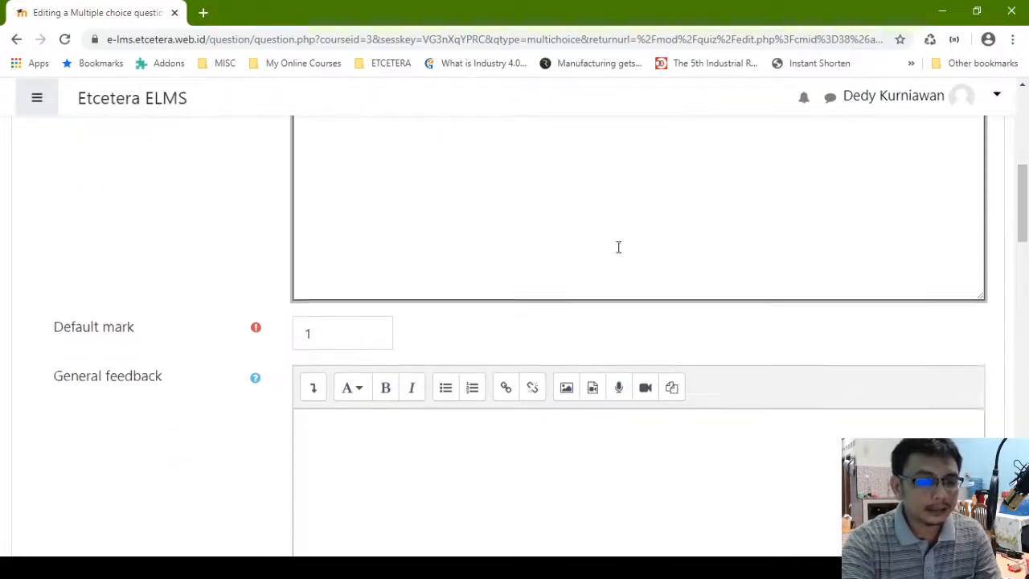
click(319, 230)
drag(319, 231, 258, 233)
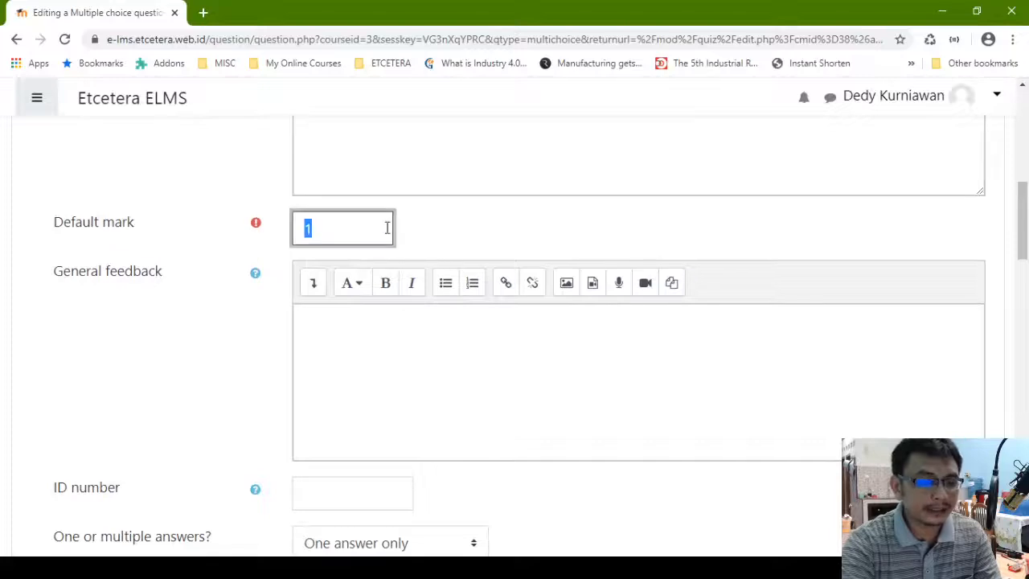
click(377, 234)
drag(378, 234, 290, 235)
click(390, 228)
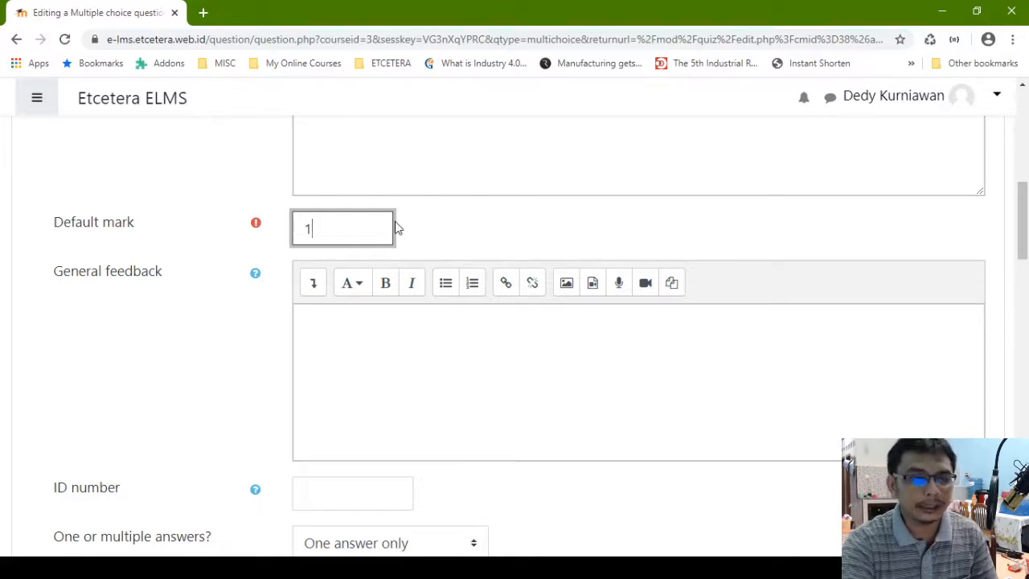
click(441, 347)
scroll(442, 348, down, 1)
scroll(441, 346, down, 4)
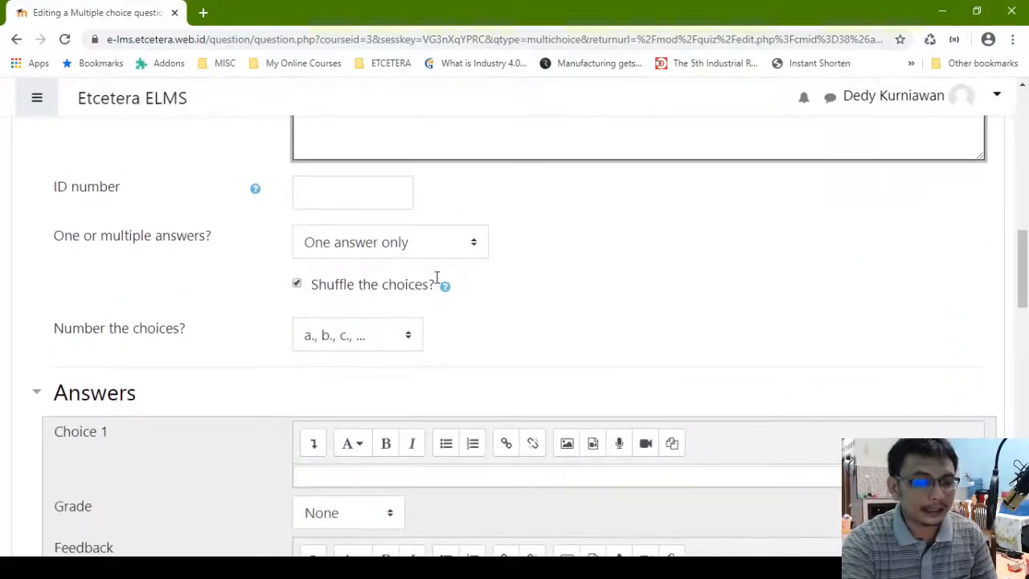
scroll(471, 288, down, 1)
scroll(473, 288, down, 1)
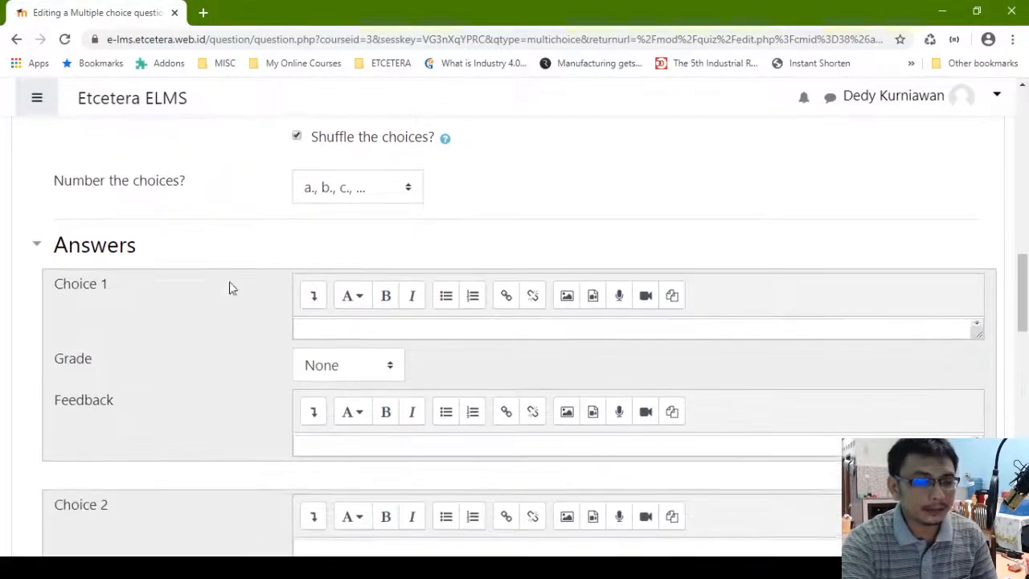
scroll(246, 268, up, 5)
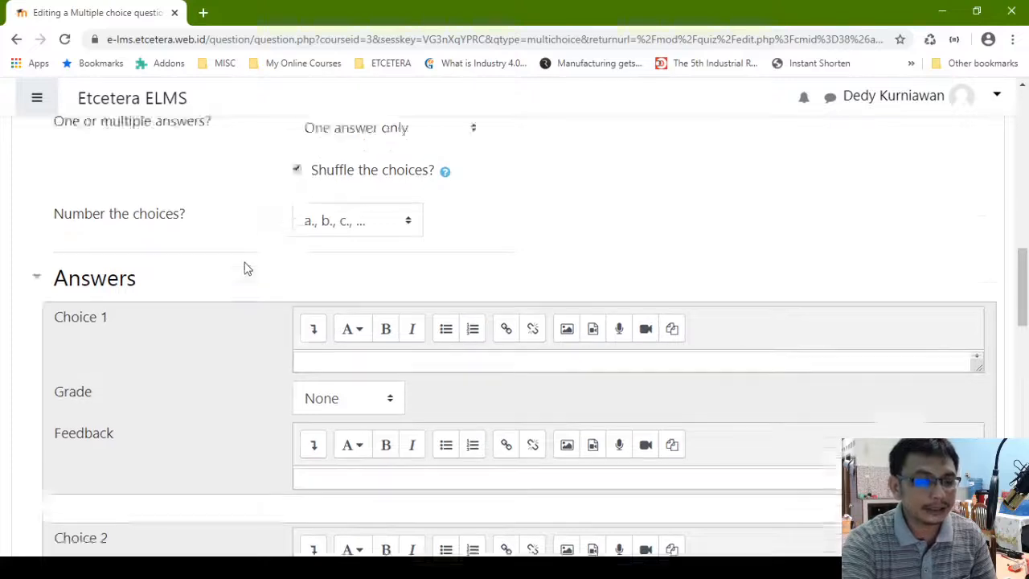
scroll(427, 241, down, 4)
scroll(377, 254, down, 1)
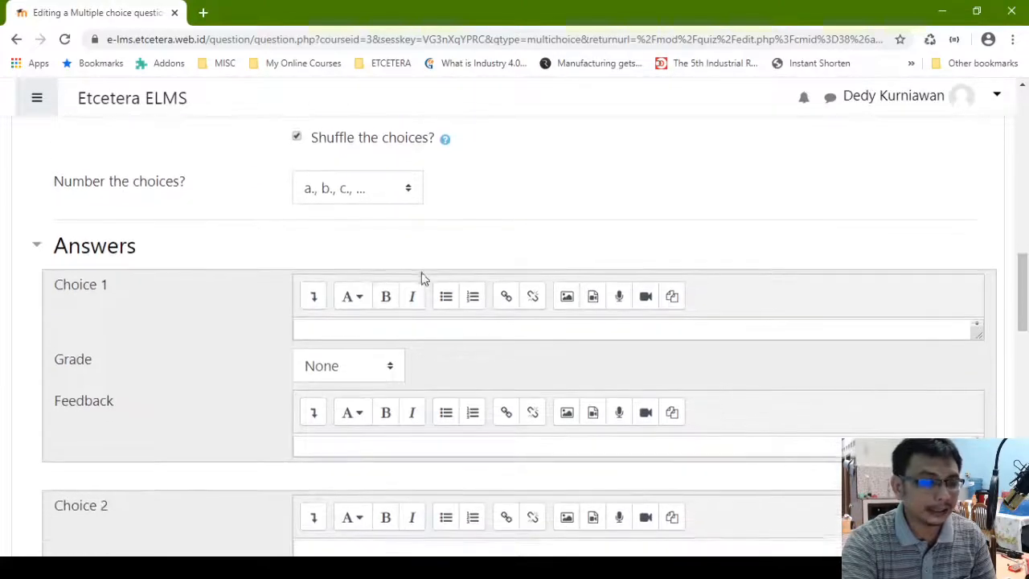
Enter "went" as the answer text of Choice 1
click(379, 325)
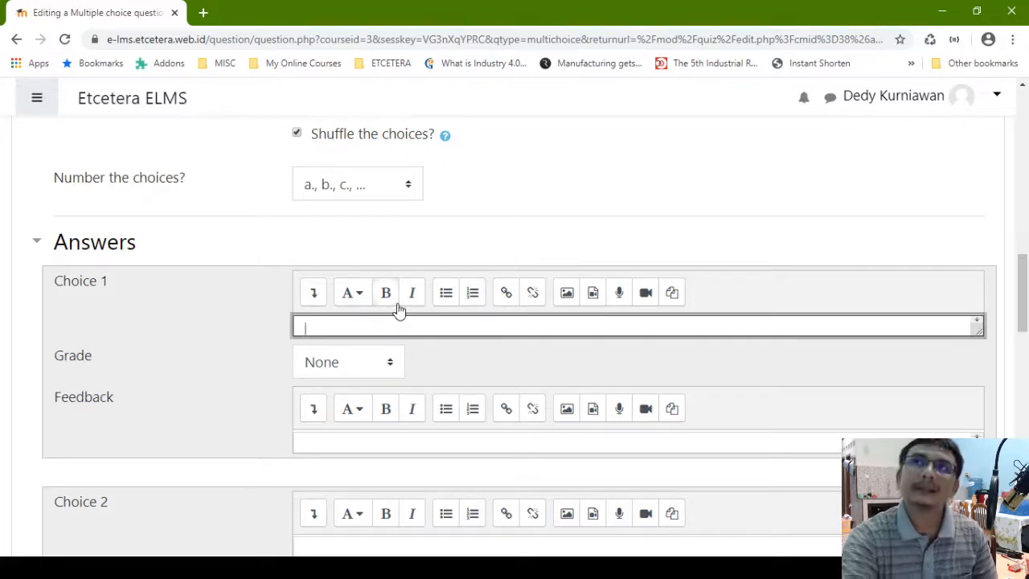
text(went)
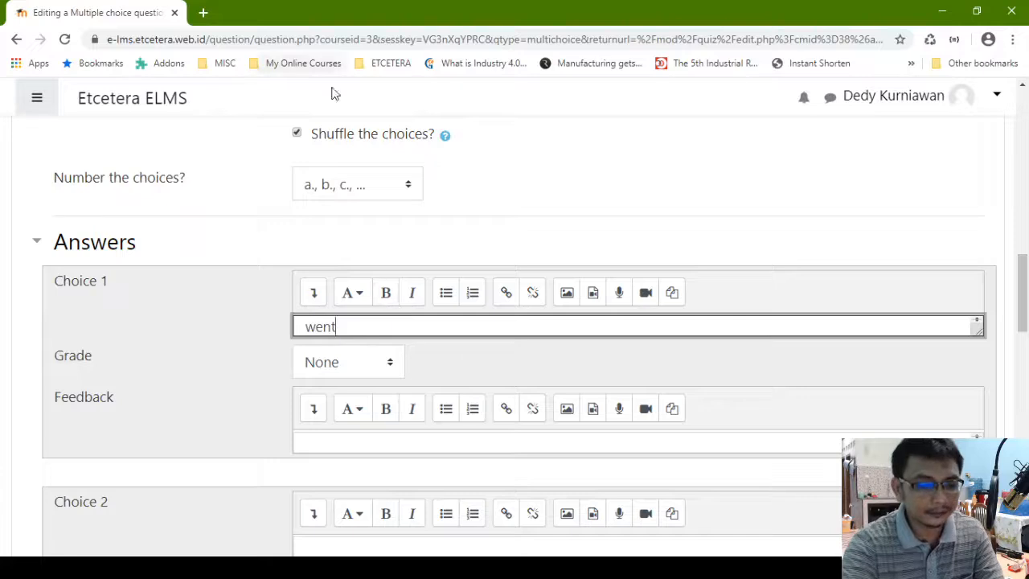
scroll(386, 290, down, 2)
click(363, 291)
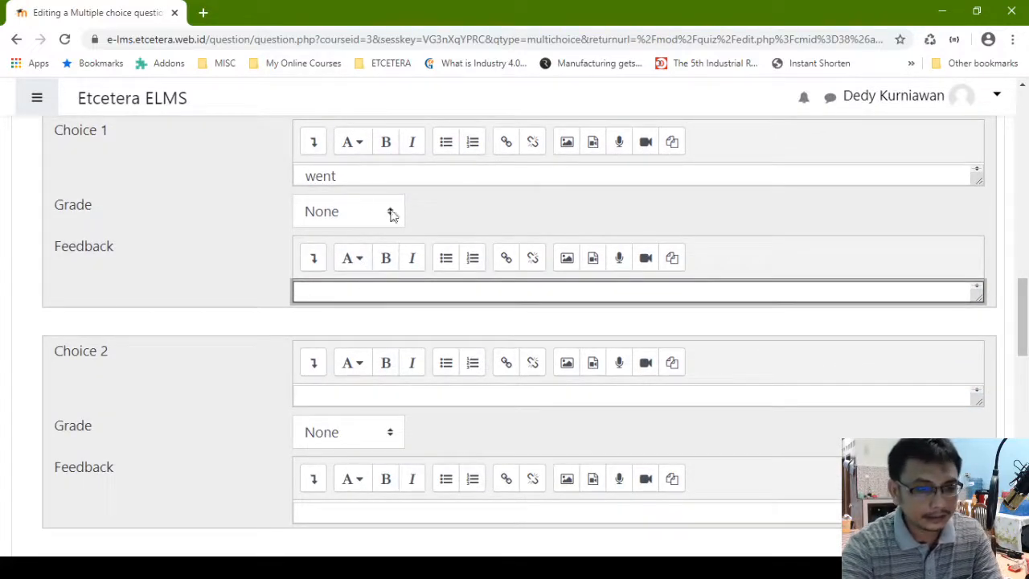
click(351, 398)
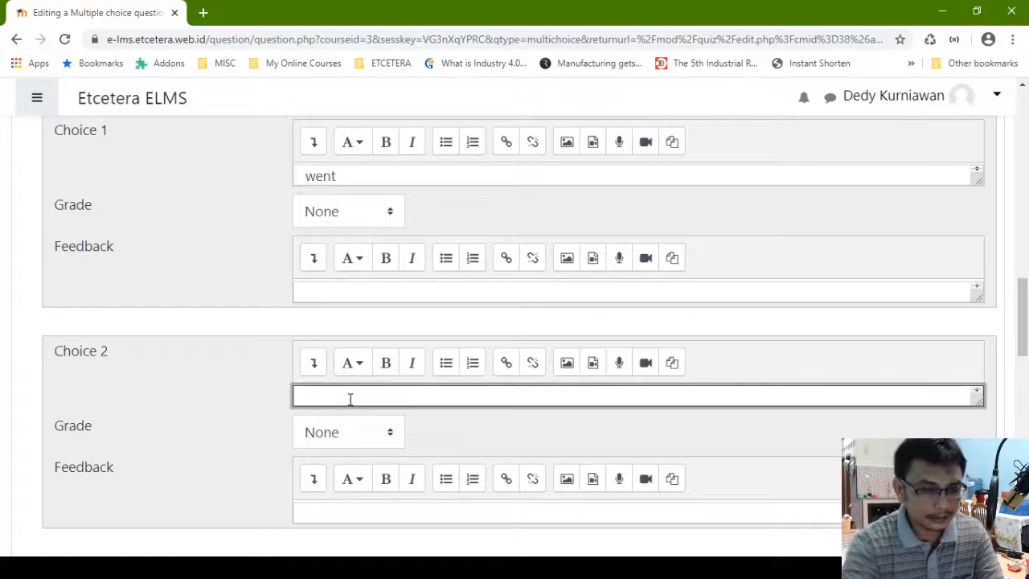
click(31, 135)
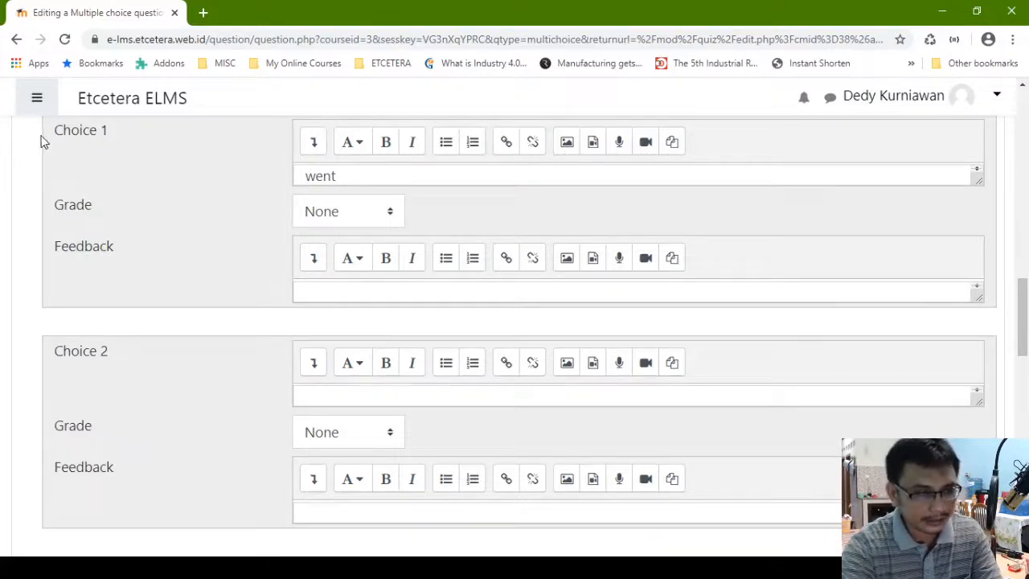
Enter "go" as the answer text of Choice 2
scroll(158, 392, down, 5)
scroll(159, 391, down, 8)
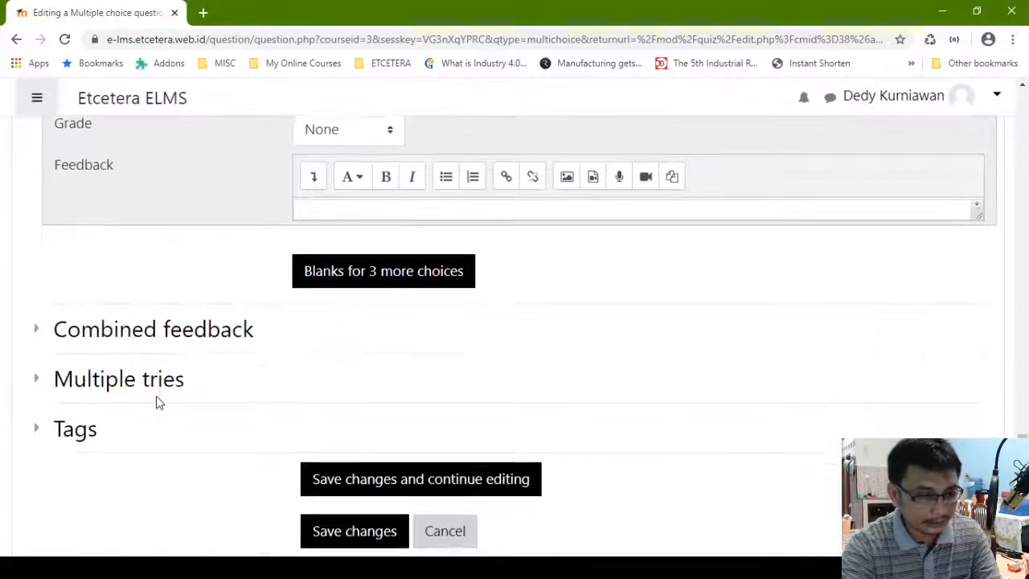
scroll(158, 398, up, 12)
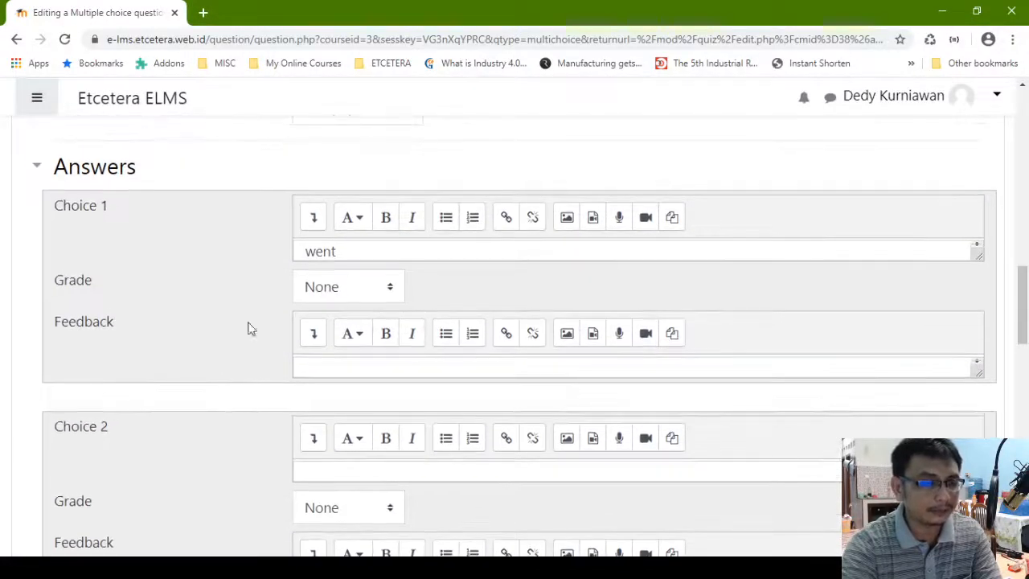
click(387, 251)
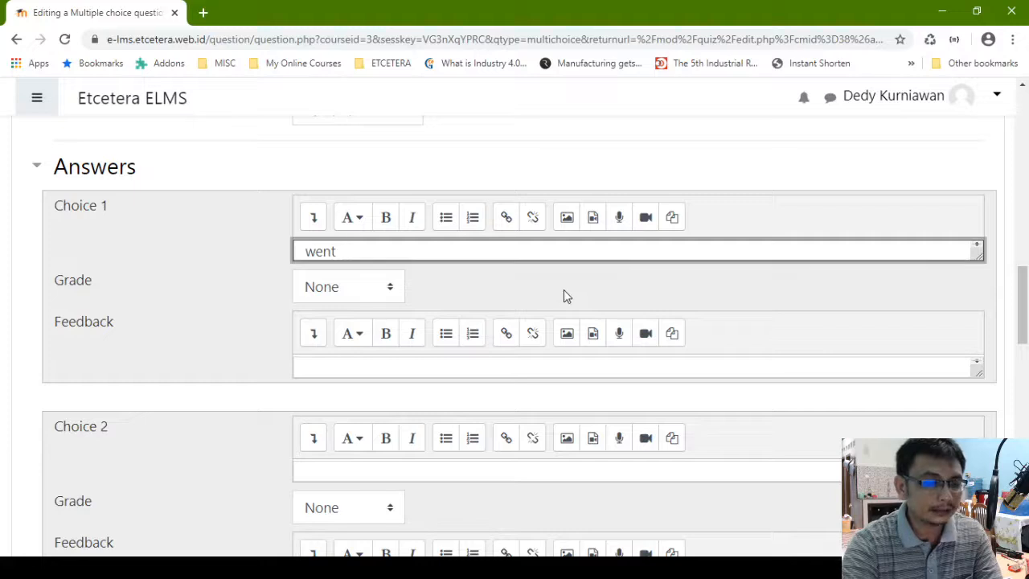
scroll(391, 427, down, 2)
click(362, 362)
text(go)
Enter "going" as the answer text of Choice 3
scroll(366, 369, down, 2)
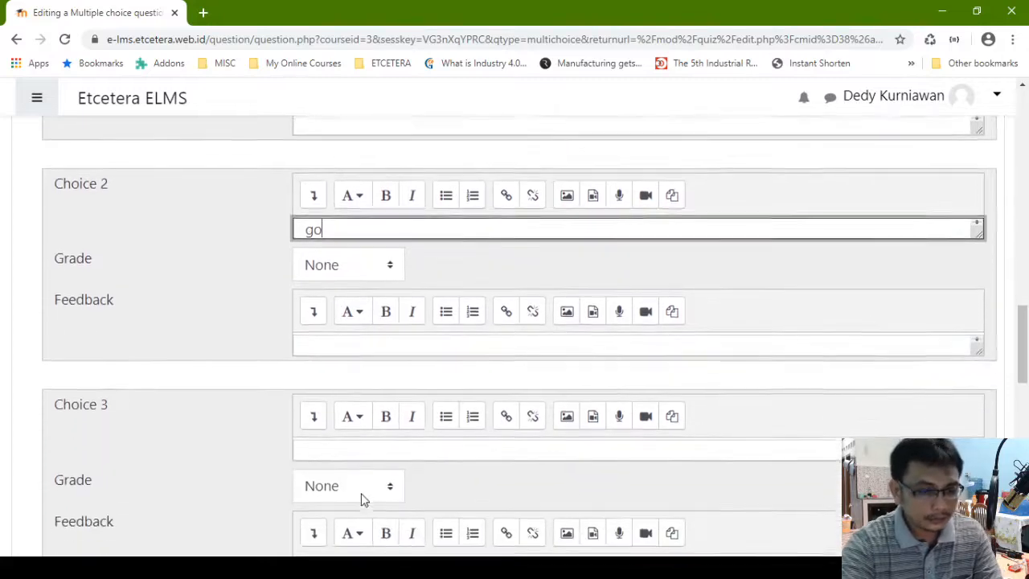
click(359, 445)
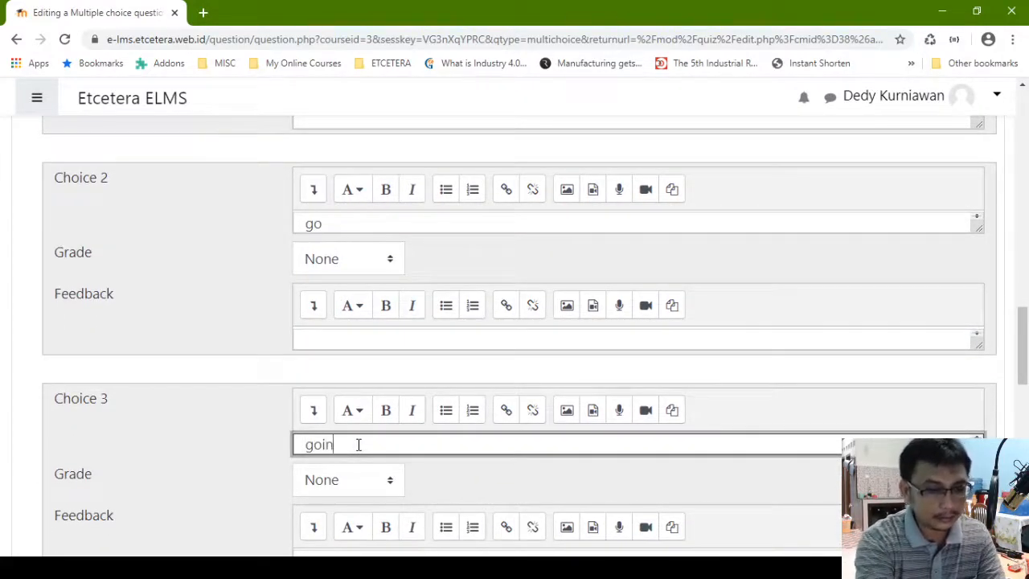
scroll(347, 444, down, 5)
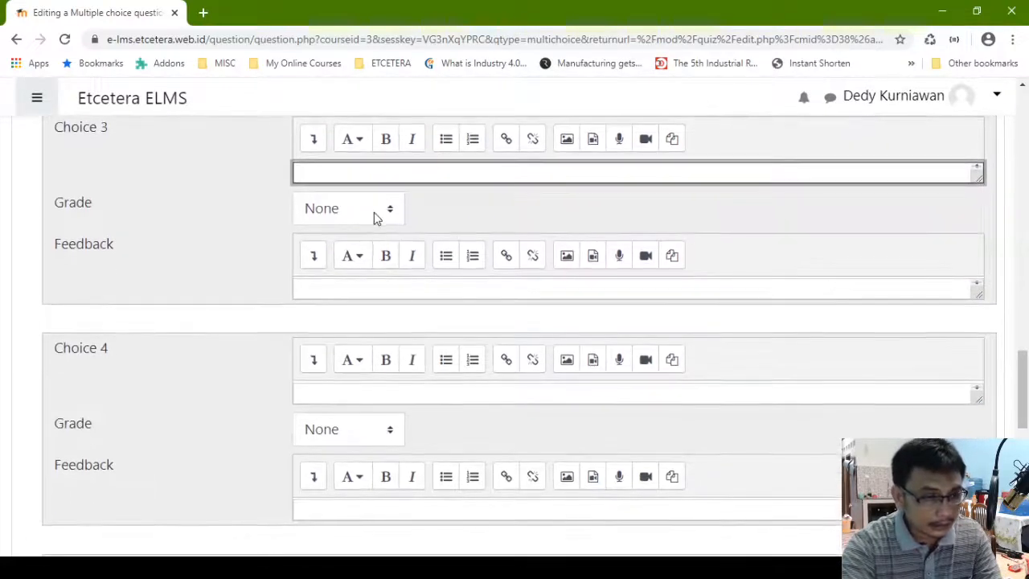
scroll(378, 241, up, 2)
scroll(383, 327, up, 1)
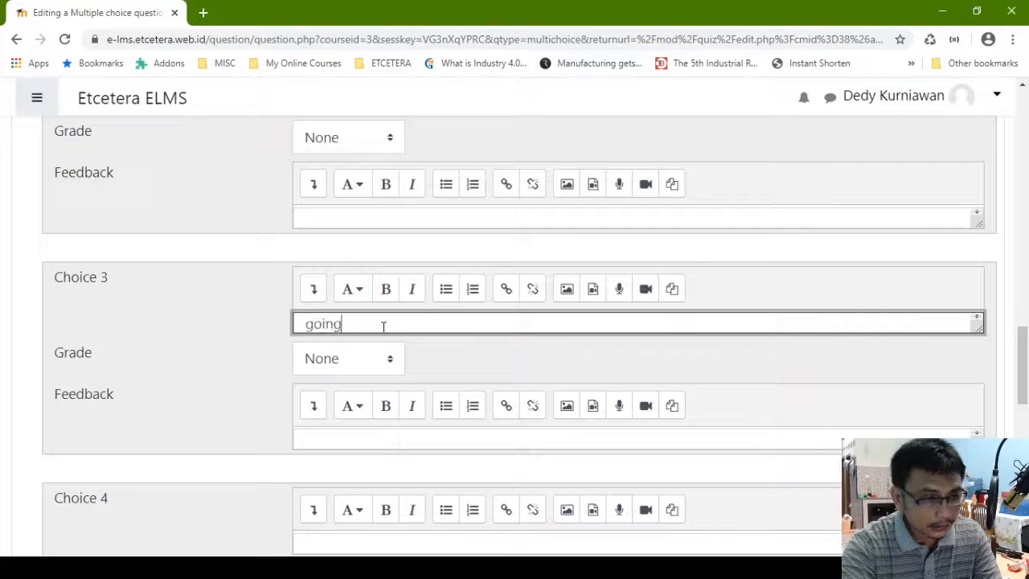
scroll(383, 328, up, 1)
scroll(432, 253, up, 1)
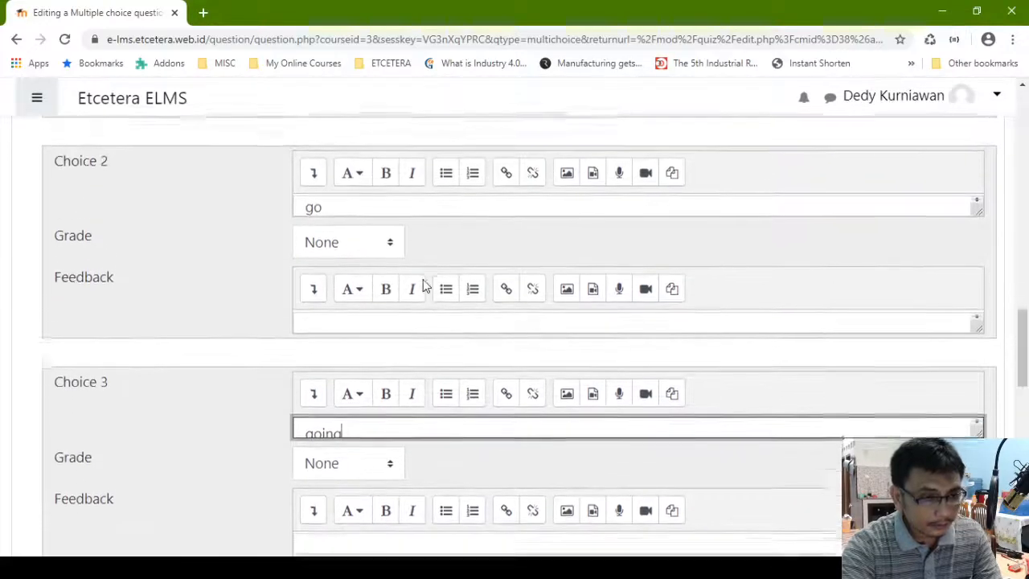
scroll(394, 338, down, 1)
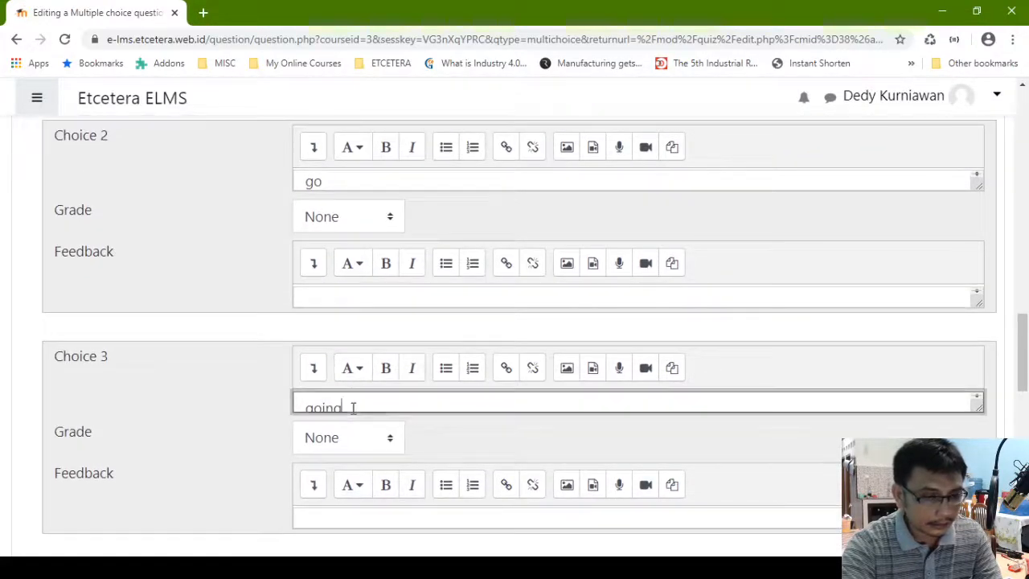
scroll(356, 400, up, 1)
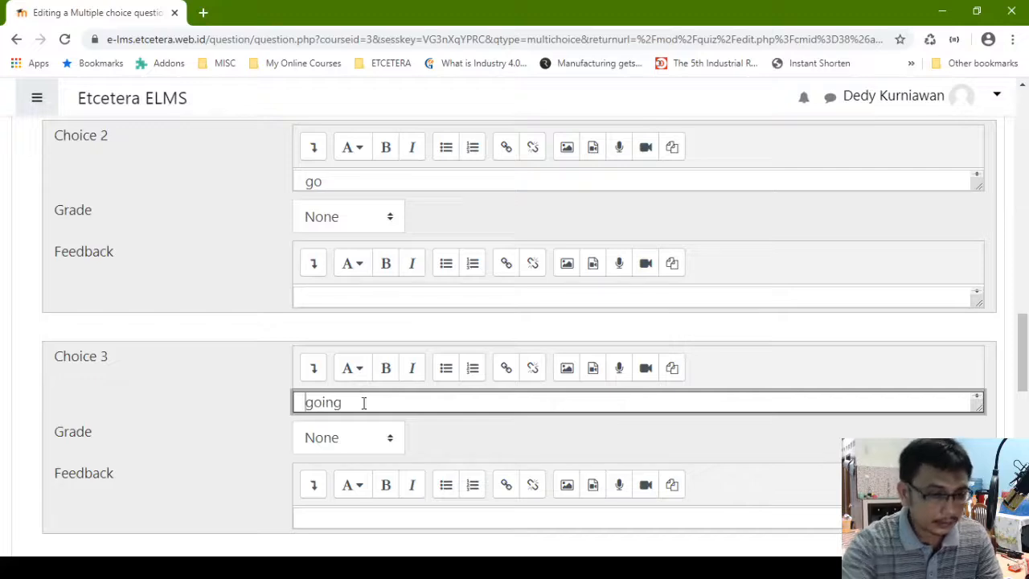
Enter "gone" as the answer text of Choice 4, and return to the start of the Answers section
scroll(409, 438, down, 3)
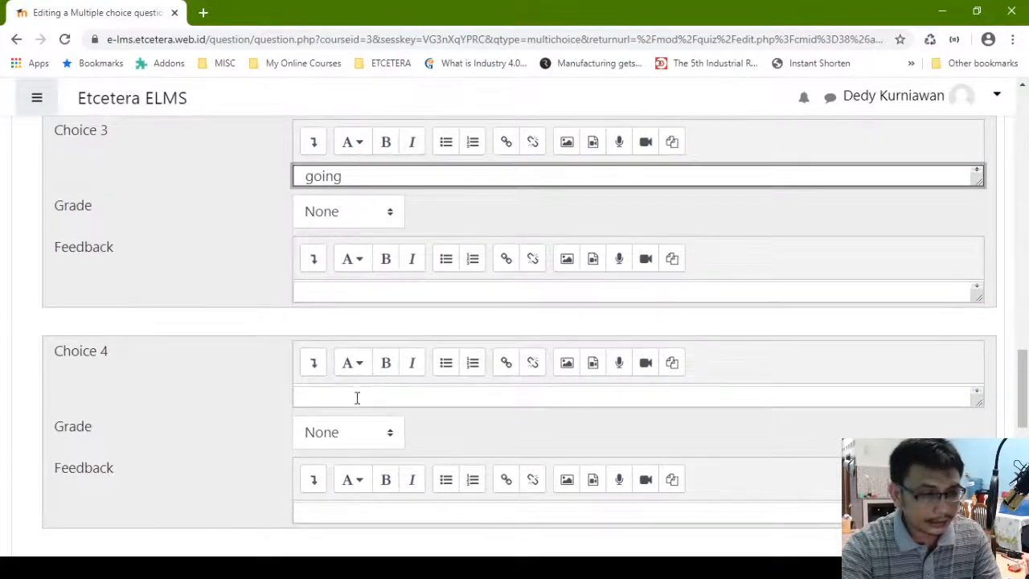
click(357, 398)
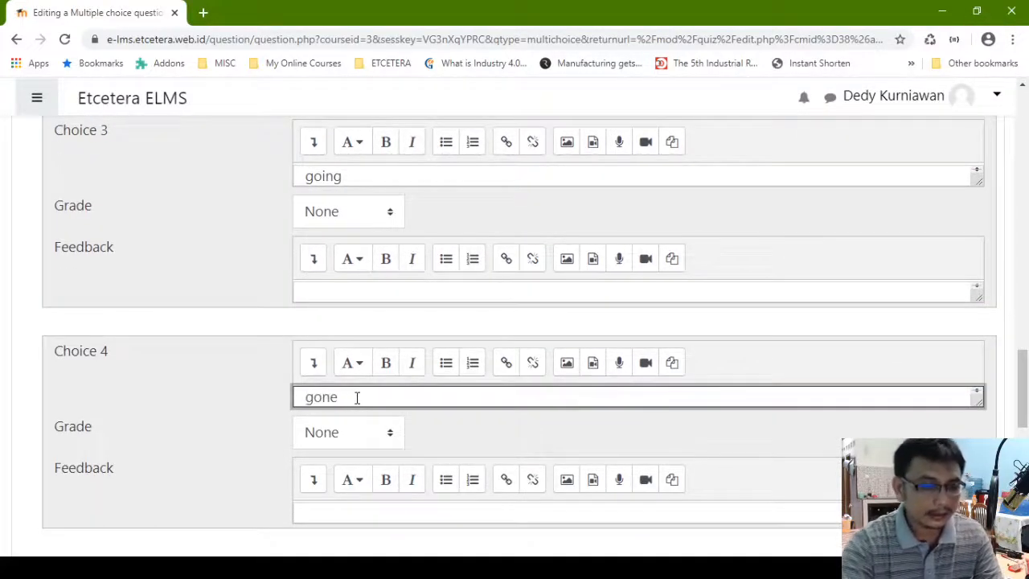
click(230, 225)
scroll(229, 215, up, 1)
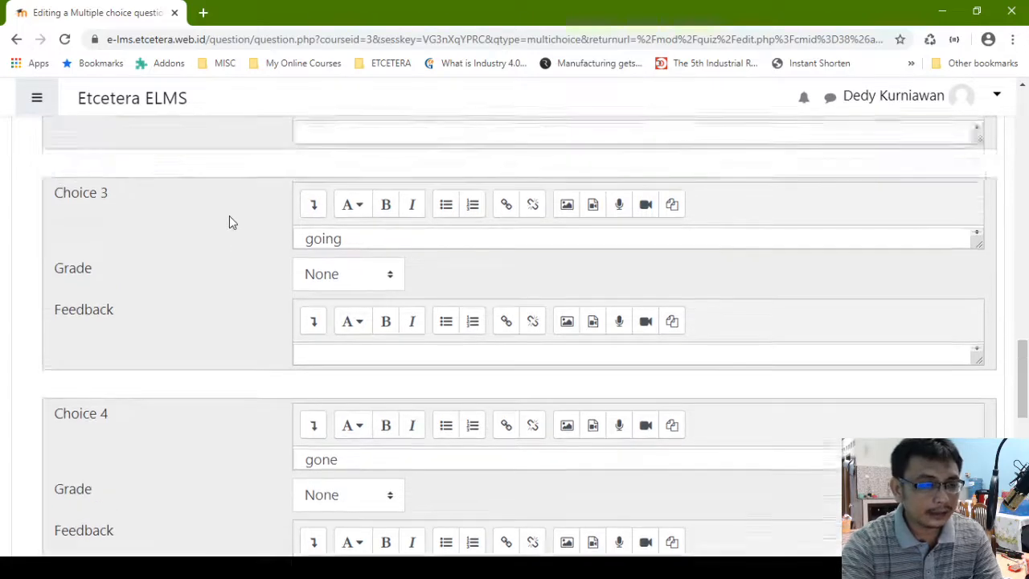
scroll(229, 216, up, 4)
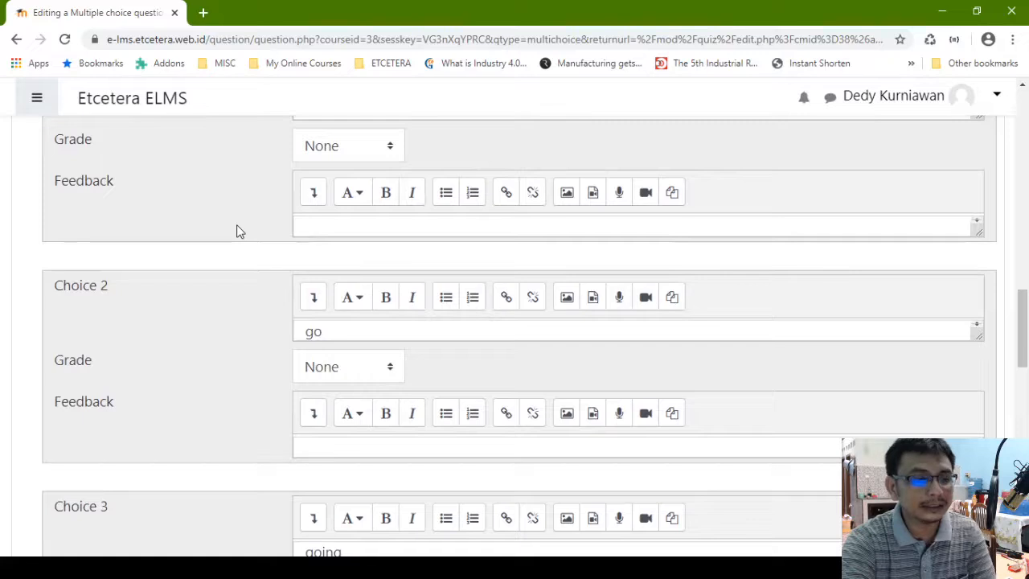
scroll(237, 231, up, 1)
scroll(236, 231, up, 3)
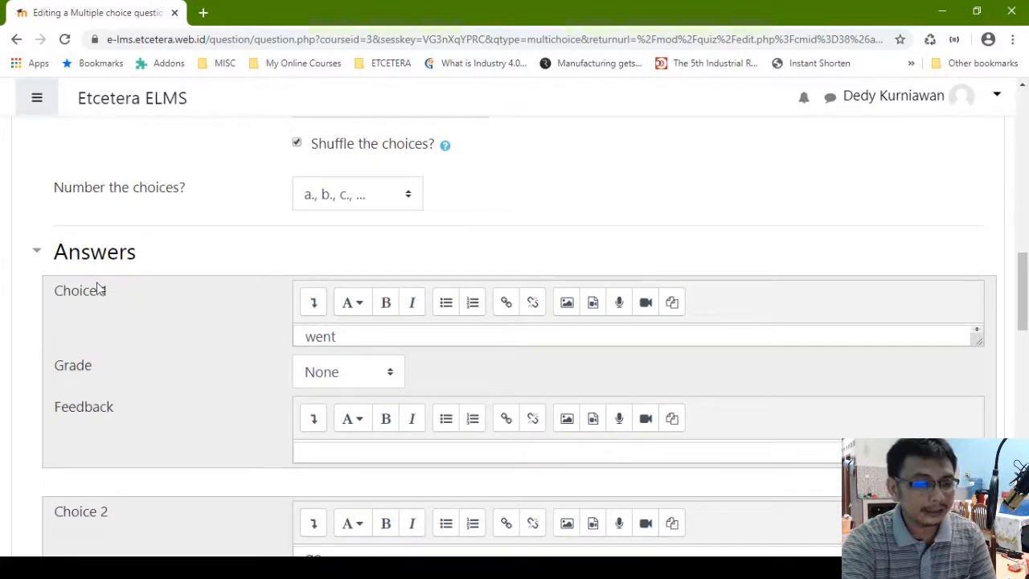
Set the grade of Choice 1, "went", to 100%
click(363, 338)
click(250, 336)
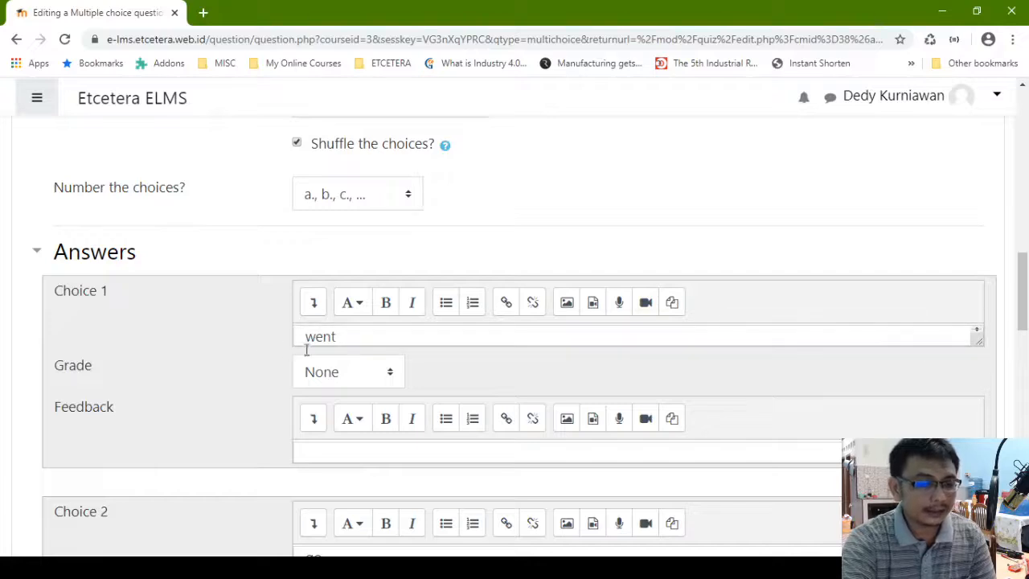
click(361, 375)
key(Down)
click(211, 325)
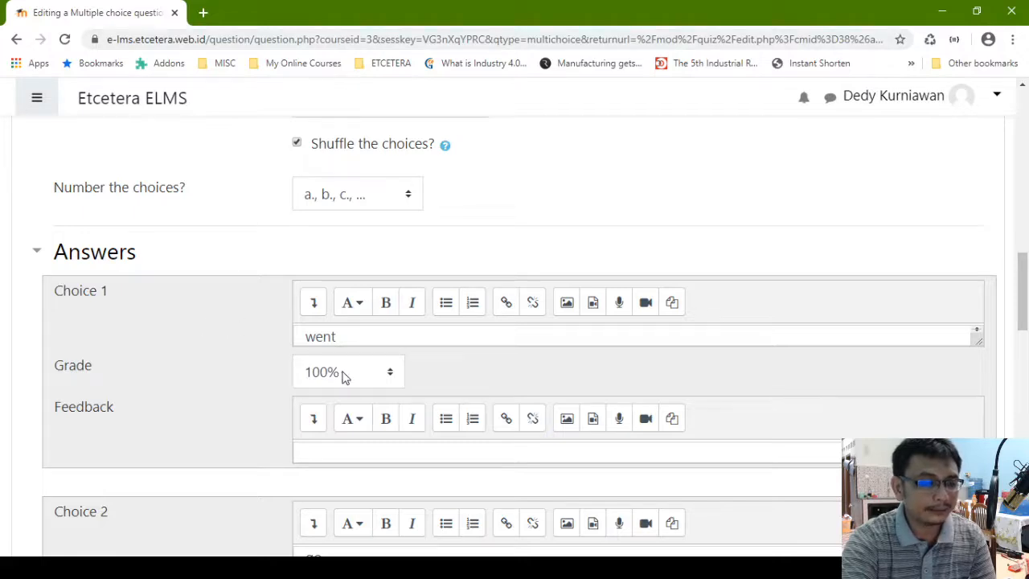
Review the answer texts and grades of all the choices, along with the question's answer options
scroll(346, 338, up, 7)
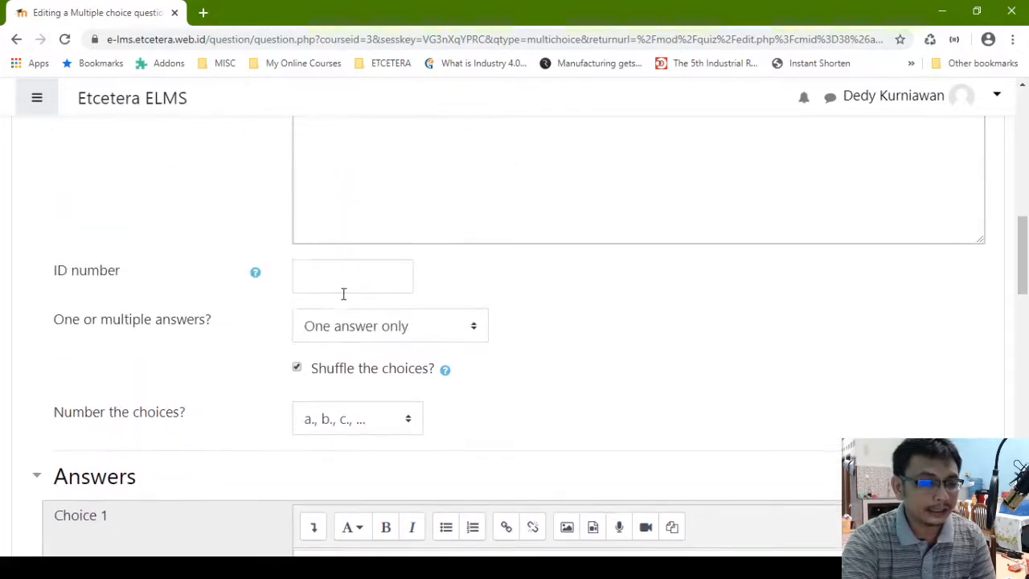
scroll(345, 300, down, 10)
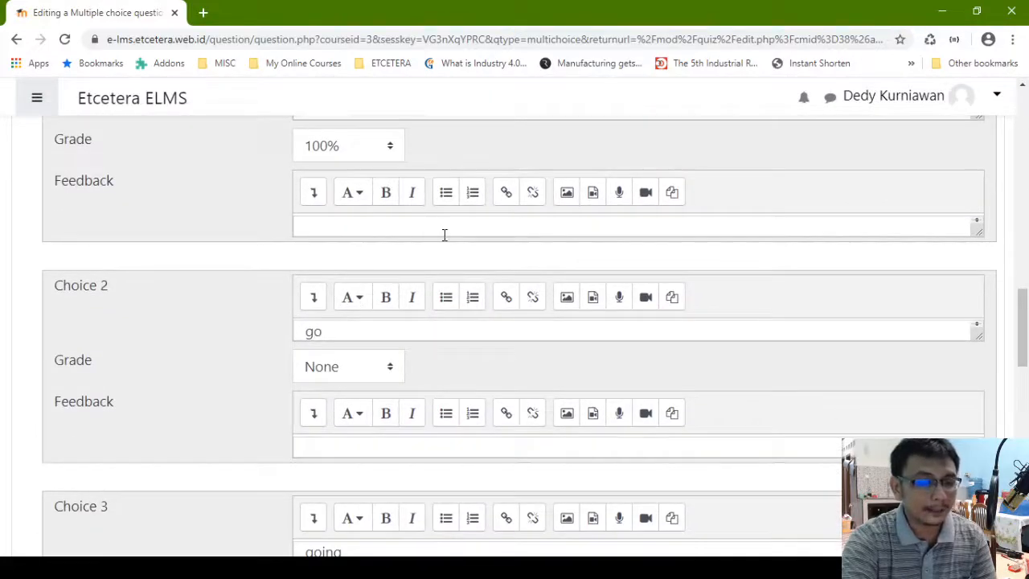
scroll(367, 322, down, 4)
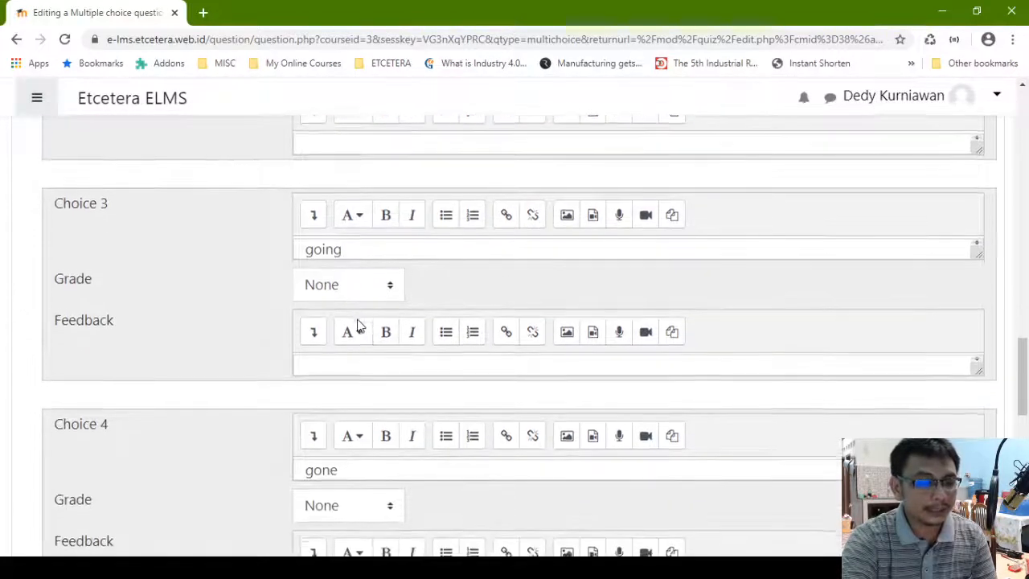
scroll(360, 324, down, 5)
scroll(359, 324, up, 7)
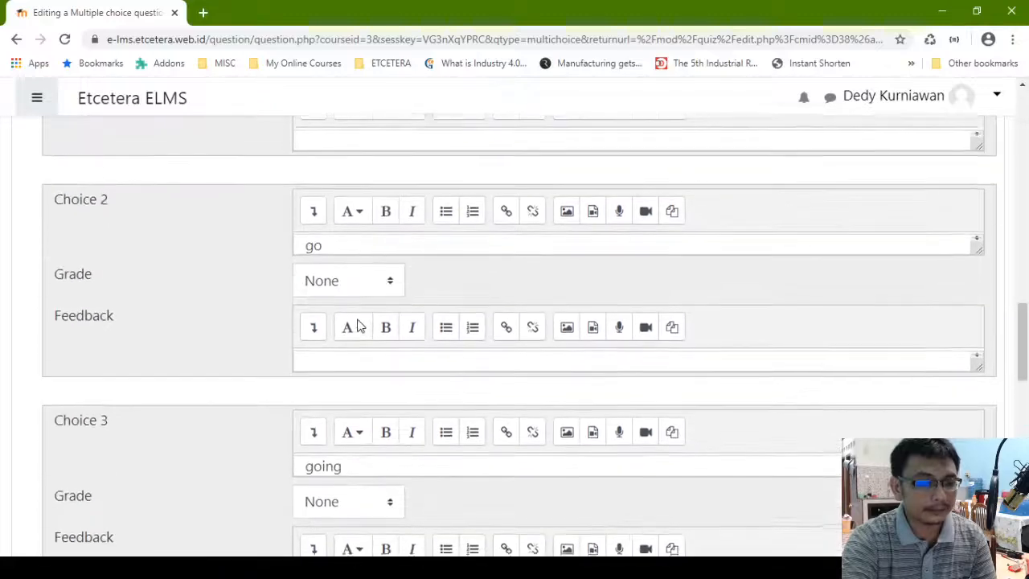
scroll(359, 324, up, 4)
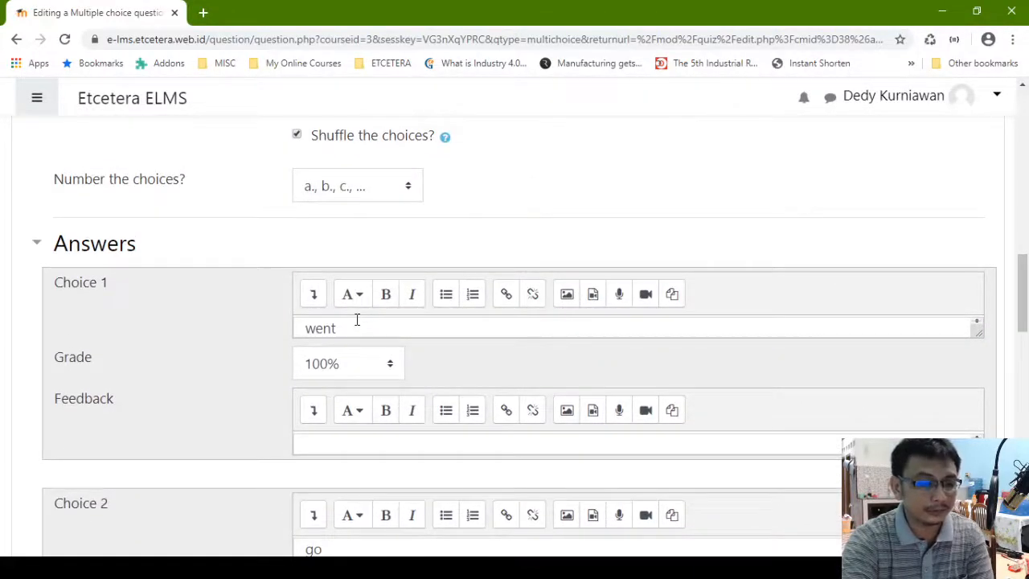
scroll(354, 320, down, 1)
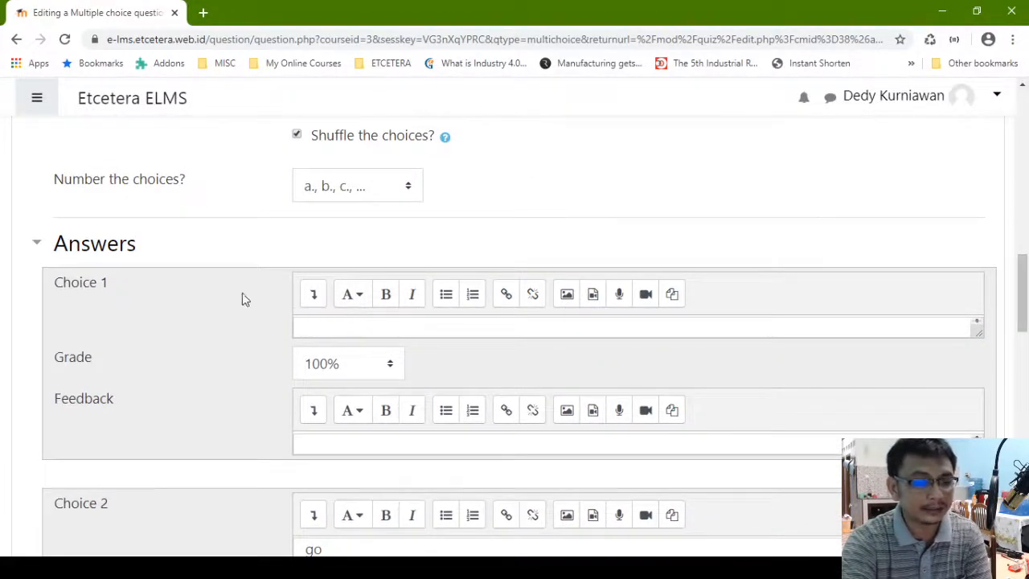
scroll(252, 326, down, 2)
scroll(252, 326, up, 6)
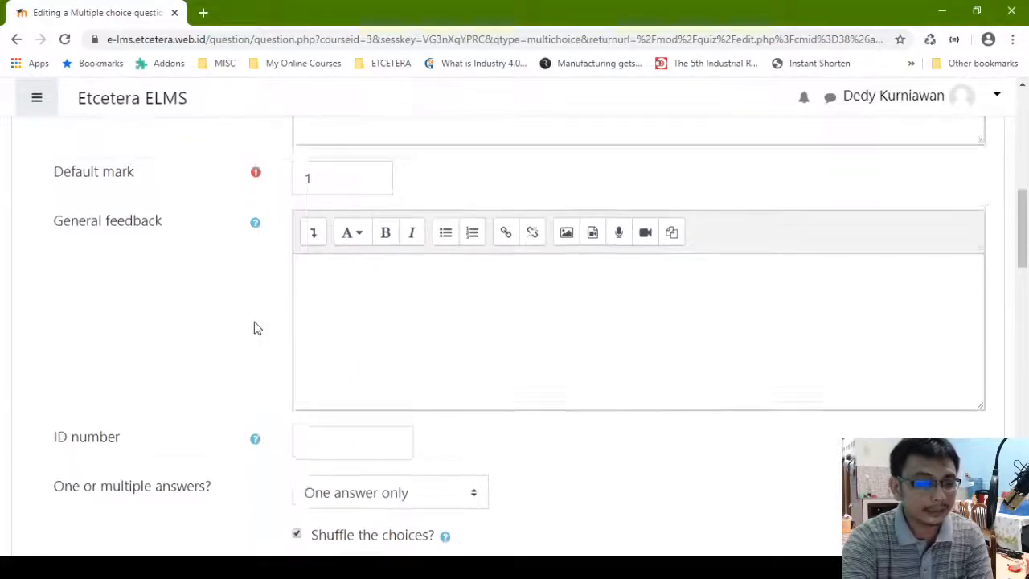
Examine the question name and question text, and compare them with the answer choices and their grades
scroll(356, 299, up, 8)
drag(376, 251, 249, 256)
drag(554, 341, 294, 357)
click(612, 428)
scroll(611, 425, down, 8)
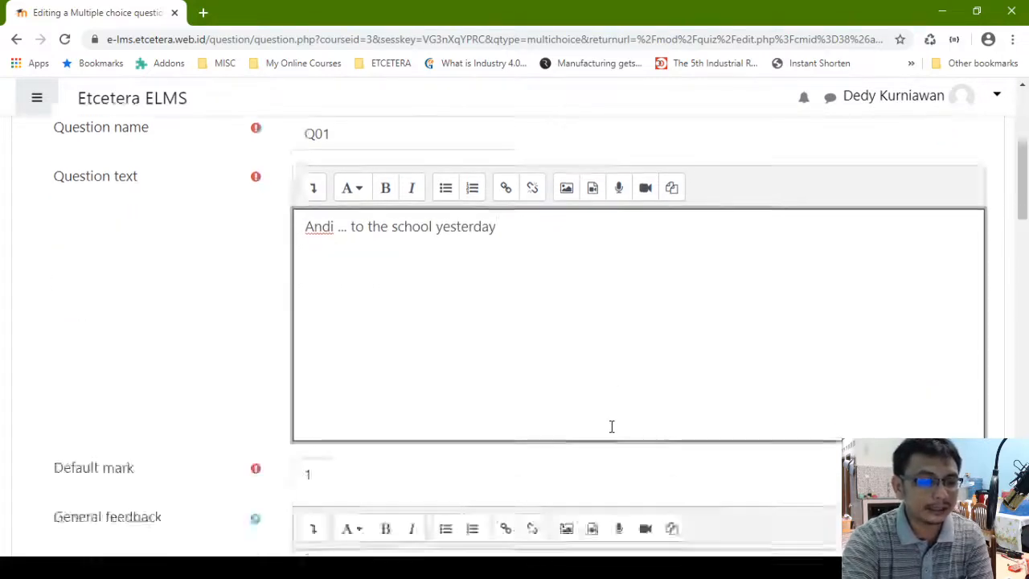
scroll(417, 367, down, 3)
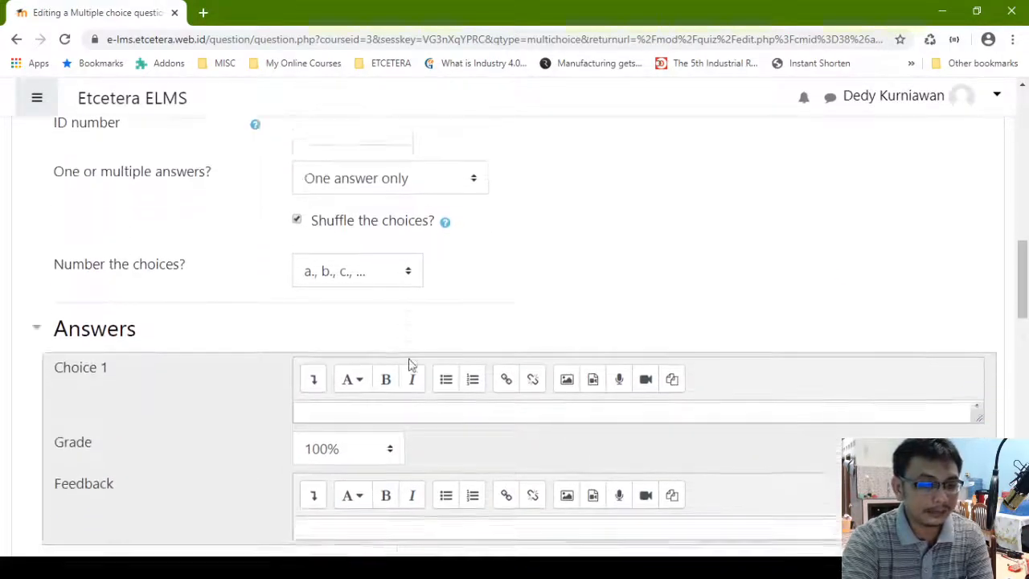
scroll(368, 298, up, 2)
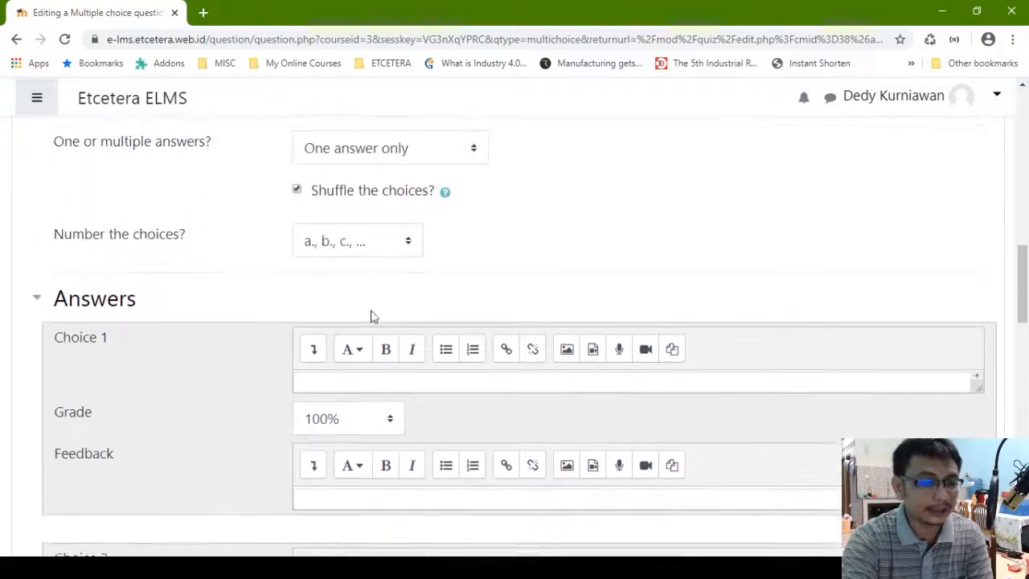
scroll(383, 324, down, 2)
scroll(384, 336, down, 2)
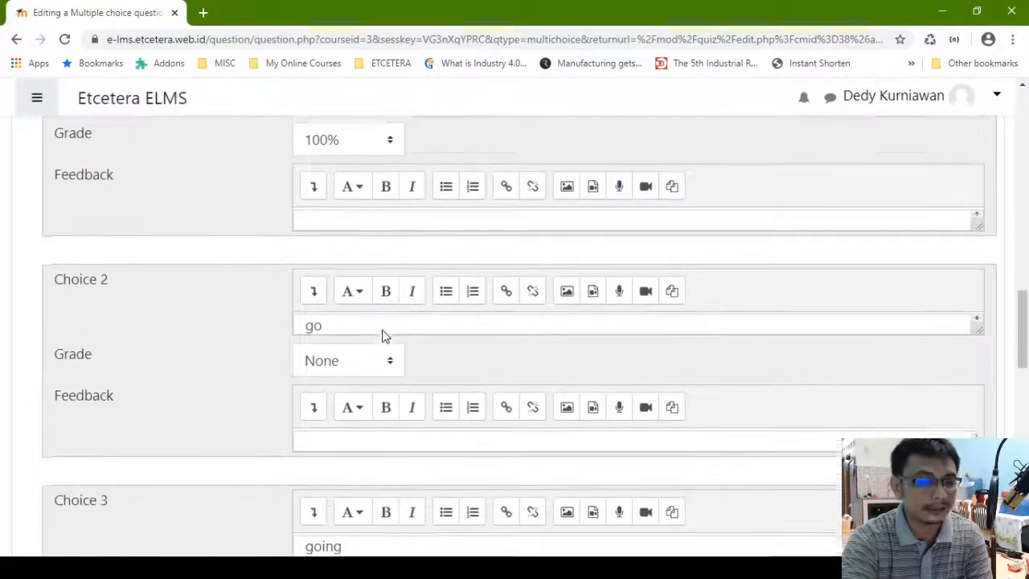
scroll(386, 322, down, 2)
scroll(406, 297, up, 4)
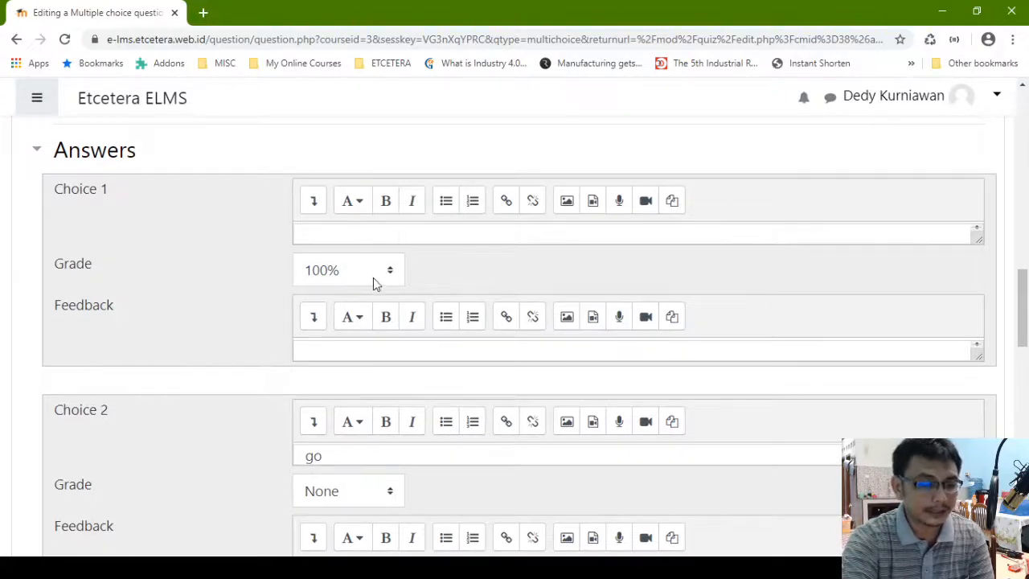
Save the question and view it in the question list of Quiz 1
scroll(508, 279, down, 11)
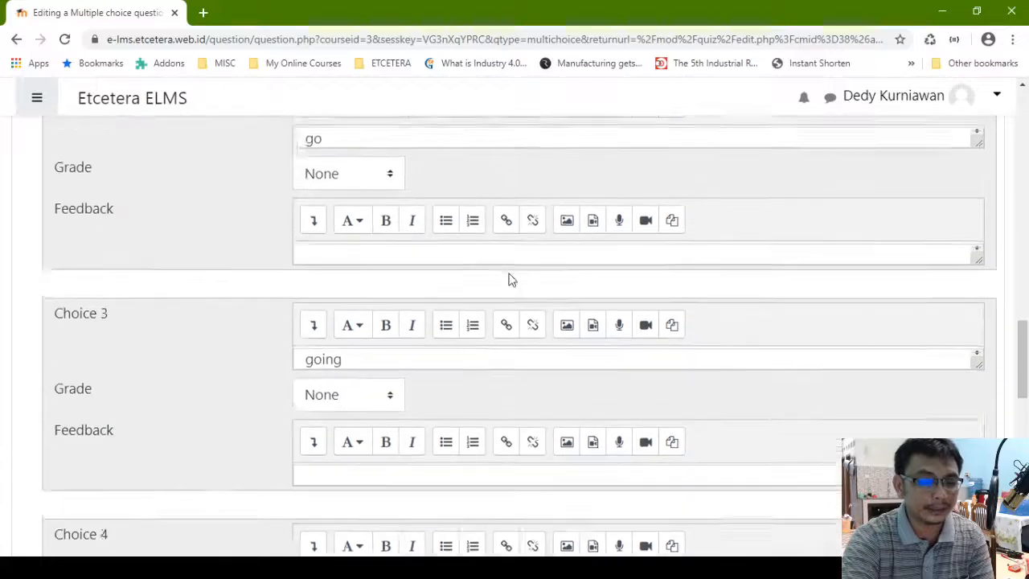
scroll(509, 281, down, 2)
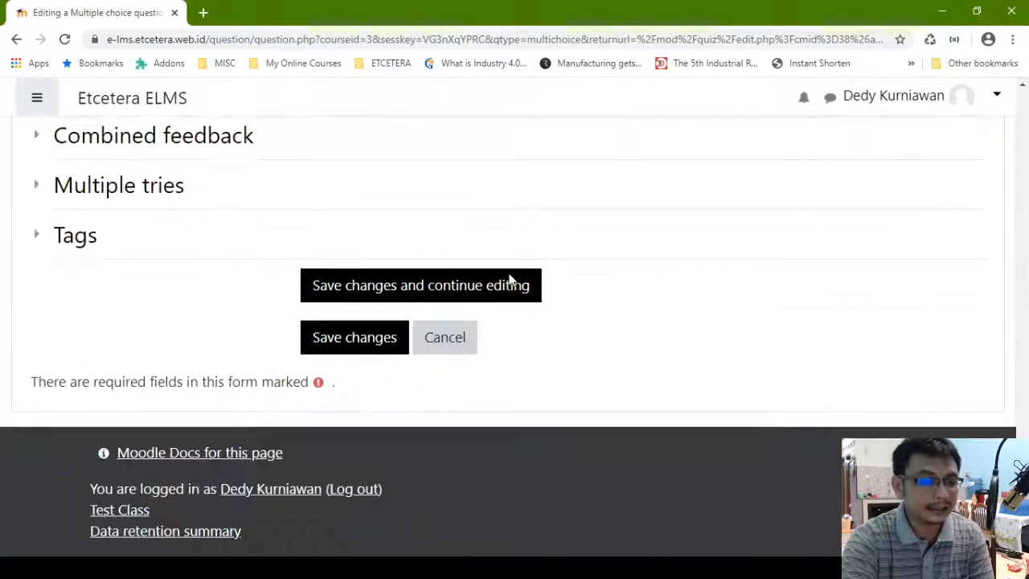
click(375, 344)
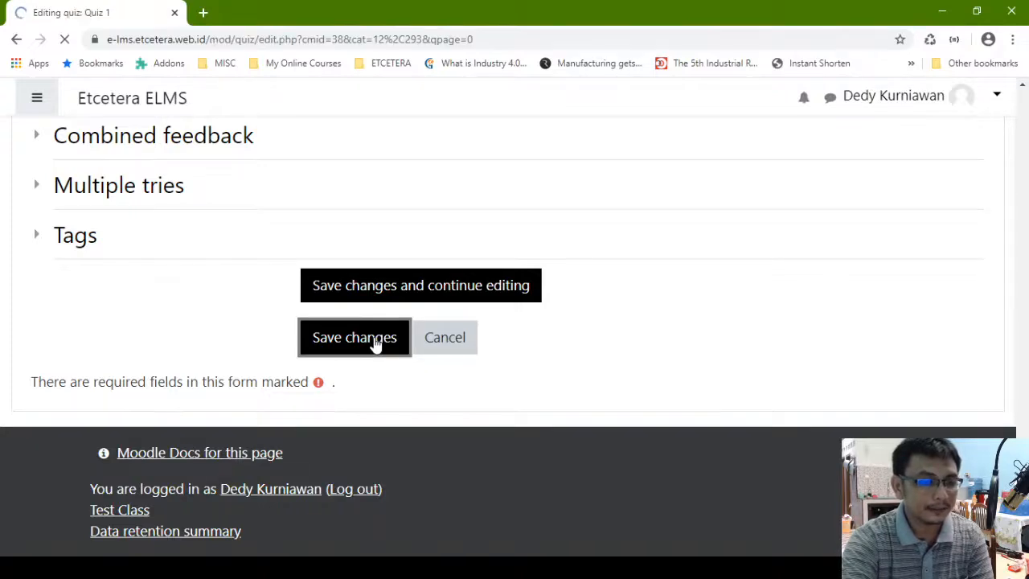
scroll(376, 345, down, 3)
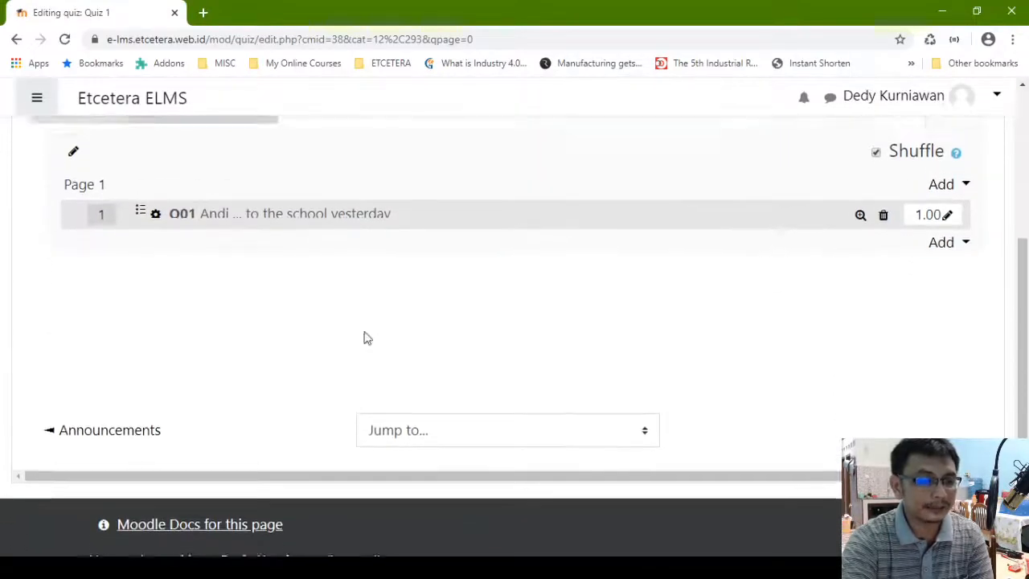
scroll(375, 343, up, 2)
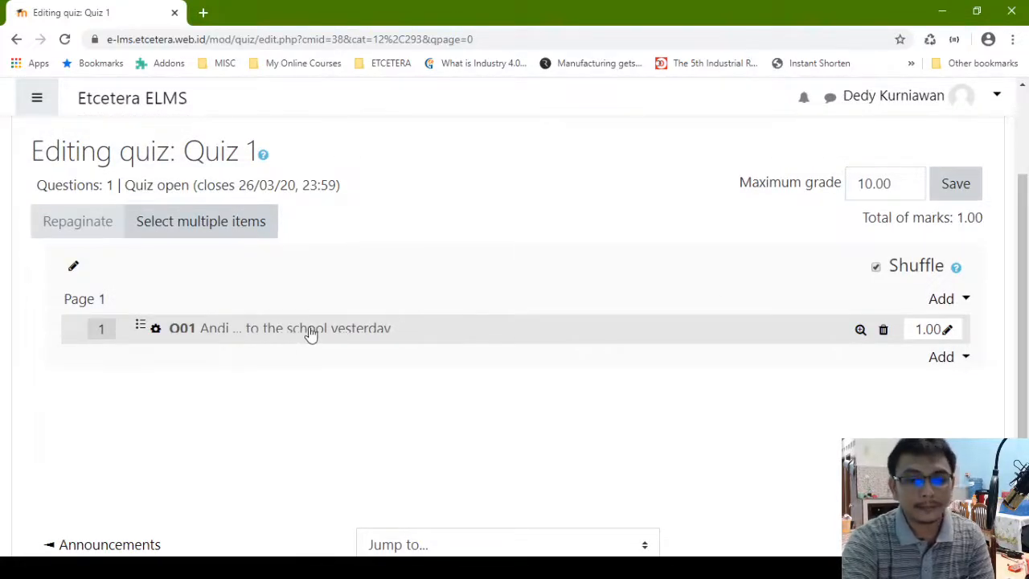
Add a new multiple choice question after Q01 on Page 1 of Quiz 1
click(966, 364)
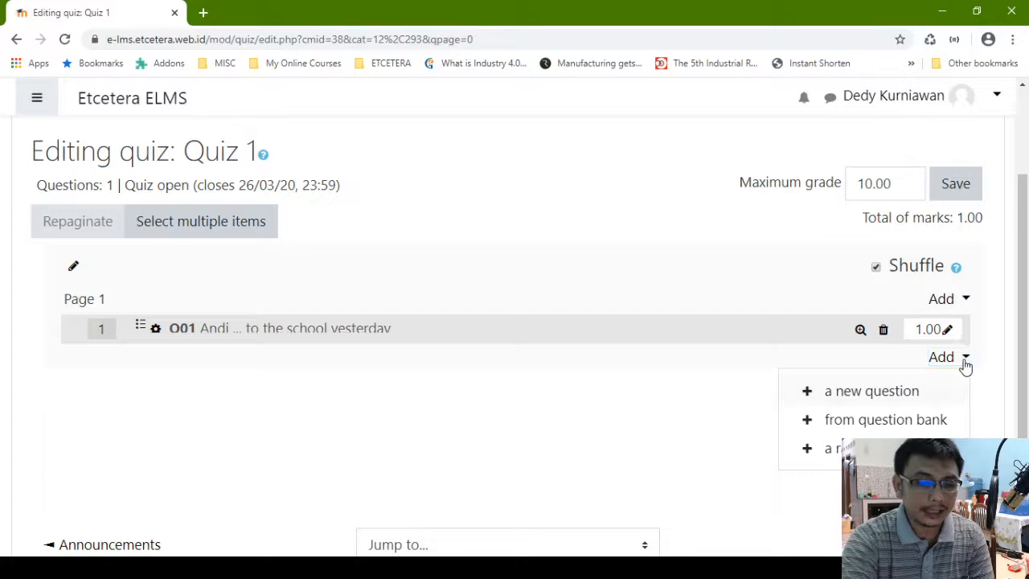
click(873, 394)
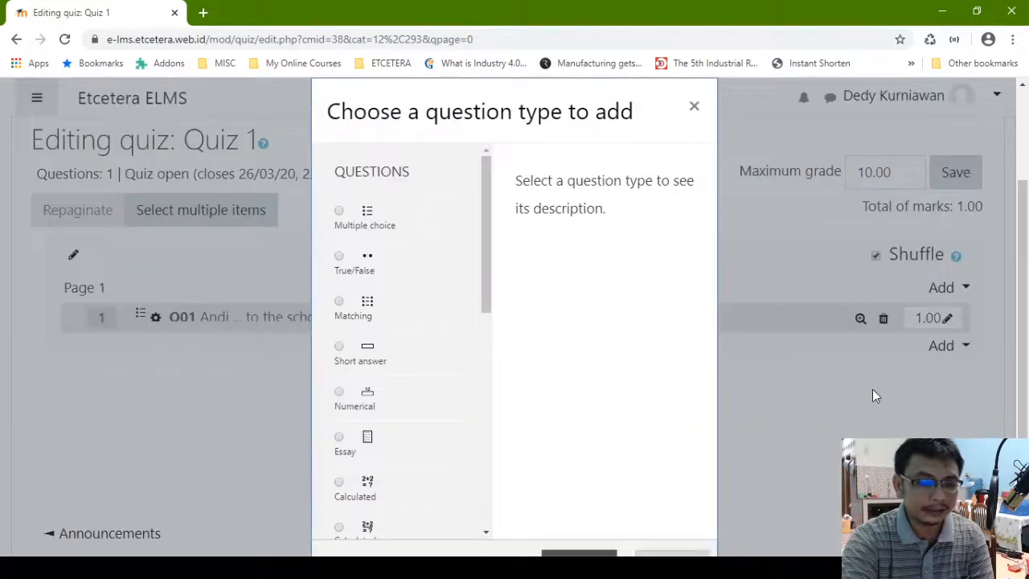
click(338, 211)
scroll(531, 387, down, 3)
click(579, 415)
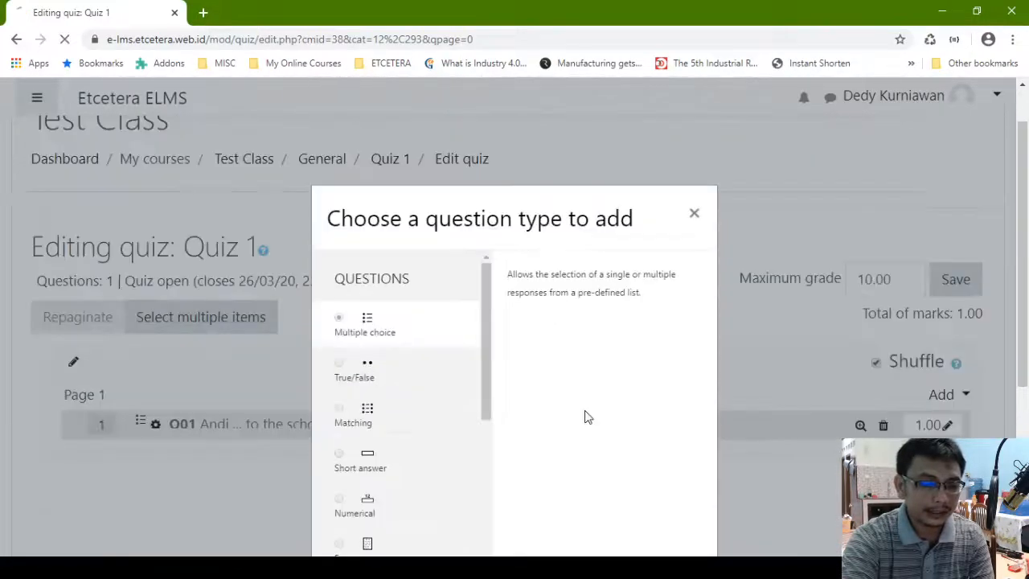
Name the new question "Q2" and enter "The ... flies an airplane" as its question text
scroll(385, 354, down, 5)
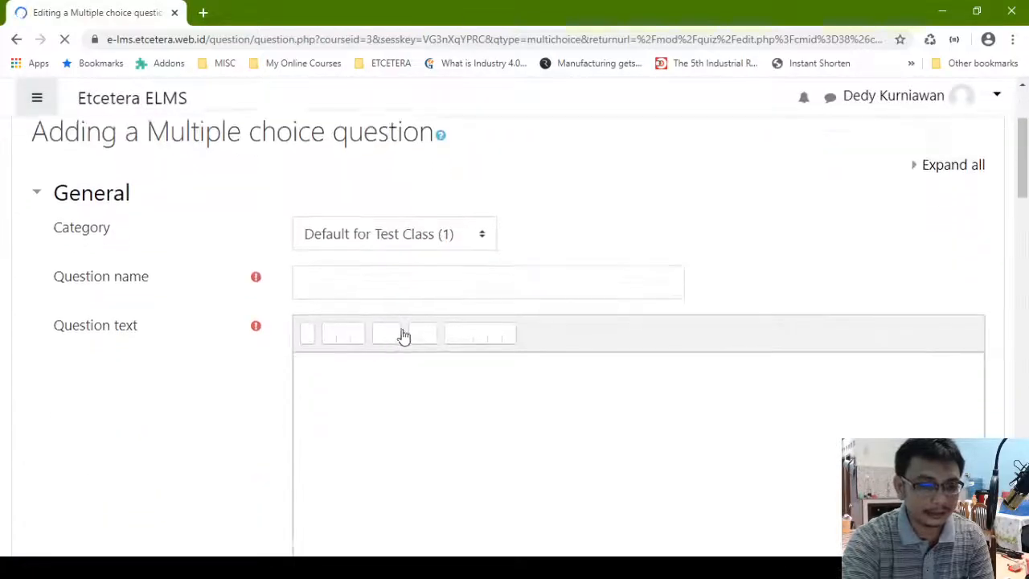
scroll(372, 150, up, 2)
click(373, 224)
text(Q2)
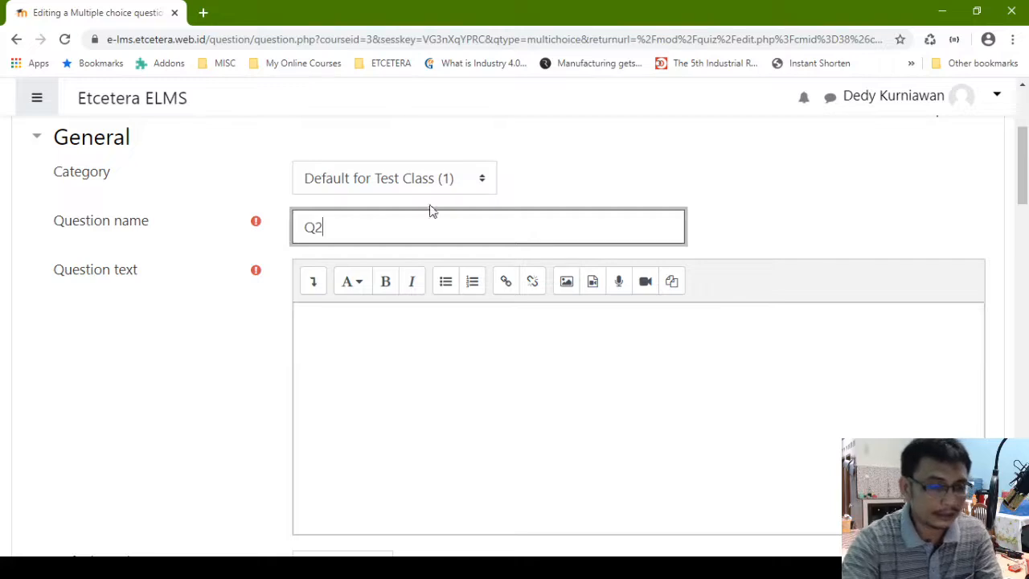
click(385, 366)
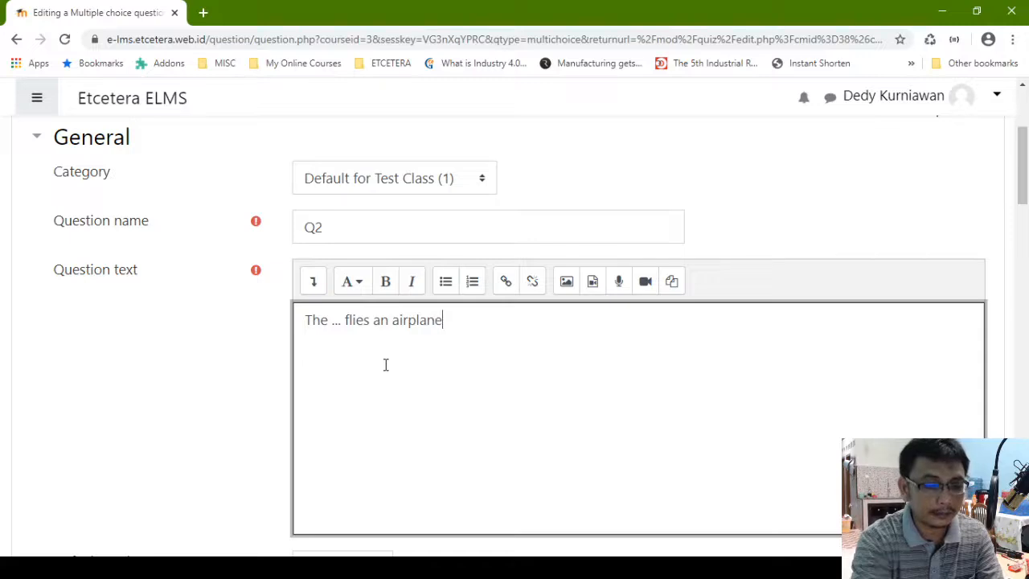
Enter "pilot" as the answer text of Choice 1 and set its grade to 100%
scroll(386, 363, down, 4)
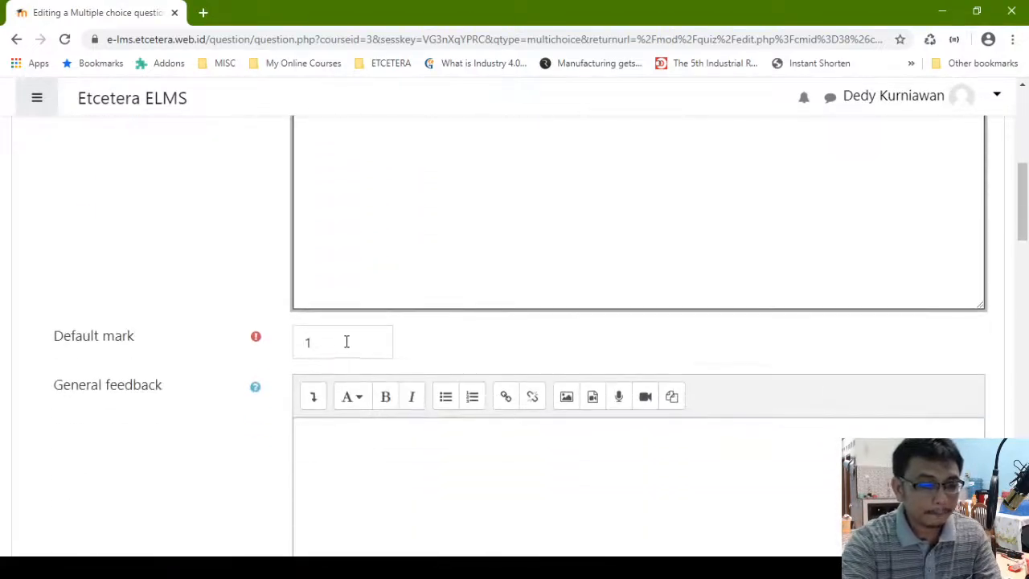
scroll(369, 340, down, 6)
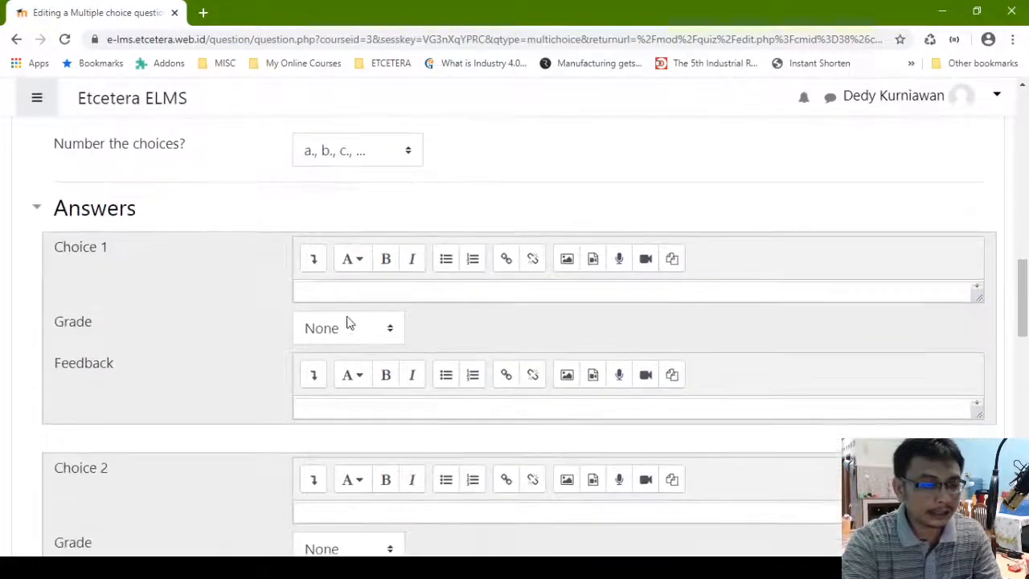
click(351, 288)
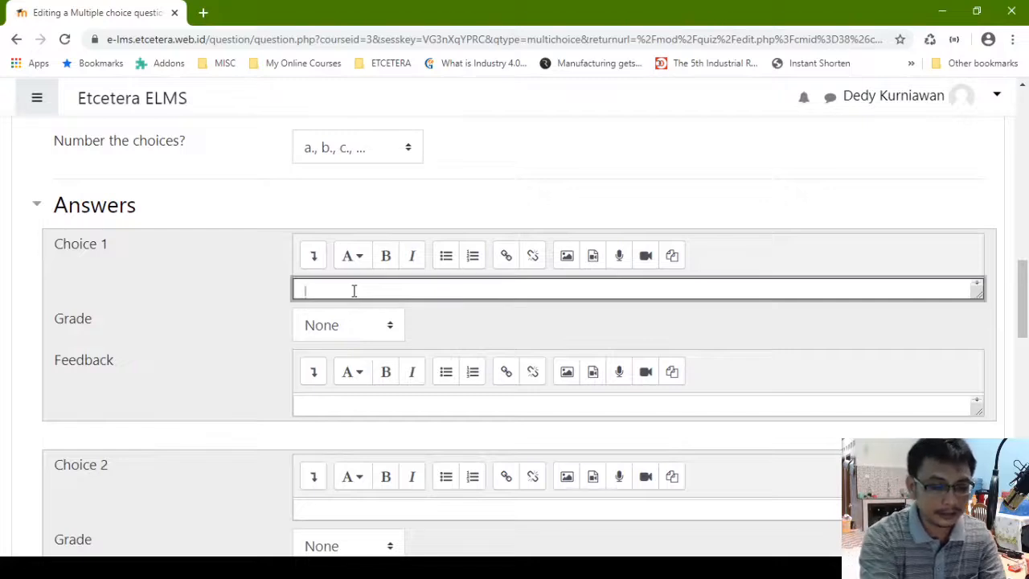
text(pilot)
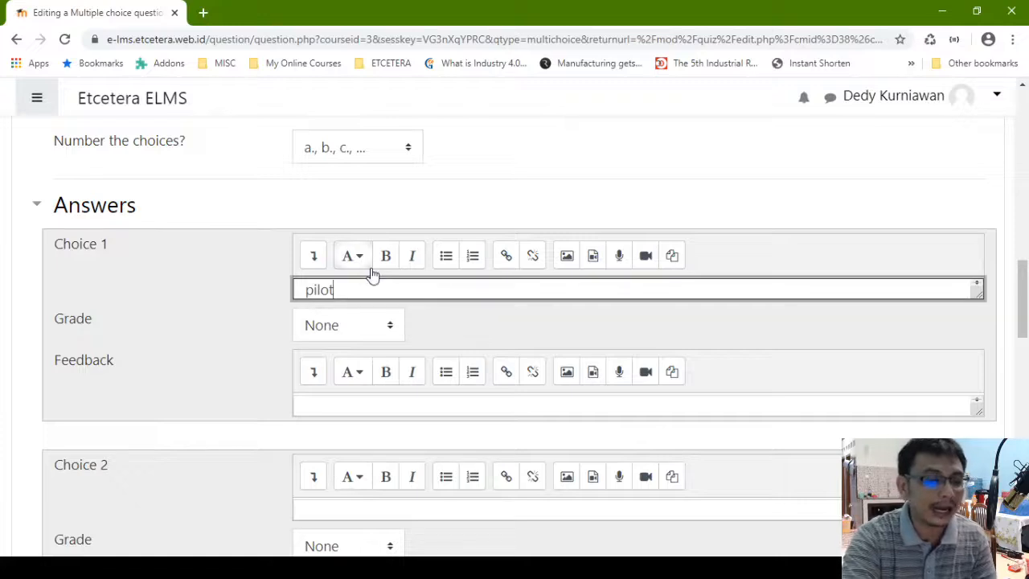
scroll(372, 268, down, 1)
scroll(372, 262, down, 2)
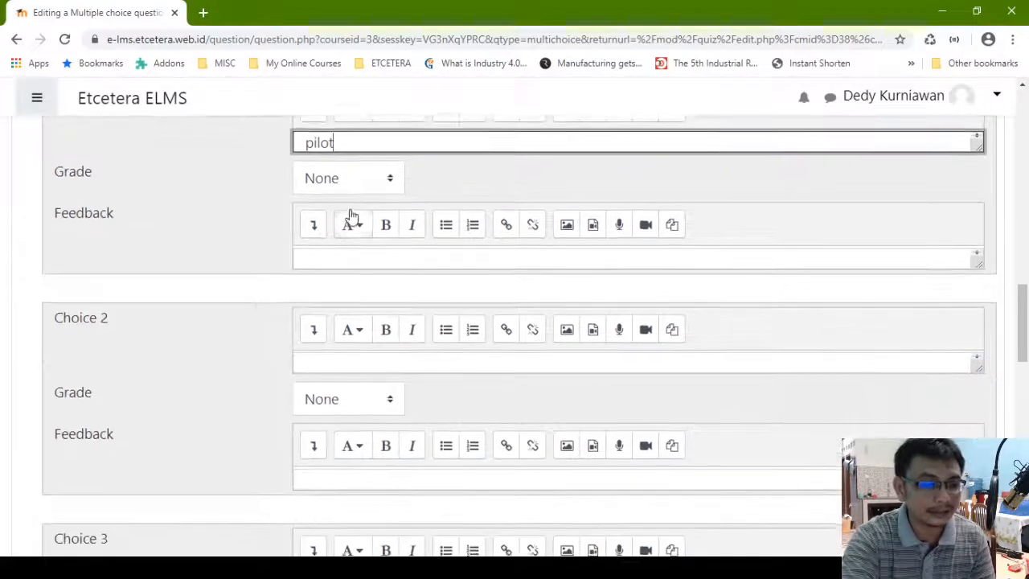
click(383, 179)
click(360, 228)
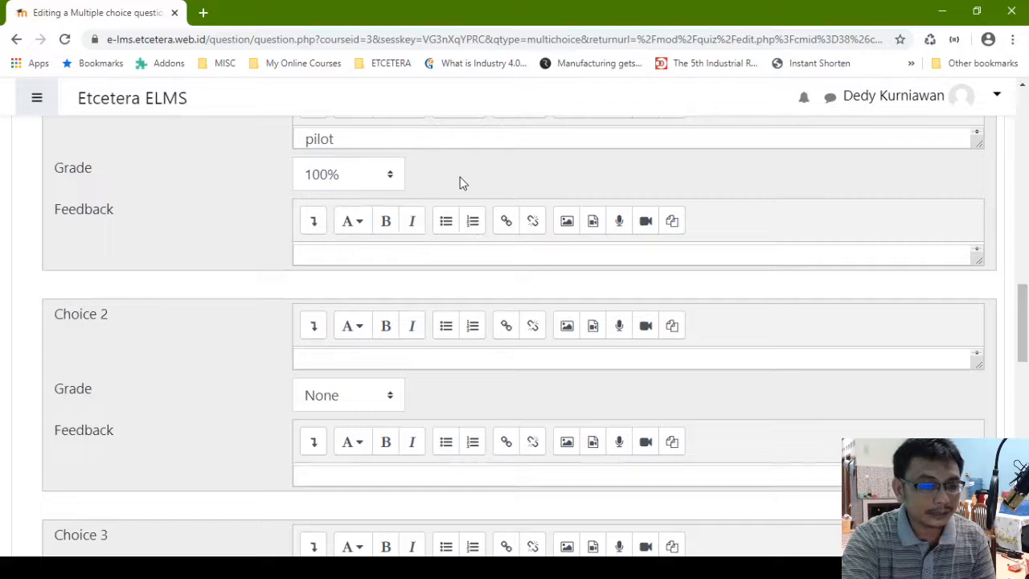
Enter "teacher" as the answer text of Choice 2
click(354, 361)
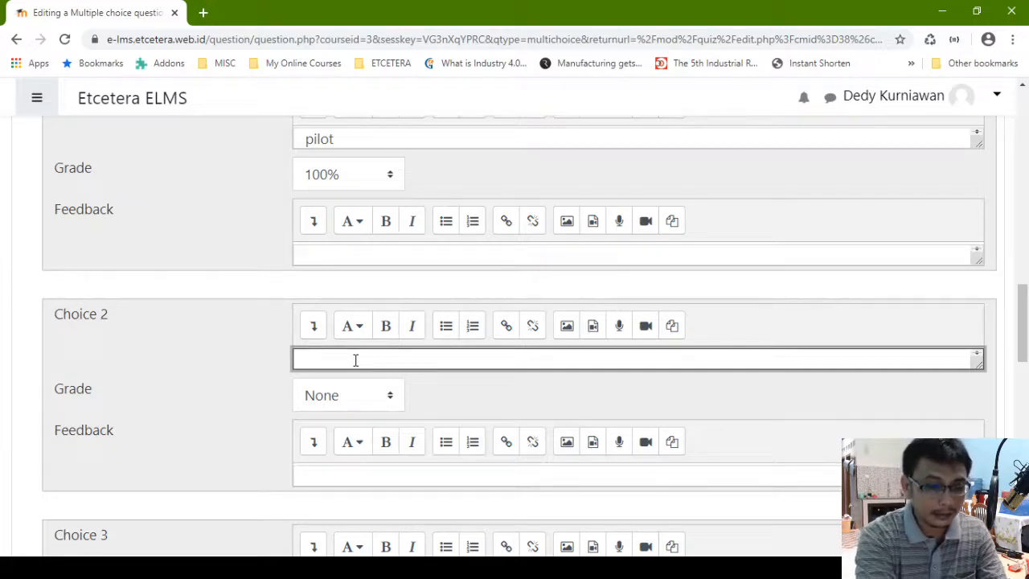
text(teacher)
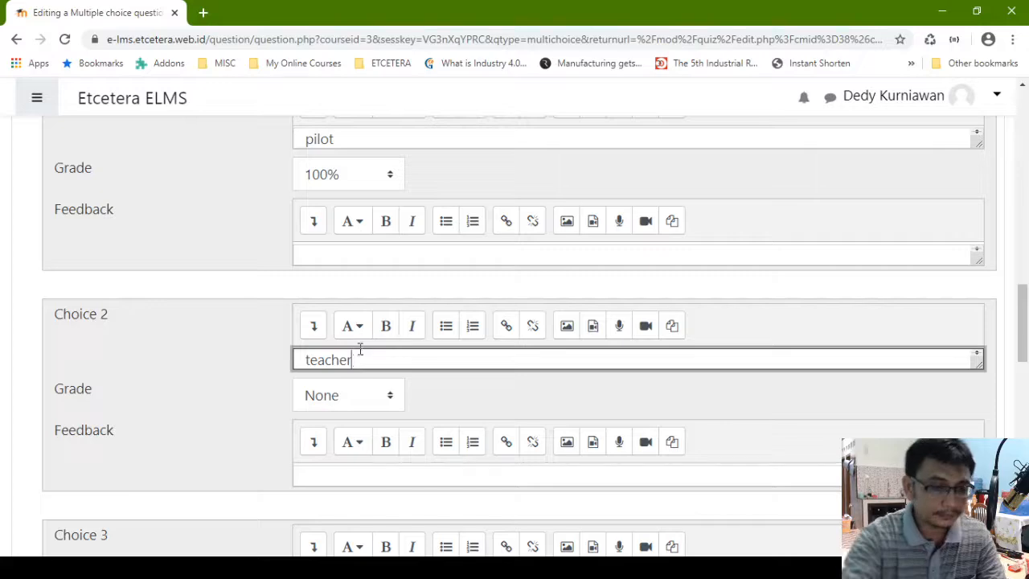
Enter "doctor" as the answer text of Choice 3
scroll(353, 351, down, 2)
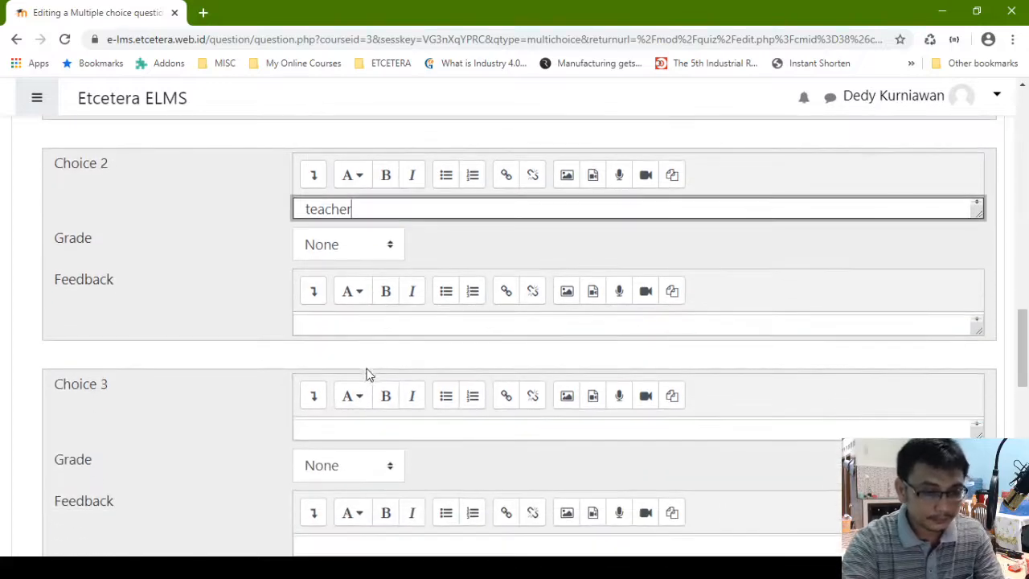
click(361, 435)
text(d)
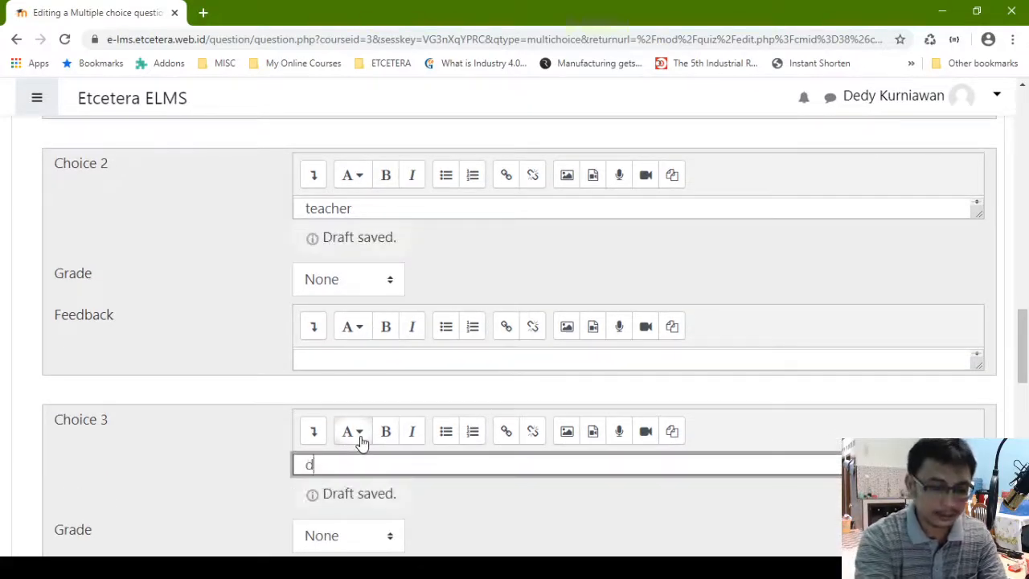
scroll(366, 434, down, 6)
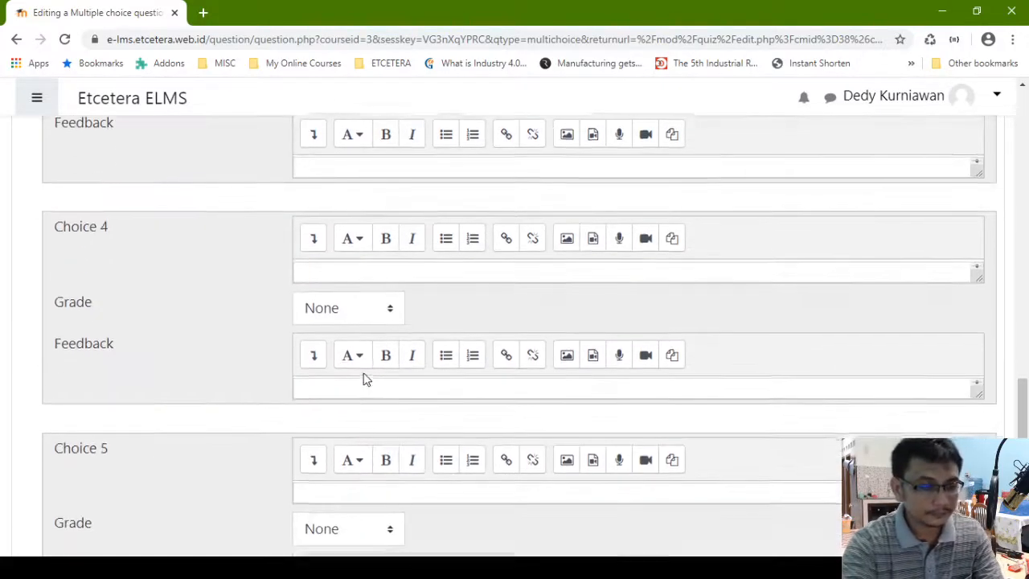
Start an answer text in Choice 4, clear it again, and save question Q2
scroll(363, 378, up, 3)
click(375, 418)
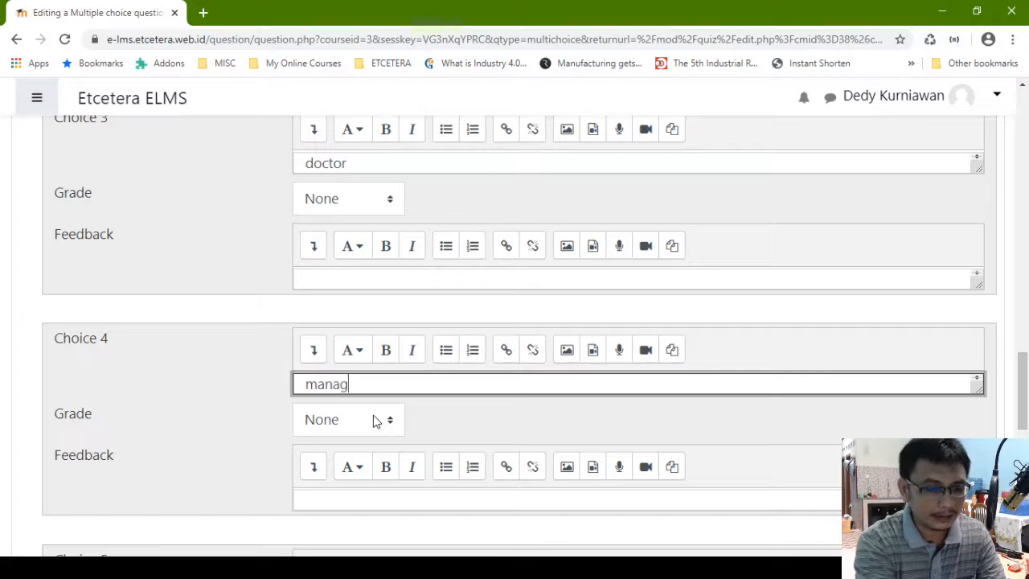
scroll(420, 393, down, 10)
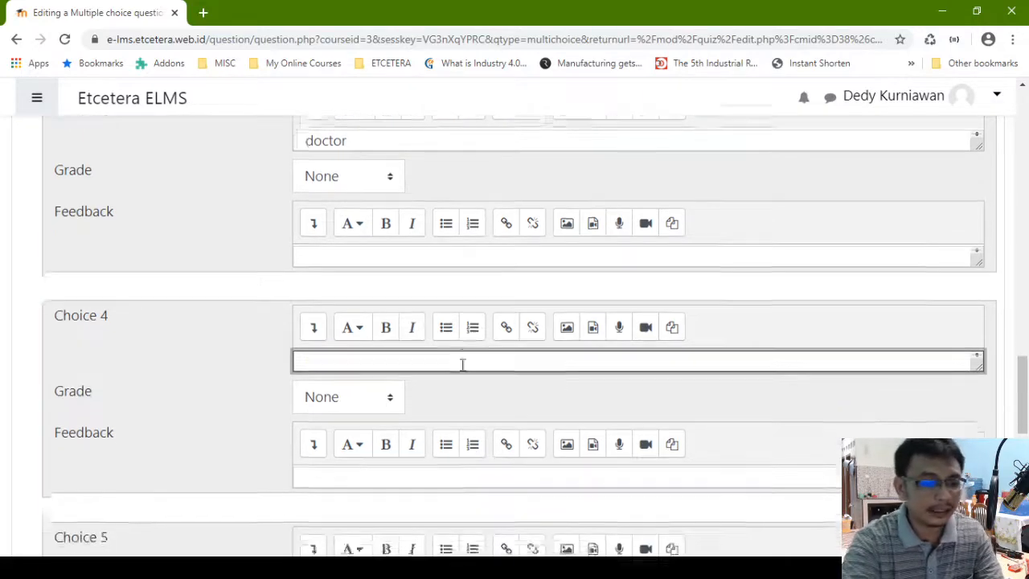
scroll(477, 287, down, 1)
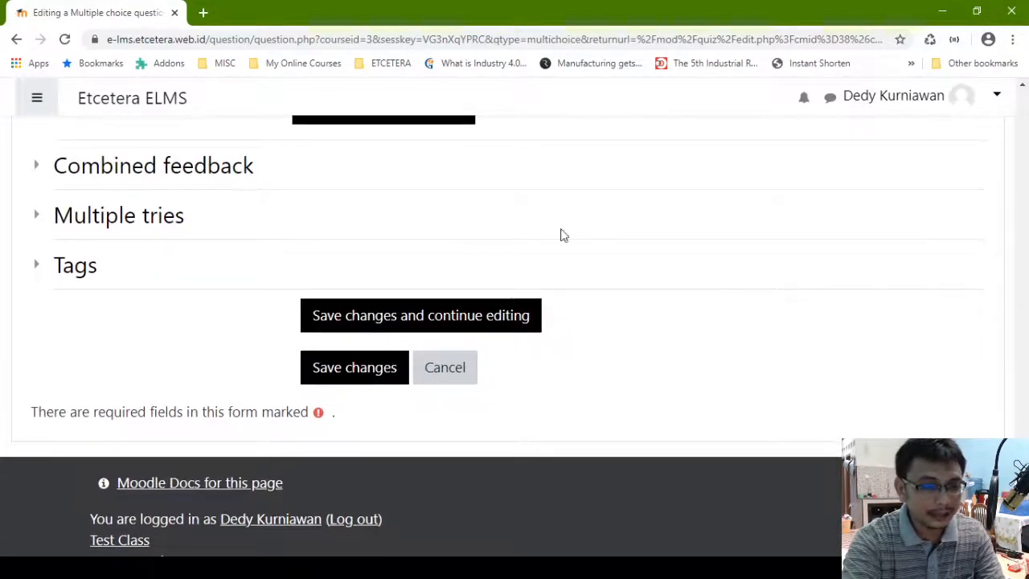
click(384, 376)
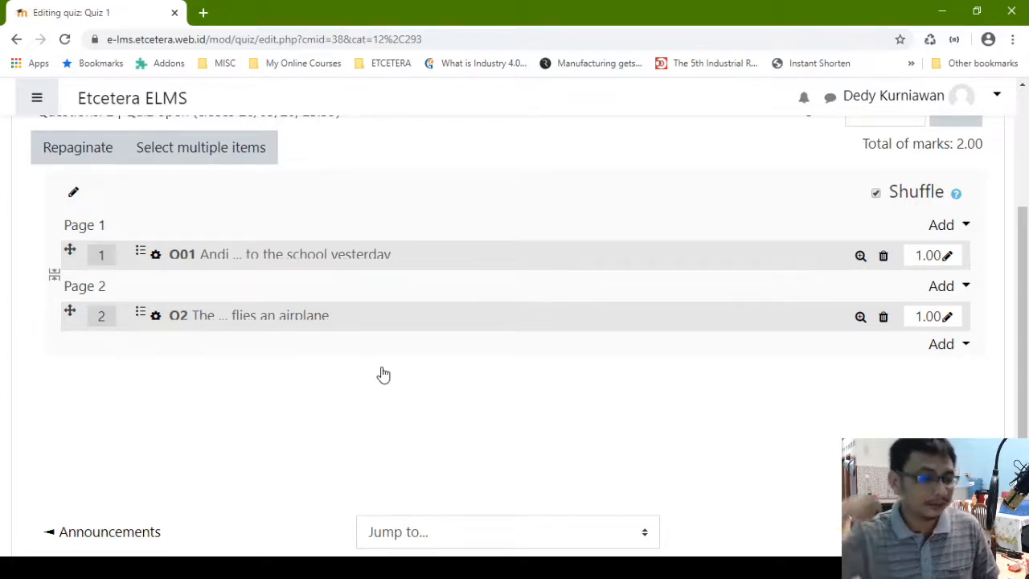
Add a new True/False question to Page 1 of Quiz 1
scroll(402, 375, up, 1)
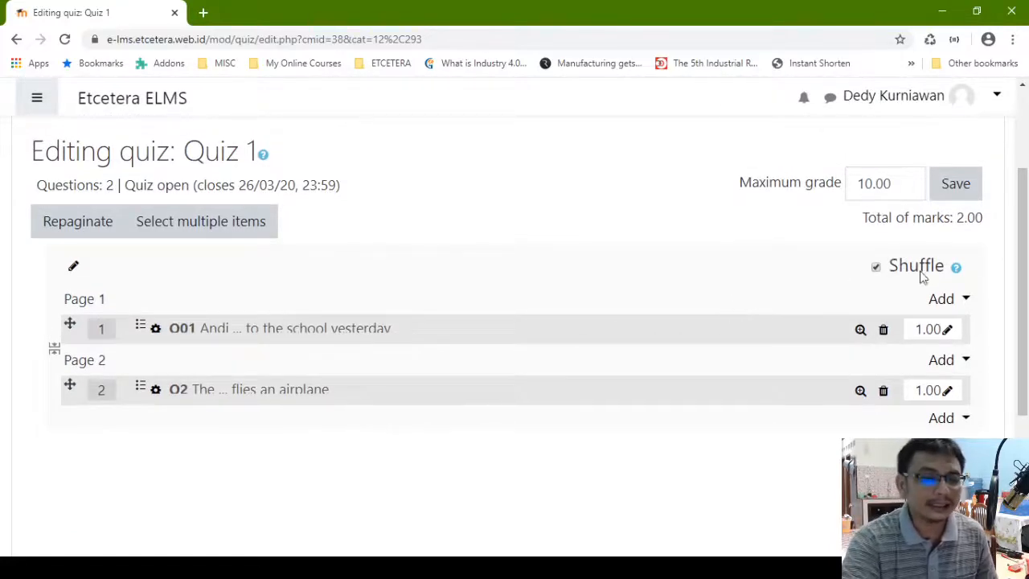
click(966, 304)
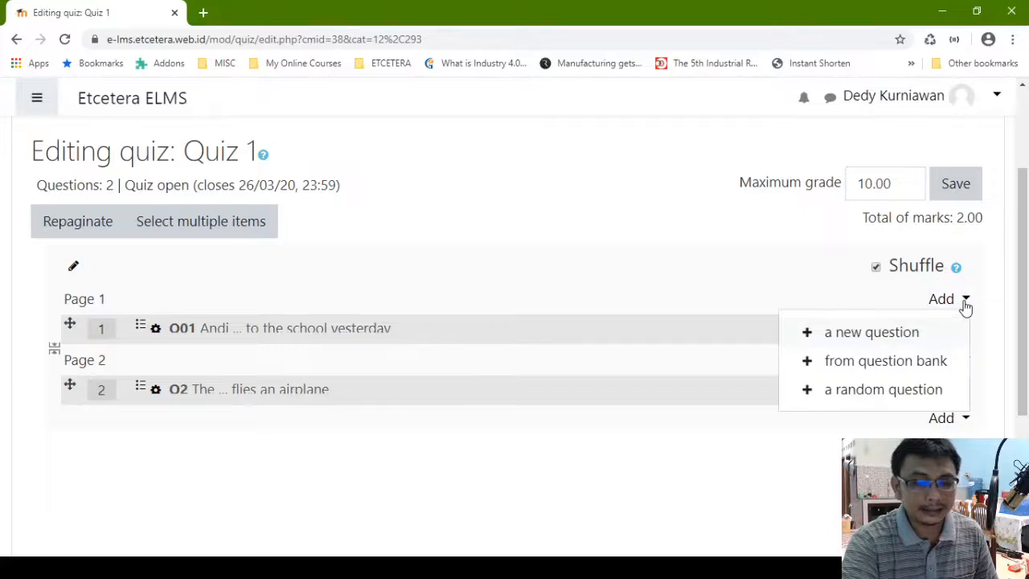
click(904, 333)
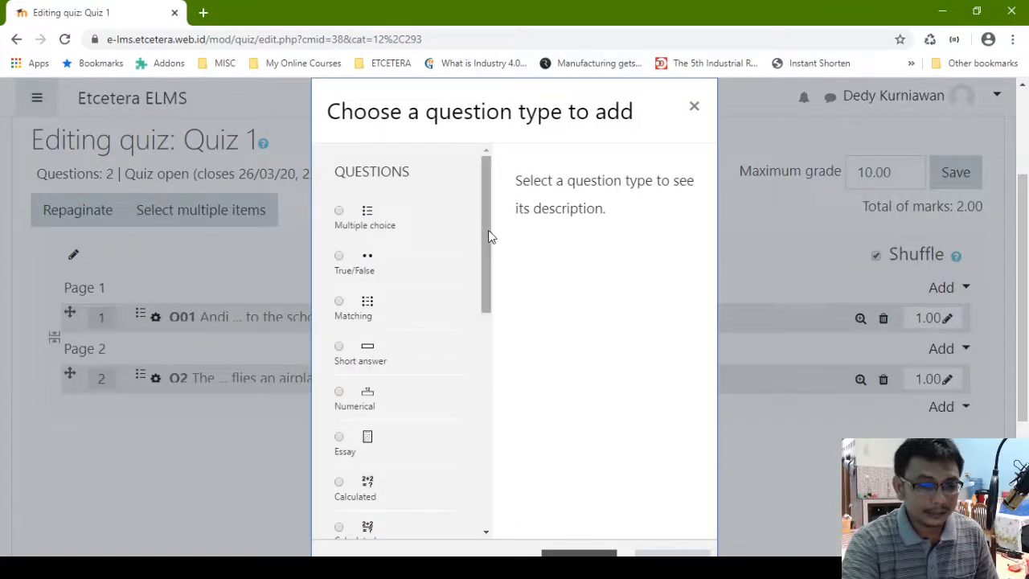
mouse_move(488, 237)
mouse_down()
mouse_move(486, 308)
mouse_move(475, 232)
mouse_up()
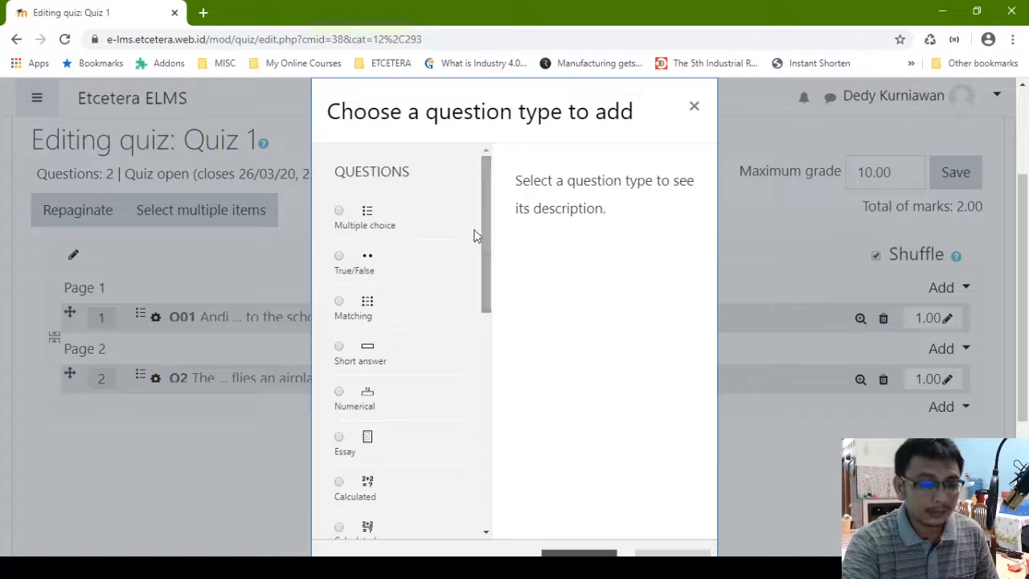
click(338, 265)
scroll(530, 267, down, 1)
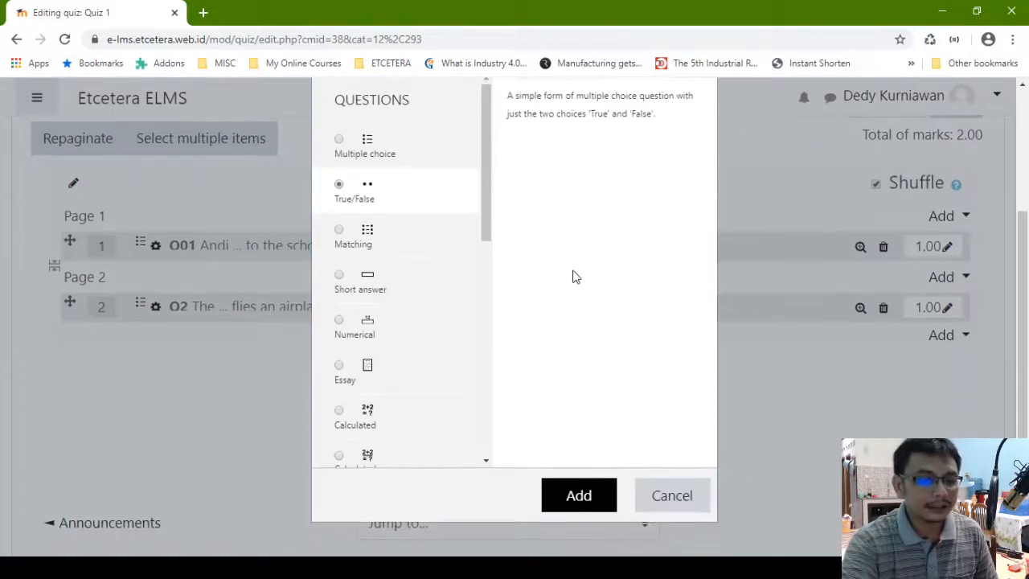
click(581, 492)
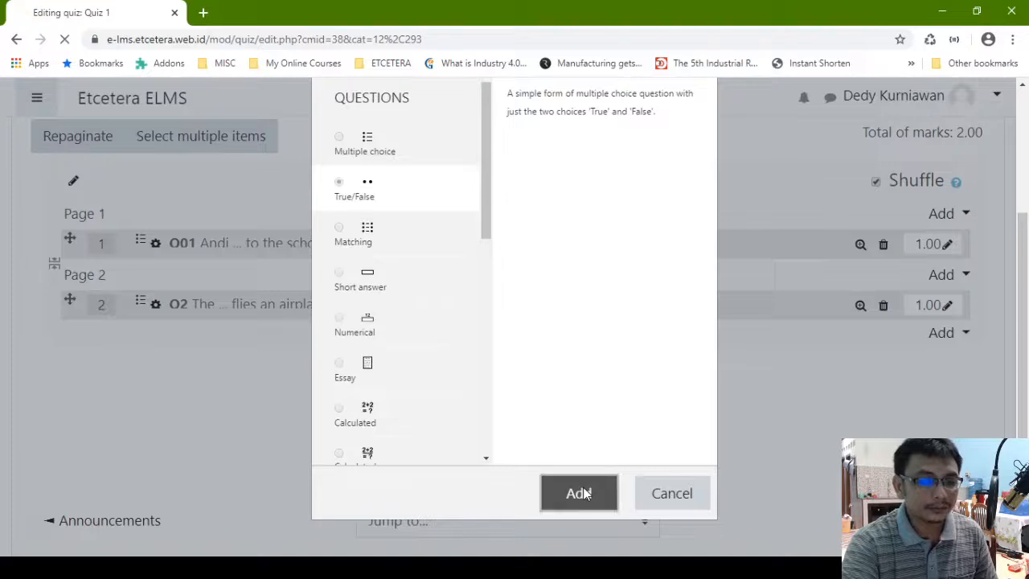
Name the True/False question "Q03" and enter "People eat out in the restaurant" as its question text
scroll(517, 407, down, 2)
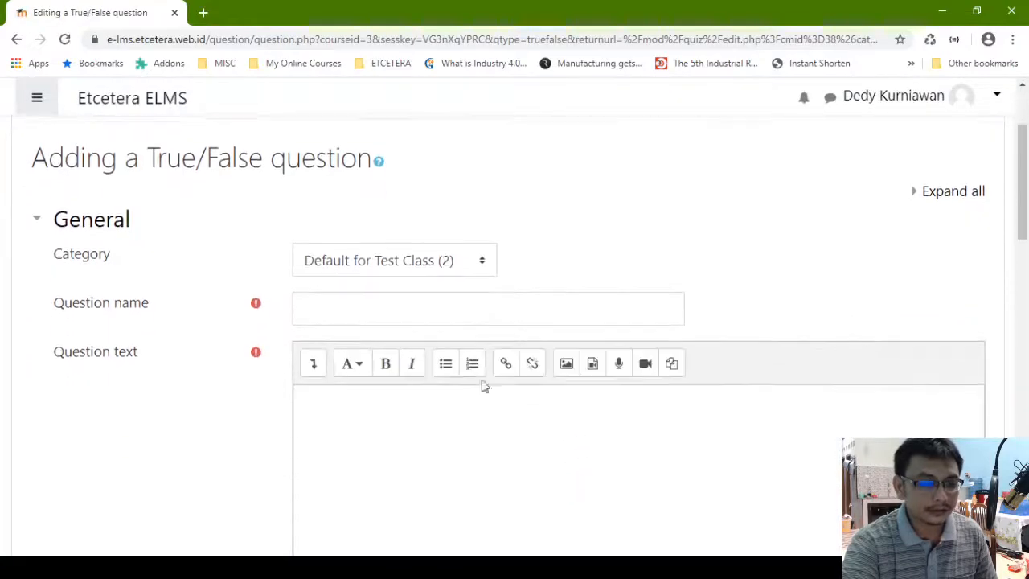
click(413, 303)
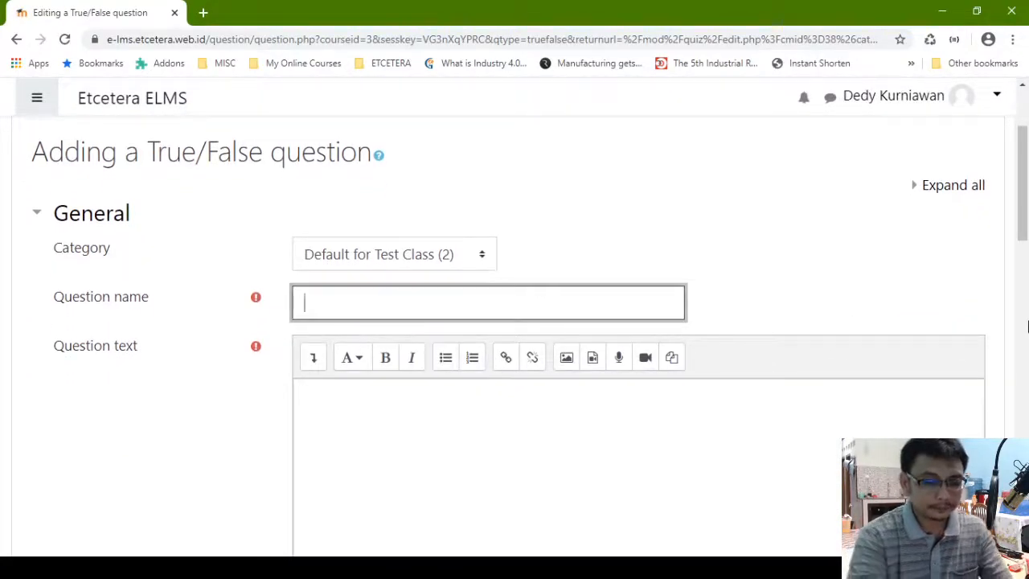
text(Q03)
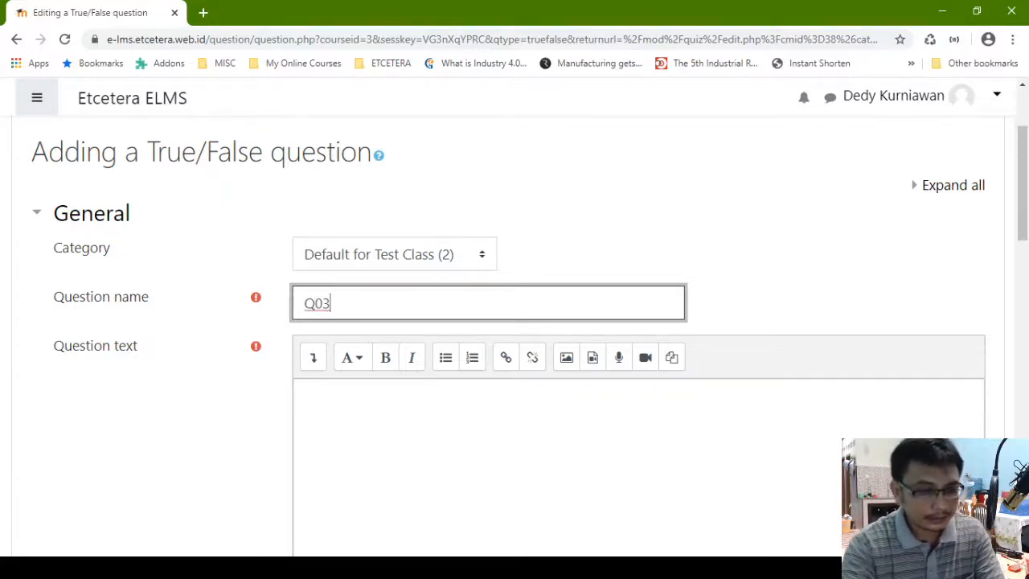
click(598, 435)
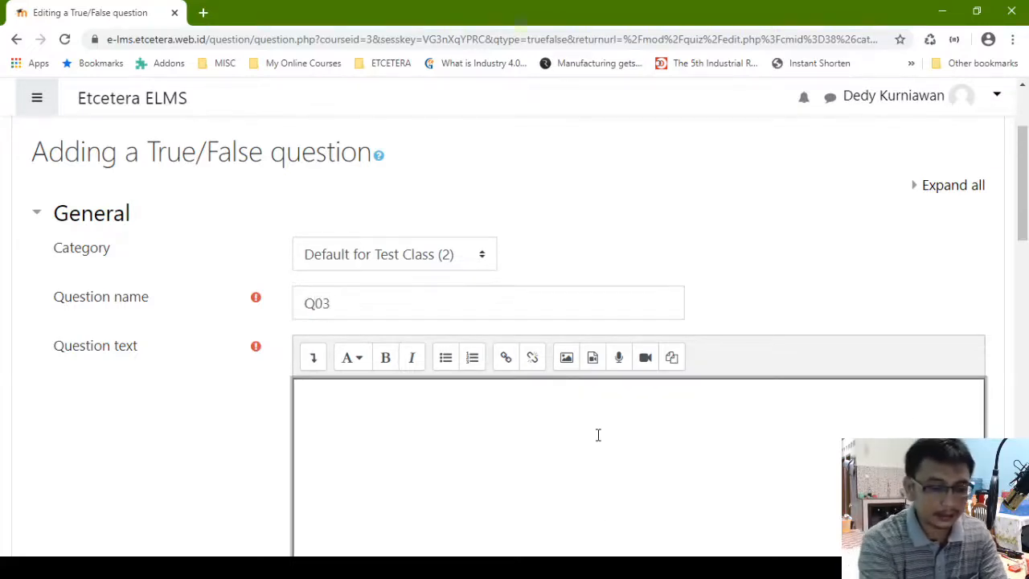
text(People eat out in the )
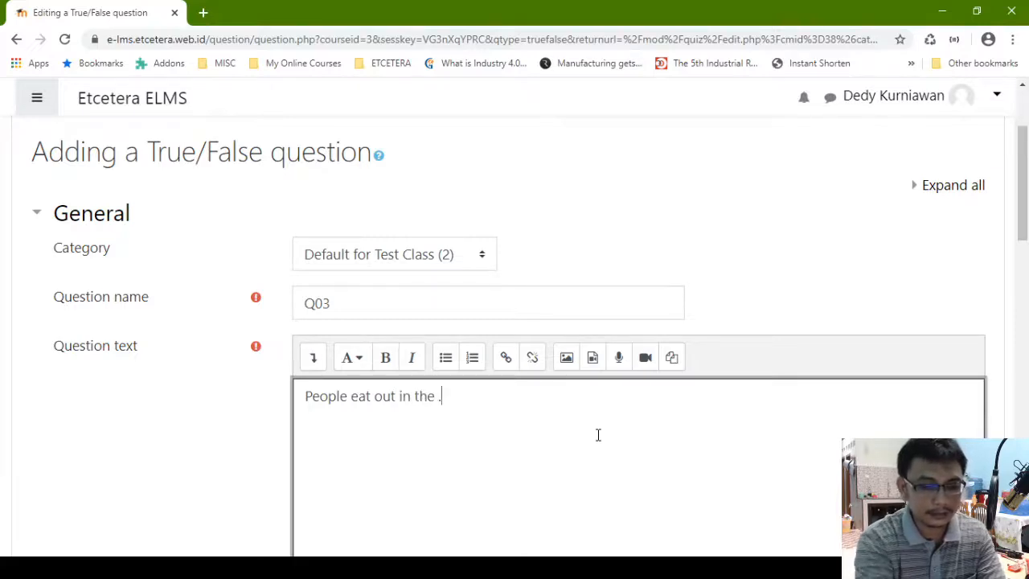
text(restaurant)
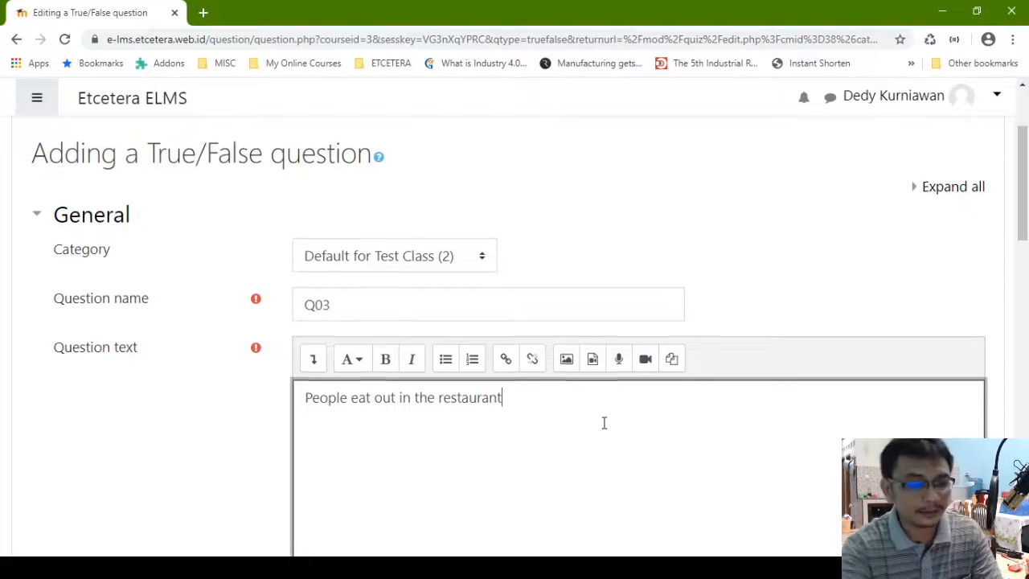
Set the correct answer of Q03 to True and save the question
scroll(595, 418, down, 2)
scroll(558, 409, down, 5)
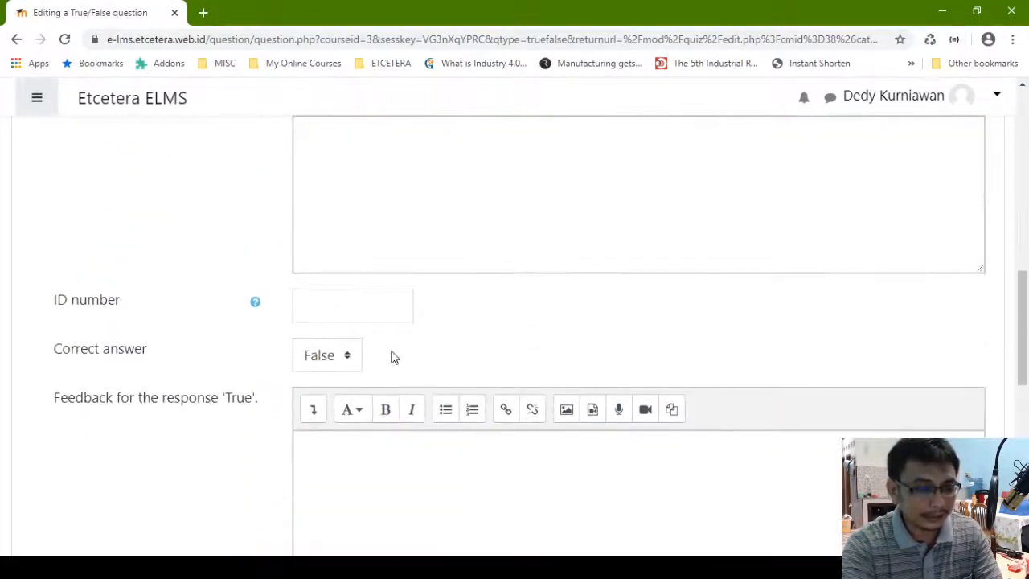
click(336, 358)
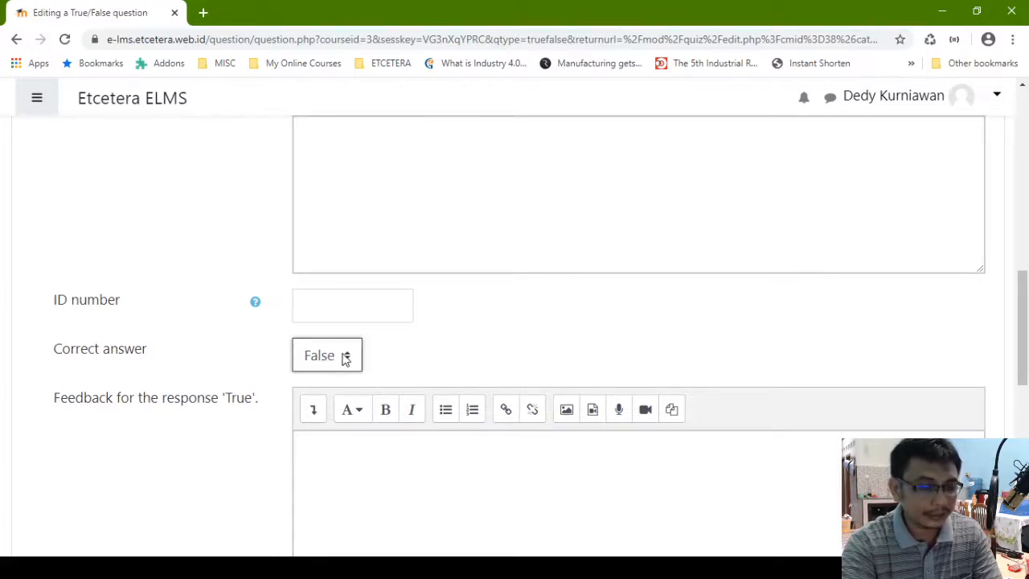
click(336, 404)
click(425, 354)
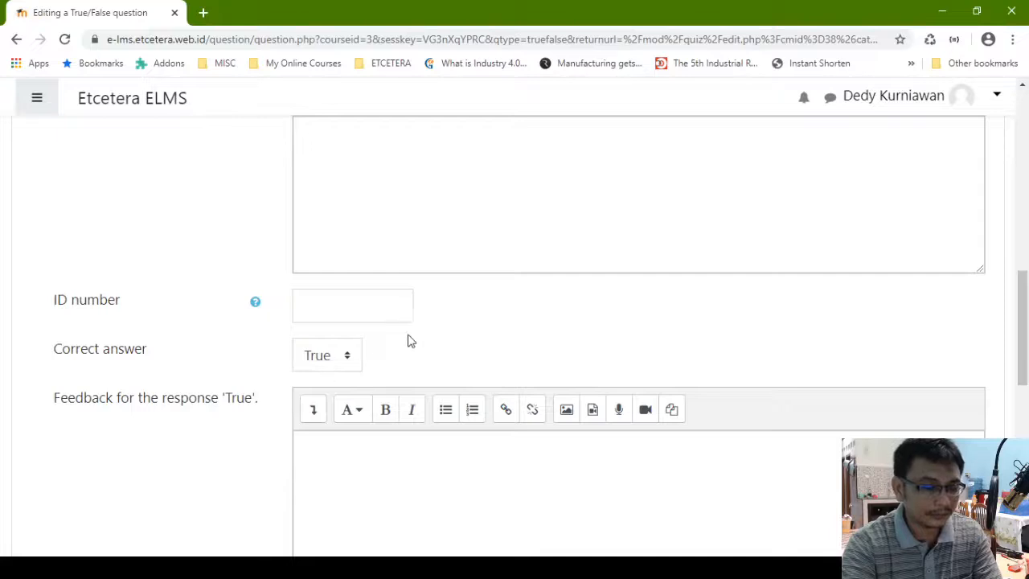
scroll(450, 336, down, 1)
scroll(451, 342, down, 7)
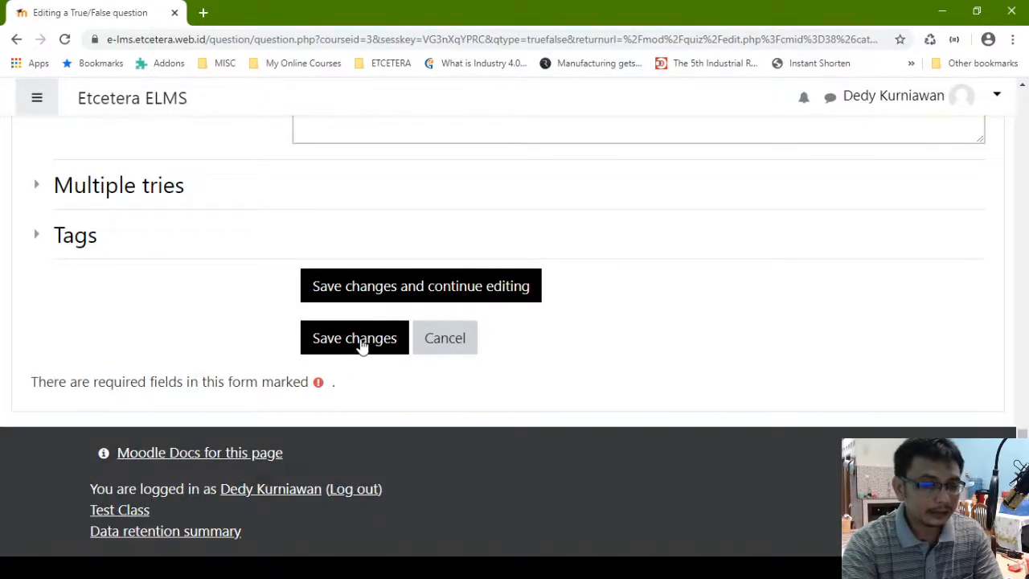
click(362, 344)
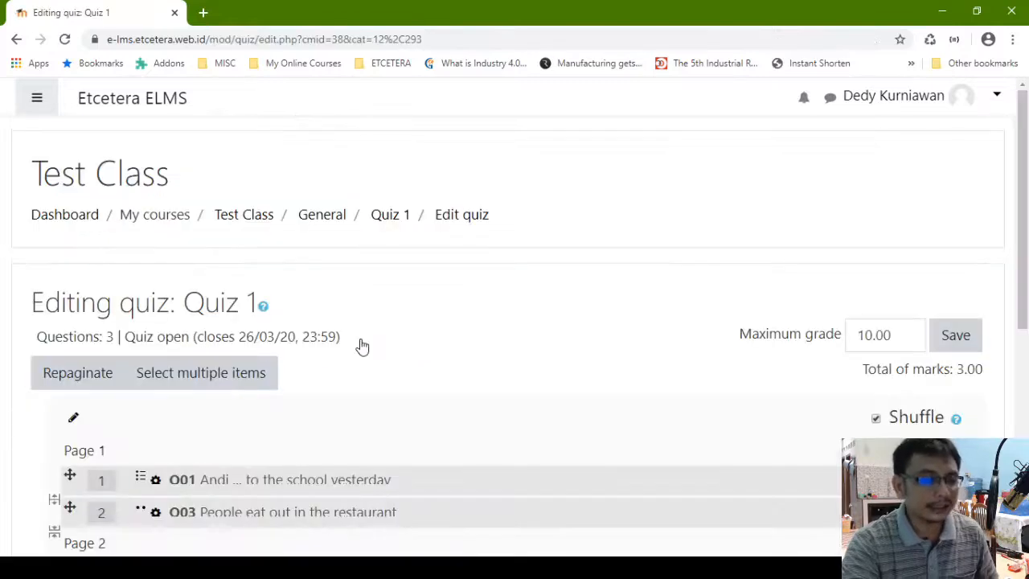
Move question Q2 from Page 2 to Page 1, directly after Q03
scroll(362, 344, down, 3)
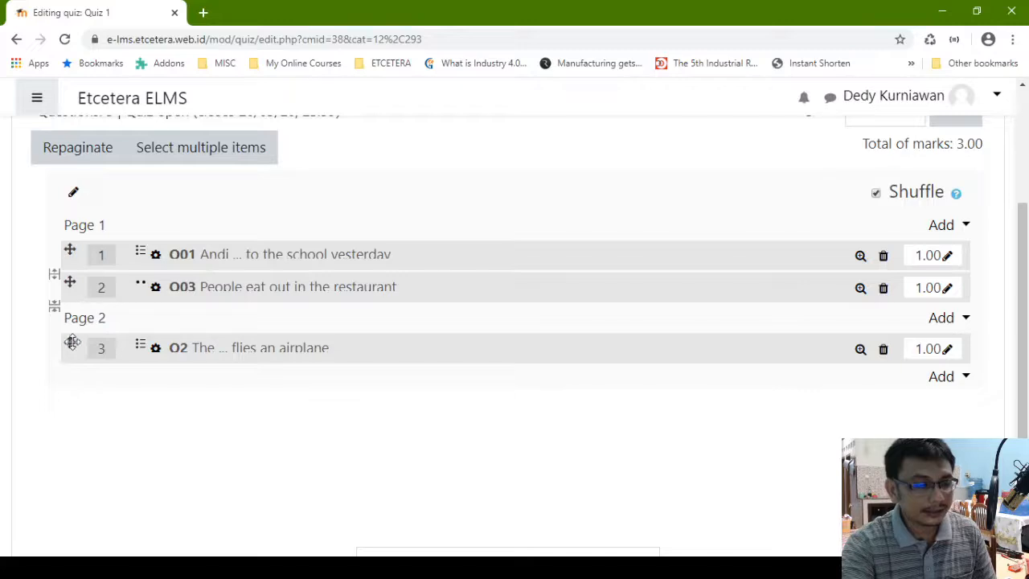
drag(71, 345, 70, 313)
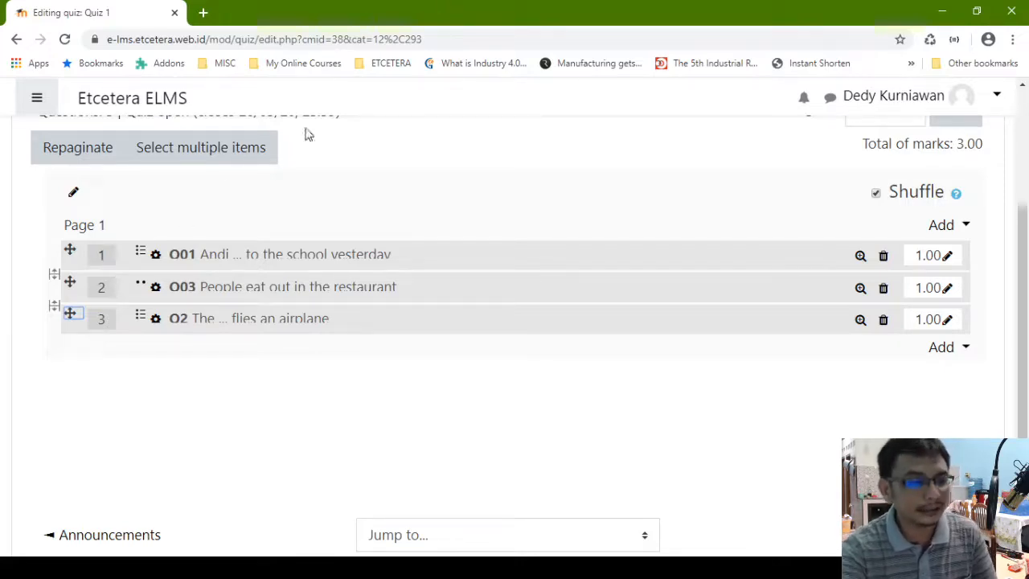
Add a new Matching question to Page 1 of Quiz 1
scroll(64, 178, up, 3)
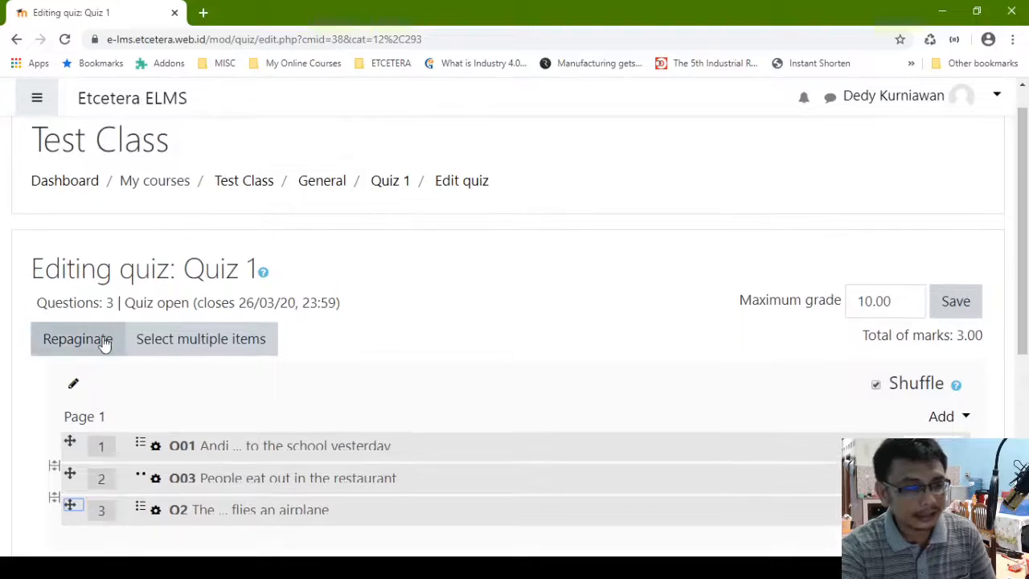
scroll(184, 348, down, 2)
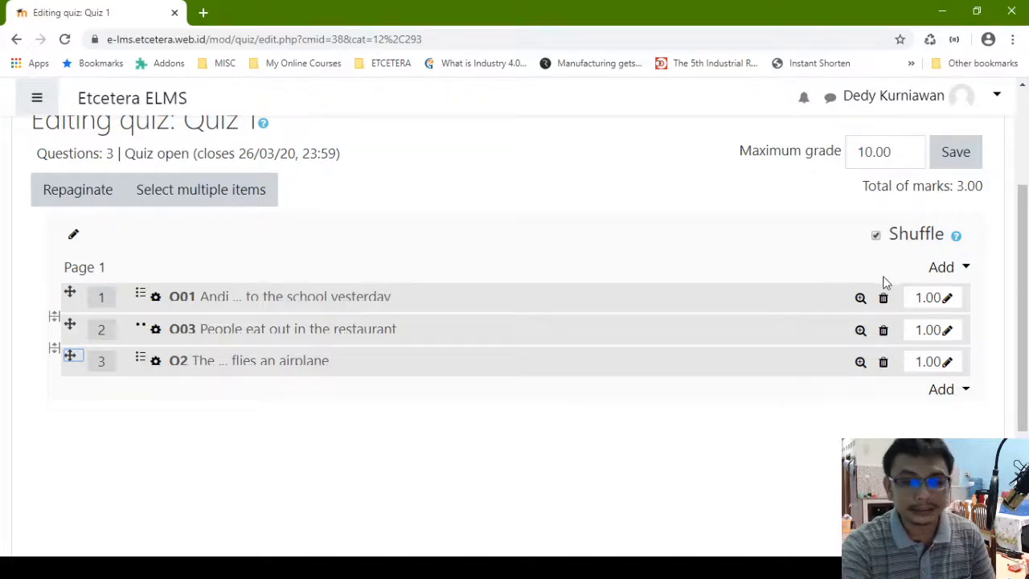
scroll(912, 281, up, 3)
scroll(941, 330, down, 1)
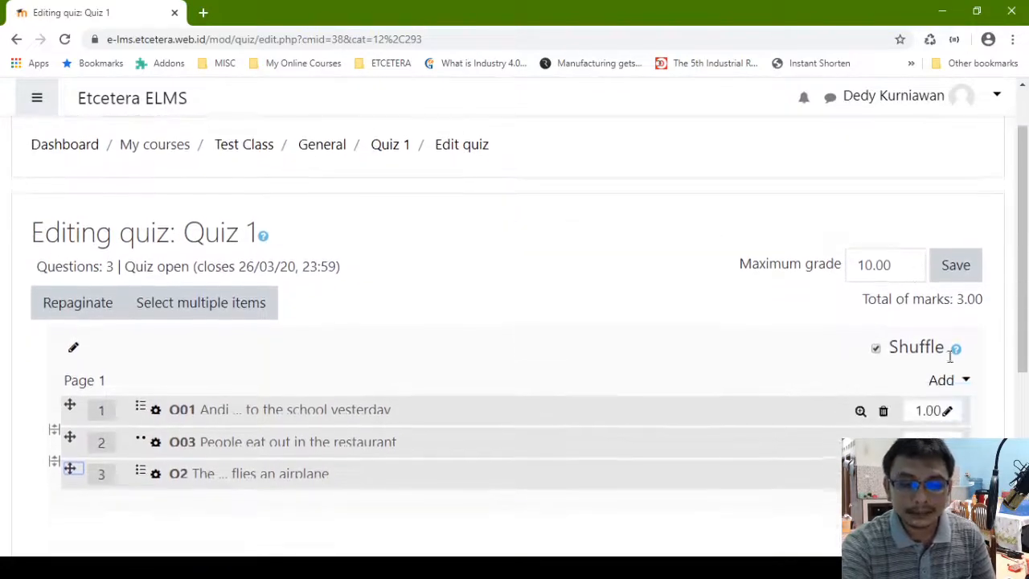
click(951, 384)
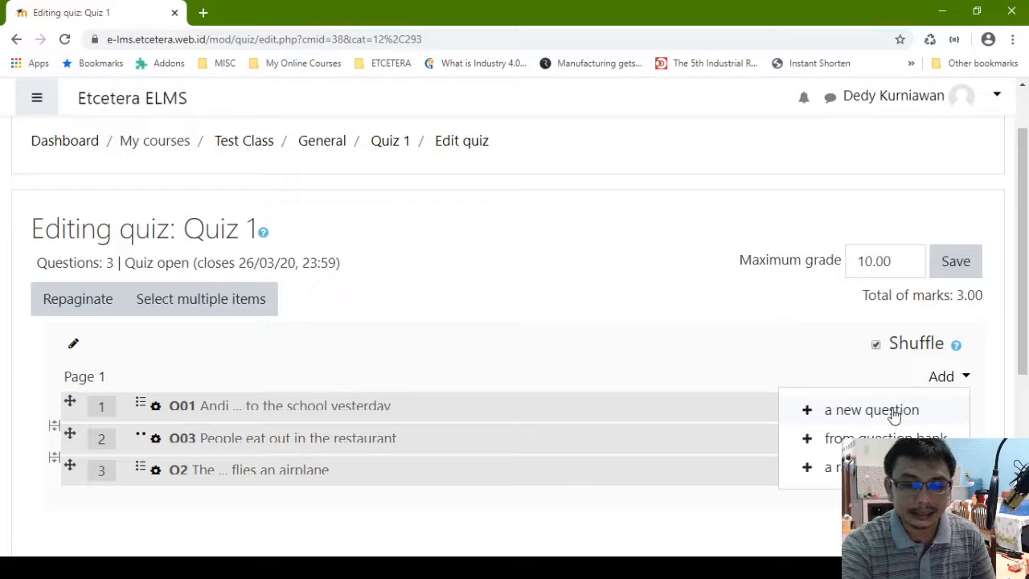
click(895, 412)
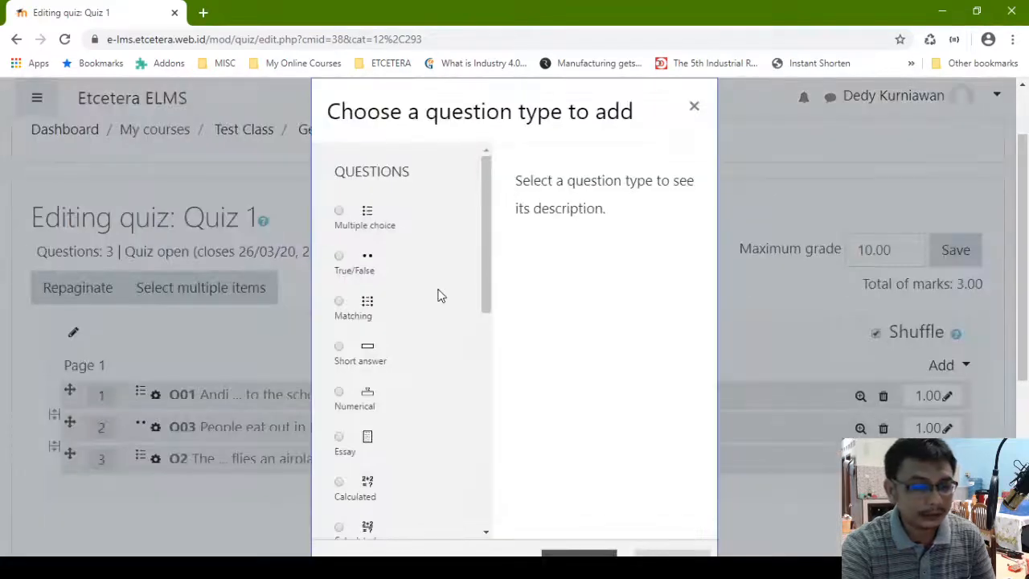
scroll(340, 258, down, 2)
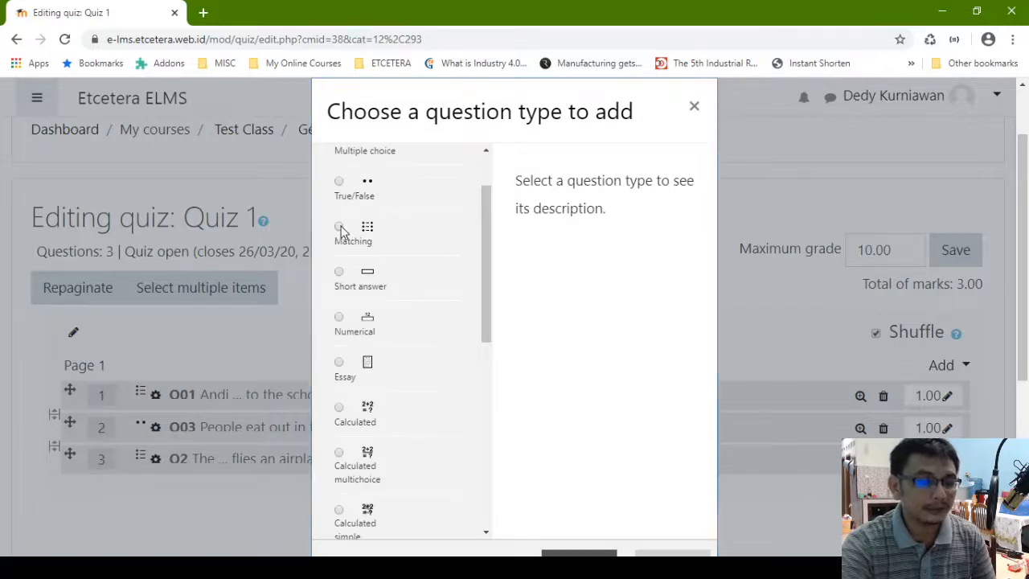
click(341, 228)
scroll(515, 353, down, 2)
click(600, 429)
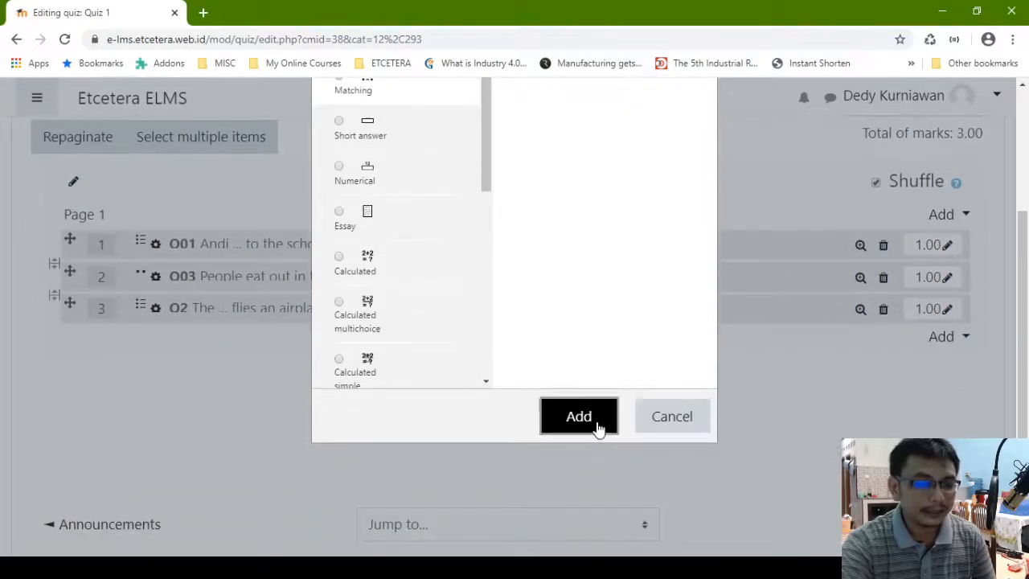
Name the Matching question "Q04" and enter "Match the following words with the Indonesia word" as its question text
scroll(595, 421, down, 4)
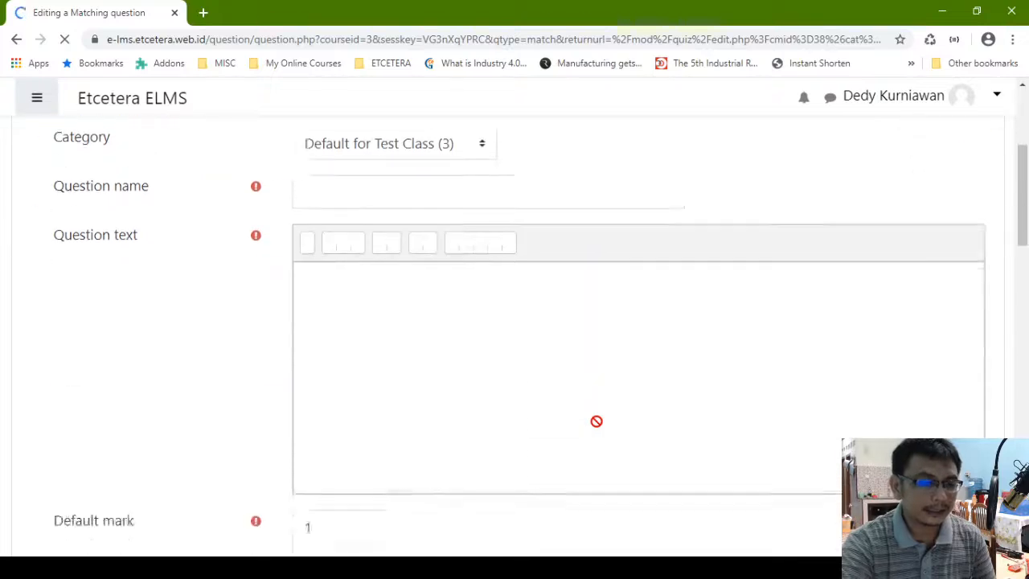
scroll(450, 354, up, 2)
click(377, 301)
text(Q04)
click(419, 402)
scroll(411, 398, down, 3)
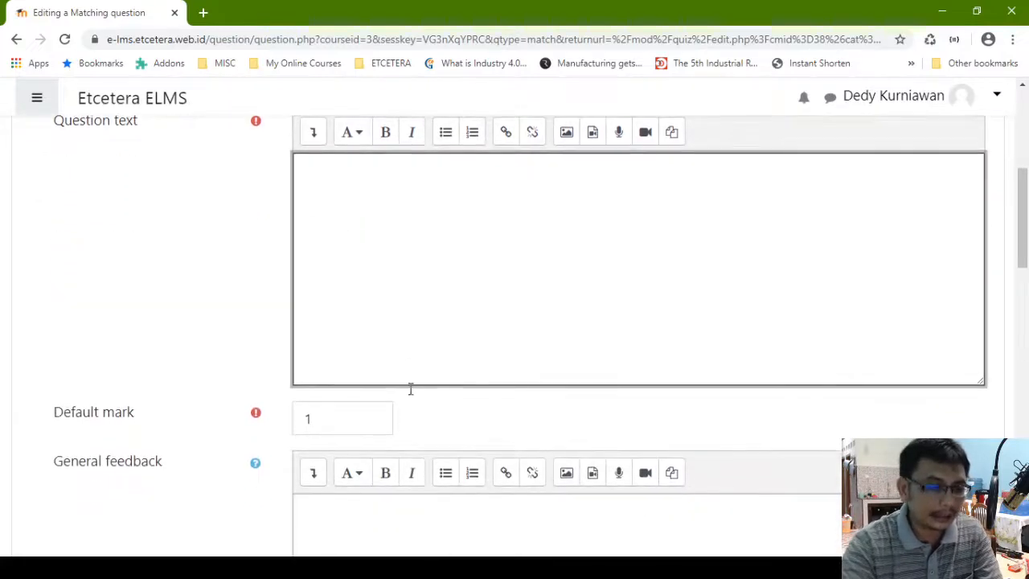
text(Ma)
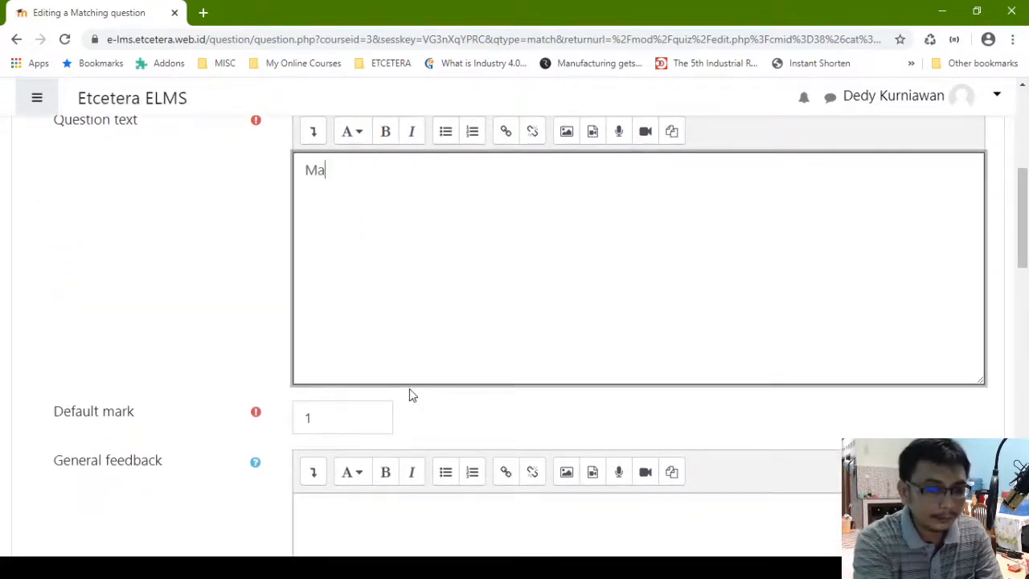
text(tch the following words with the)
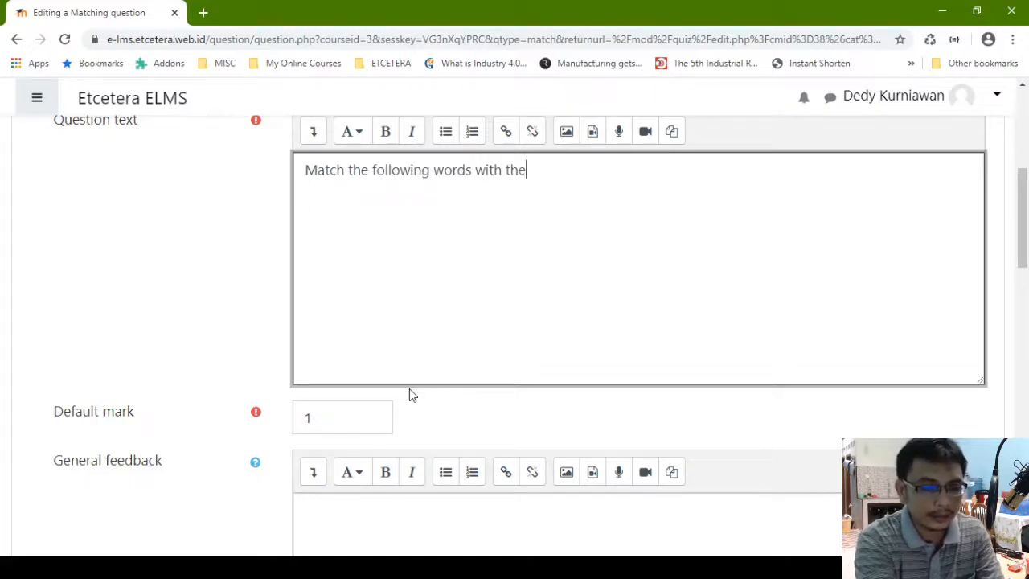
text( Indonesia wor)
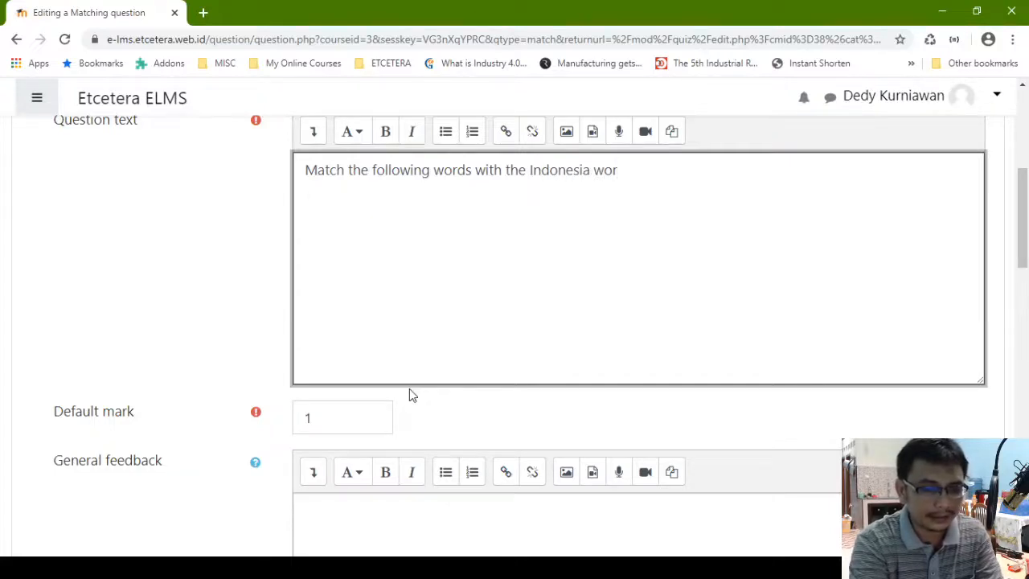
text(d)
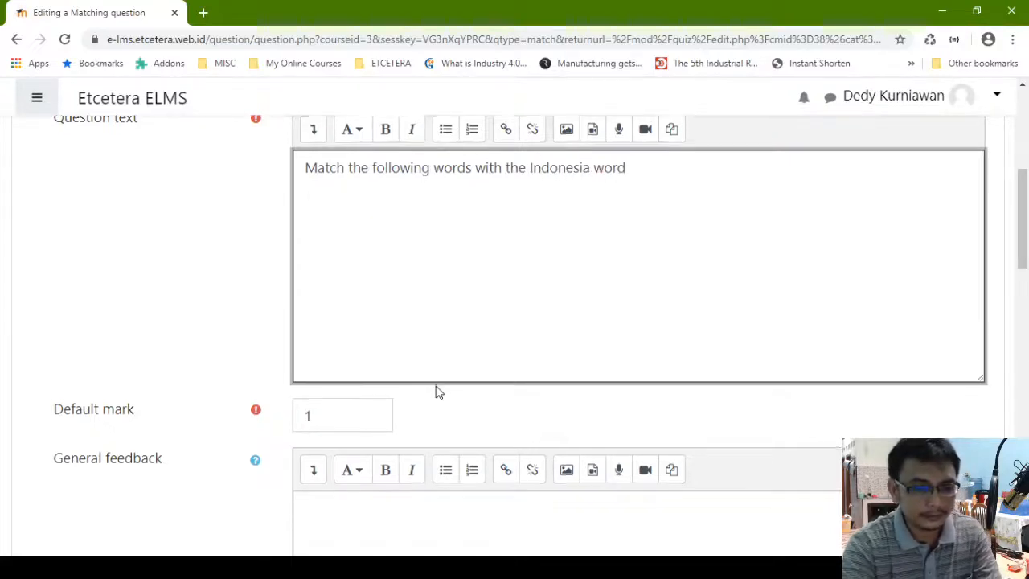
Fill in the first matching pair of Q04 with question "Red" and answer "Merah"
scroll(521, 397, down, 4)
scroll(521, 402, down, 3)
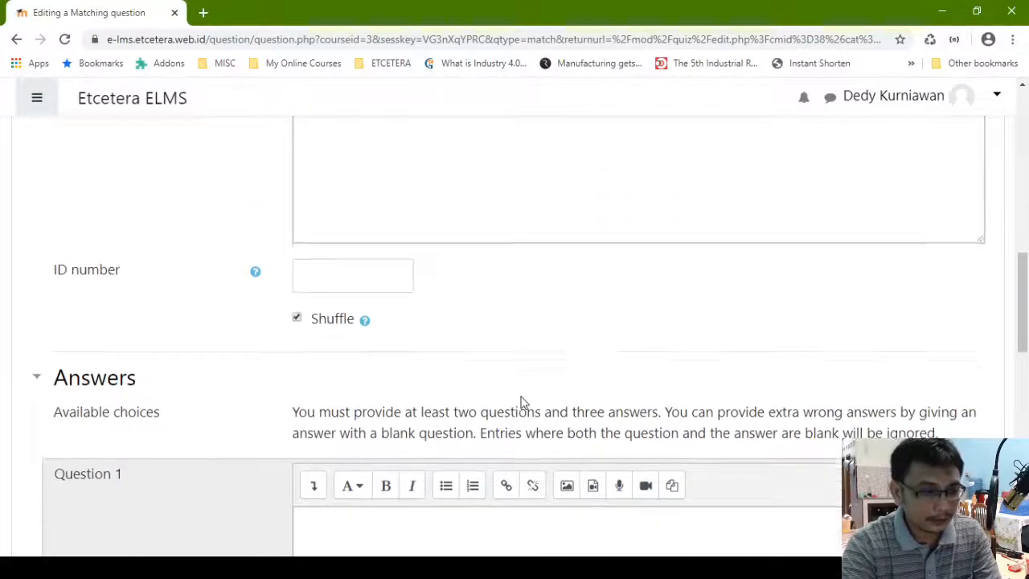
click(396, 338)
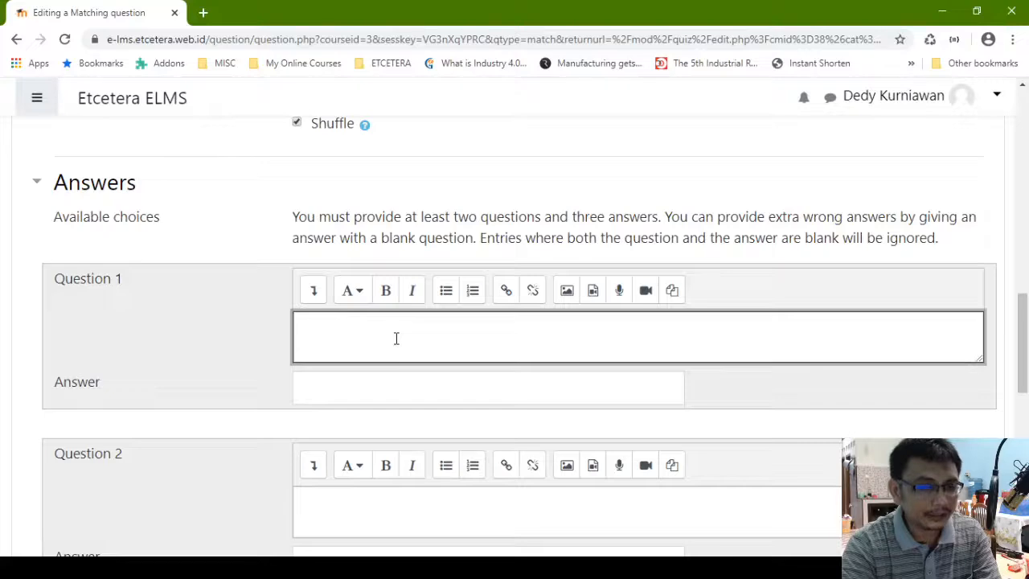
scroll(396, 337, up, 2)
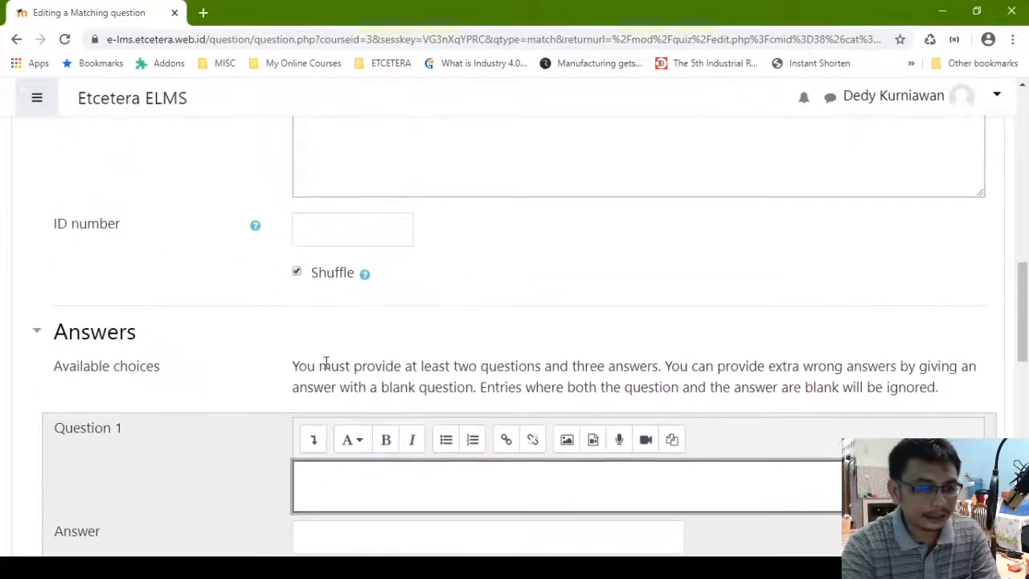
scroll(499, 368, down, 1)
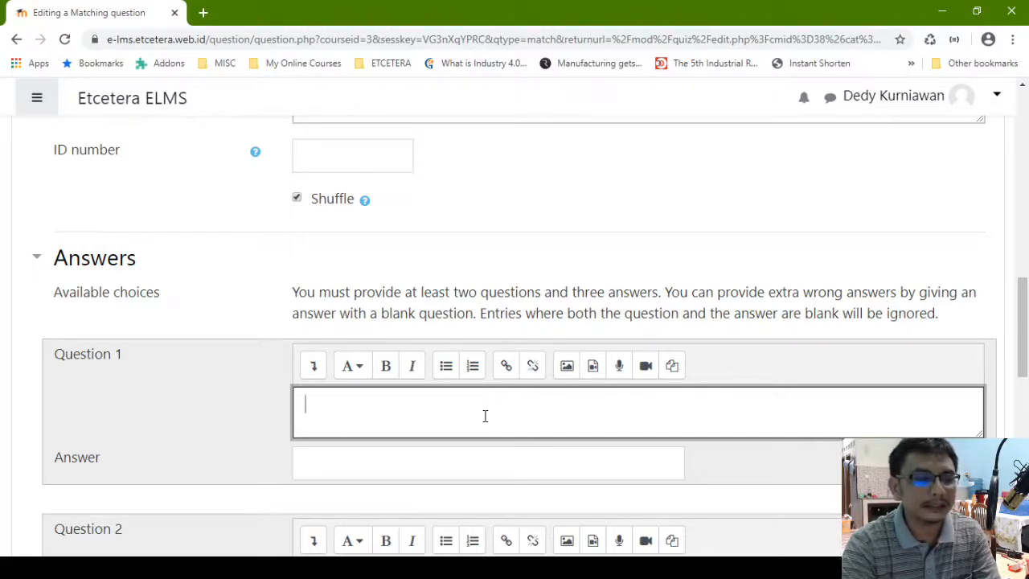
scroll(437, 253, up, 2)
scroll(387, 265, down, 5)
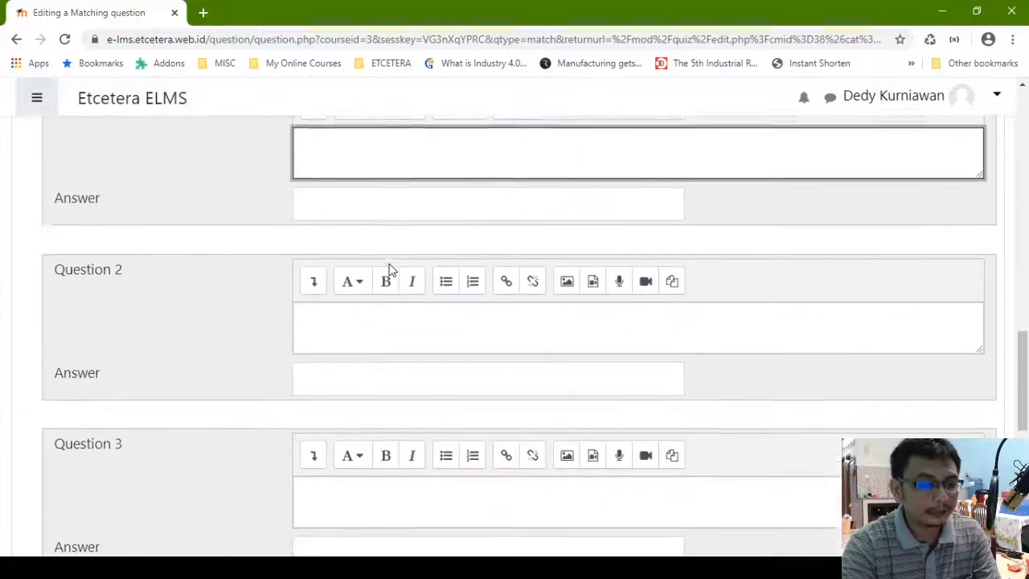
scroll(390, 269, up, 3)
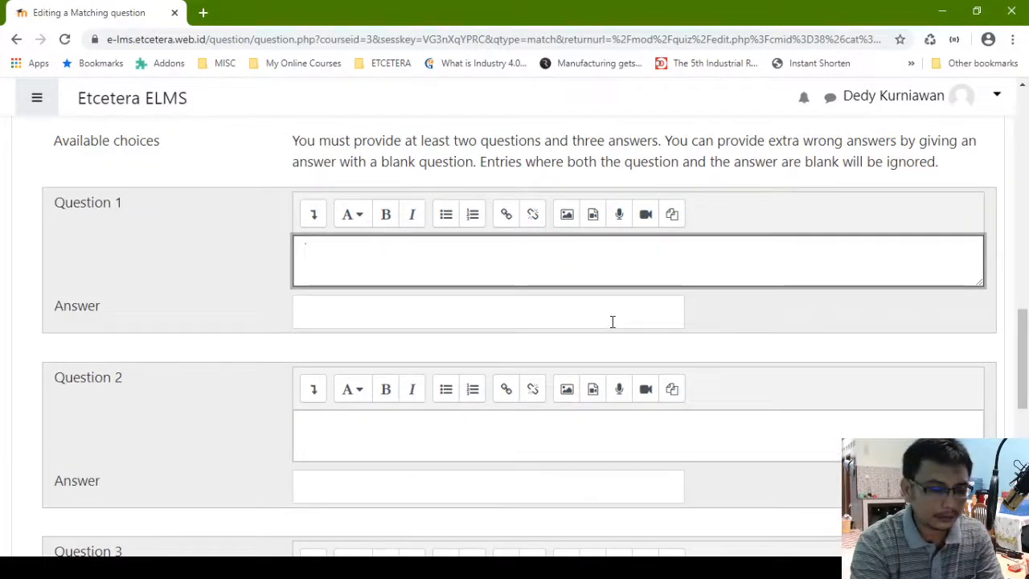
text(Red)
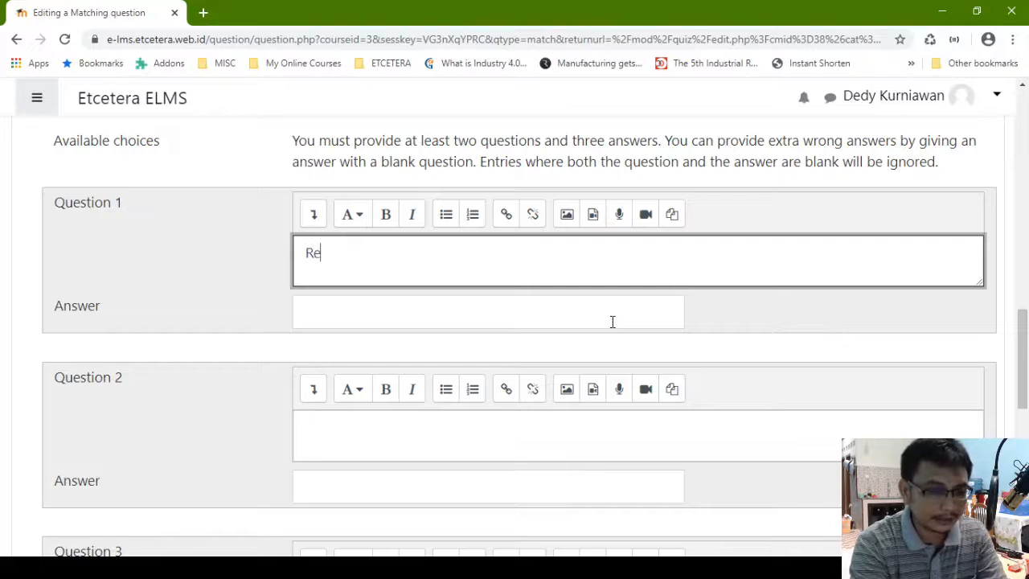
click(500, 313)
text(M)
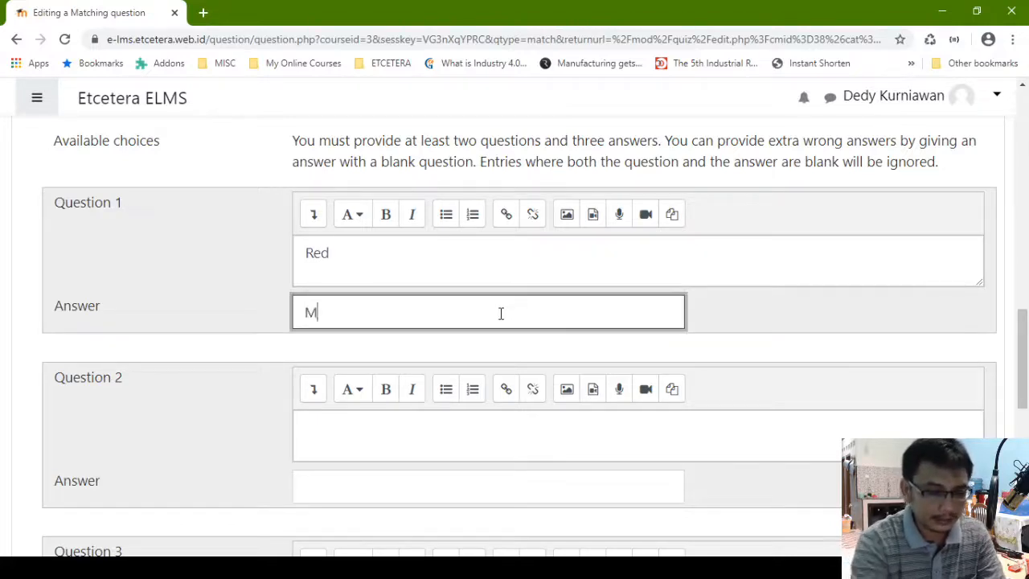
text(erah)
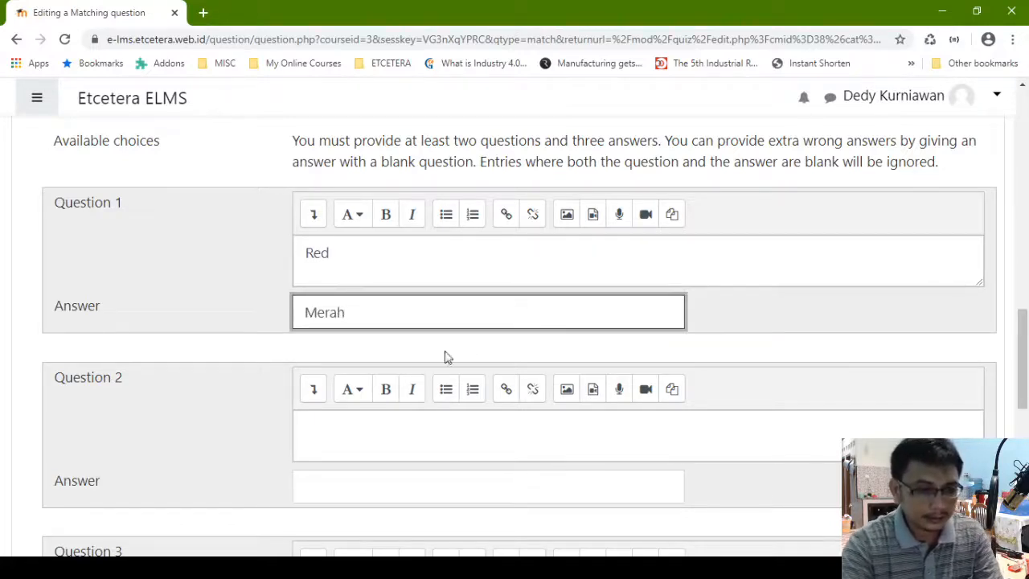
Fill in the second matching pair with question "Blue" and answer "Biru"
click(450, 436)
text(Blue)
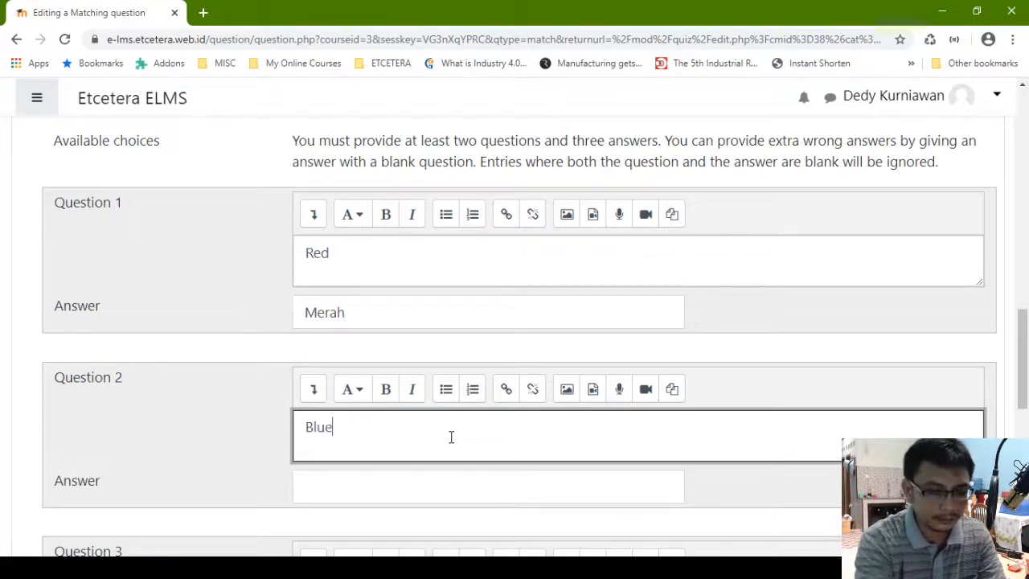
scroll(450, 436, down, 3)
click(332, 267)
text(Bir)
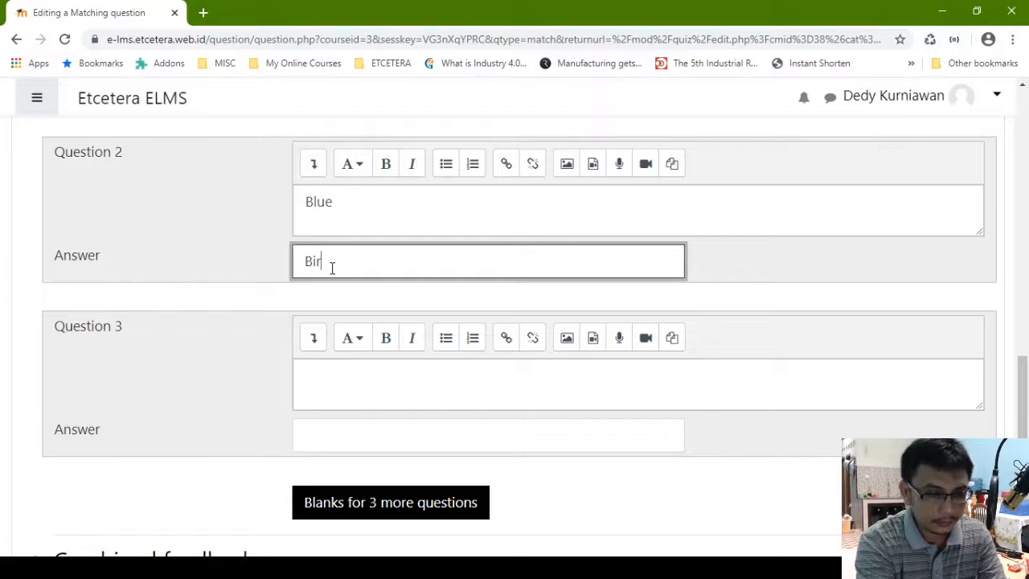
text(u)
Fill in the third matching pair with question "Yellow" and answer "Kuding"
click(382, 423)
text(Yellow)
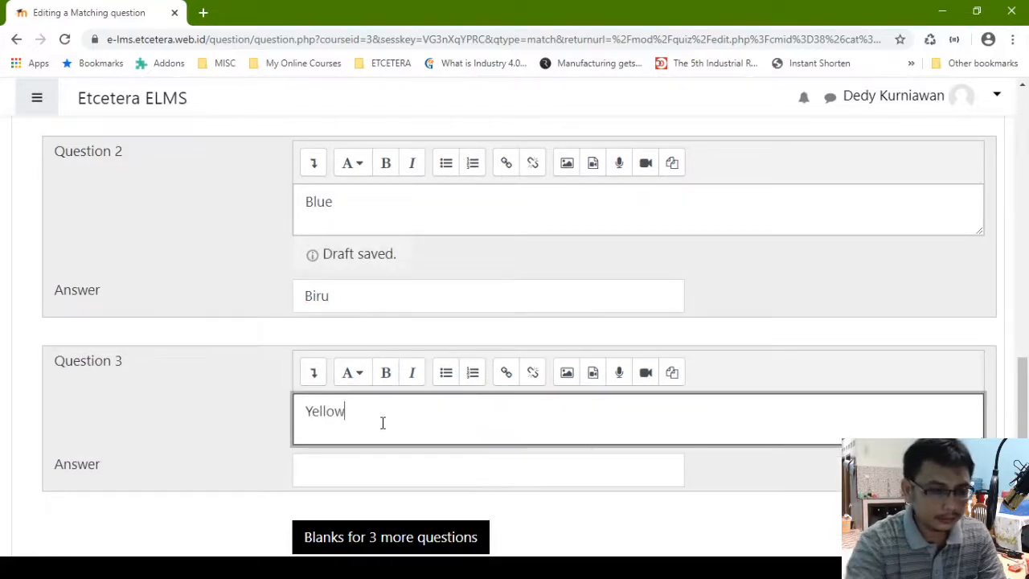
scroll(443, 471, down, 2)
click(372, 335)
text(Kuding)
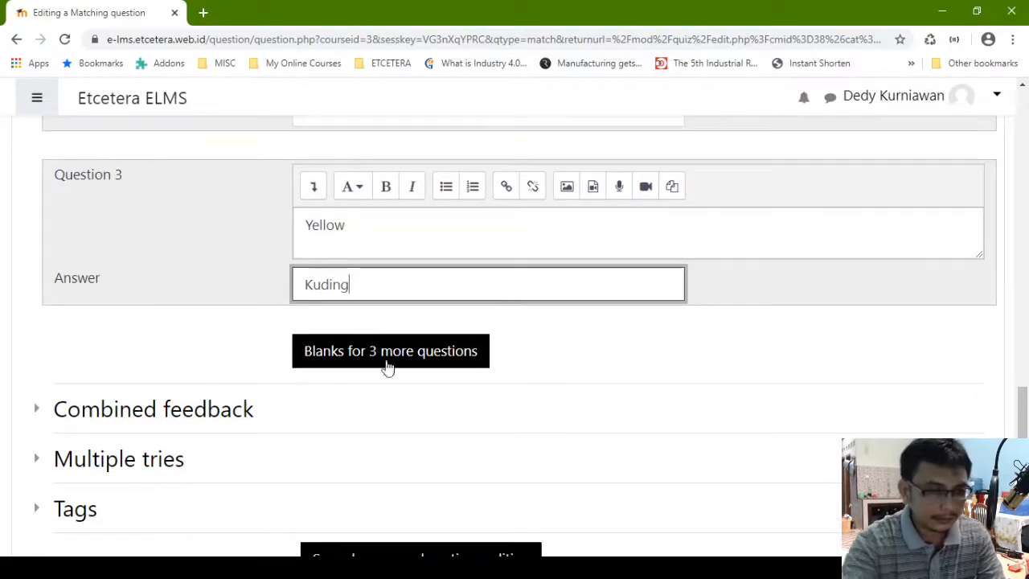
Add blanks for three more question and answer pairs to the Matching question
click(394, 349)
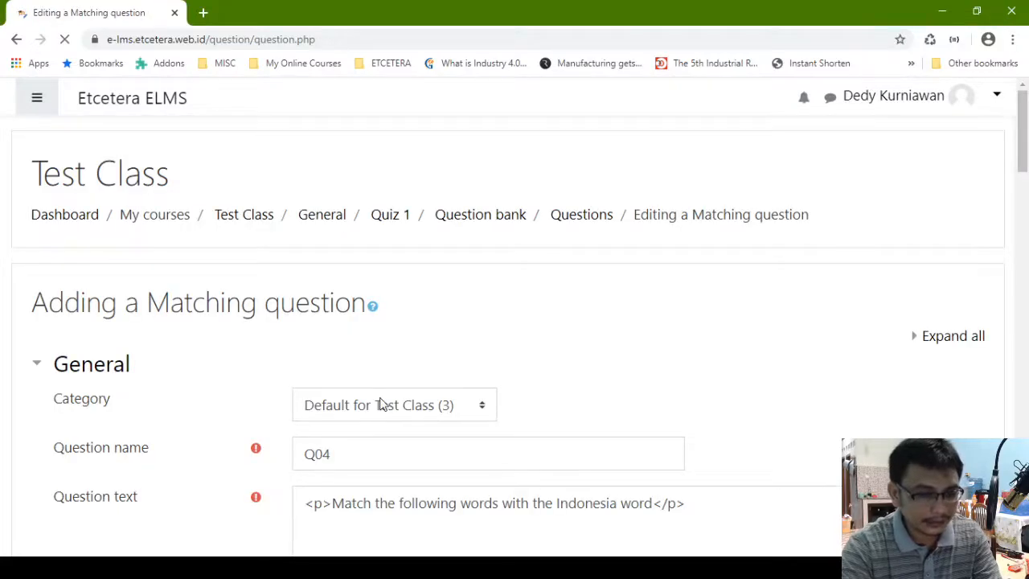
scroll(937, 285, down, 6)
scroll(384, 269, down, 4)
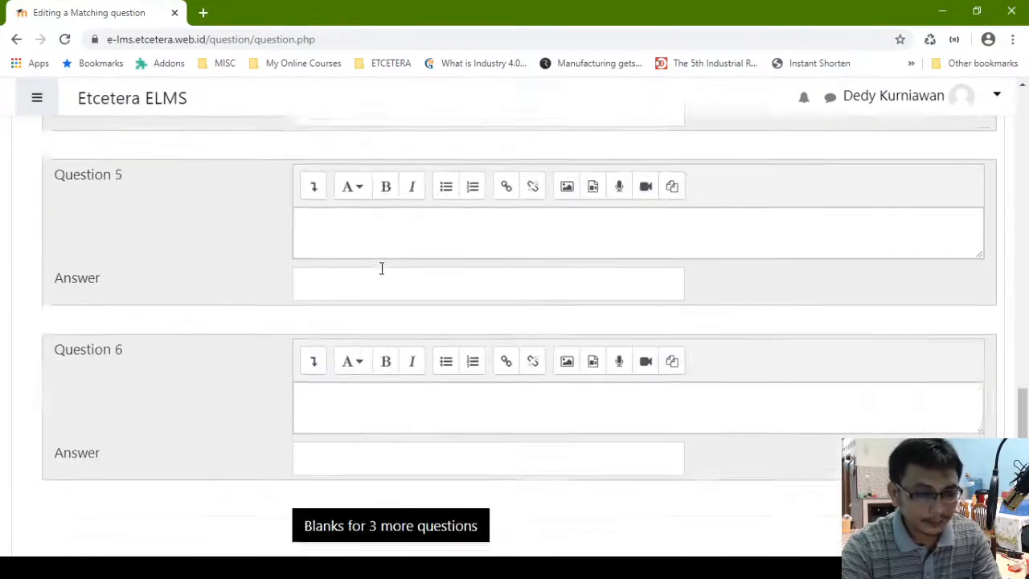
scroll(364, 263, up, 2)
scroll(392, 386, down, 3)
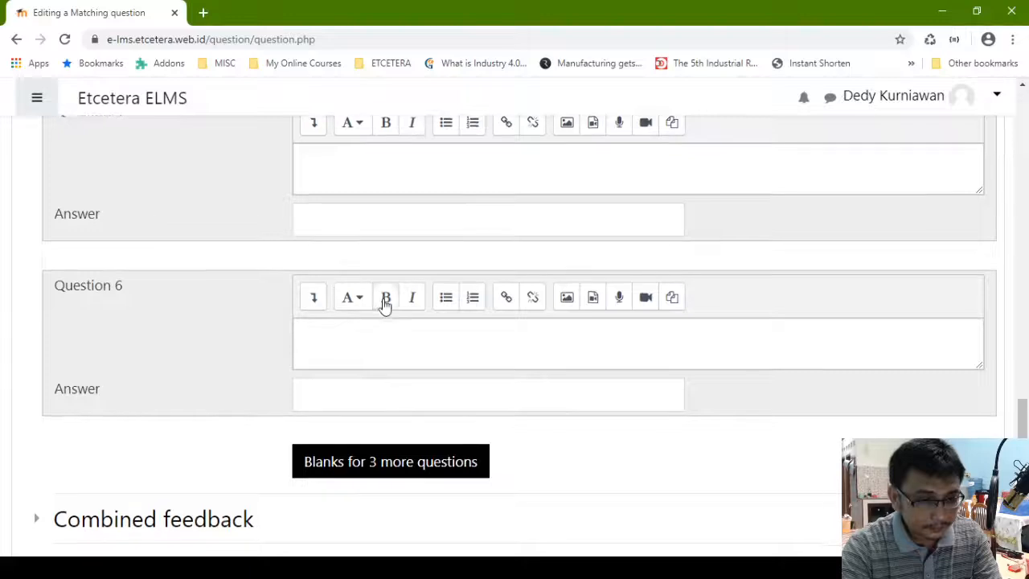
Correct the answer of the "Yellow" pair to "Kuning"
scroll(385, 304, up, 1)
scroll(385, 302, up, 4)
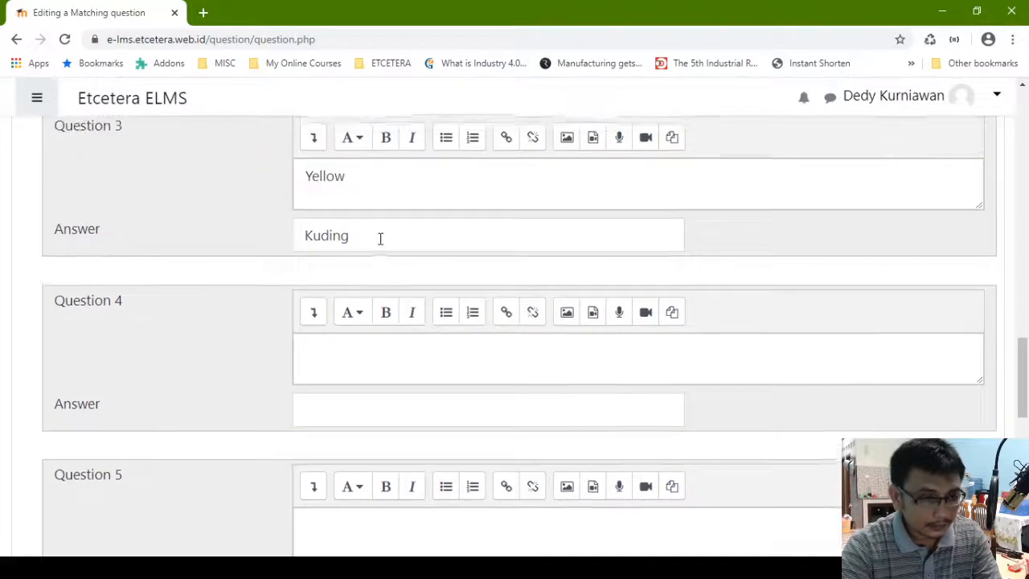
drag(381, 238, 250, 236)
text(Kuding)
key(BackSpace)
key(BackSpace)
key(BackSpace)
key(BackSpace)
text(ning)
Fill in the fourth matching pair with question "Purple" and answer "Ungu"
click(395, 378)
scroll(397, 359, down, 5)
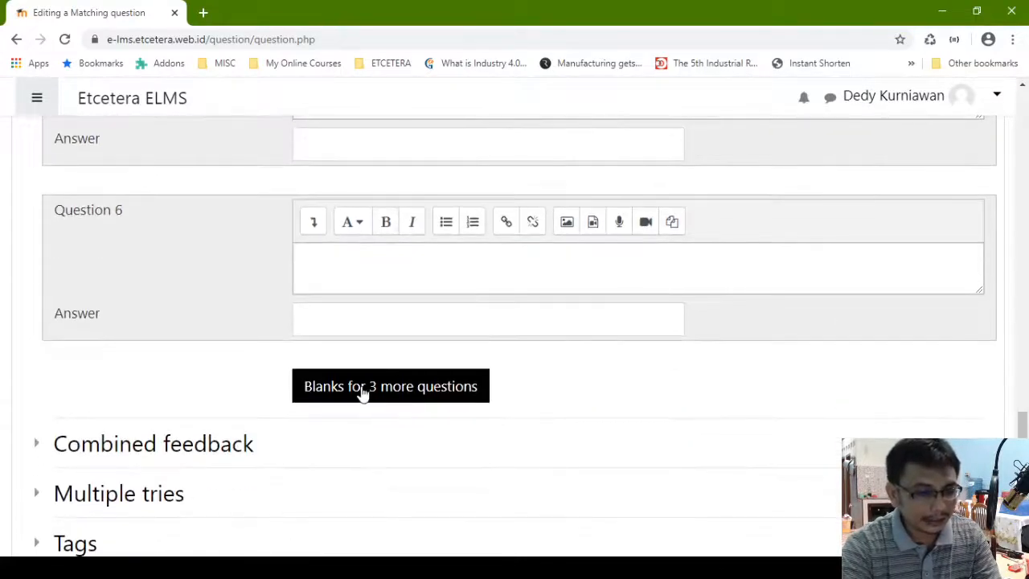
scroll(367, 389, up, 5)
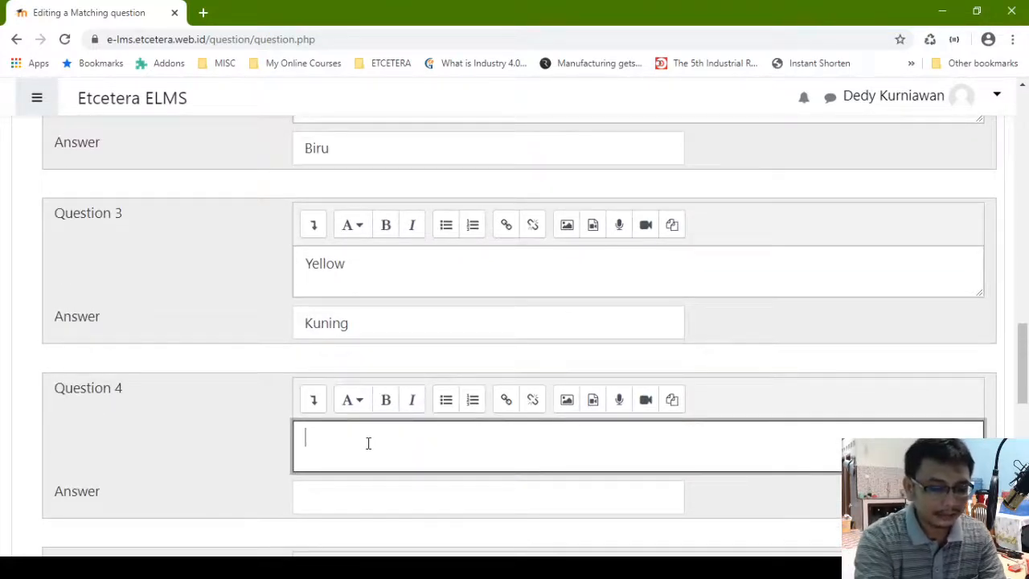
text(Purple)
scroll(368, 443, down, 3)
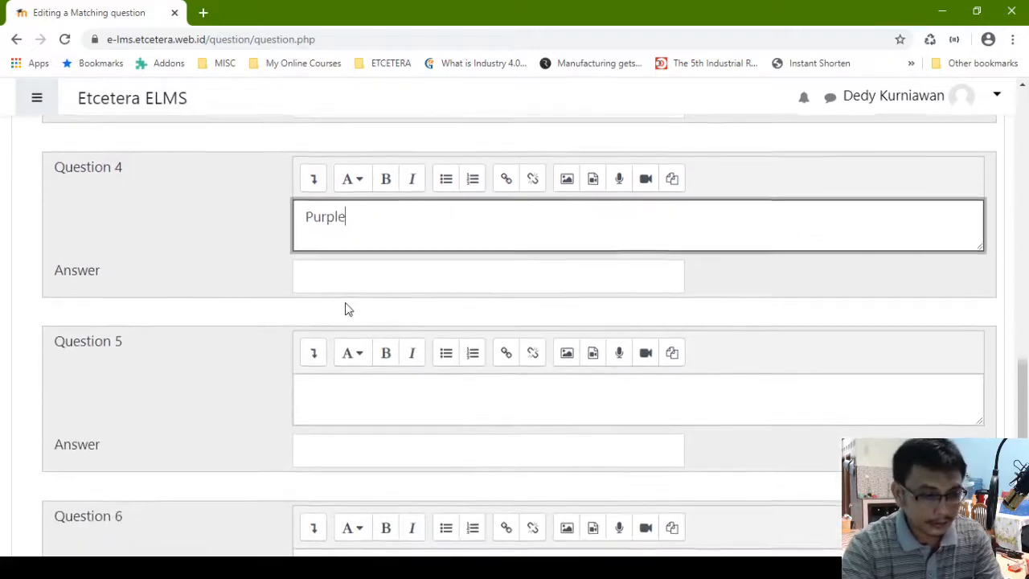
click(347, 272)
text(Ungu)
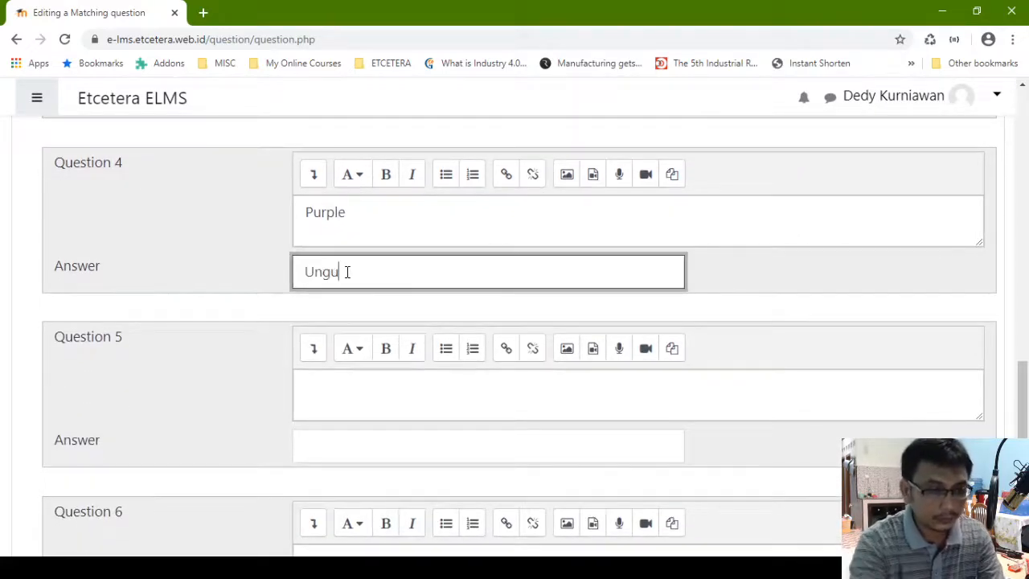
Enter "Hitam" as the answer of Question 5, leaving its question blank as an extra wrong choice
scroll(365, 262, down, 3)
scroll(365, 261, up, 2)
click(374, 246)
click(369, 293)
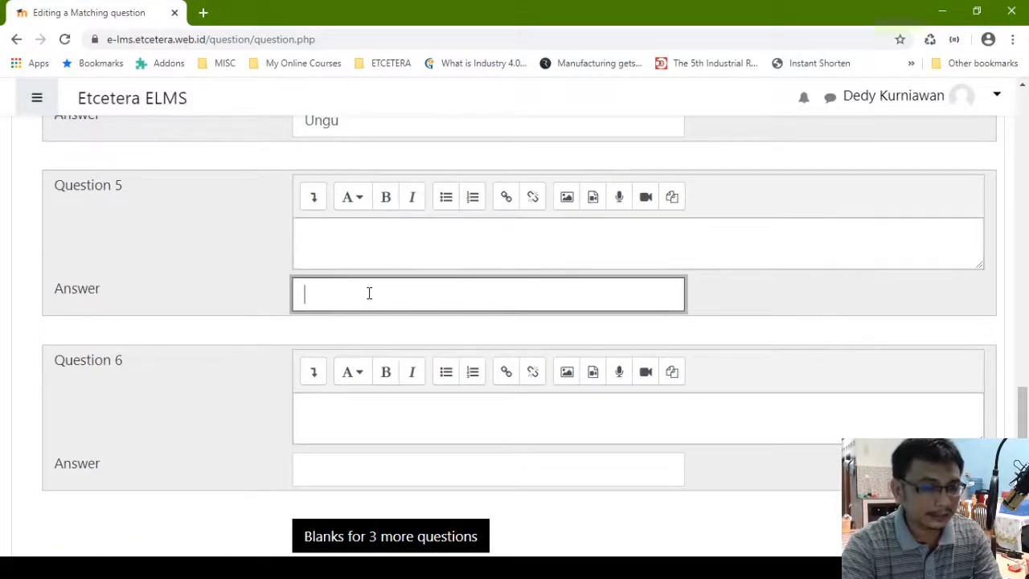
click(349, 233)
click(345, 306)
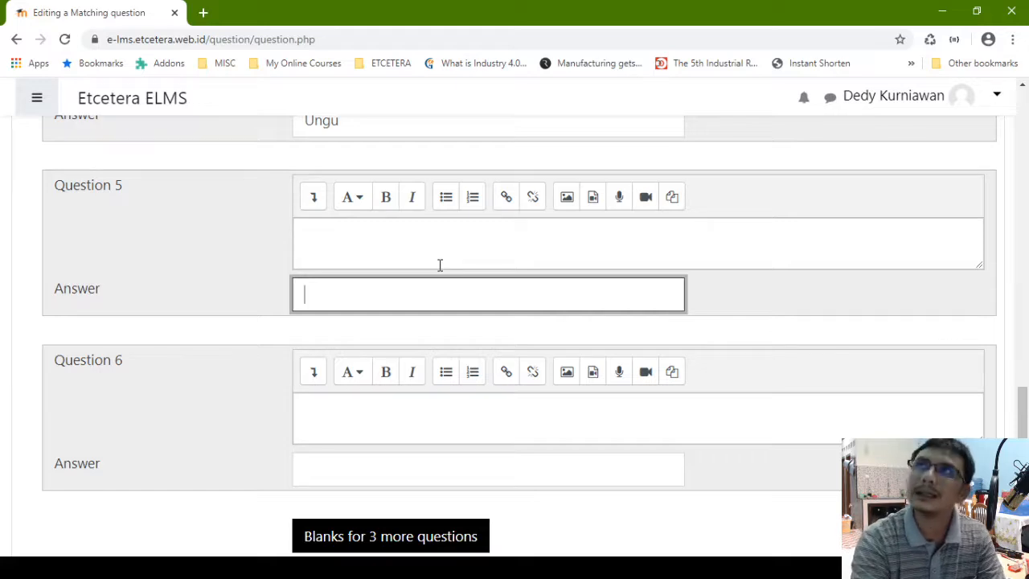
text(Hitam)
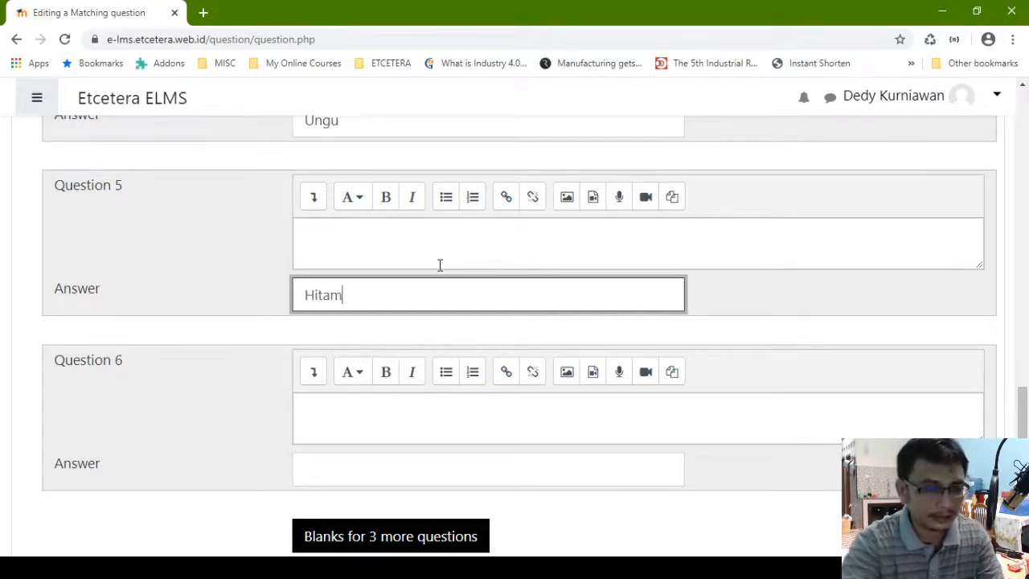
Review the matching pairs and the extra answer entered for Q04 down to the end of the form
scroll(438, 277, down, 3)
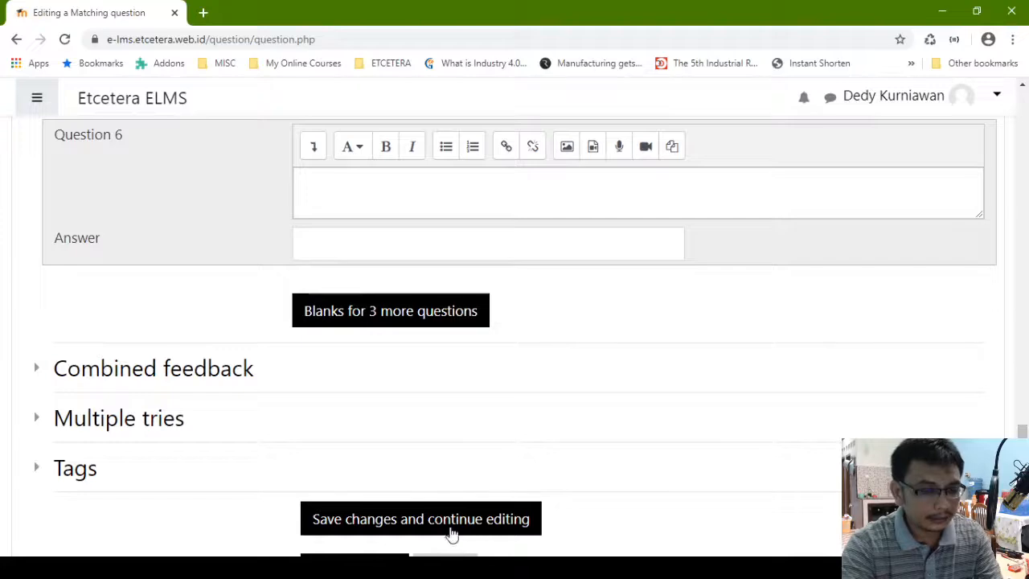
scroll(357, 271, up, 5)
scroll(225, 234, up, 2)
scroll(230, 260, down, 5)
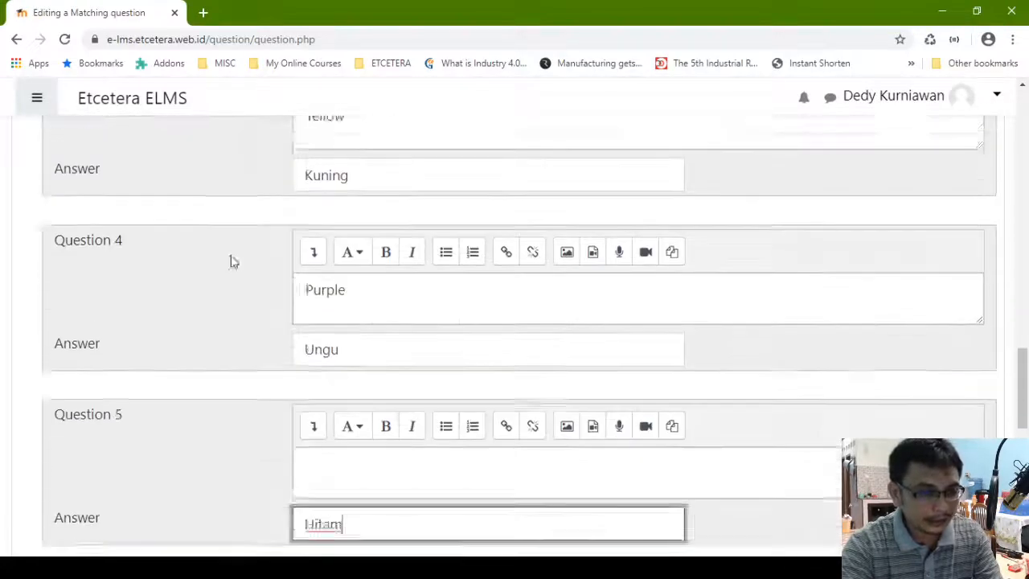
scroll(295, 265, up, 2)
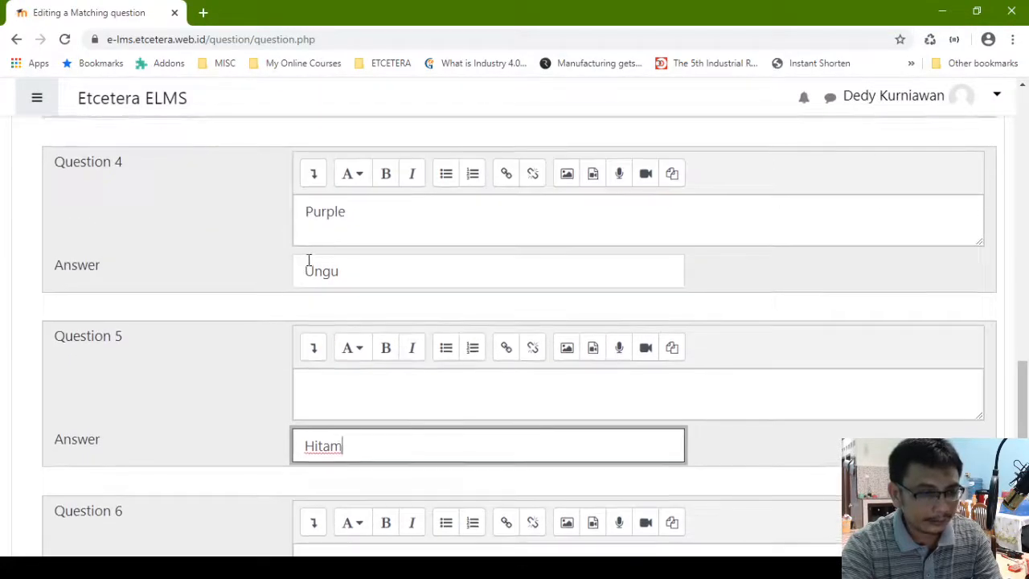
scroll(314, 270, down, 2)
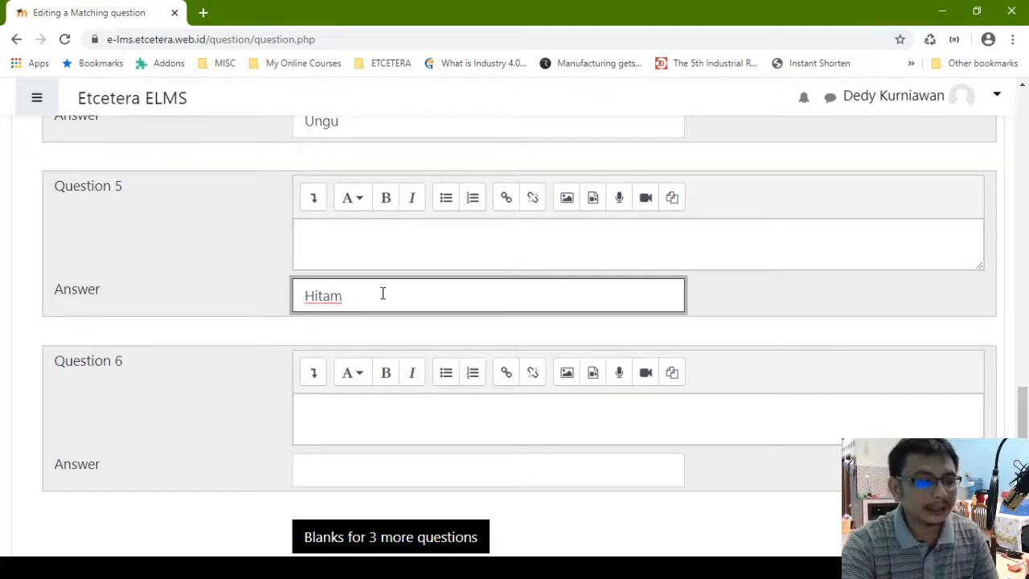
scroll(381, 292, down, 4)
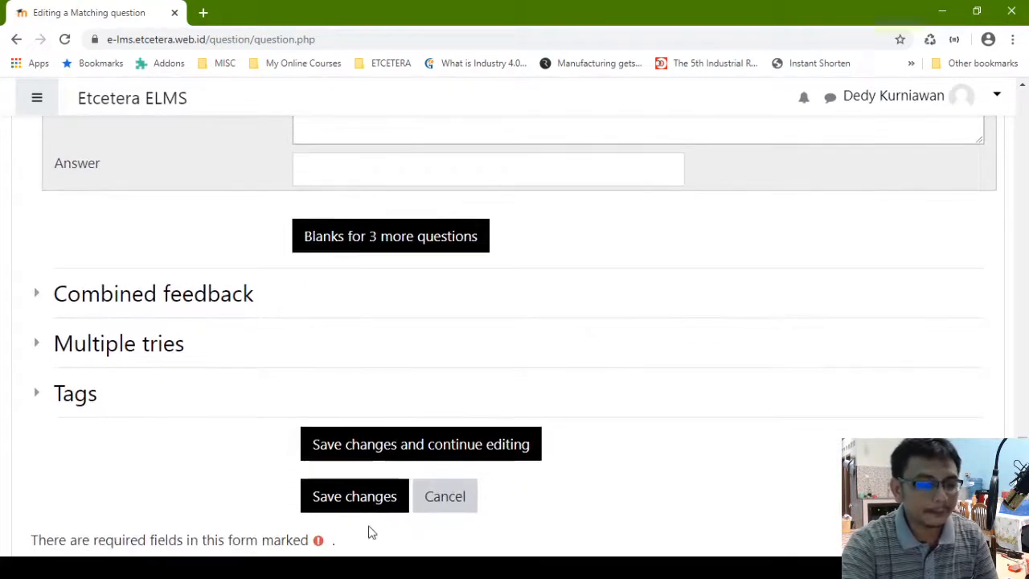
Save the matching question Q04 and set its maximum mark in the quiz to 4
click(368, 500)
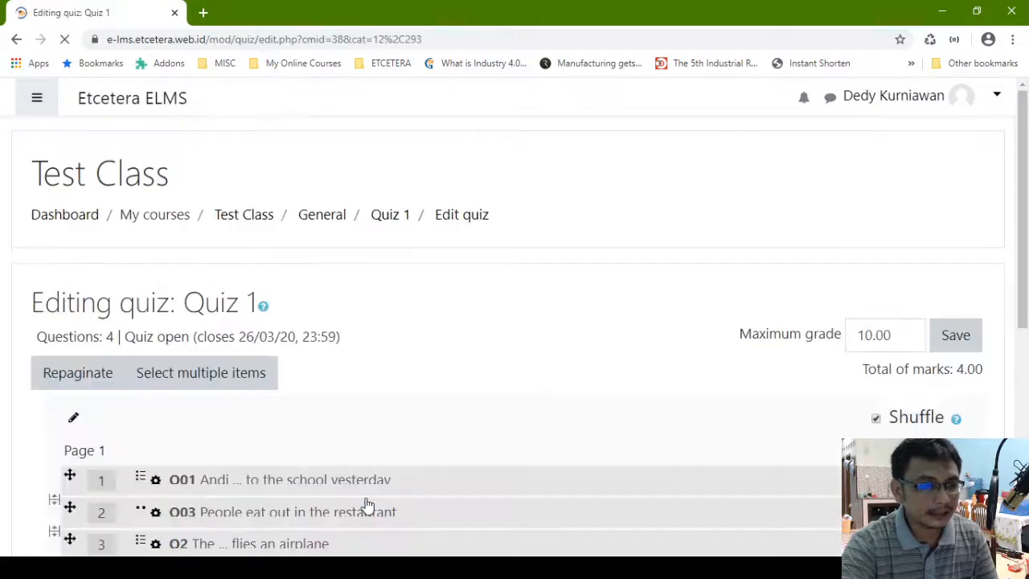
scroll(369, 501, down, 4)
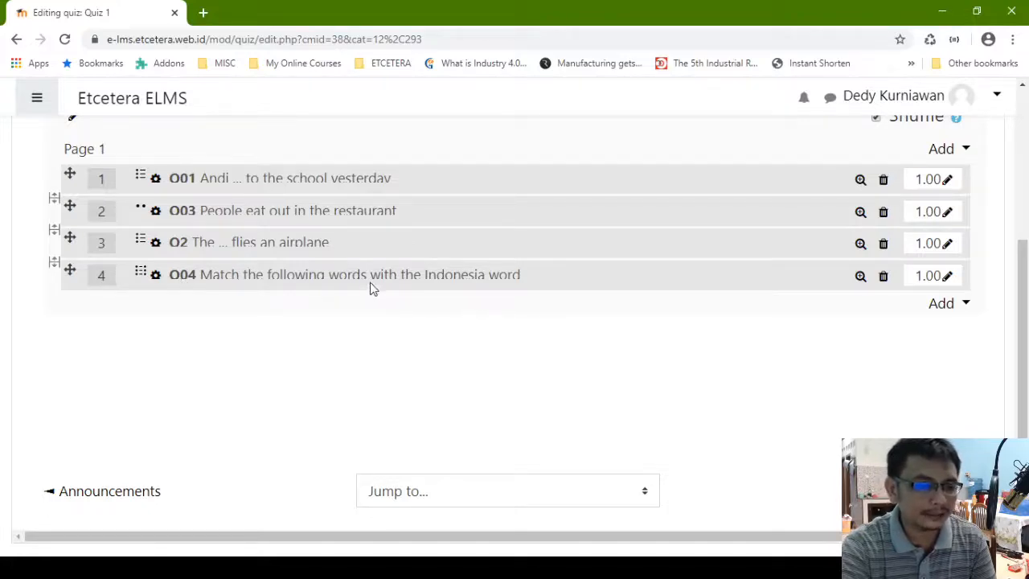
click(946, 278)
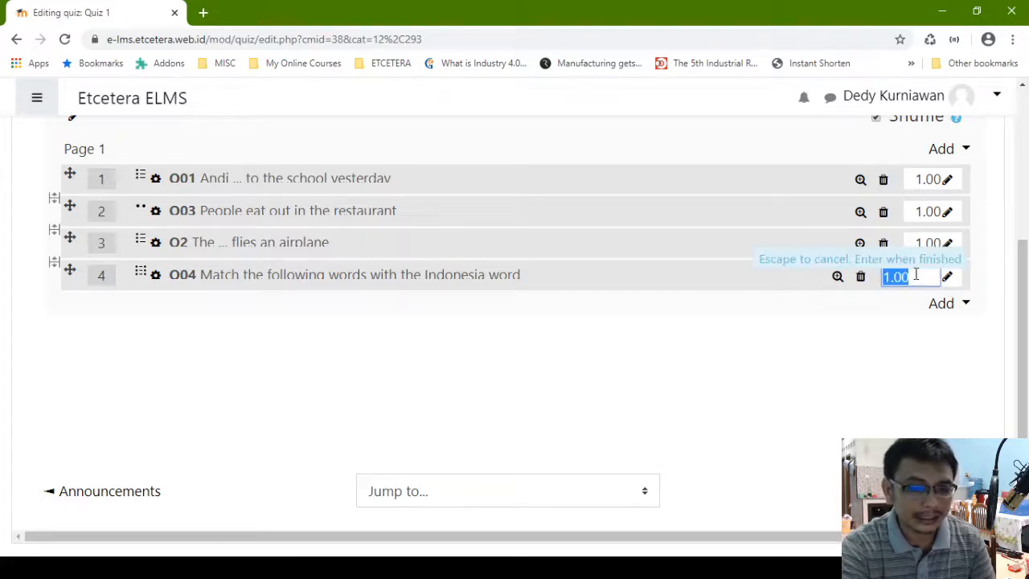
text(4)
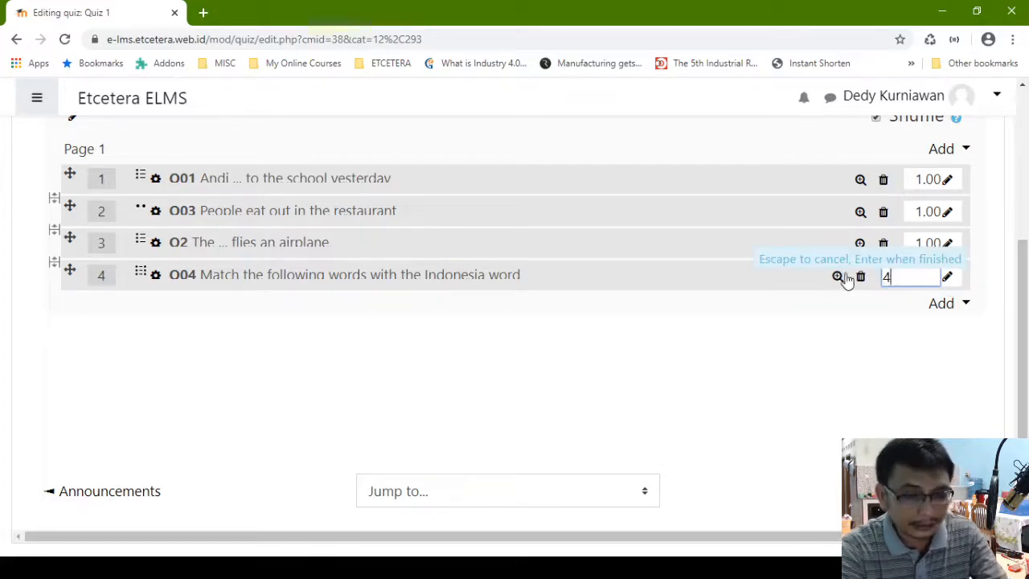
key(Return)
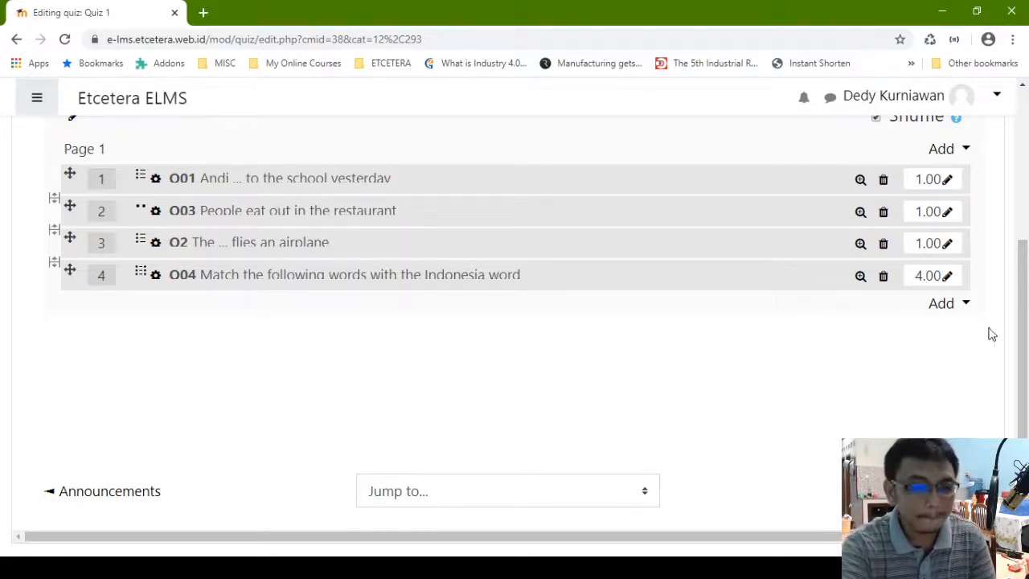
Add a new Short answer question after Q04 at the end of page 1 of the quiz
click(965, 305)
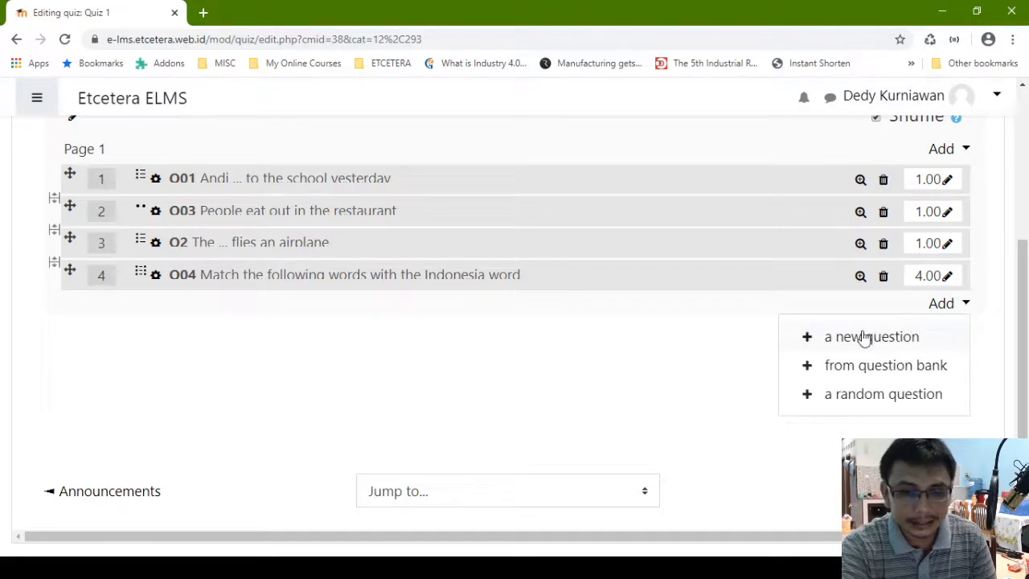
click(840, 338)
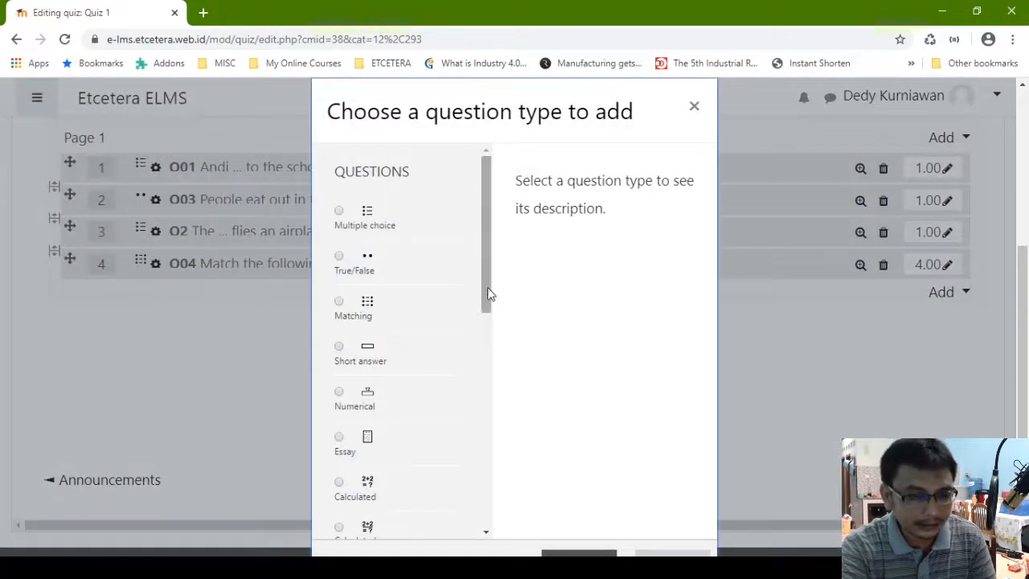
drag(487, 296, 488, 304)
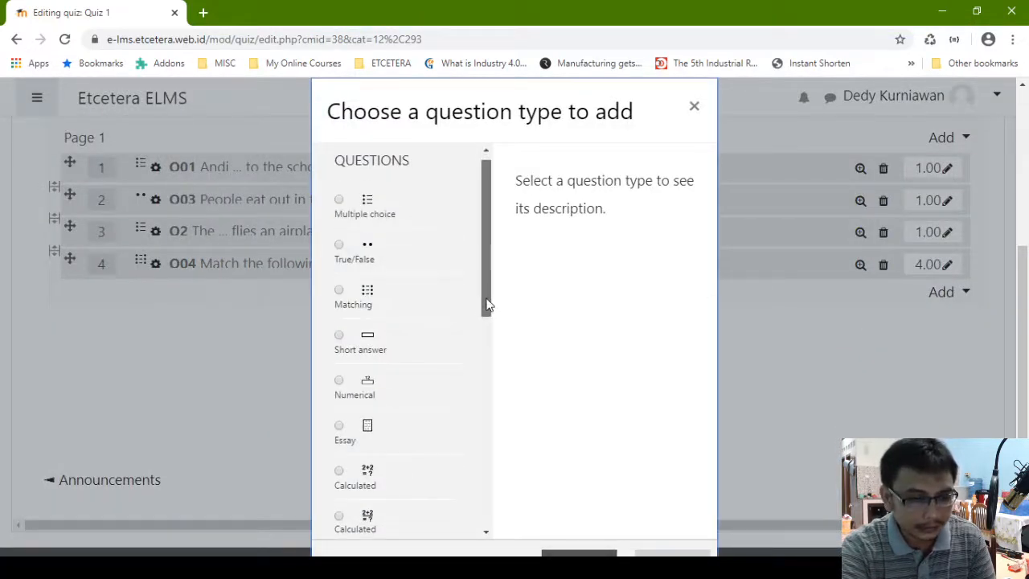
click(339, 336)
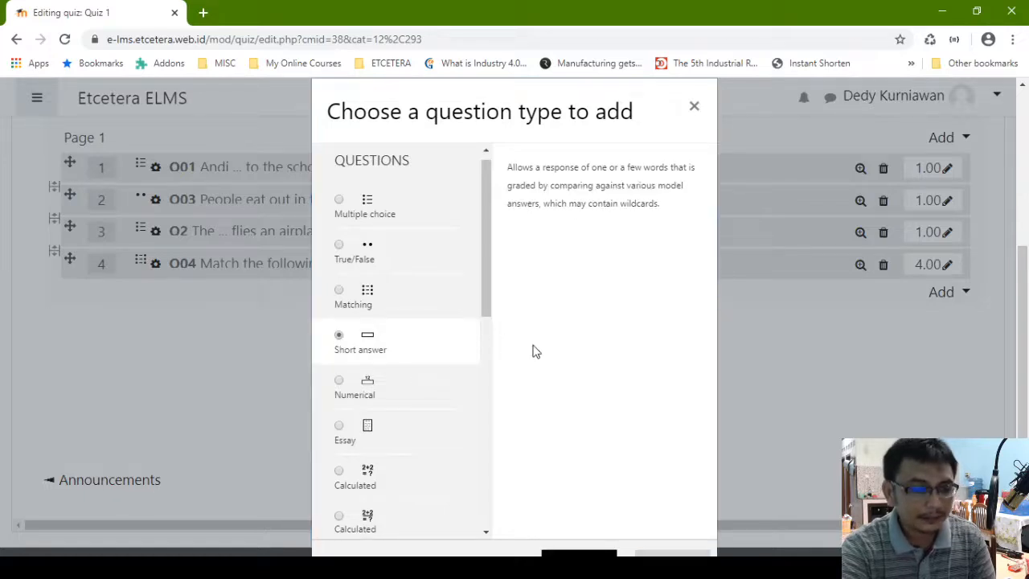
scroll(588, 450, down, 3)
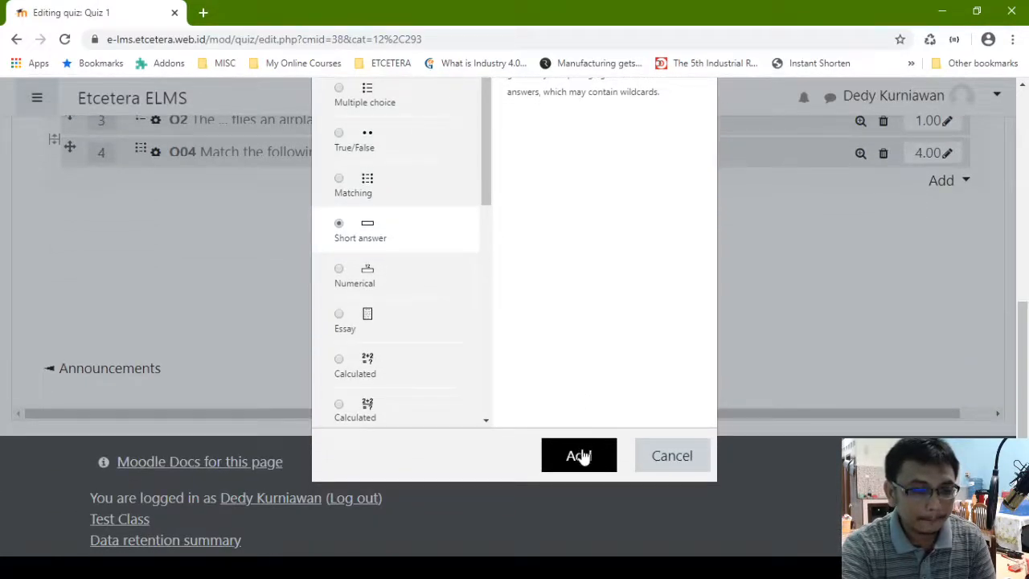
click(579, 456)
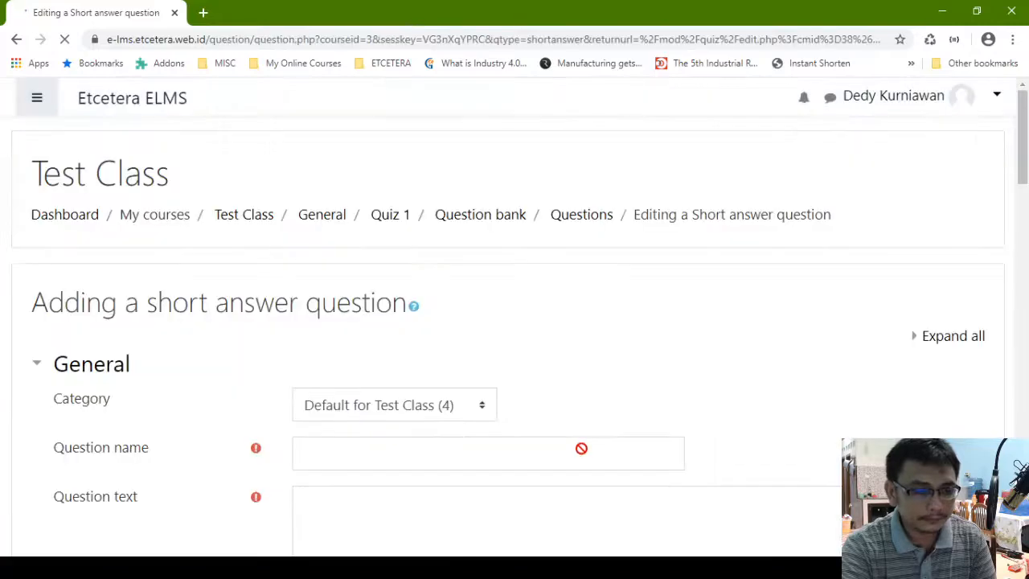
Name the short answer question "Q05" and place the cursor in its question text
scroll(581, 448, down, 3)
click(372, 232)
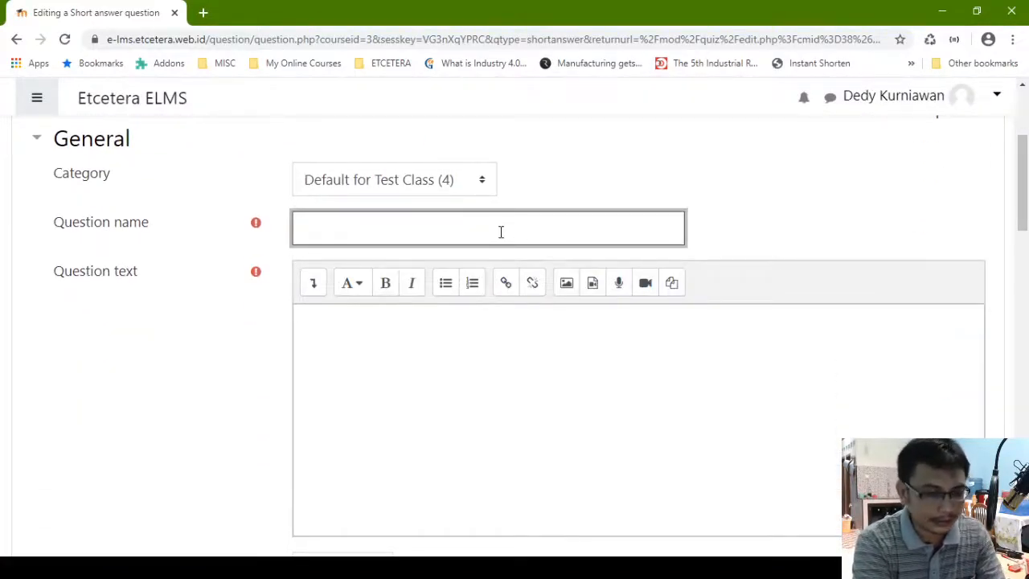
text(Q05)
click(487, 404)
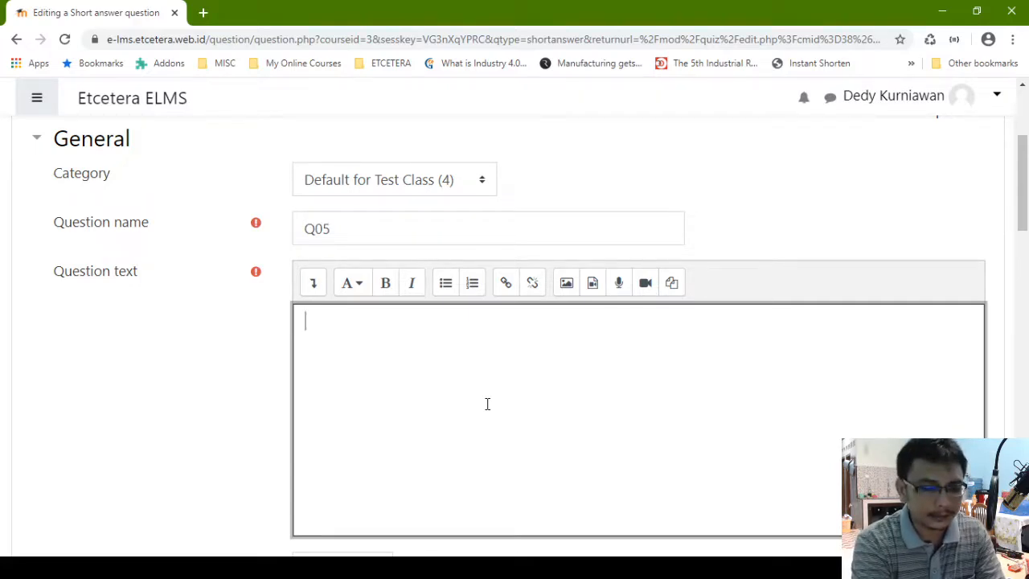
text(We need to buy)
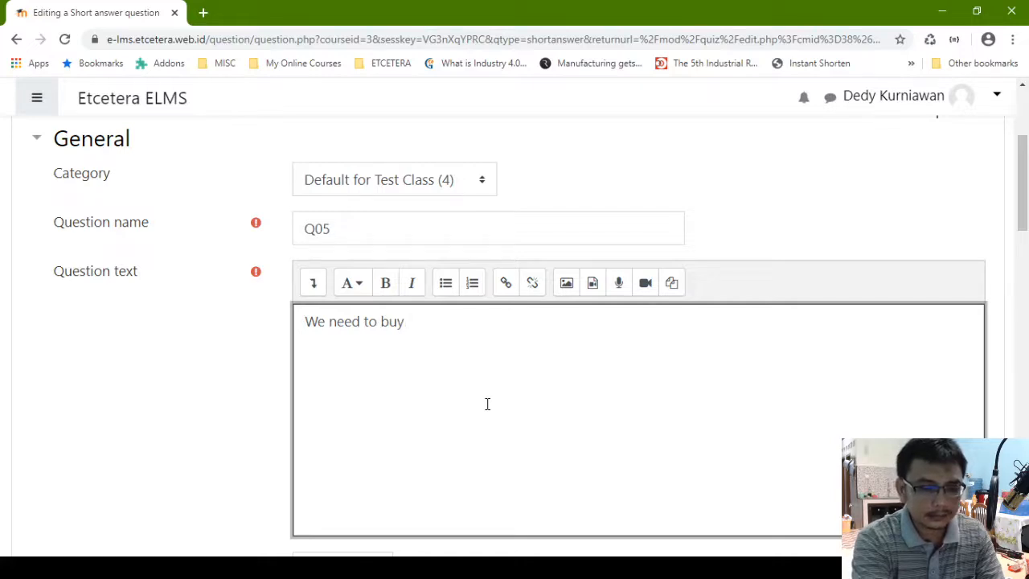
text( ....)
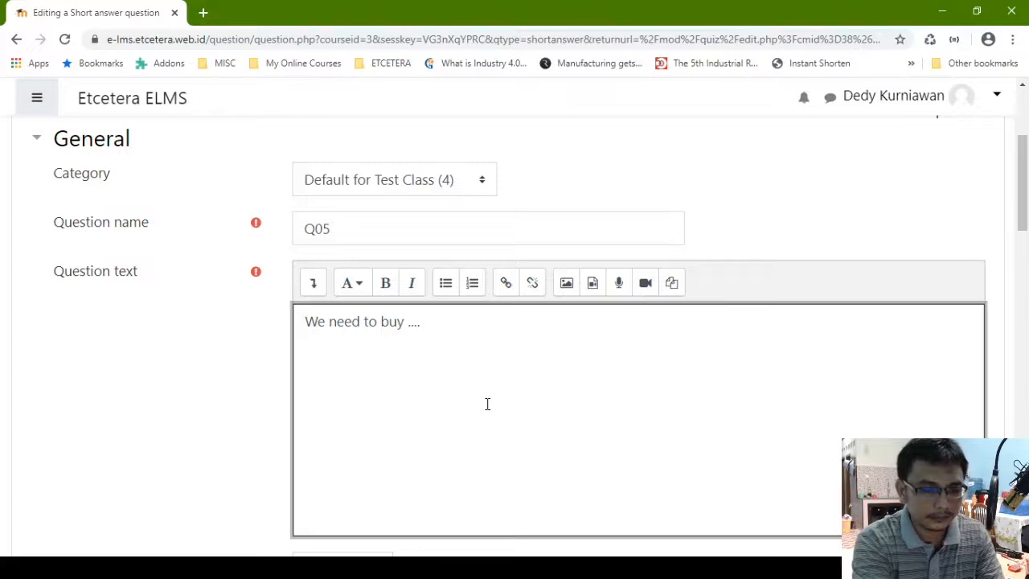
key(BackSpace)
key(BackSpace)
key(BackSpace)
key(BackSpace)
key(BackSpace)
key(BackSpace)
key(BackSpace)
key(BackSpace)
key(BackSpace)
key(BackSpace)
key(BackSpace)
key(BackSpace)
key(BackSpace)
key(BackSpace)
key(BackSpace)
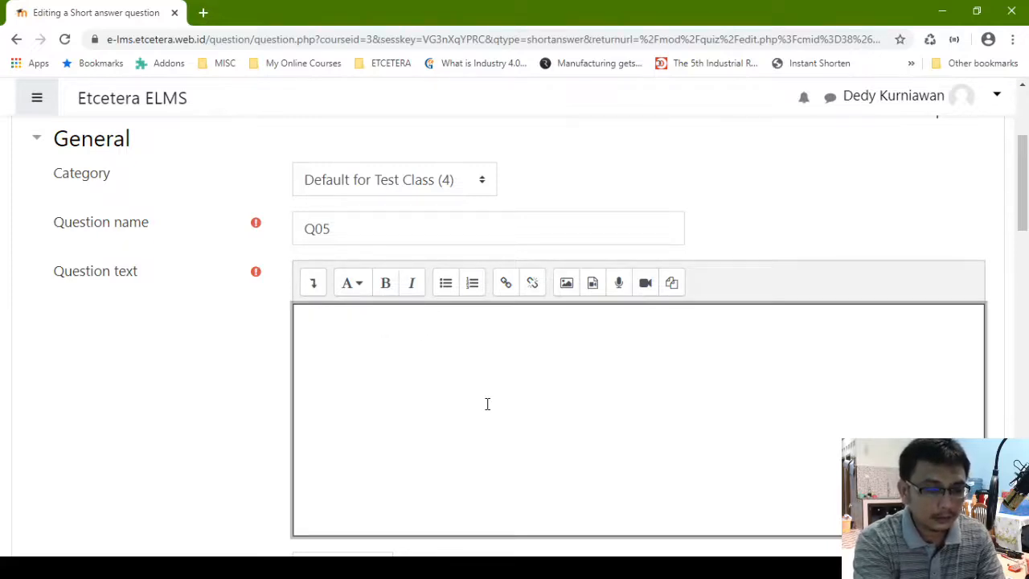
Enter the question text "We need to go to the .... to check our health" for Q05
text(We need to)
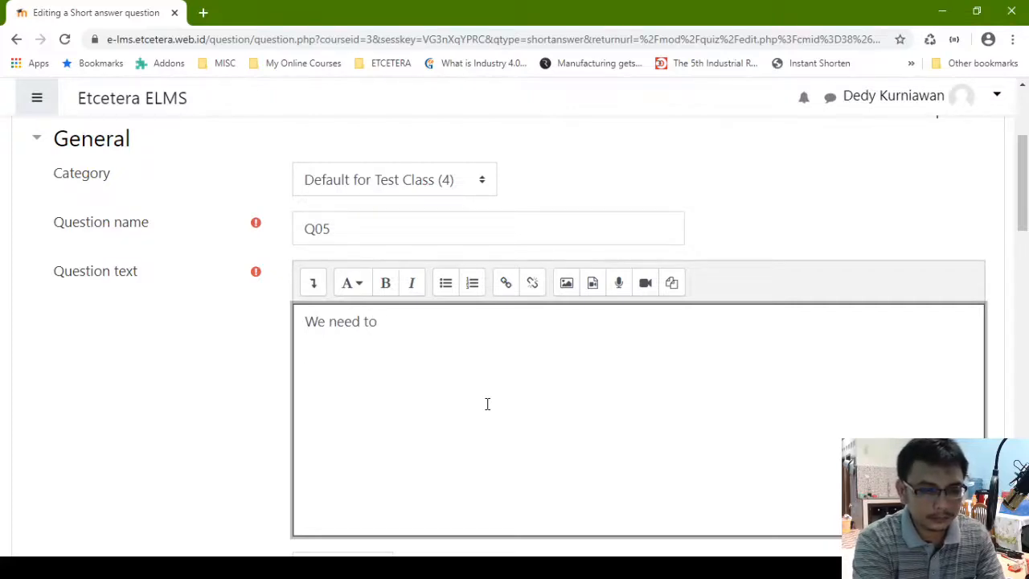
text( go to the )
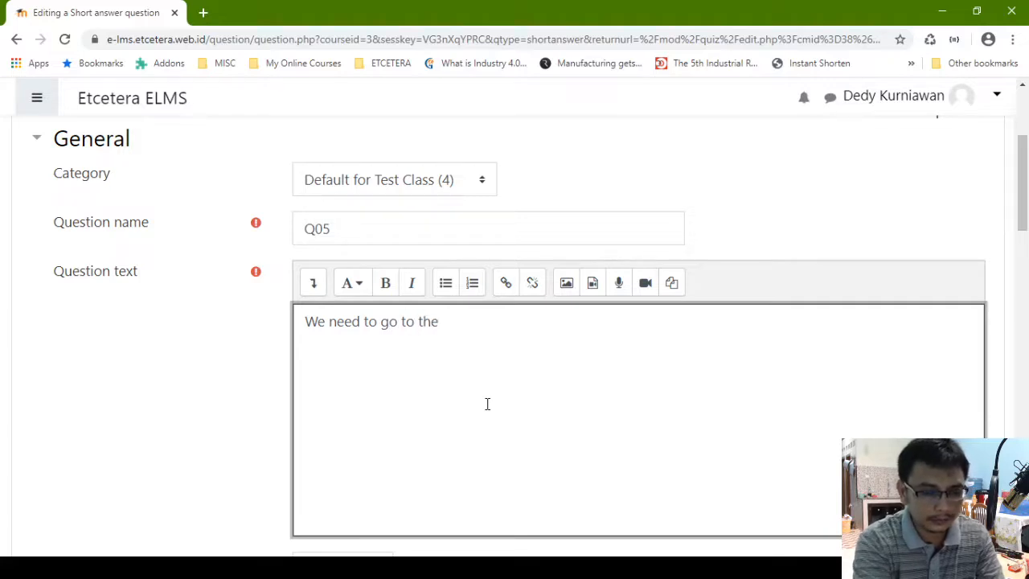
text(.... to check our health)
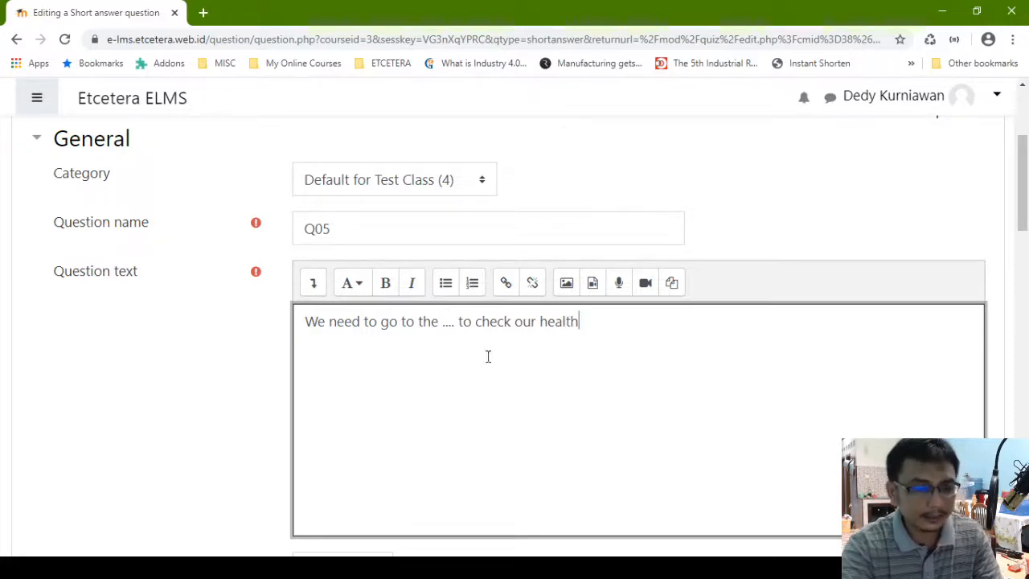
click(455, 321)
Review the default mark, case sensitivity setting and correct-answer instructions of Q05
scroll(494, 358, down, 3)
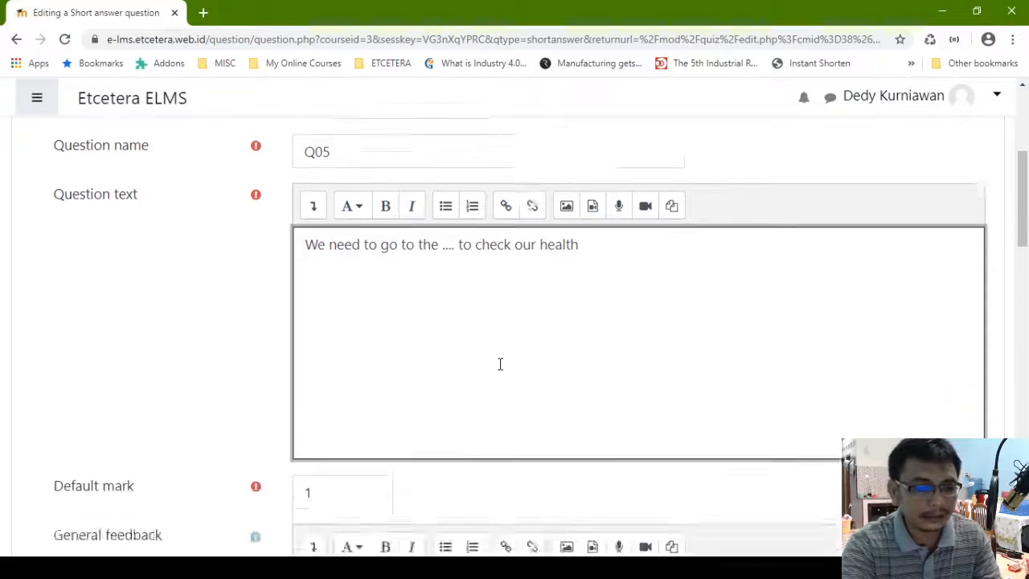
scroll(442, 360, down, 4)
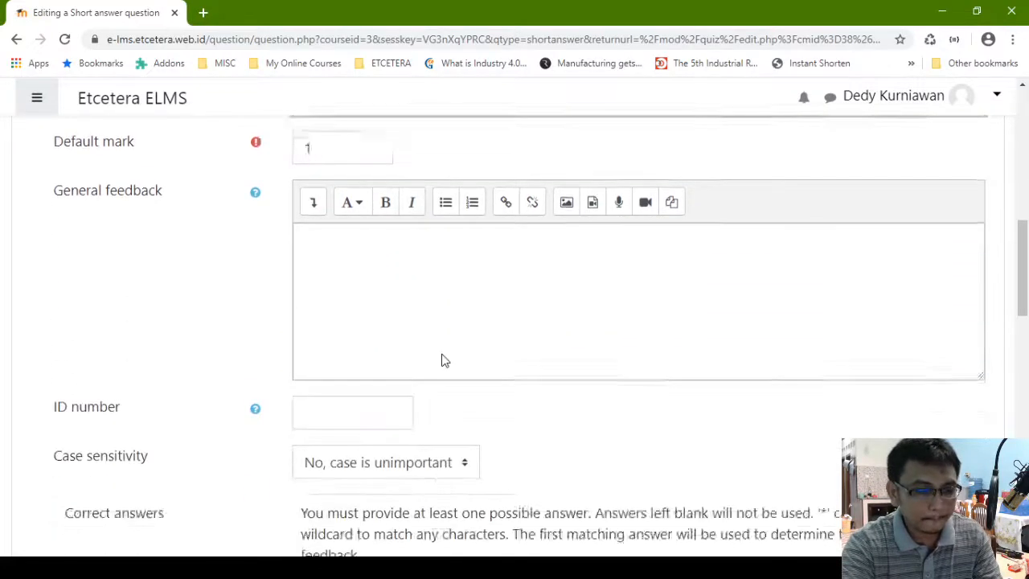
scroll(442, 373, down, 3)
scroll(441, 378, up, 10)
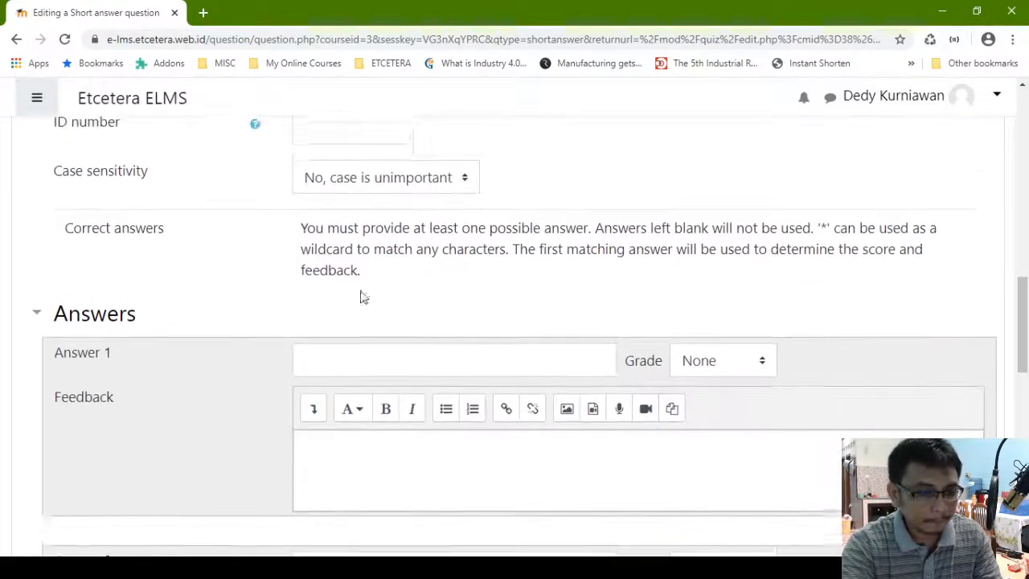
scroll(368, 278, down, 8)
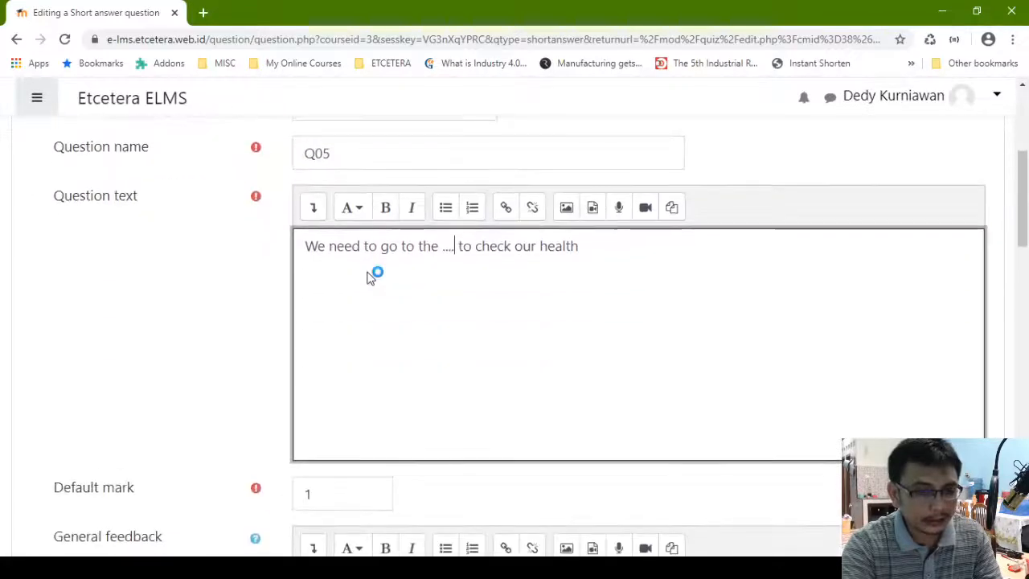
scroll(368, 277, down, 1)
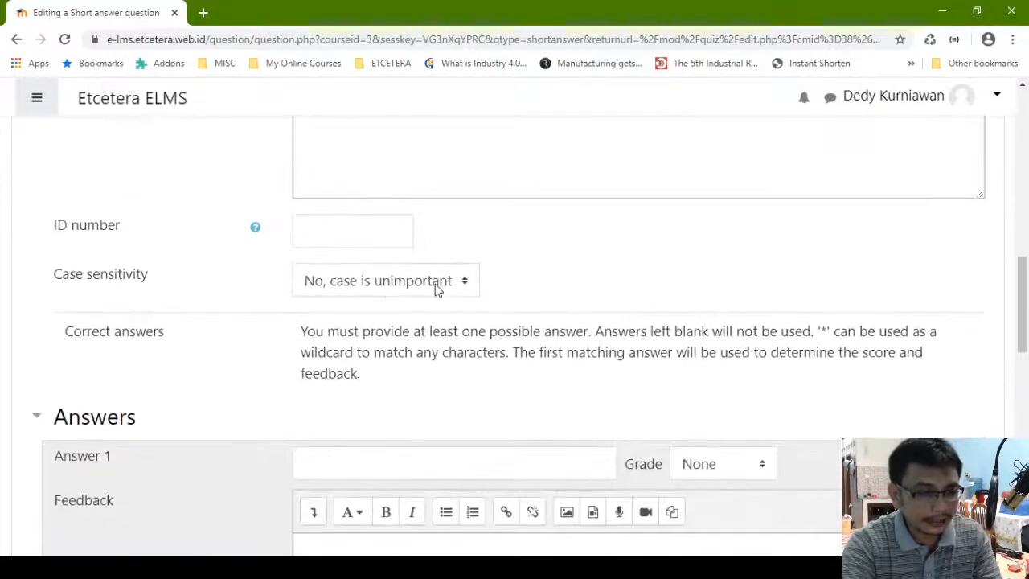
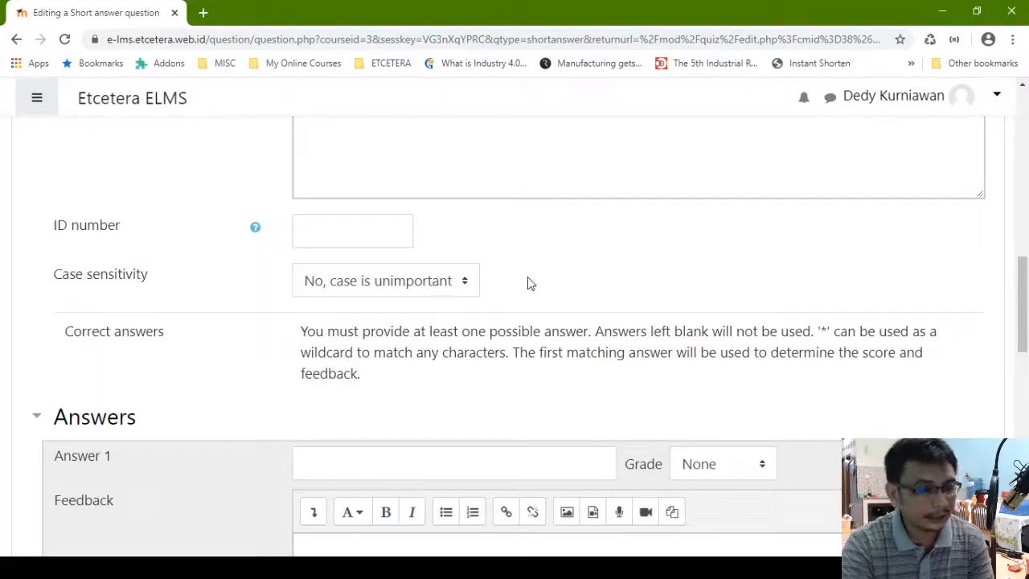
scroll(531, 282, down, 2)
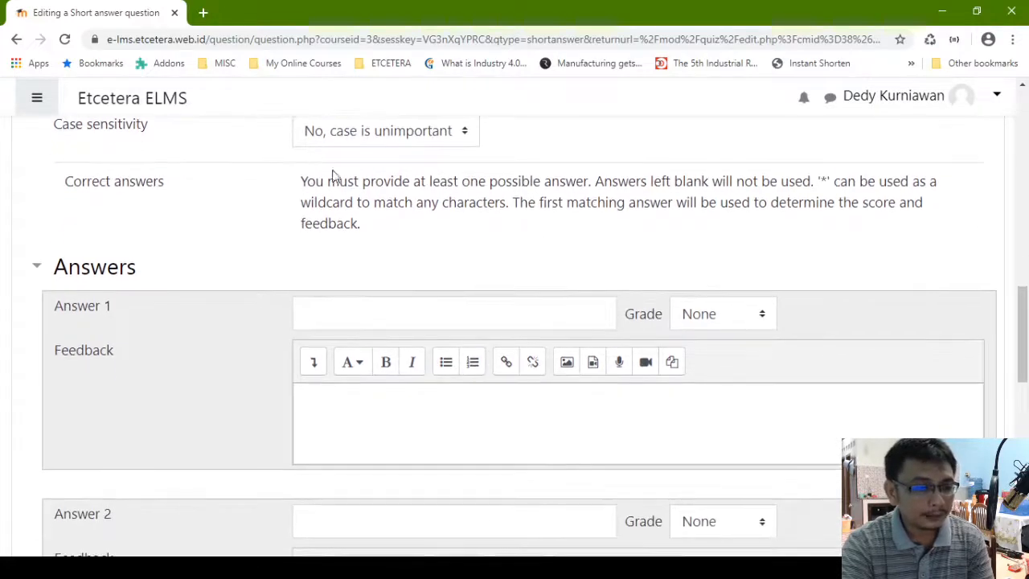
Enter "hospital" as Answer 1 of Q05 and set its grade to 100%
click(424, 320)
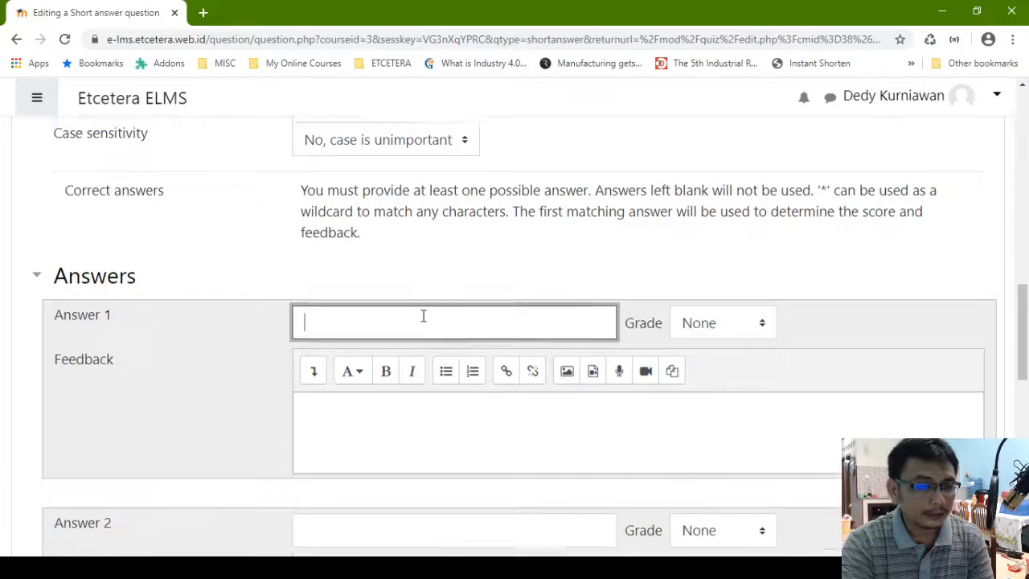
scroll(423, 316, up, 10)
scroll(423, 312, down, 3)
scroll(424, 312, down, 8)
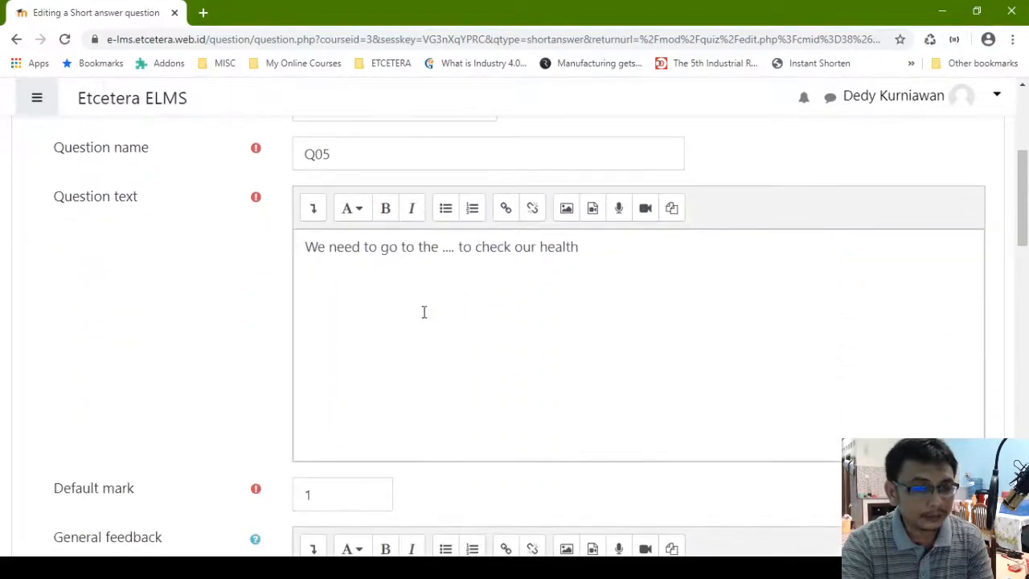
text(hospital)
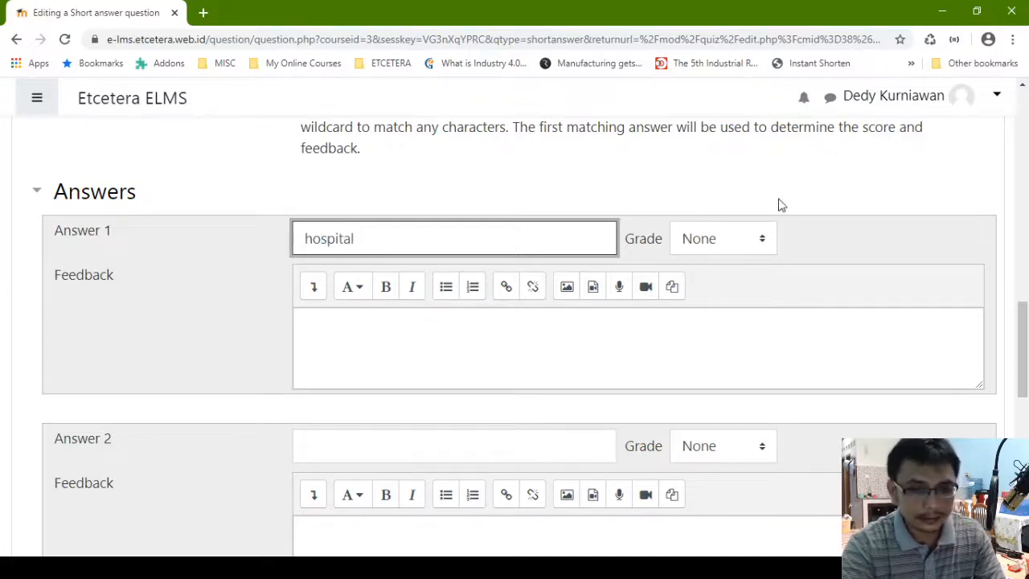
click(740, 238)
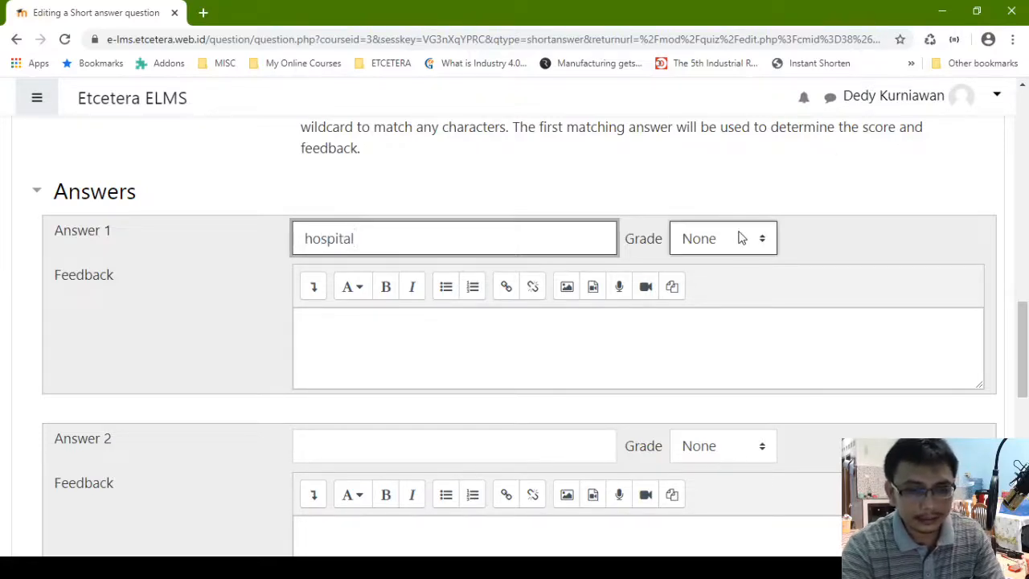
click(728, 299)
click(778, 348)
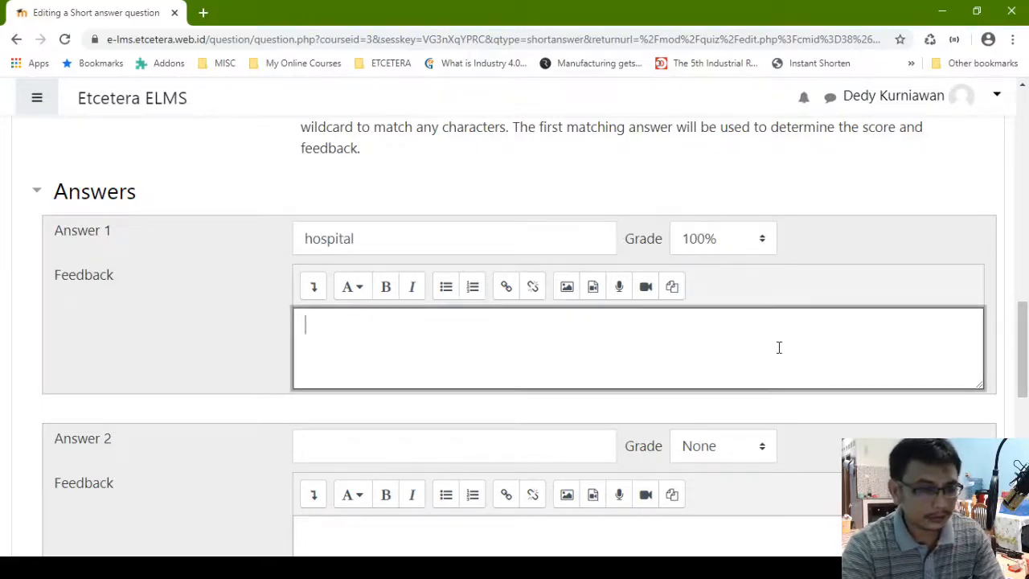
Enter "doctor" as Answer 2 of Q05 and set its grade to 100%
scroll(724, 347, down, 1)
click(478, 382)
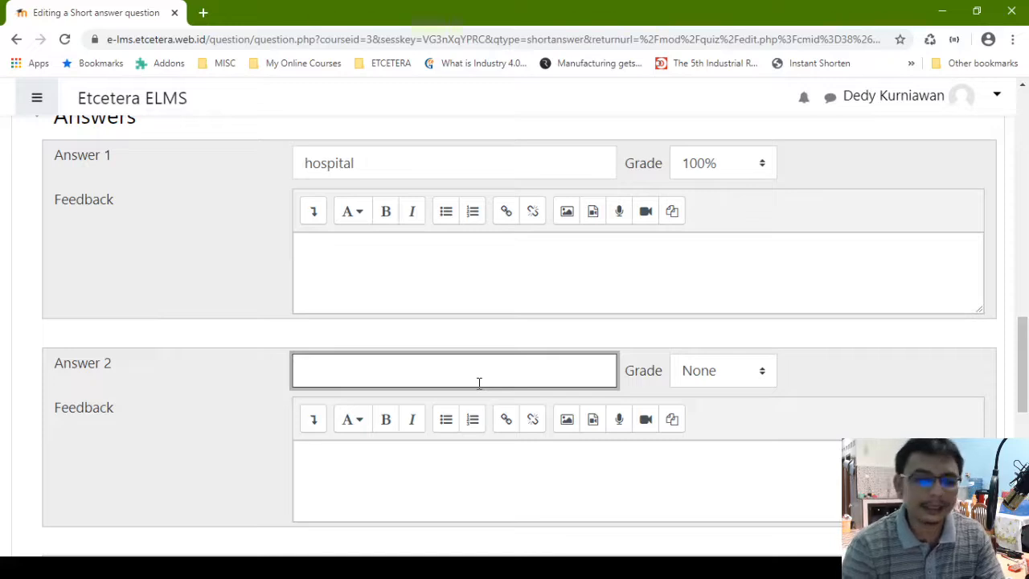
text(doctor)
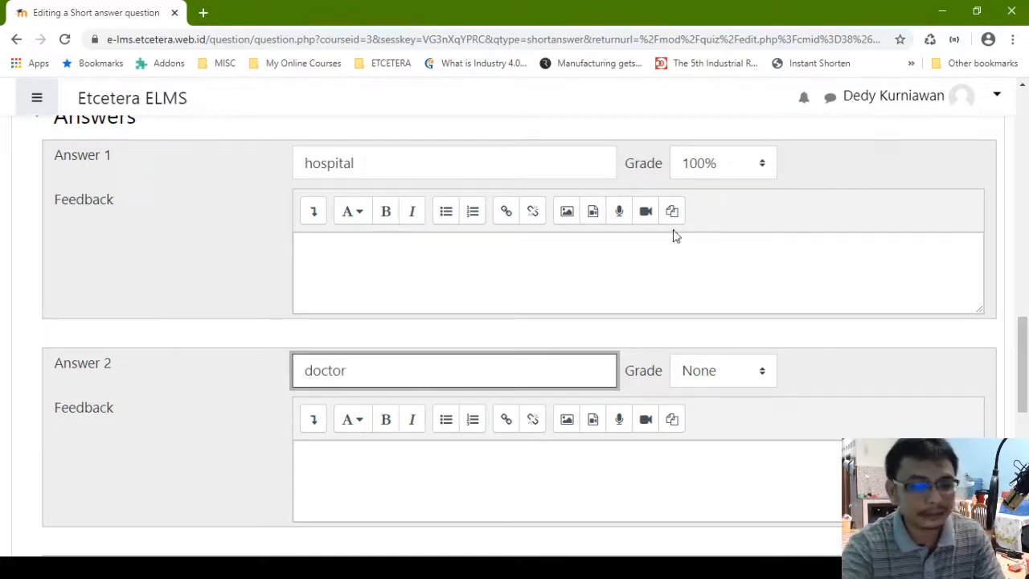
click(730, 373)
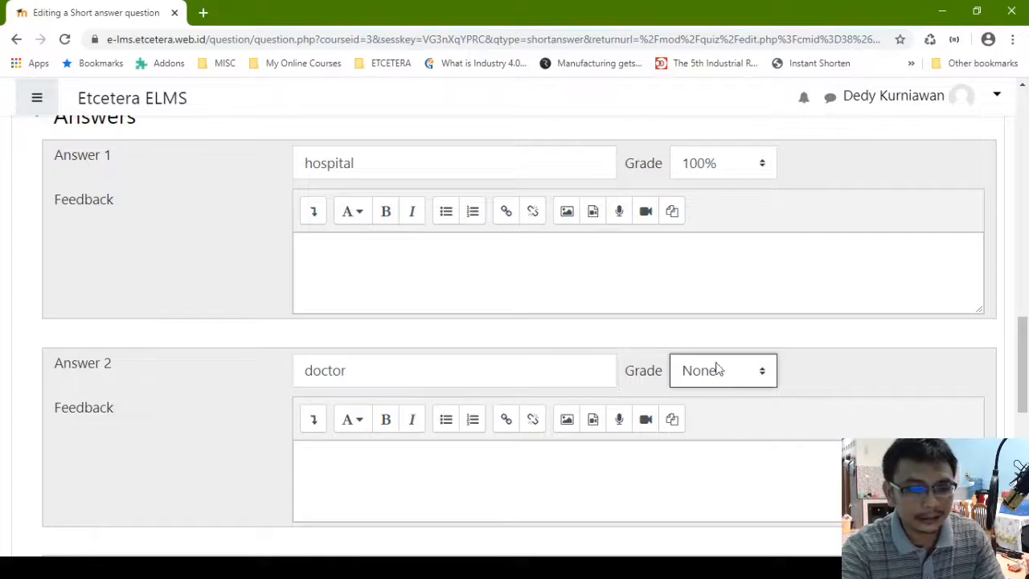
click(710, 40)
click(802, 215)
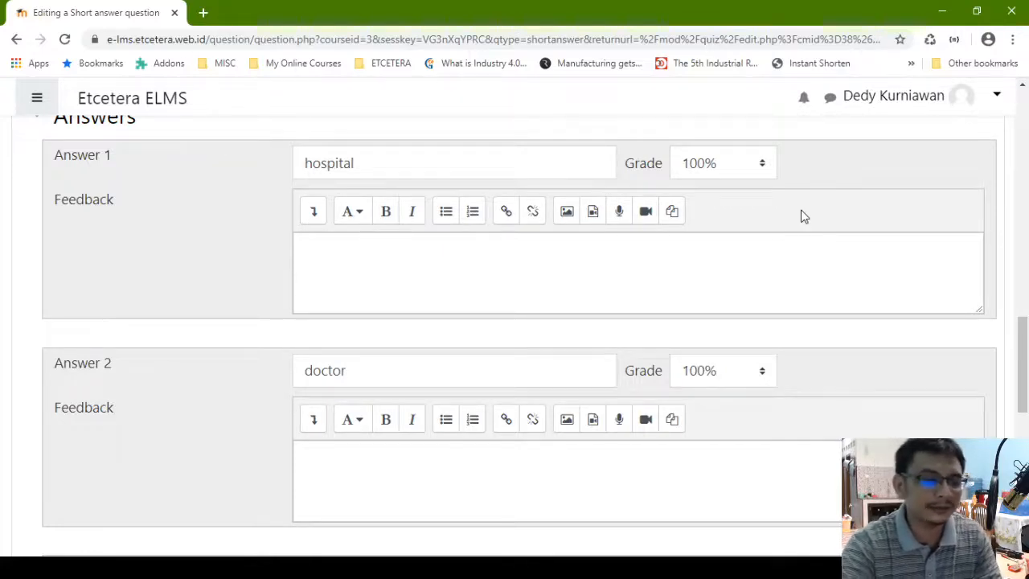
Save the short answer question Q05 with Answer 3 left blank
scroll(802, 216, down, 2)
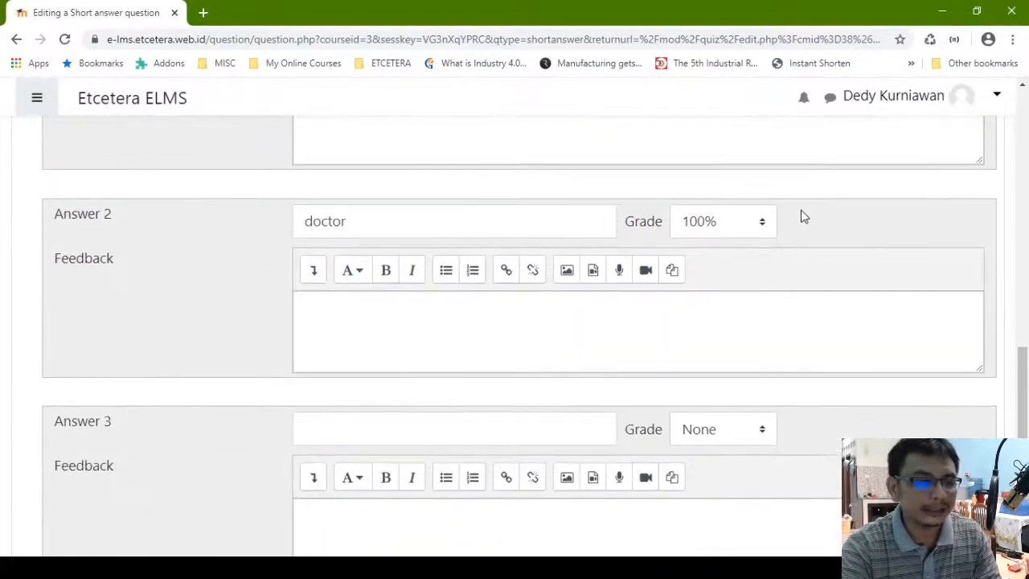
scroll(803, 215, down, 3)
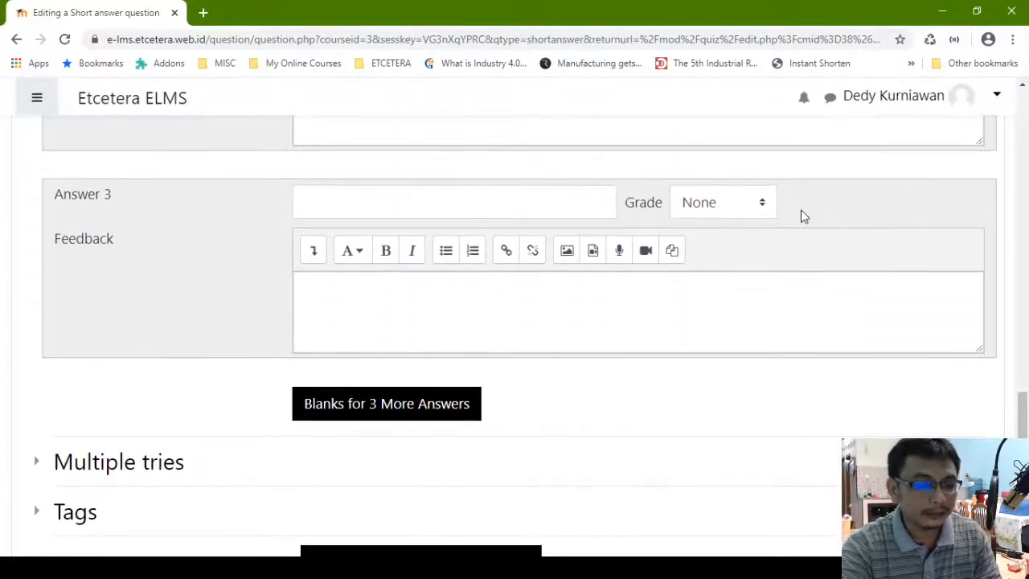
scroll(803, 215, down, 1)
scroll(800, 216, down, 3)
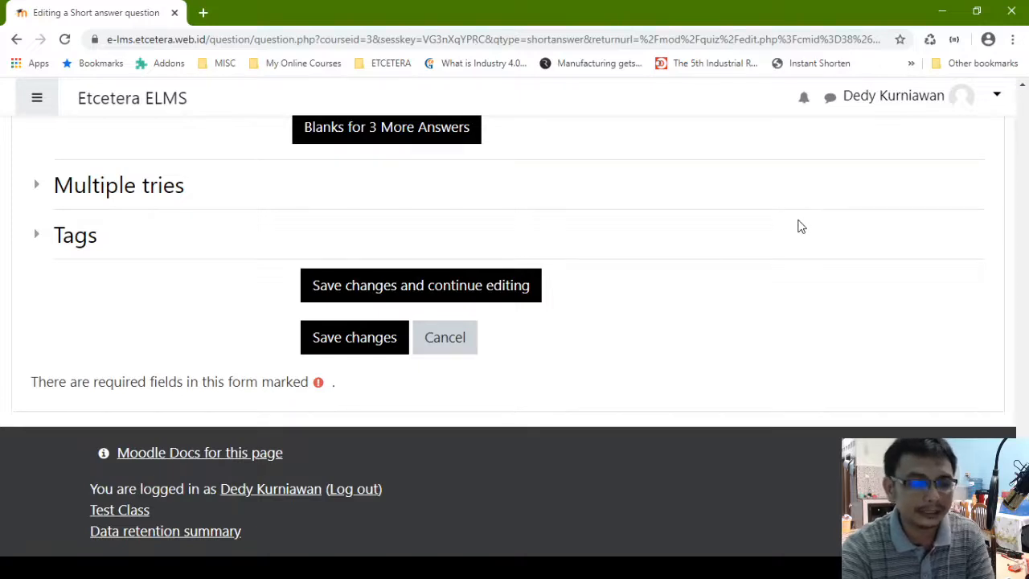
scroll(801, 223, up, 1)
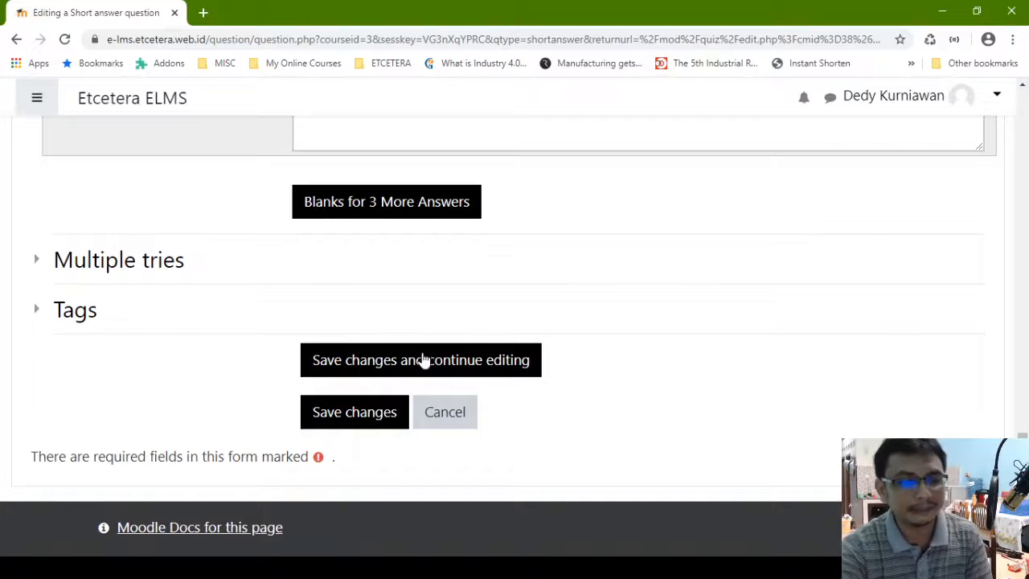
scroll(429, 349, up, 6)
scroll(430, 342, down, 7)
click(378, 341)
Add a new question of type Essay after Q05 at the end of page 2 of the quiz
scroll(381, 343, down, 6)
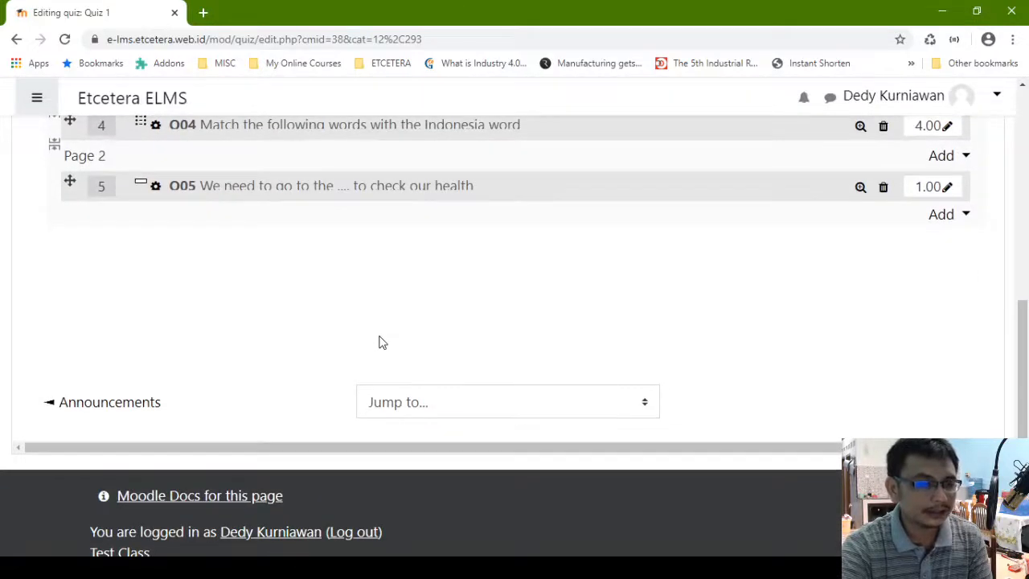
scroll(755, 305, up, 2)
scroll(764, 317, up, 1)
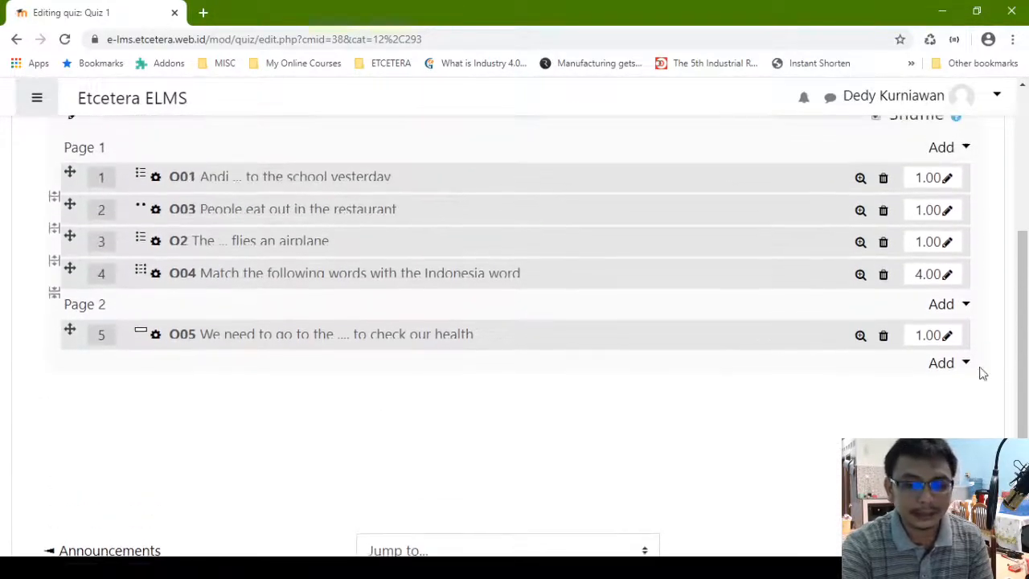
click(967, 364)
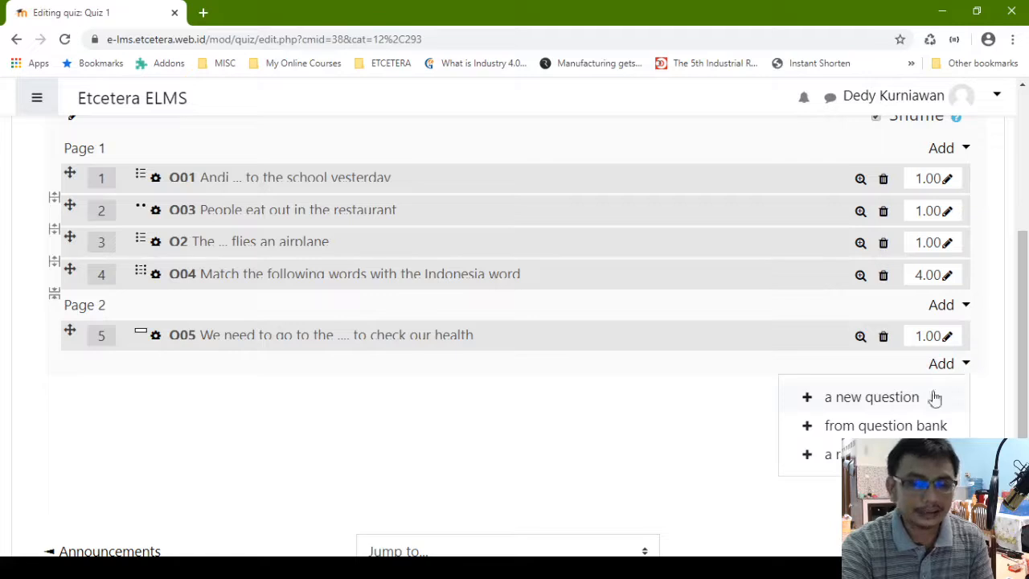
key(Escape)
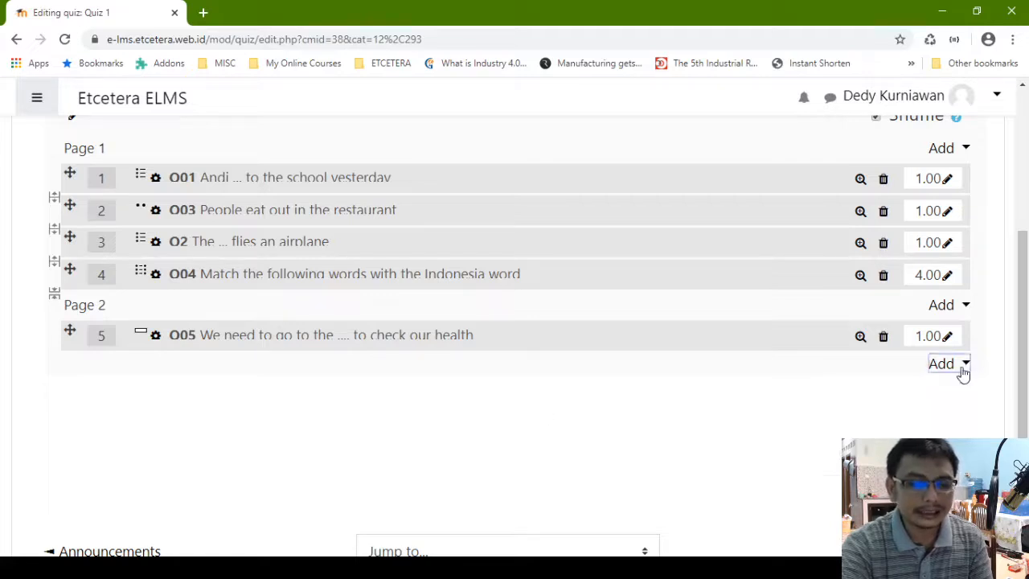
click(963, 367)
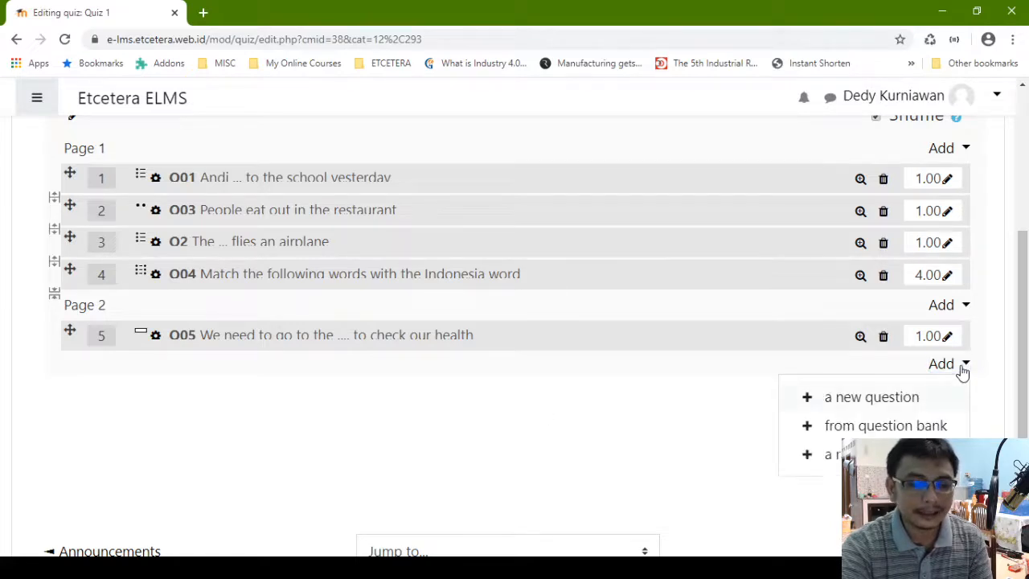
click(873, 402)
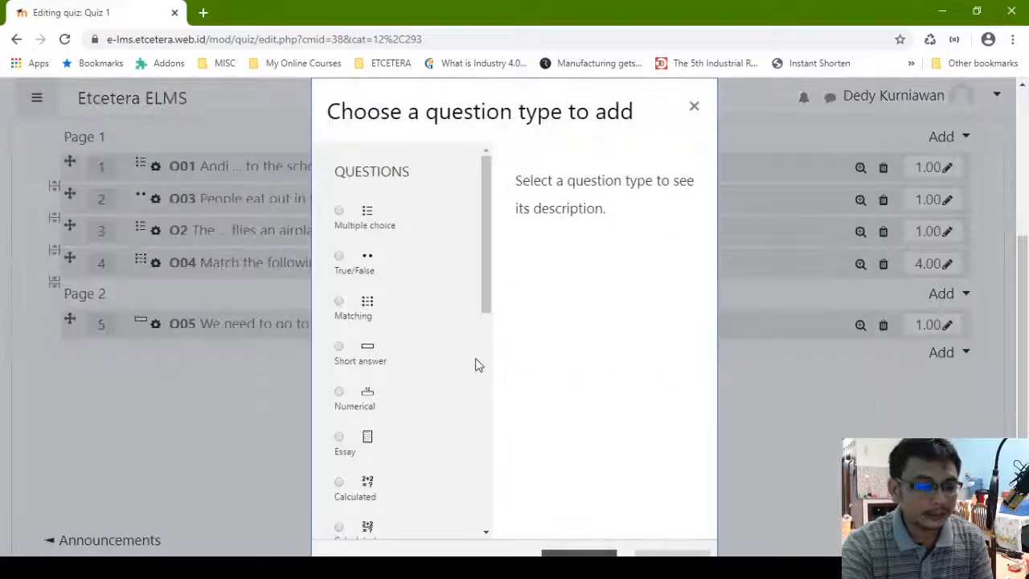
scroll(475, 337, down, 2)
scroll(483, 312, down, 1)
scroll(492, 378, down, 1)
drag(492, 384, 515, 296)
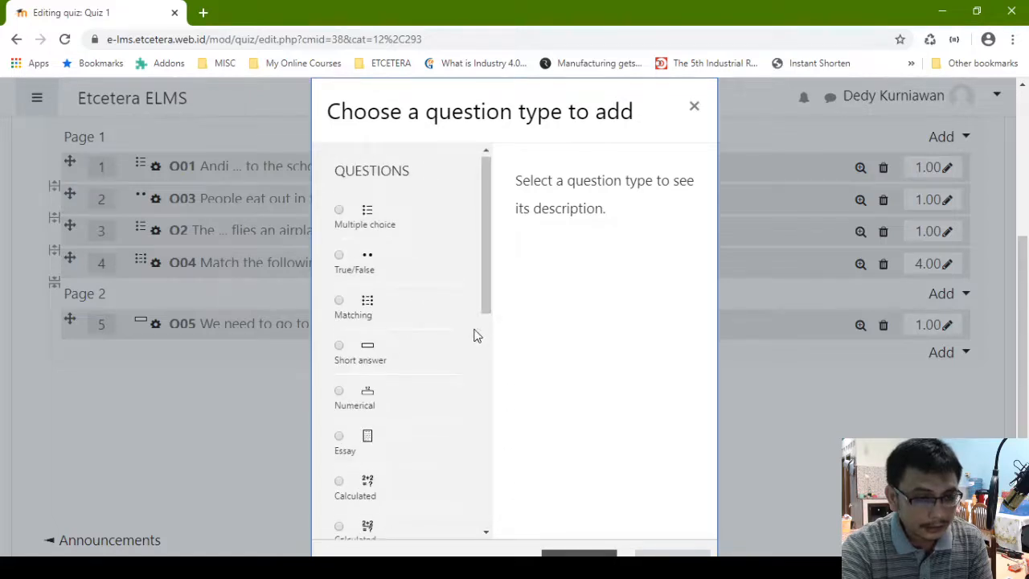
scroll(383, 395, down, 2)
click(340, 302)
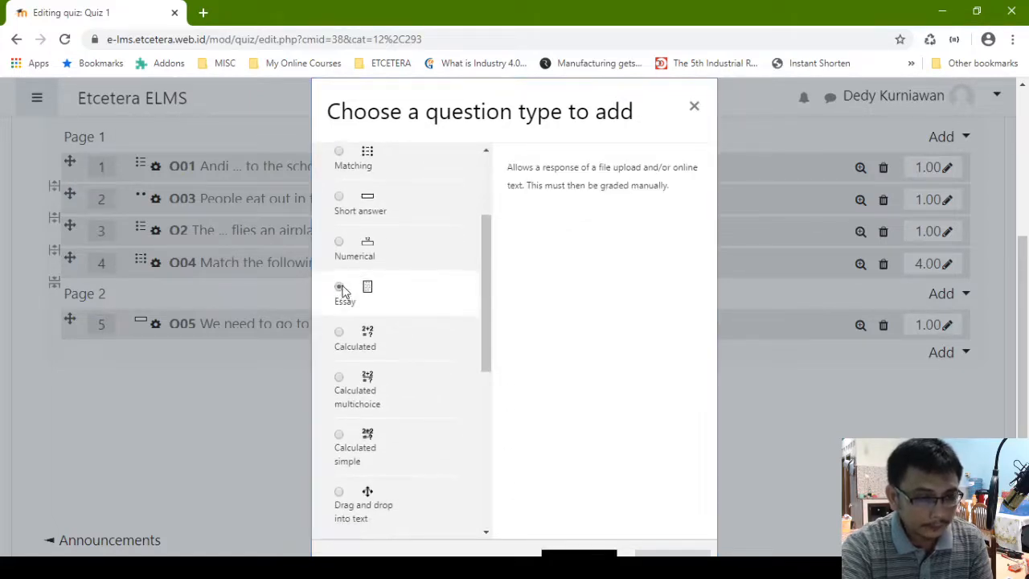
scroll(732, 383, down, 1)
click(599, 430)
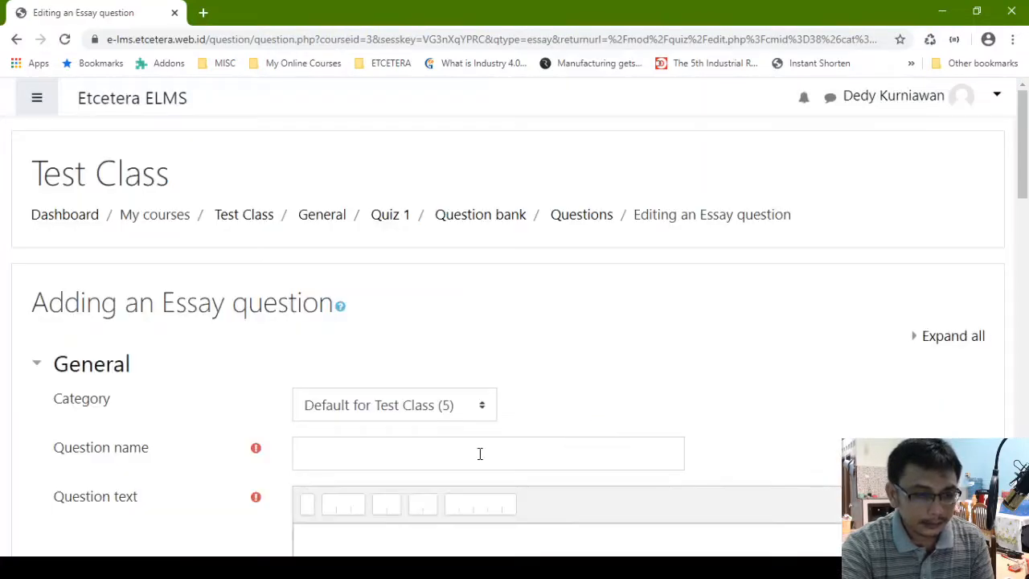
Name the essay question Q06 and enter the question text "Write a paragraph describing your daily activity (100 - 150 word)"
scroll(426, 394, down, 2)
click(363, 315)
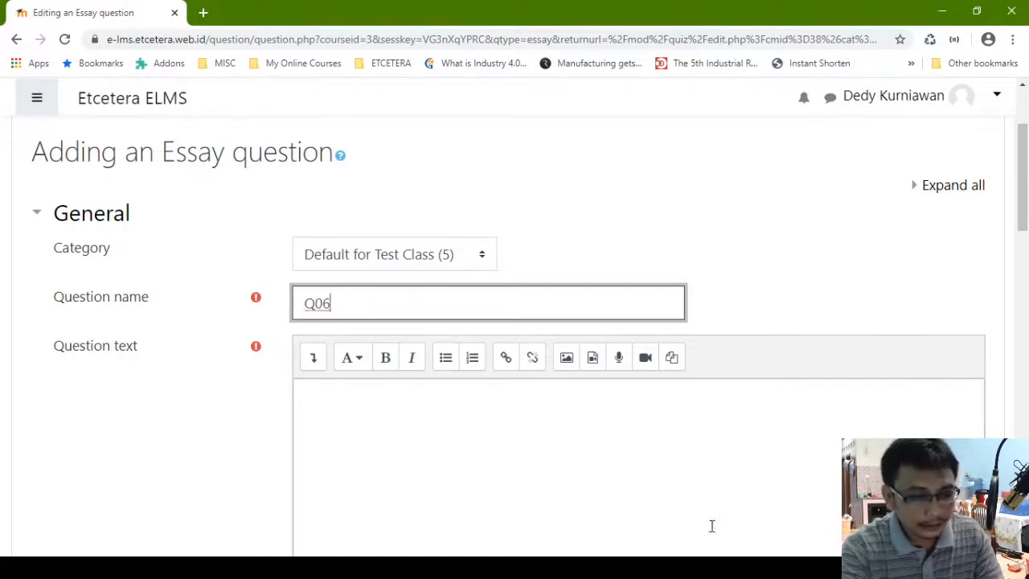
click(690, 452)
scroll(691, 447, down, 2)
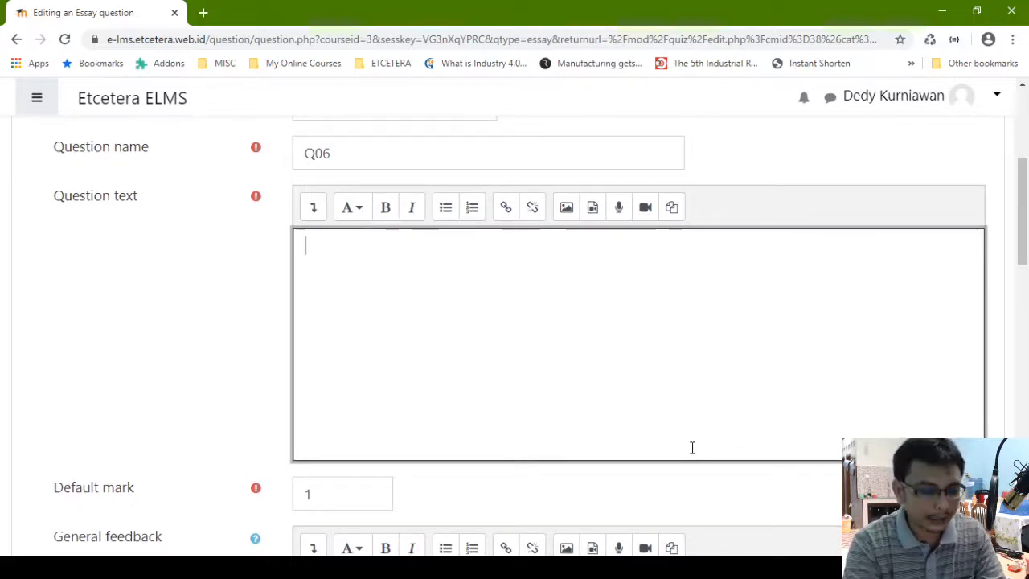
text(Write a paragr)
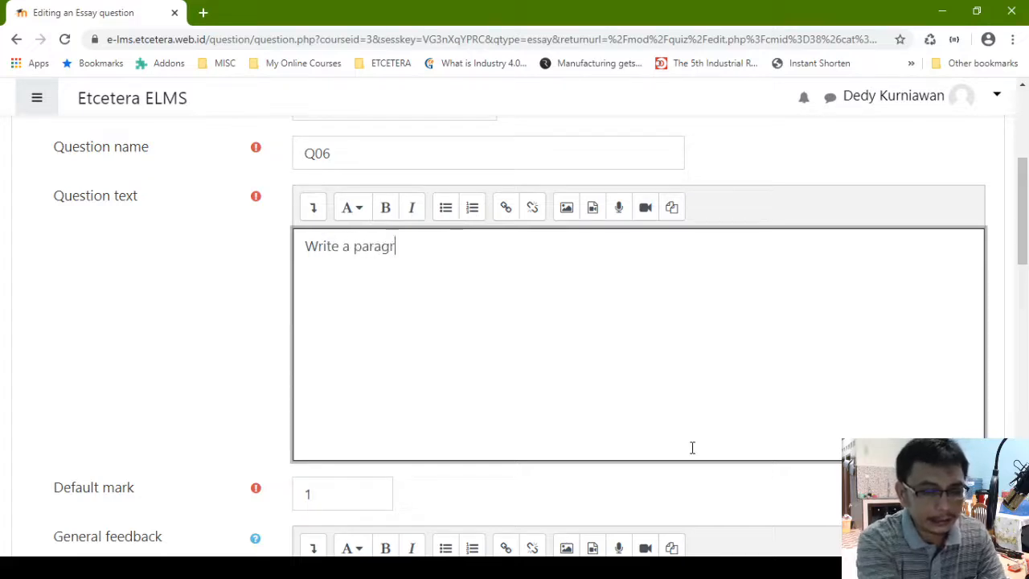
text(aph describin)
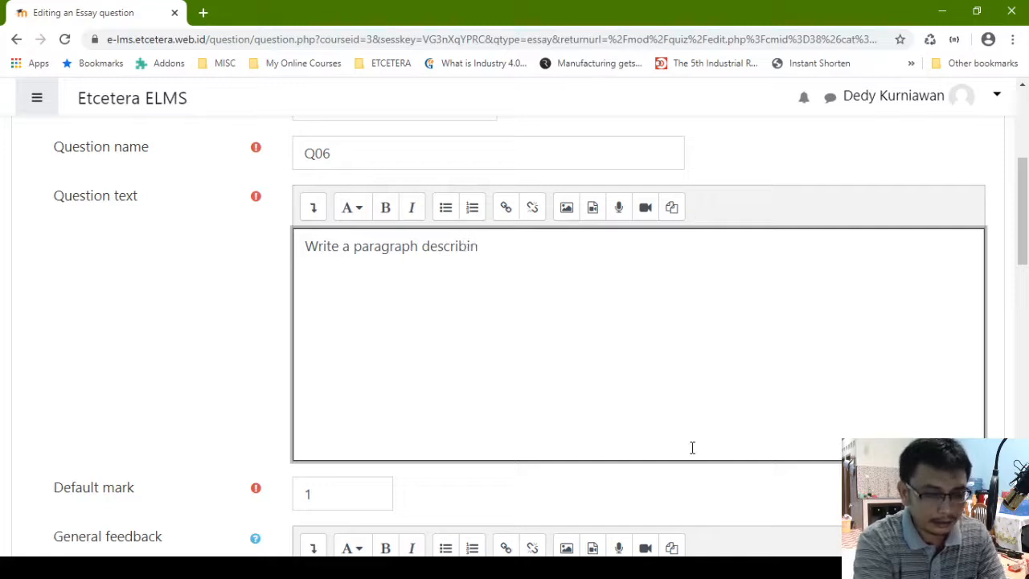
text(g your daily acti)
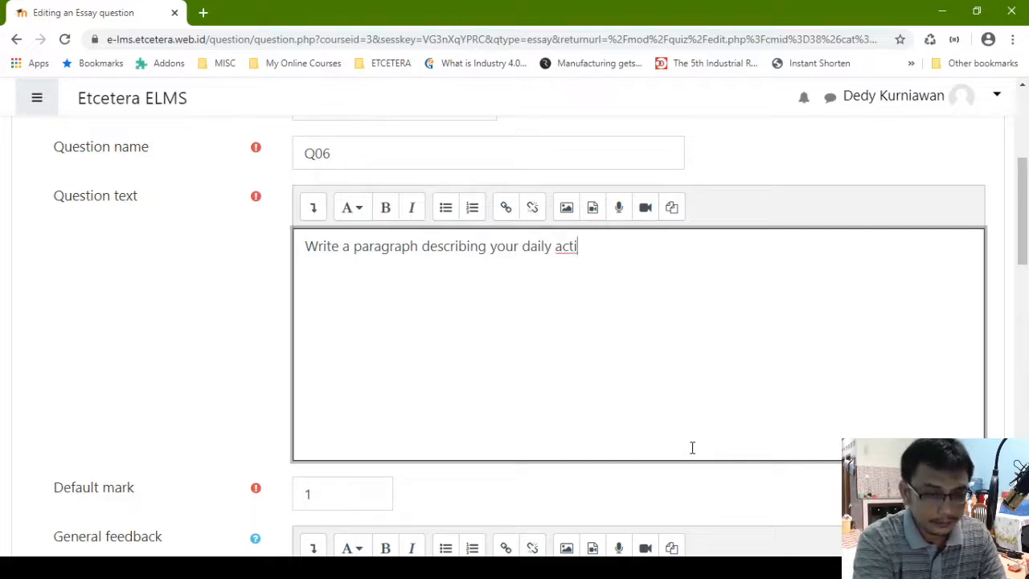
text(vity)
scroll(678, 338, down, 2)
scroll(678, 338, up, 1)
text(()
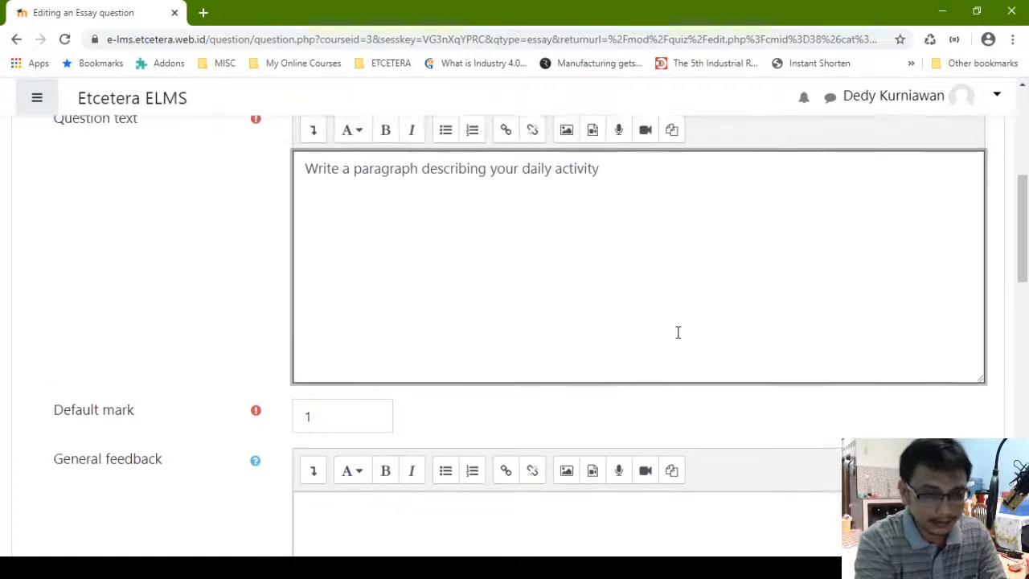
text(100 )
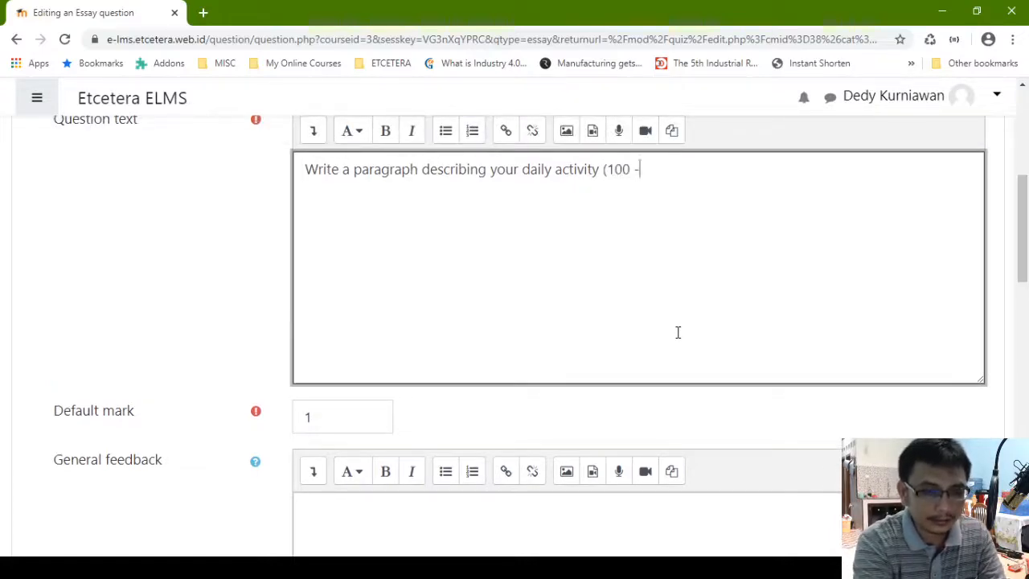
text(- 150 word)
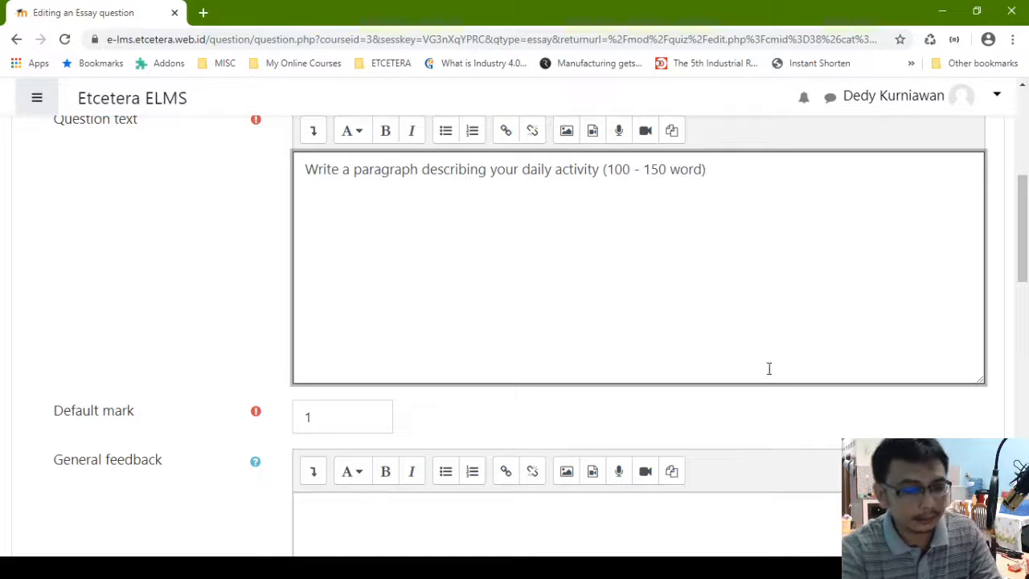
Set the default mark of the essay question Q06 to 10
scroll(770, 368, down, 1)
double_click(308, 340)
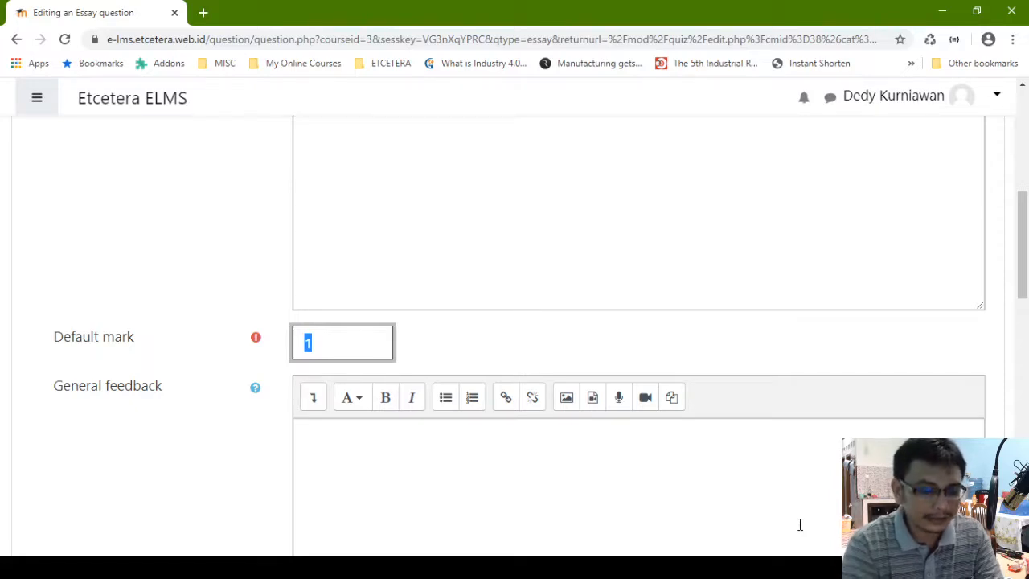
text(1)
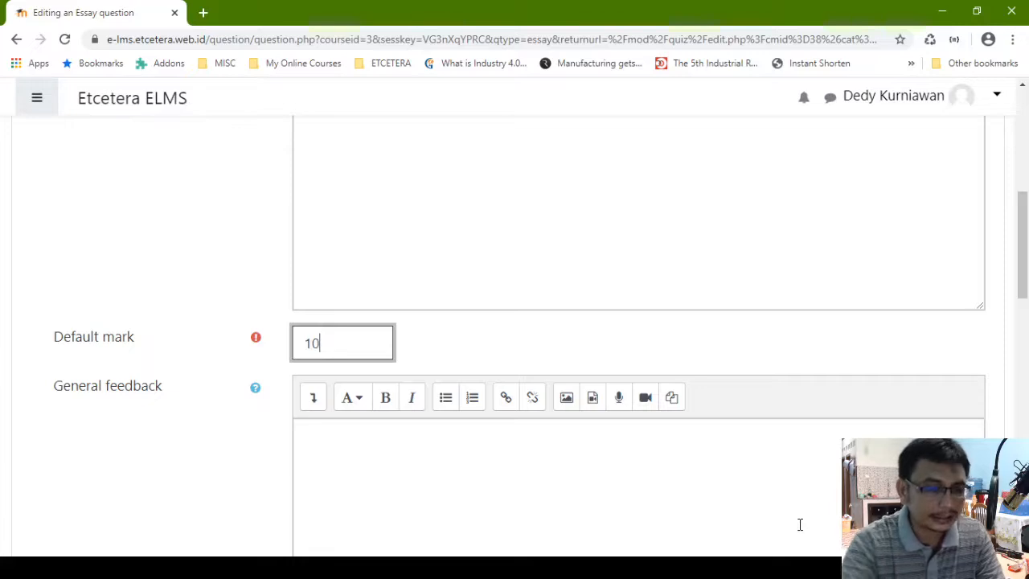
click(549, 361)
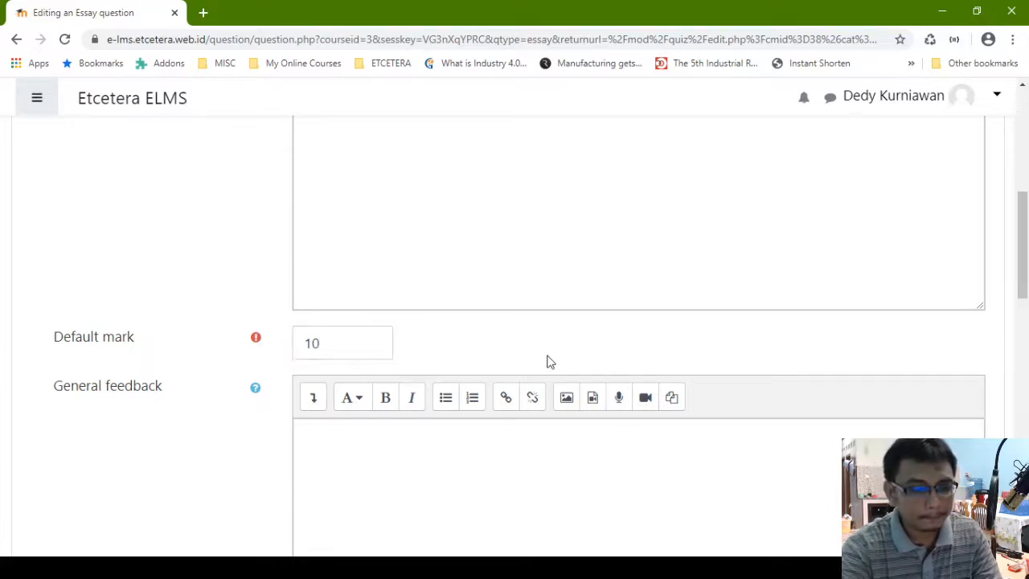
Examine the available choices for the response format and the text requirement in Q06's response options
scroll(549, 362, down, 3)
scroll(441, 362, down, 3)
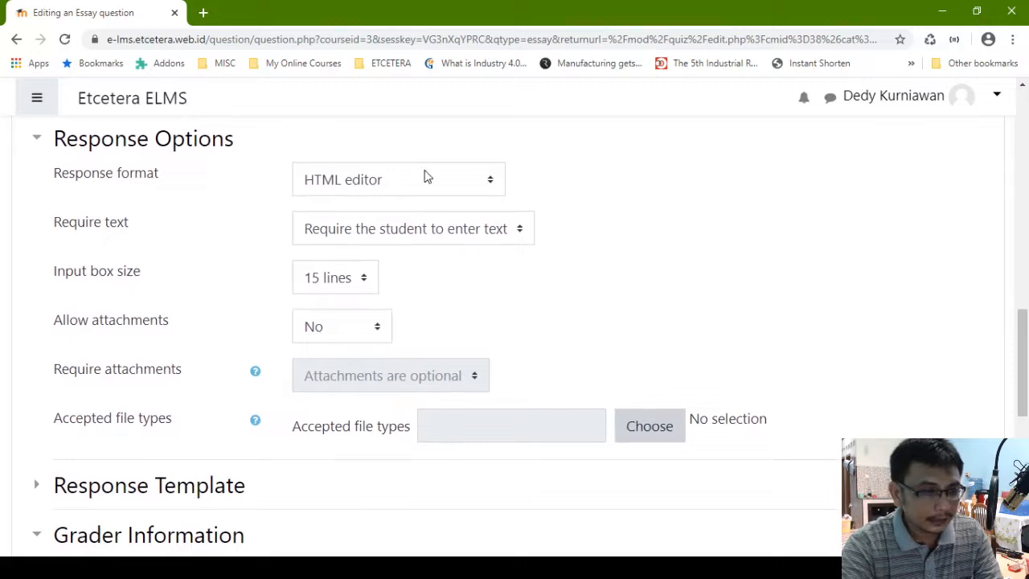
scroll(398, 206, up, 2)
scroll(386, 282, up, 3)
scroll(388, 287, down, 2)
scroll(388, 291, down, 2)
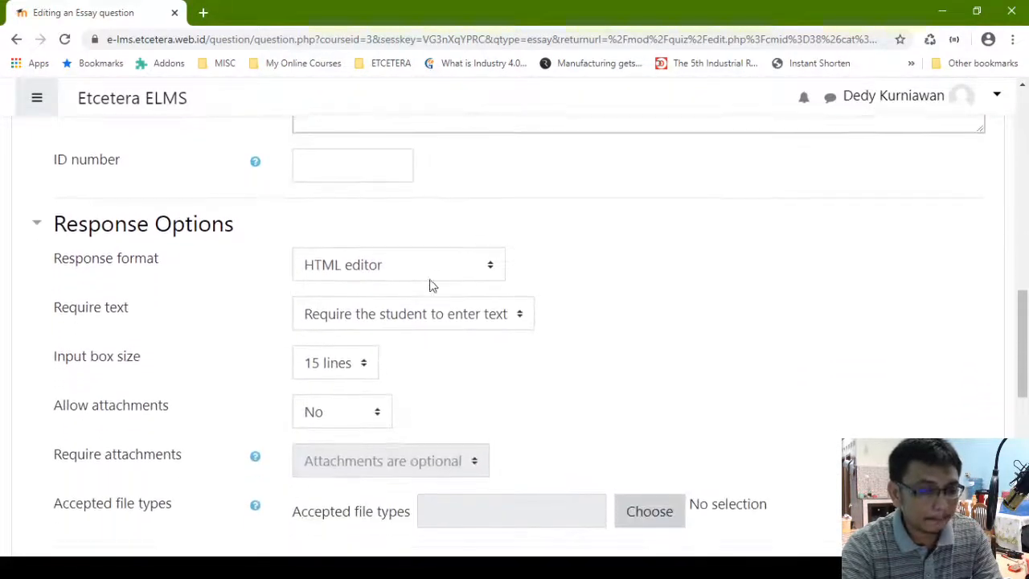
click(453, 270)
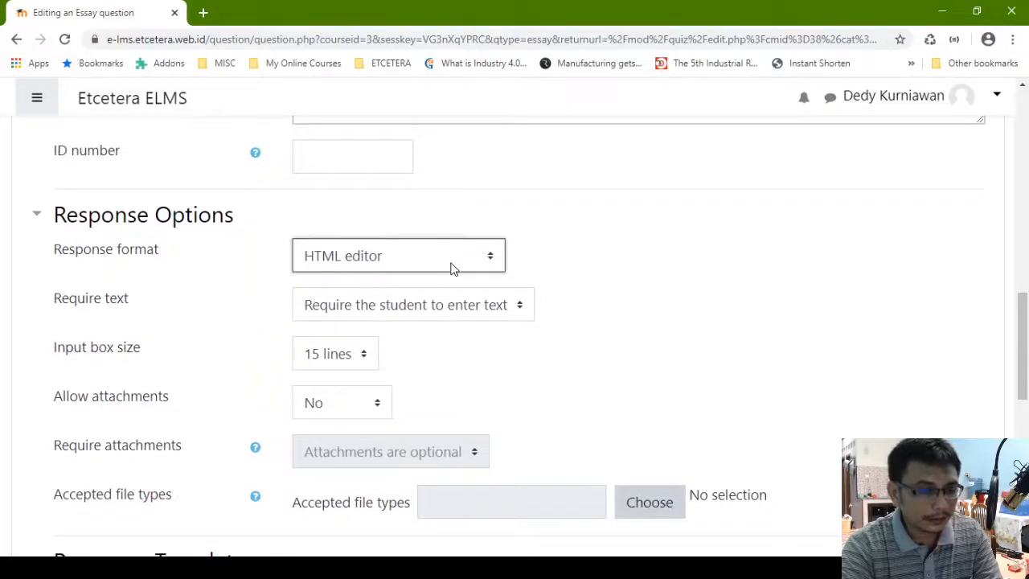
click(598, 266)
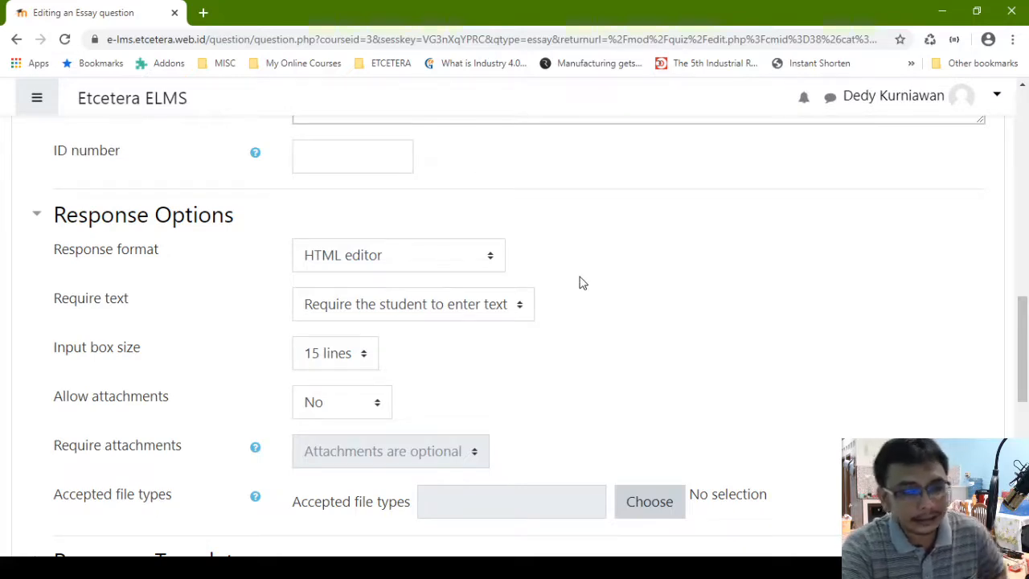
click(450, 257)
click(554, 279)
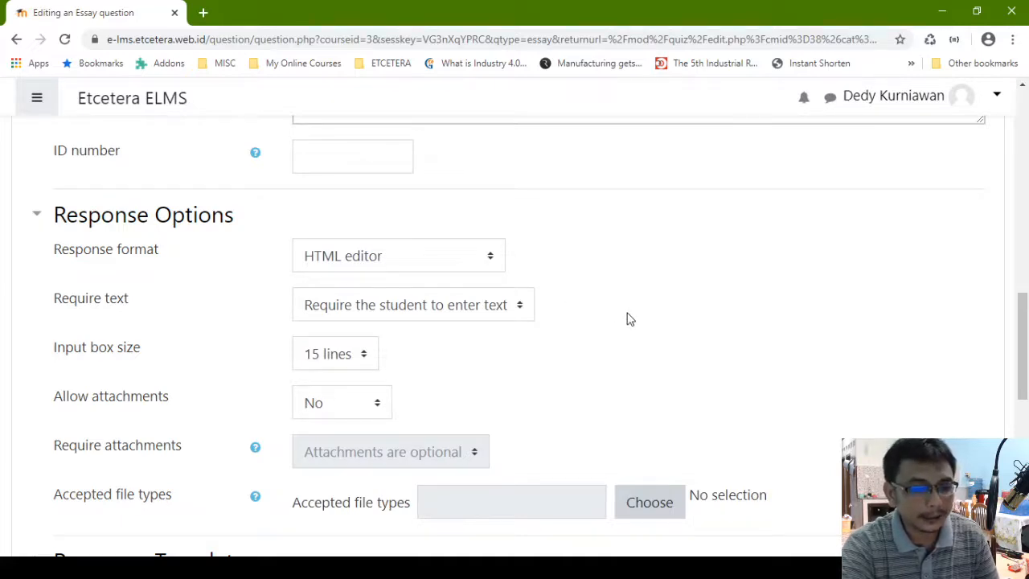
scroll(563, 282, down, 1)
click(514, 241)
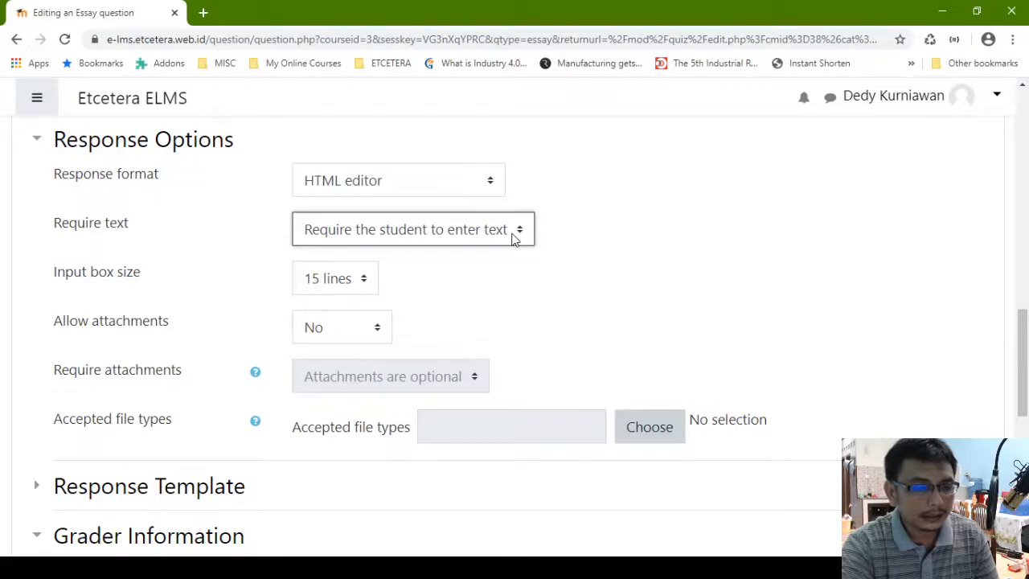
click(585, 258)
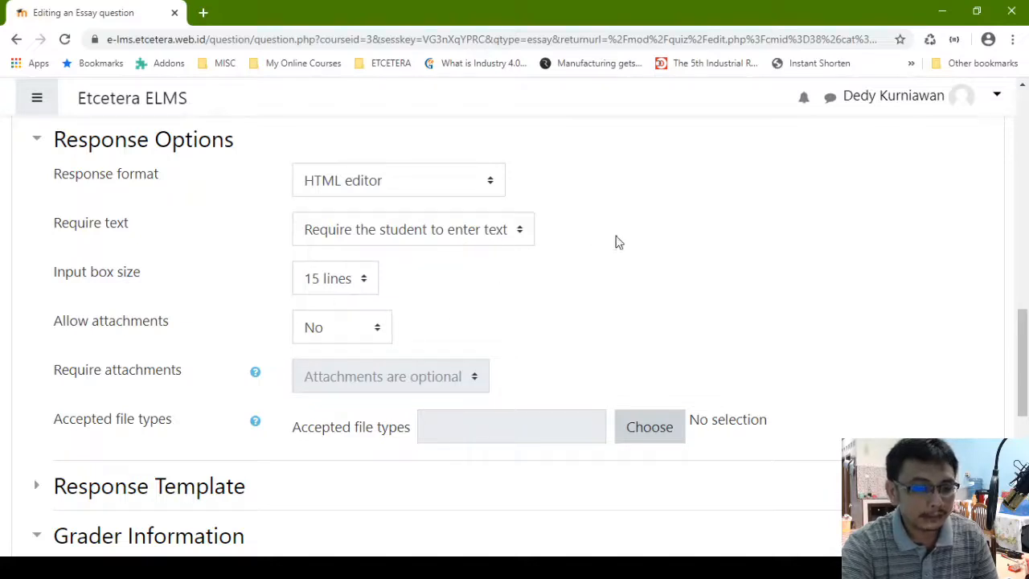
Set the input box size of Q06 to 10 lines and save the essay question
click(344, 285)
click(344, 333)
scroll(485, 304, down, 2)
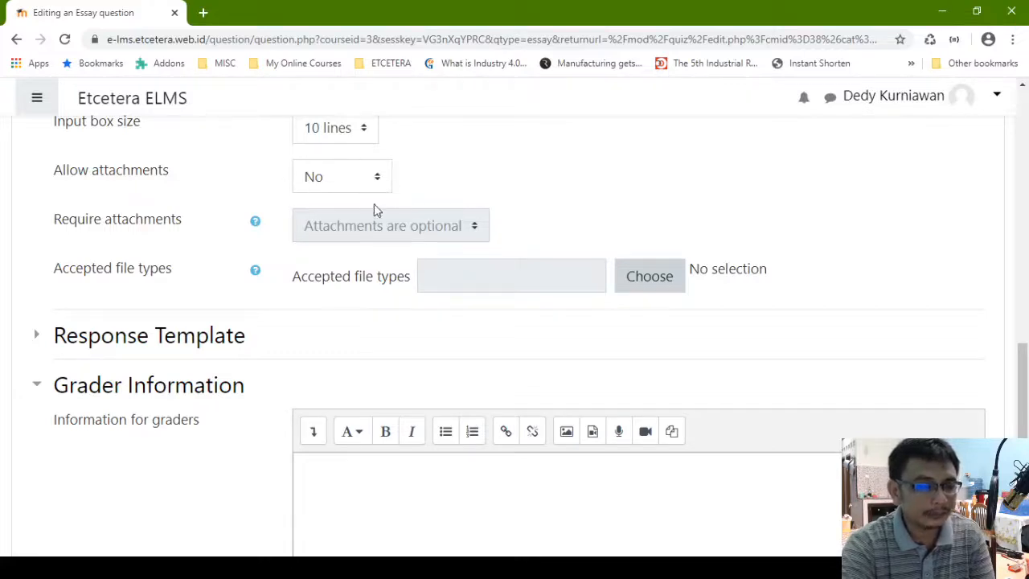
scroll(415, 321, down, 2)
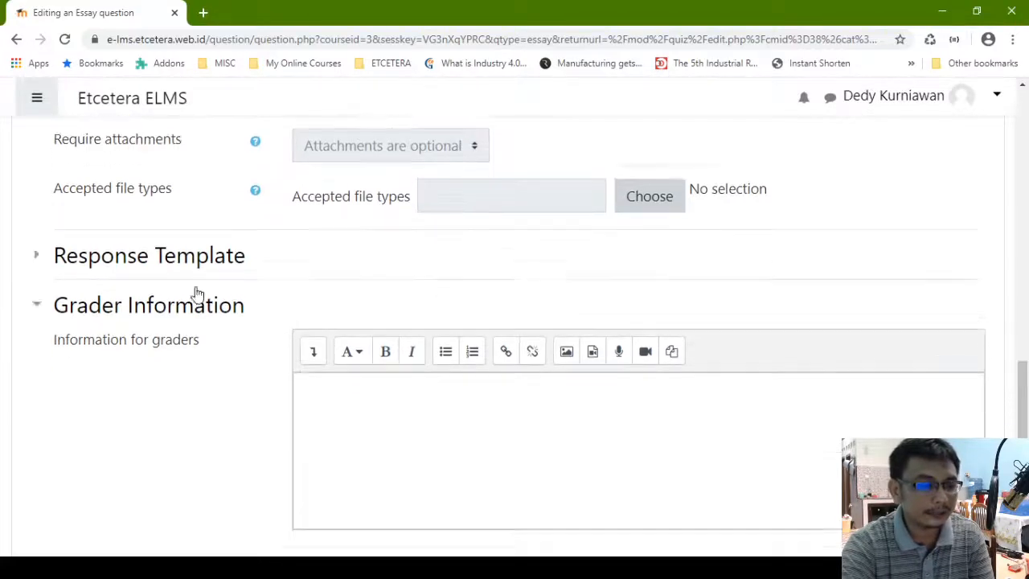
scroll(352, 347, down, 3)
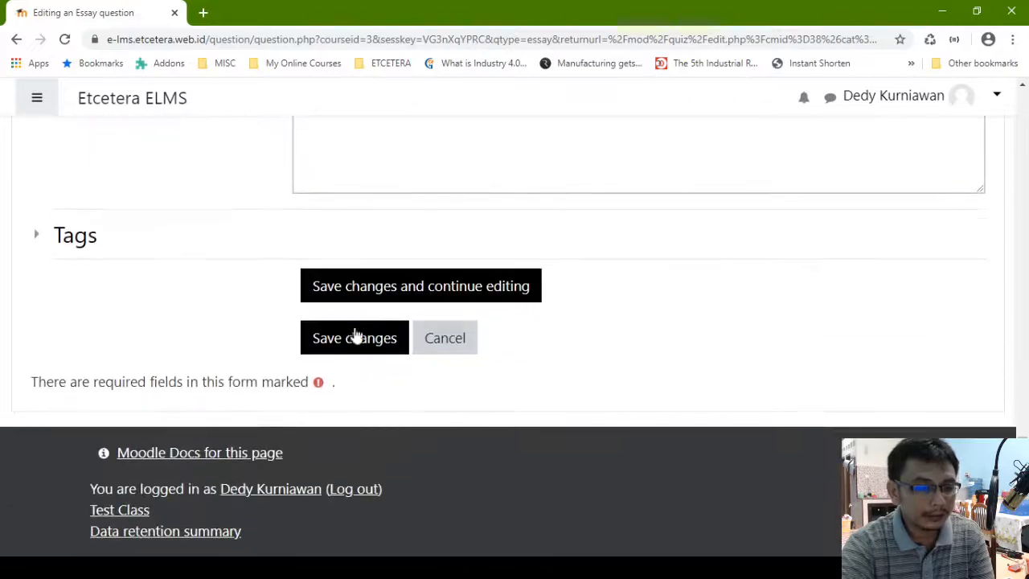
click(362, 340)
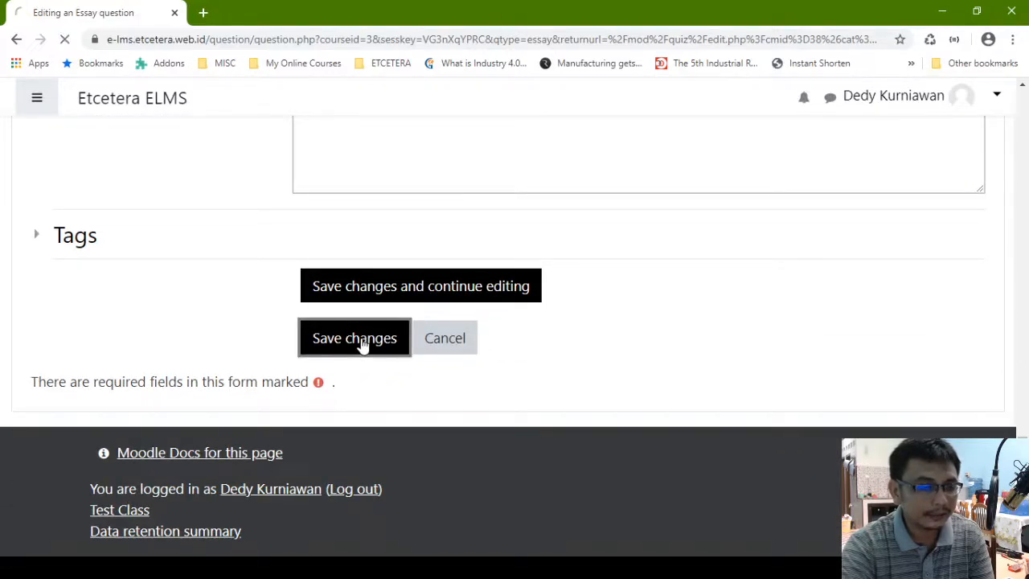
Examine the list of questions in Quiz 1, their individual marks and the total of marks
scroll(363, 345, down, 3)
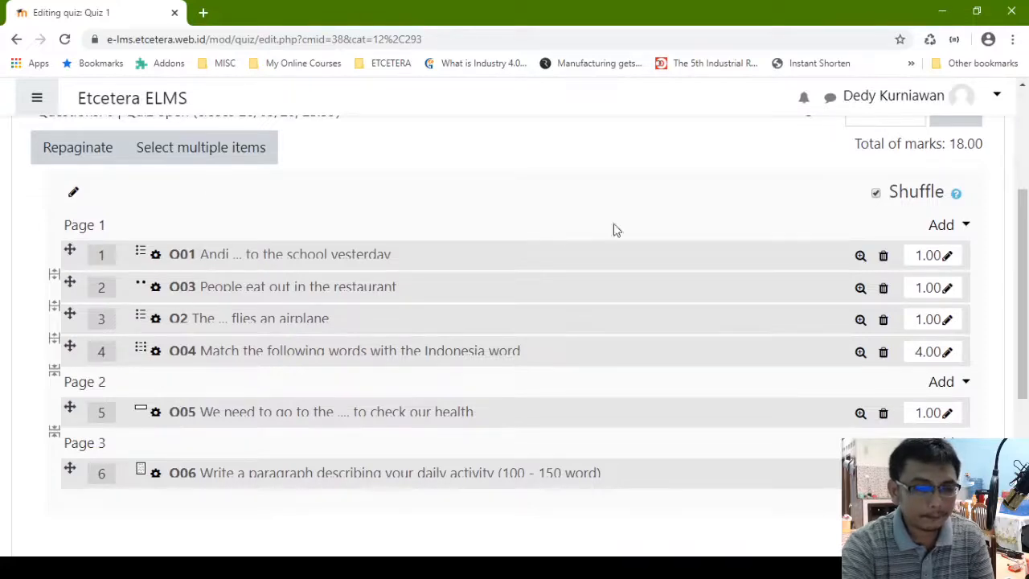
scroll(680, 351, down, 3)
scroll(292, 306, up, 3)
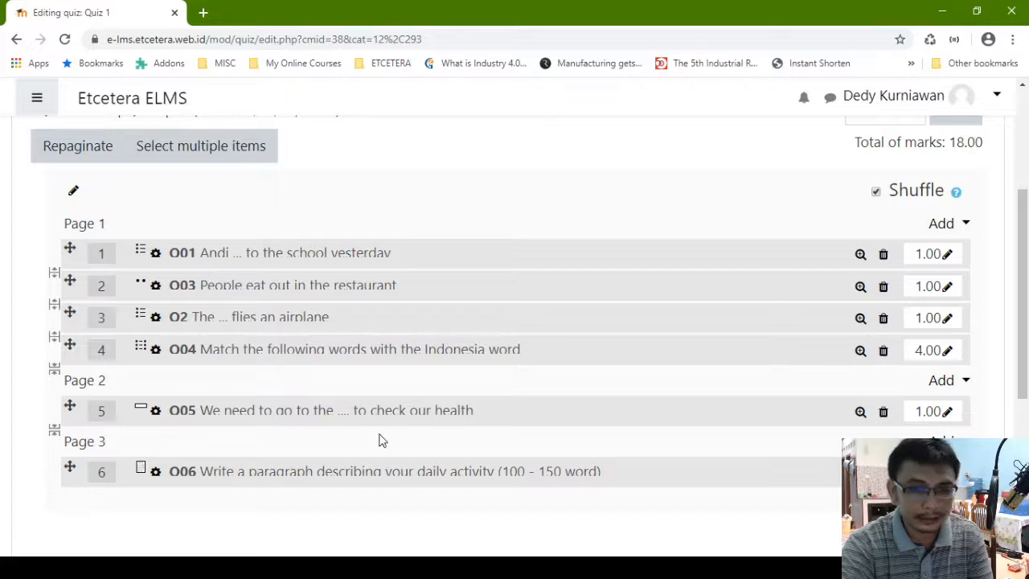
scroll(1027, 228, up, 2)
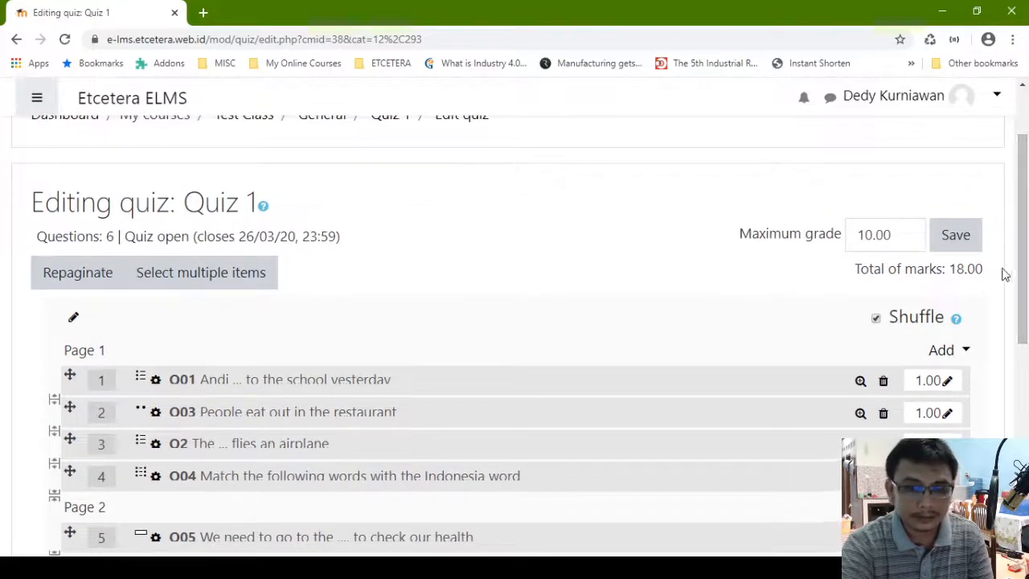
drag(994, 273, 916, 272)
click(952, 274)
click(959, 271)
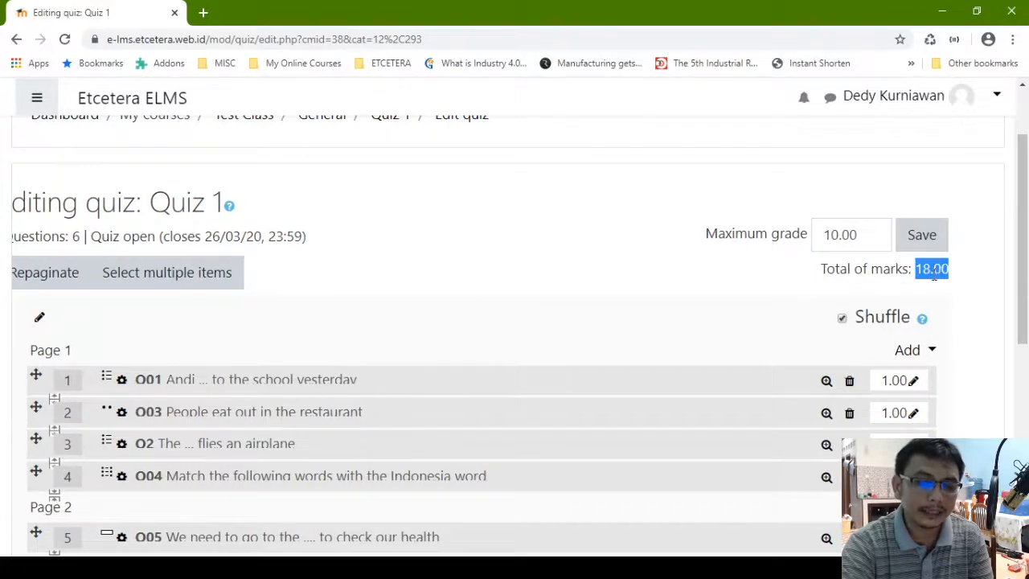
click(939, 290)
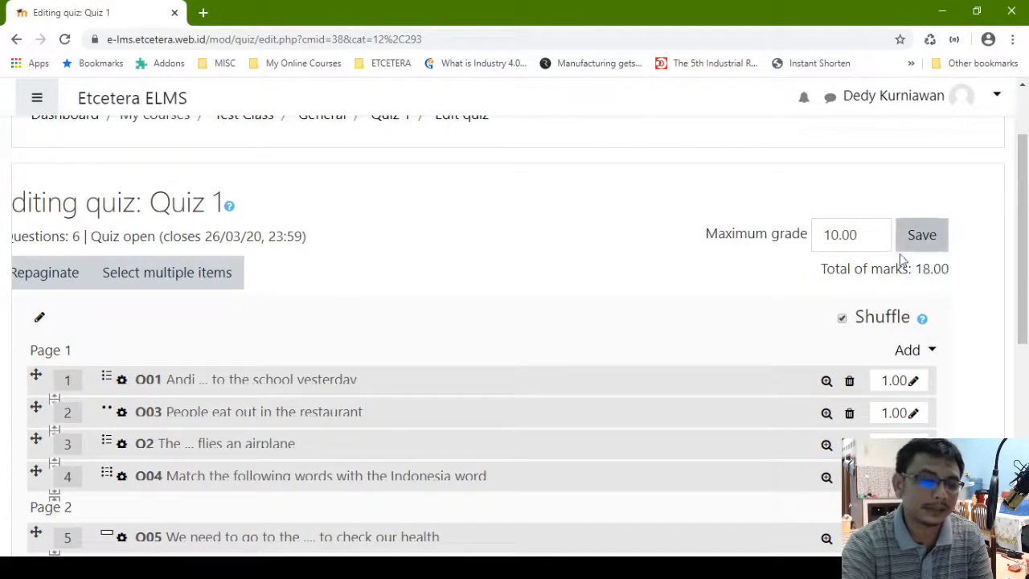
scroll(868, 298, down, 2)
scroll(533, 257, down, 2)
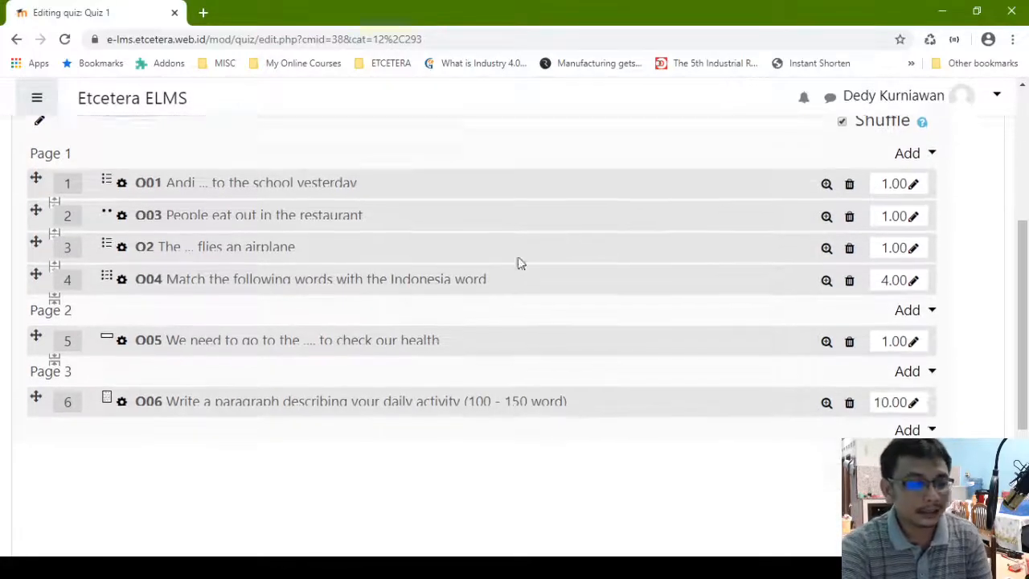
Move question Q05 ahead of Q04 and bring Q06 up so that all six questions share page 1
scroll(184, 276, up, 2)
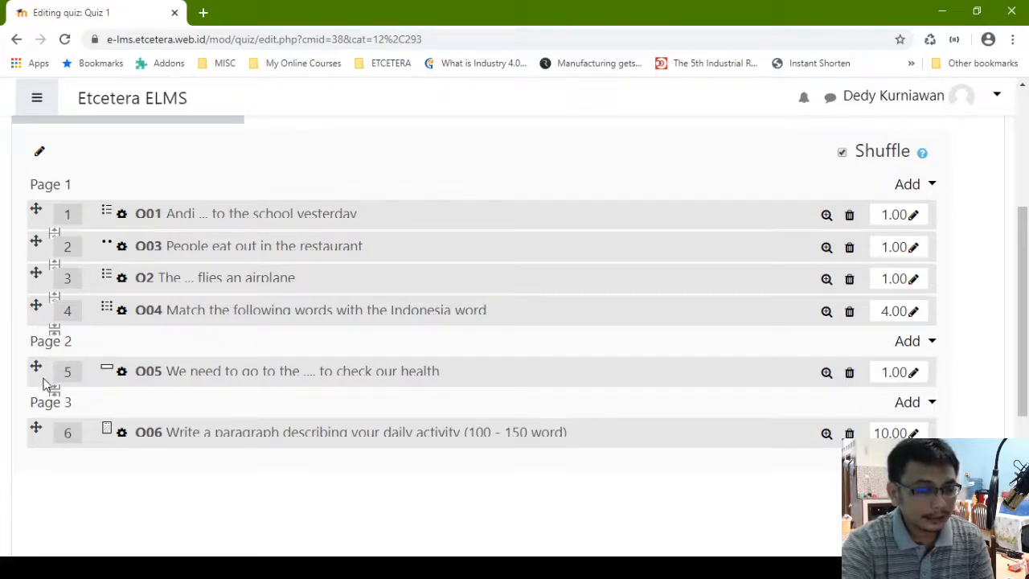
drag(39, 362, 38, 307)
drag(36, 404, 37, 362)
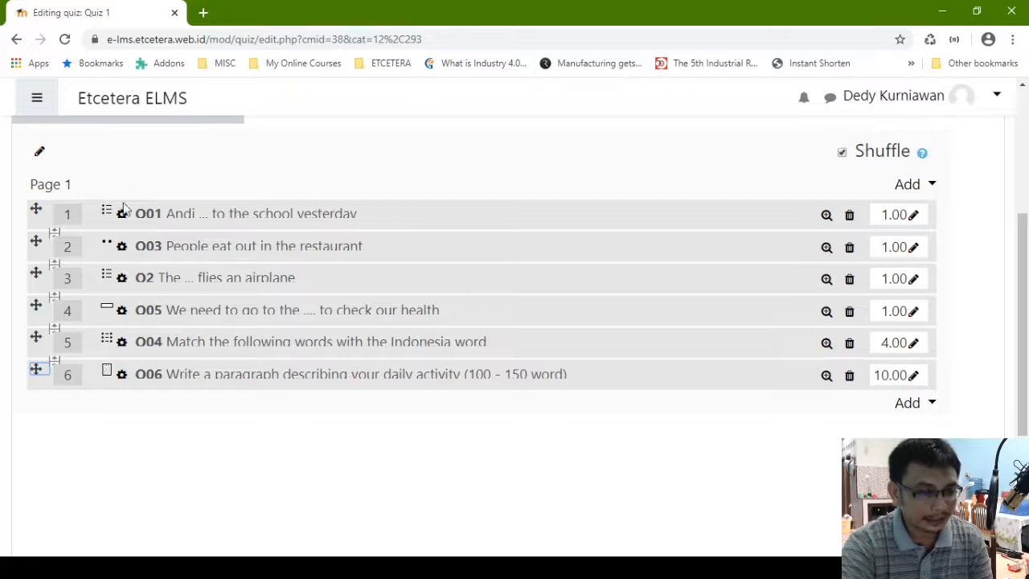
Switch the Shuffle option for the quiz questions off and back on
scroll(900, 251, up, 3)
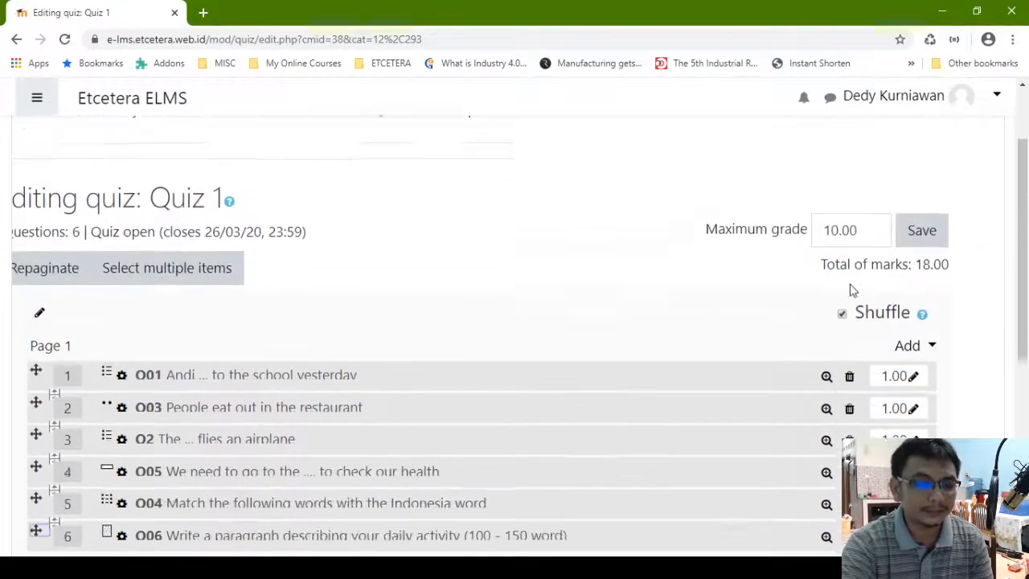
scroll(863, 291, down, 2)
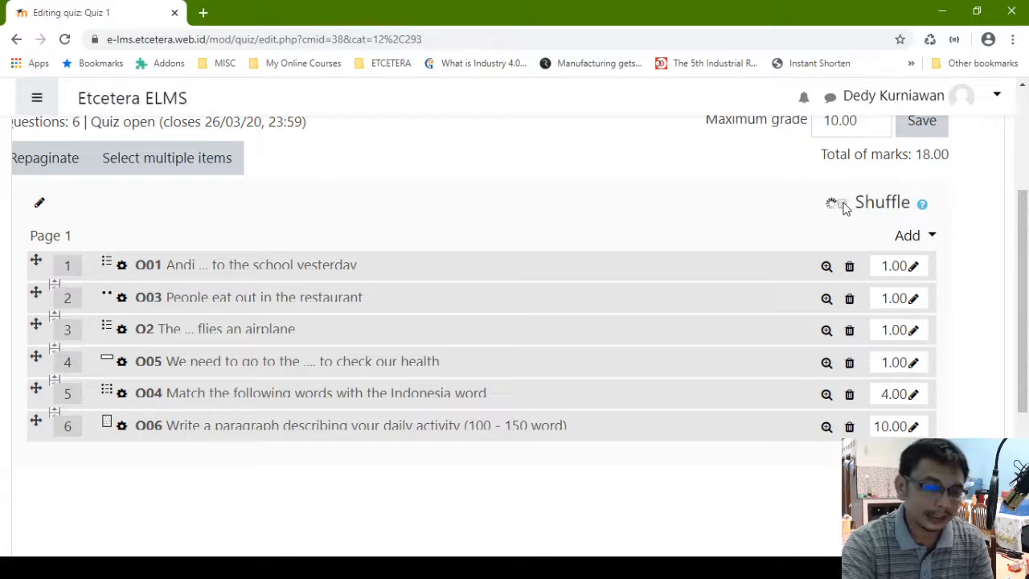
click(842, 204)
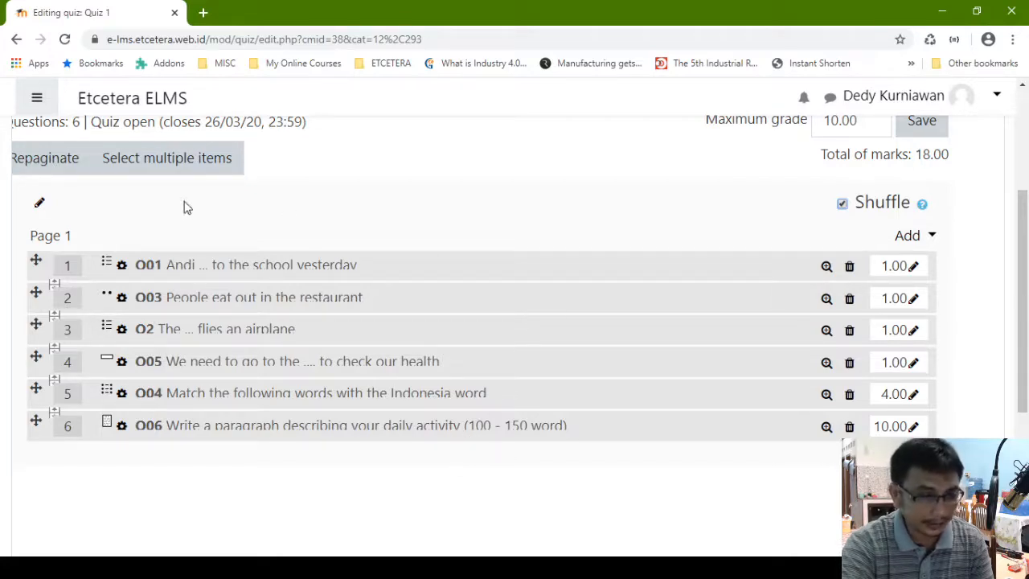
Repaginate Quiz 1 with 3 questions per page and check the resulting page layout
click(53, 161)
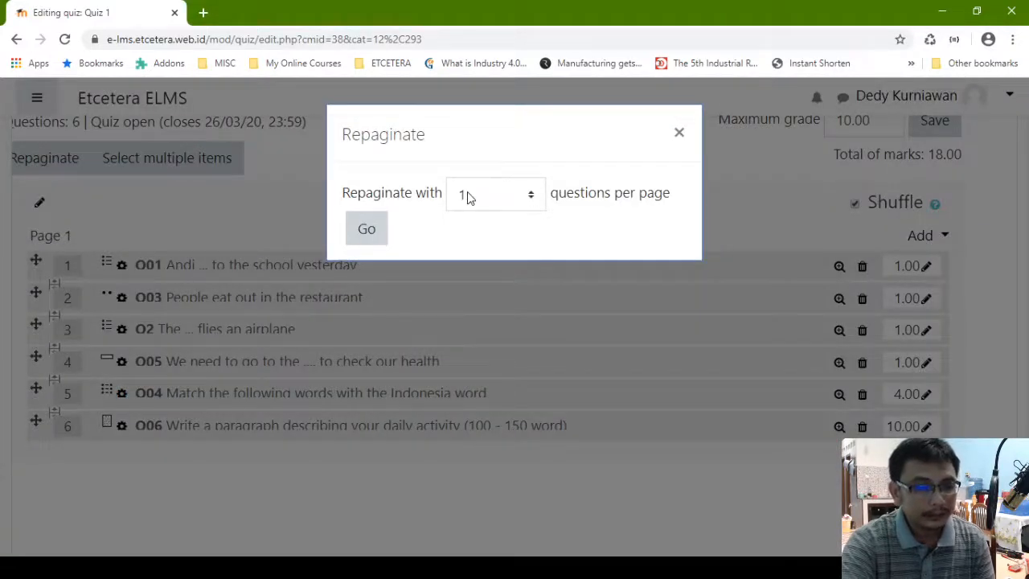
click(533, 196)
click(476, 286)
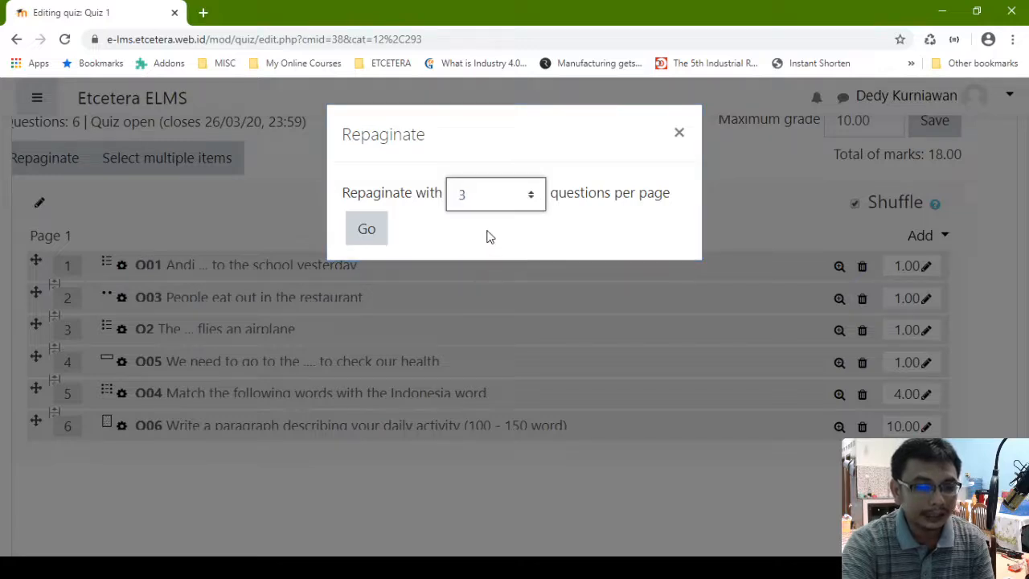
click(367, 231)
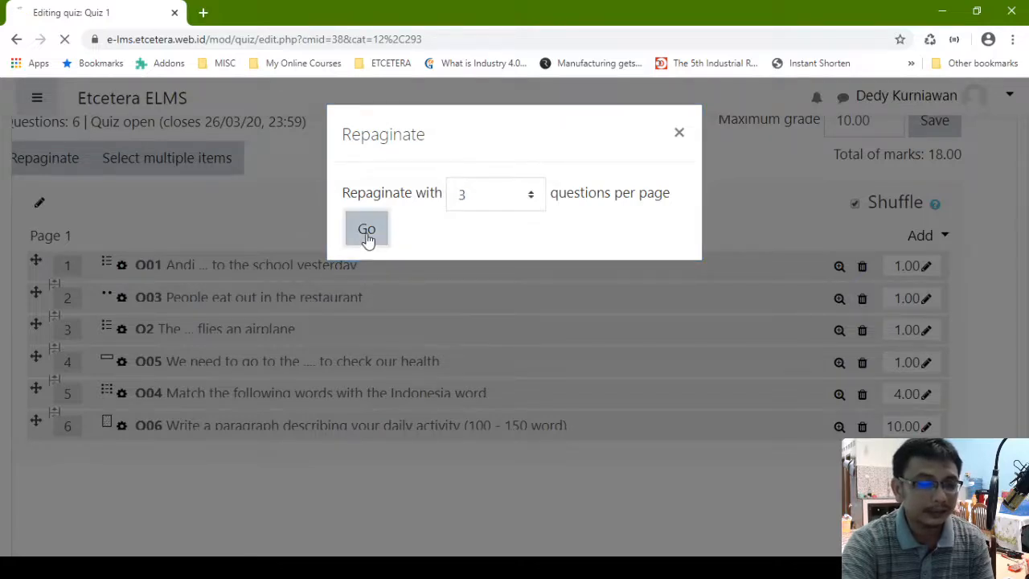
scroll(172, 298, down, 5)
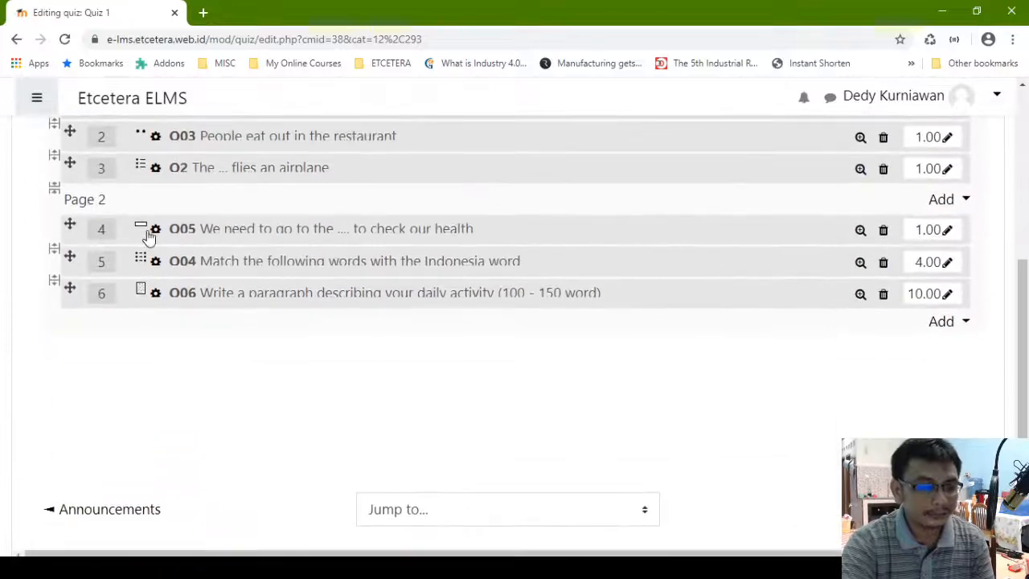
scroll(149, 235, up, 2)
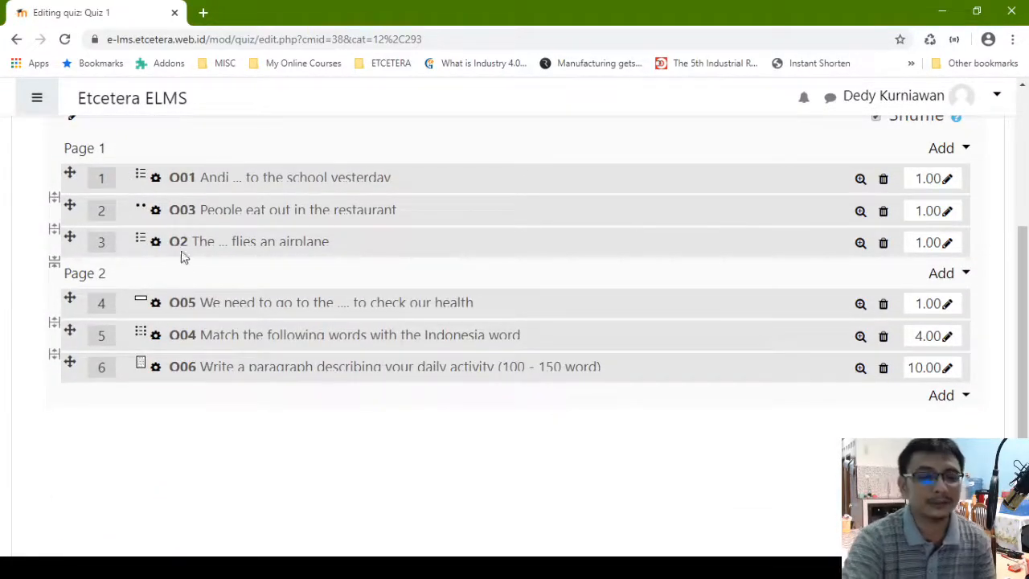
scroll(184, 264, up, 2)
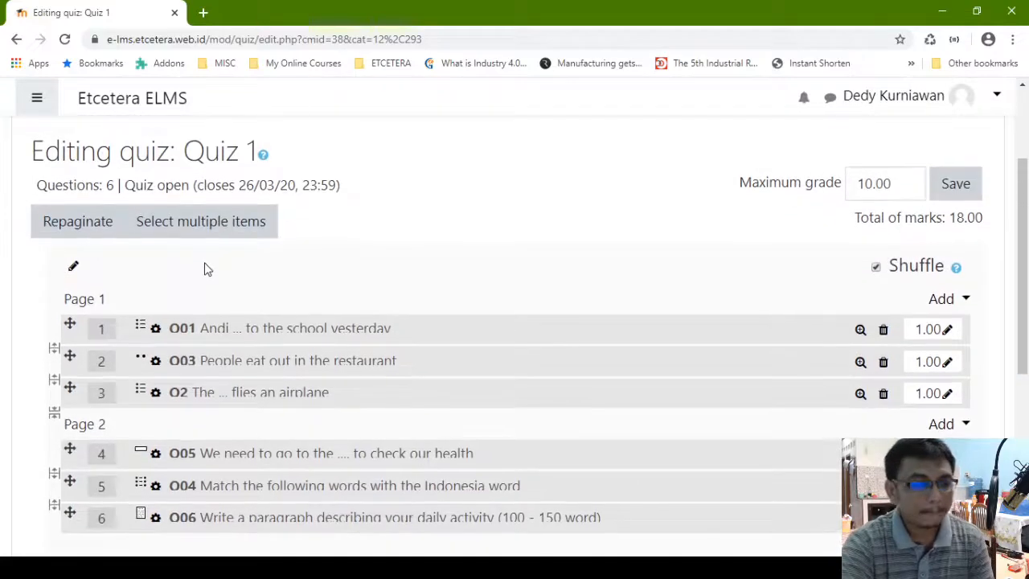
Save the maximum grade of 10.00 for Quiz 1 and review the value in its field
click(956, 196)
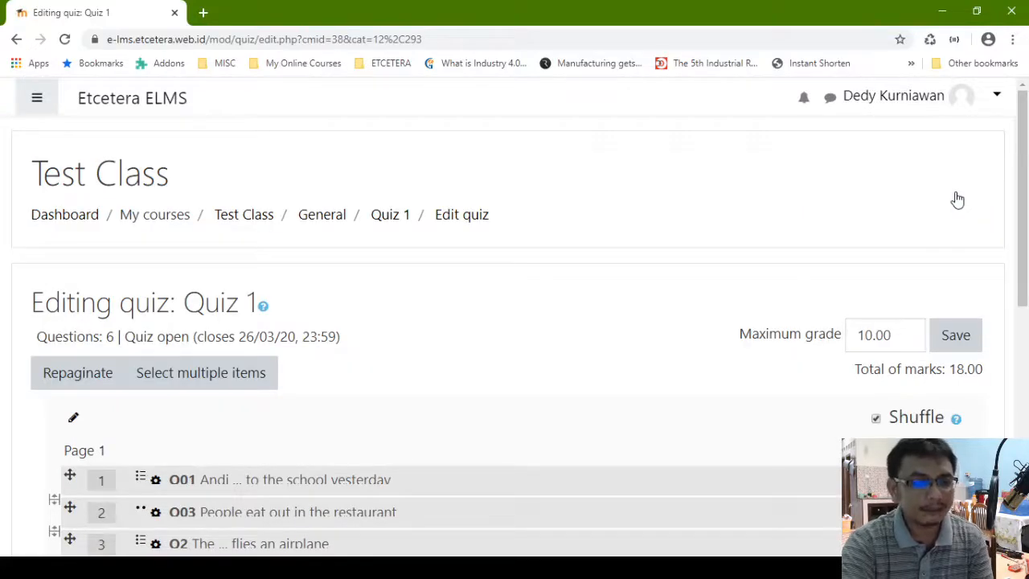
scroll(957, 200, down, 3)
scroll(956, 200, up, 2)
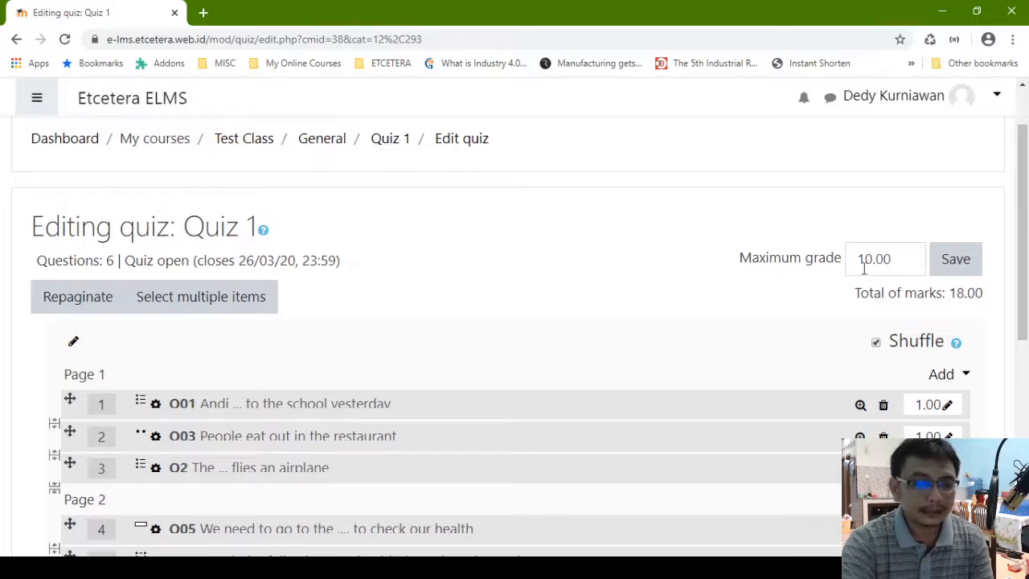
click(901, 259)
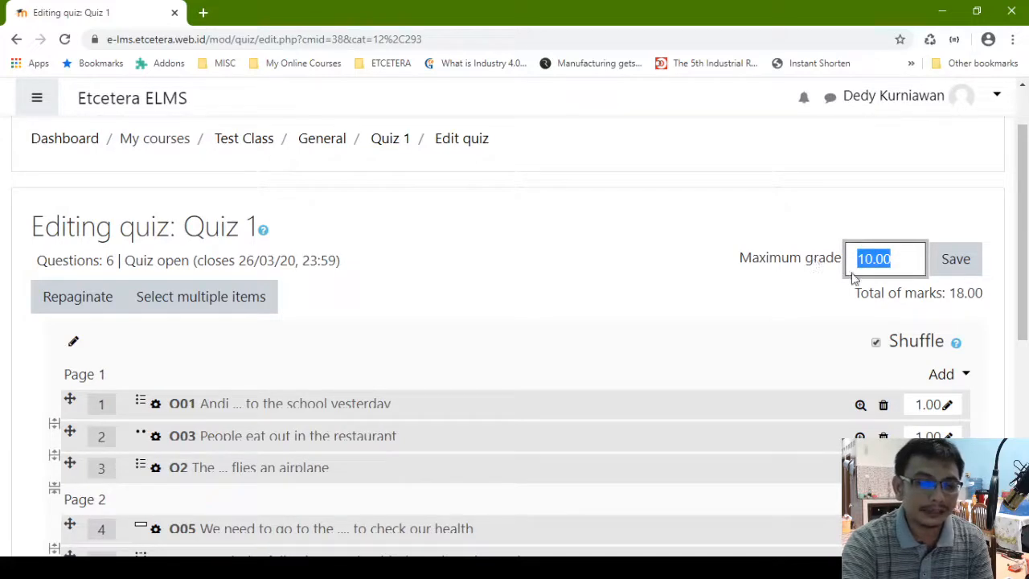
click(895, 259)
drag(896, 259, 738, 273)
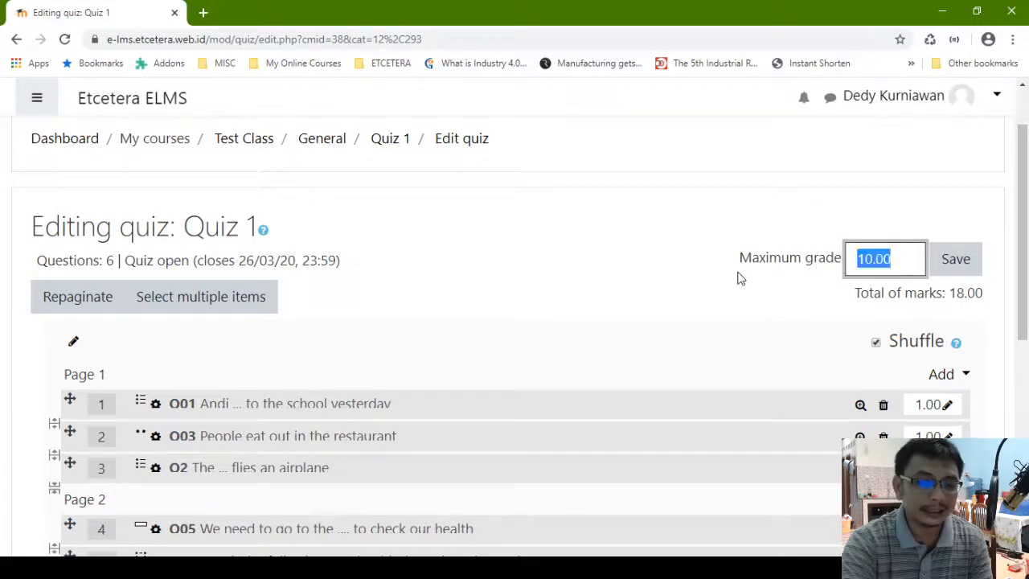
click(905, 263)
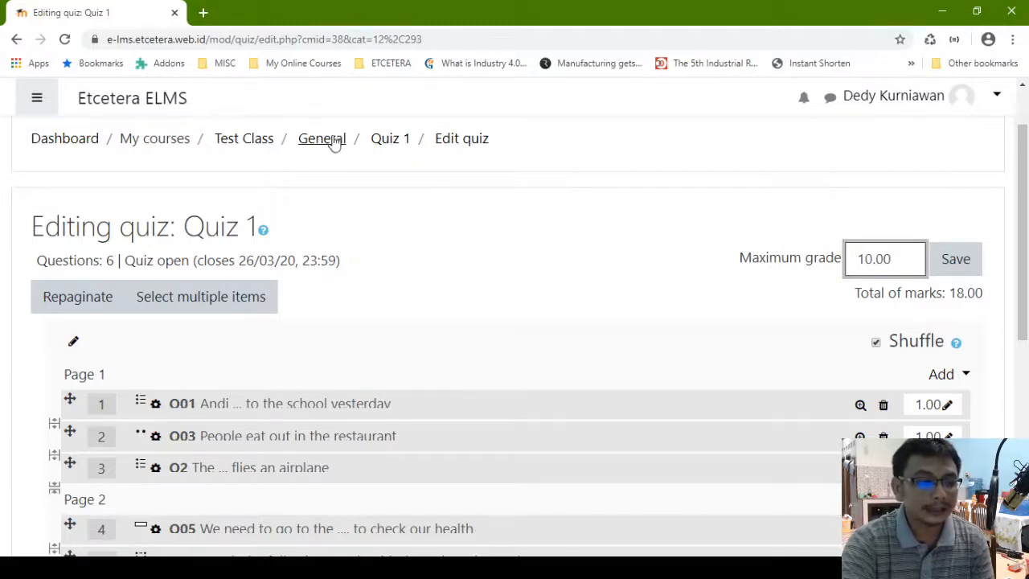
Return to the Test Class course page and turn editing off
click(246, 144)
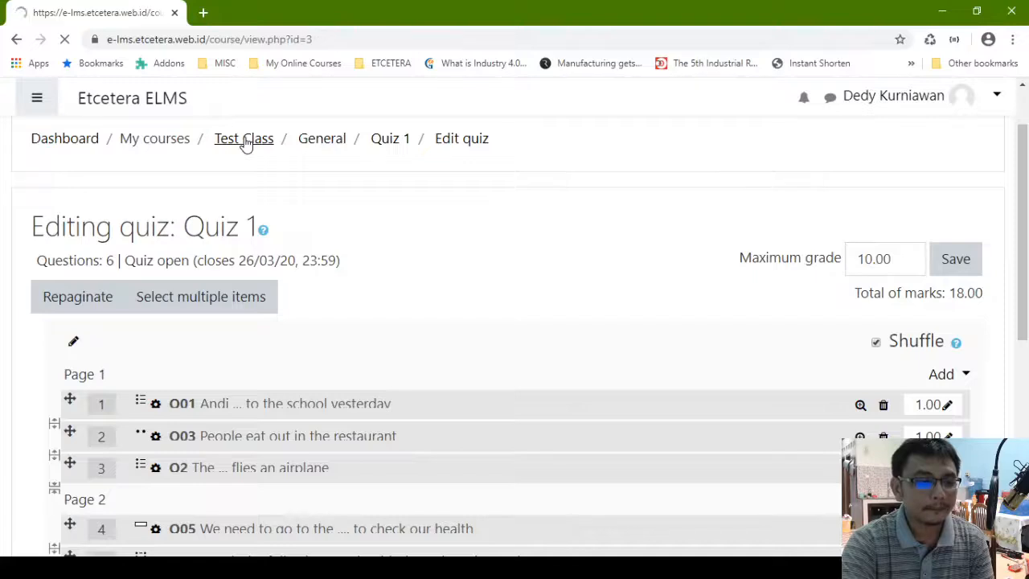
scroll(305, 242, down, 3)
scroll(133, 233, up, 1)
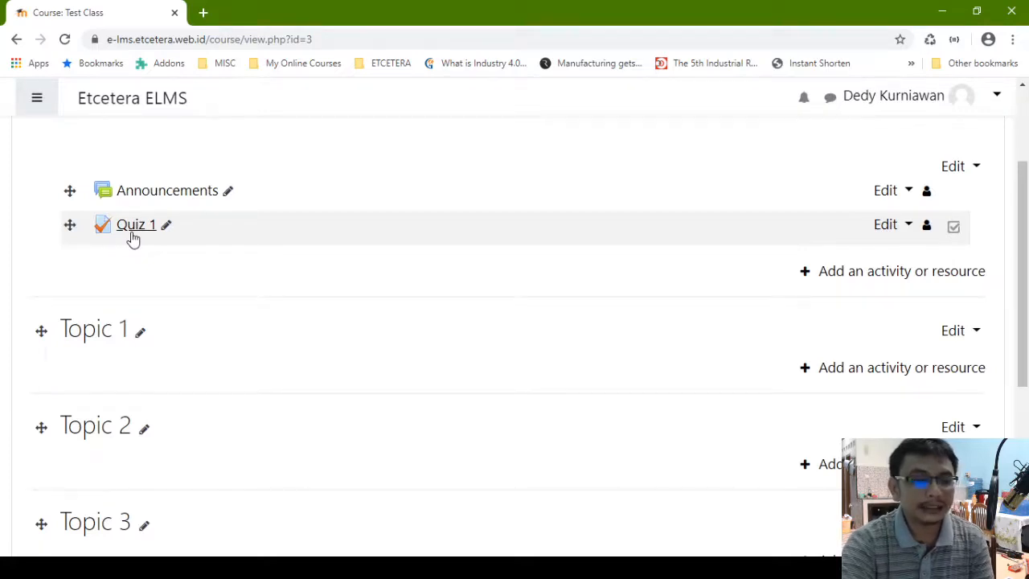
scroll(793, 201, up, 2)
click(975, 172)
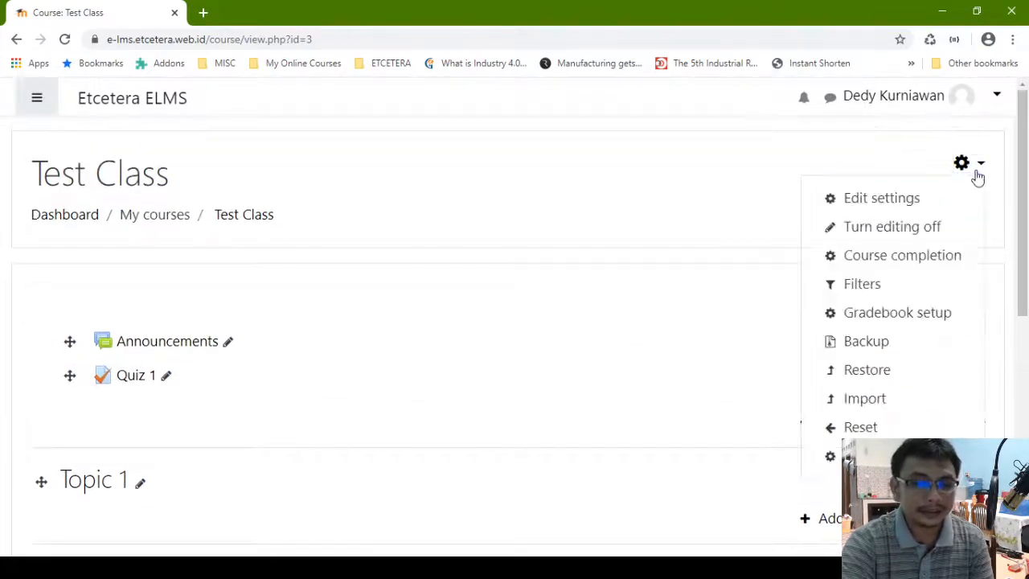
click(892, 228)
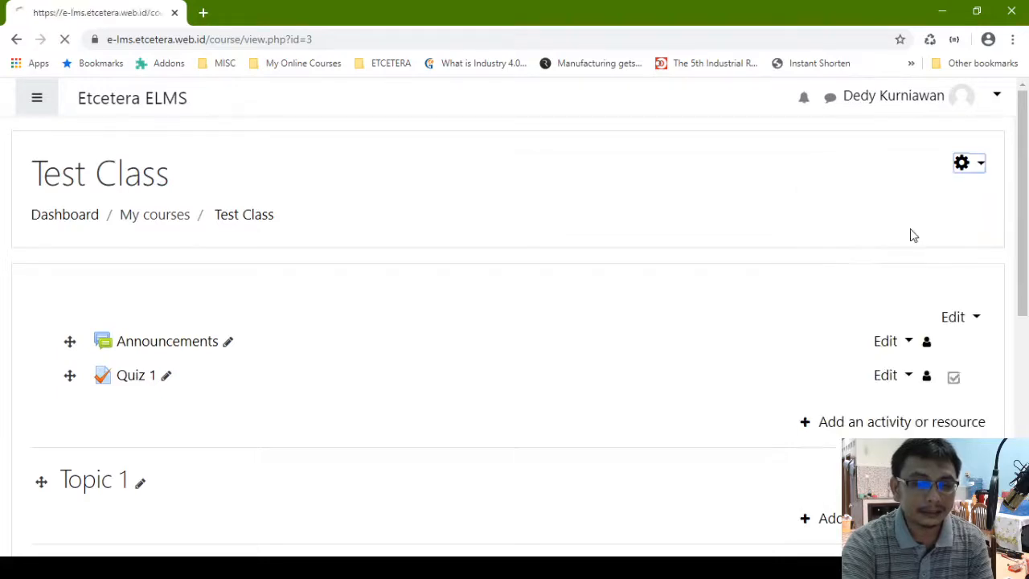
scroll(705, 257, down, 3)
scroll(273, 266, up, 1)
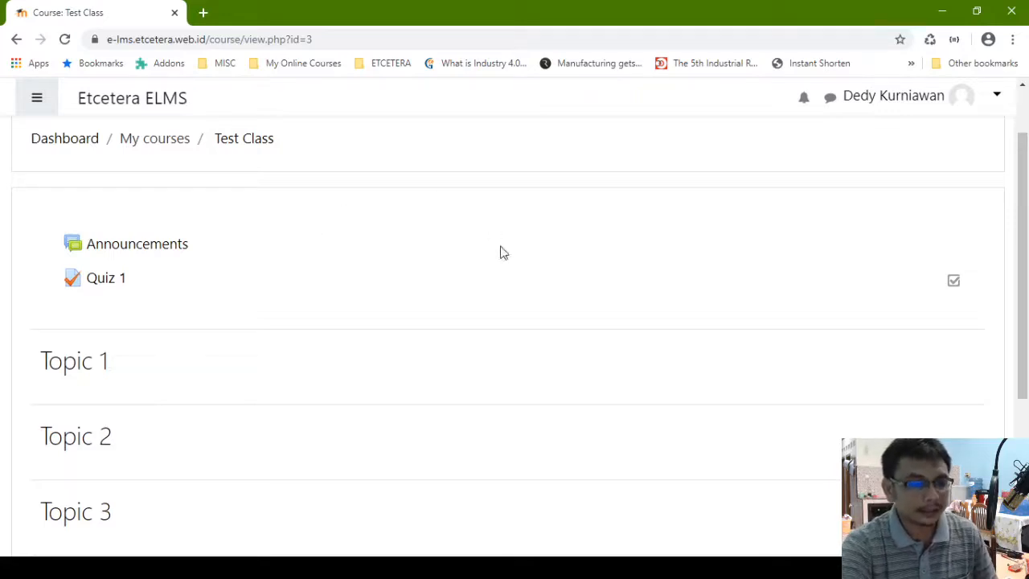
Open Quiz 1 and review its allowed attempts, closing date, time limit and grading method
click(105, 289)
scroll(105, 296, down, 3)
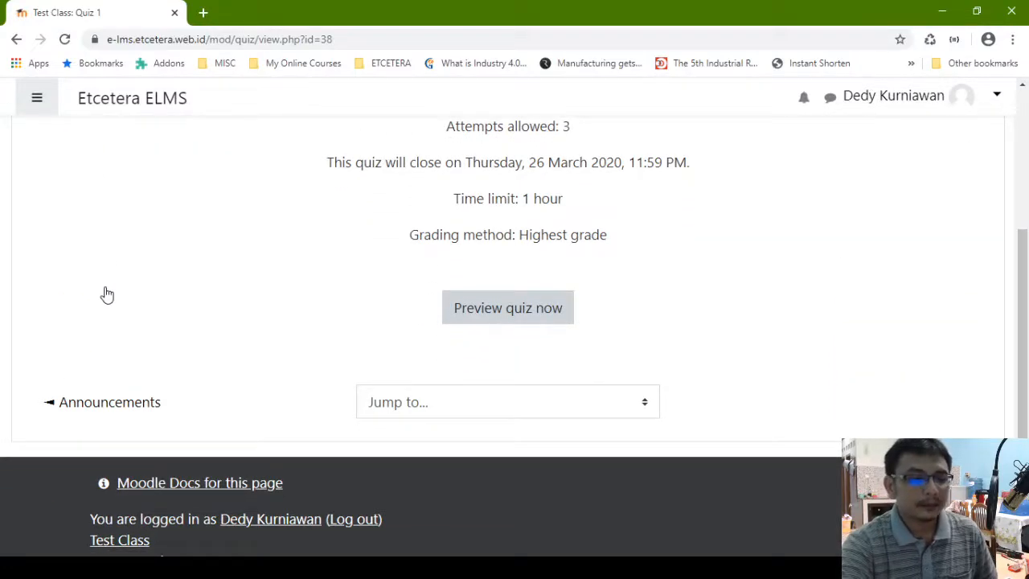
scroll(107, 295, up, 1)
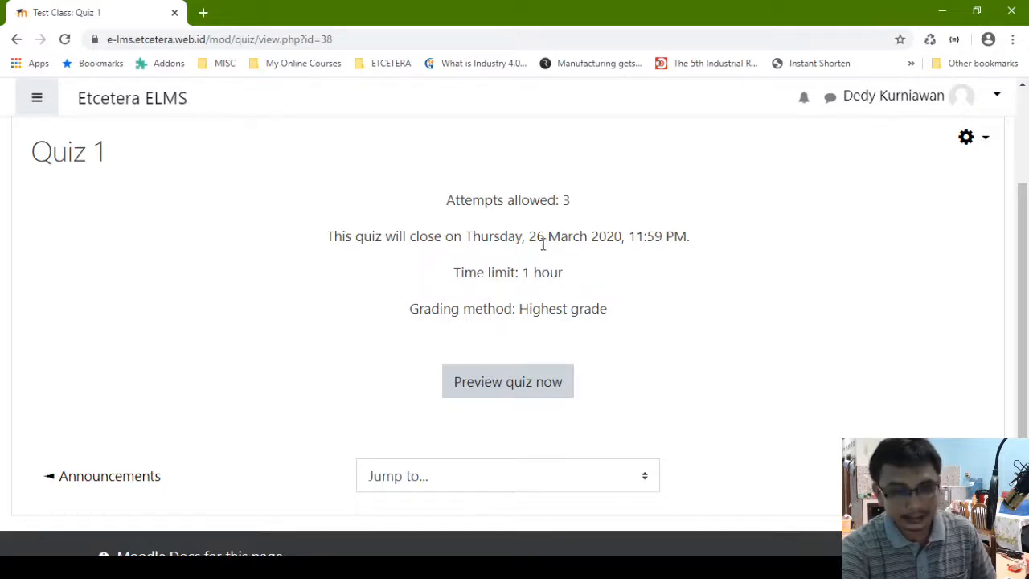
drag(530, 242, 541, 243)
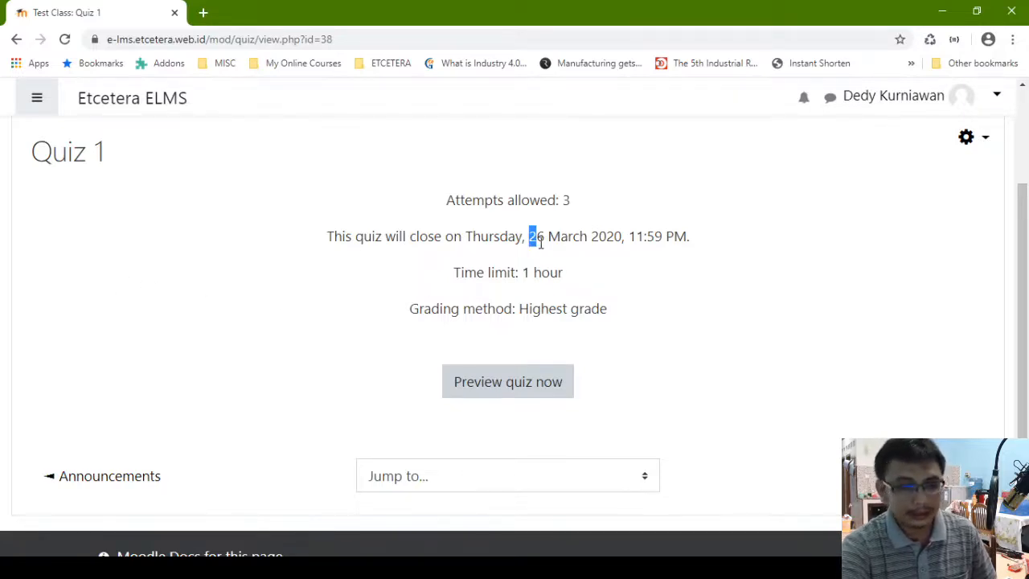
click(560, 250)
drag(708, 245, 442, 278)
click(588, 265)
click(731, 275)
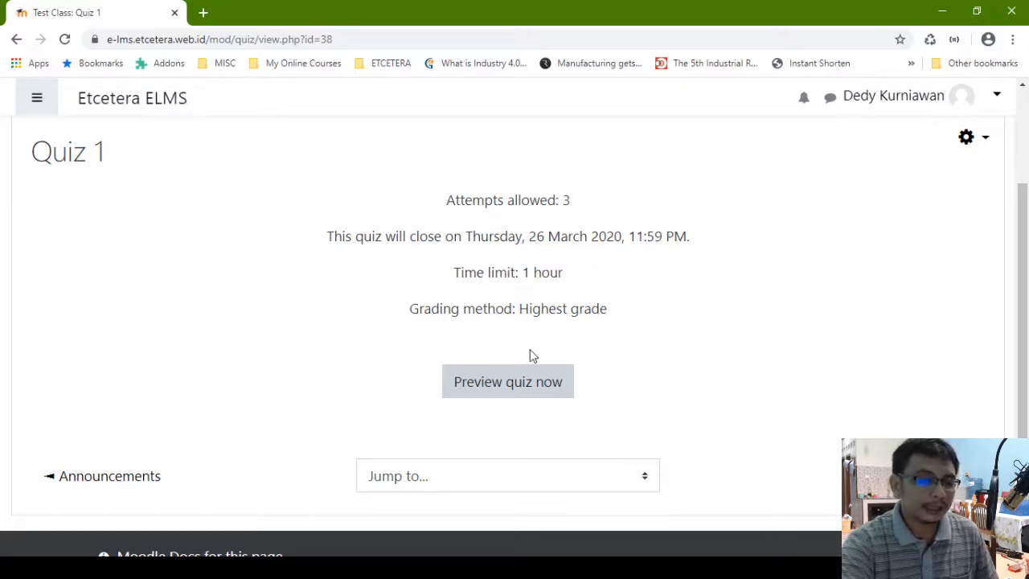
Start a timed preview attempt of Quiz 1 and look over its first question page
click(511, 392)
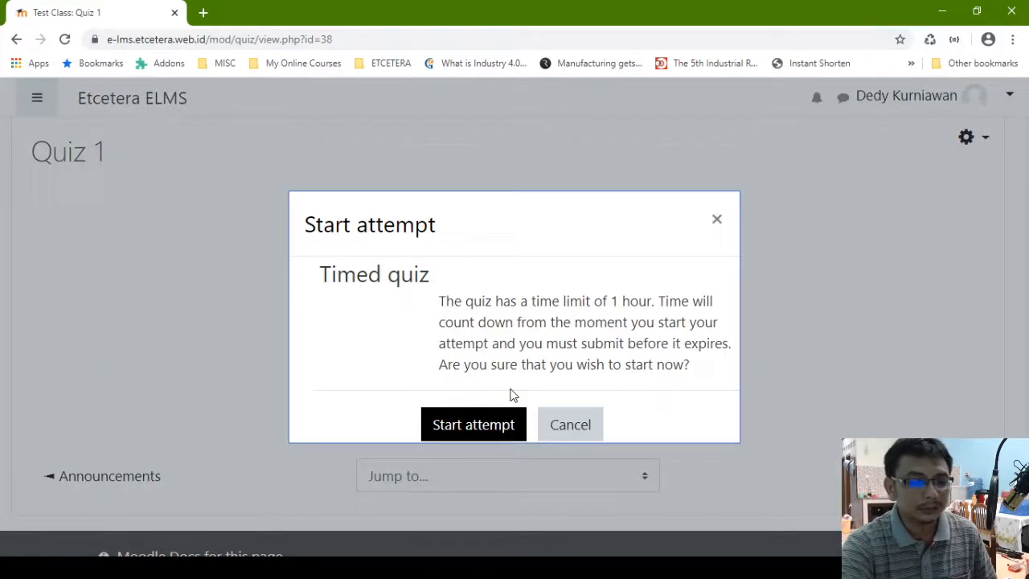
click(473, 425)
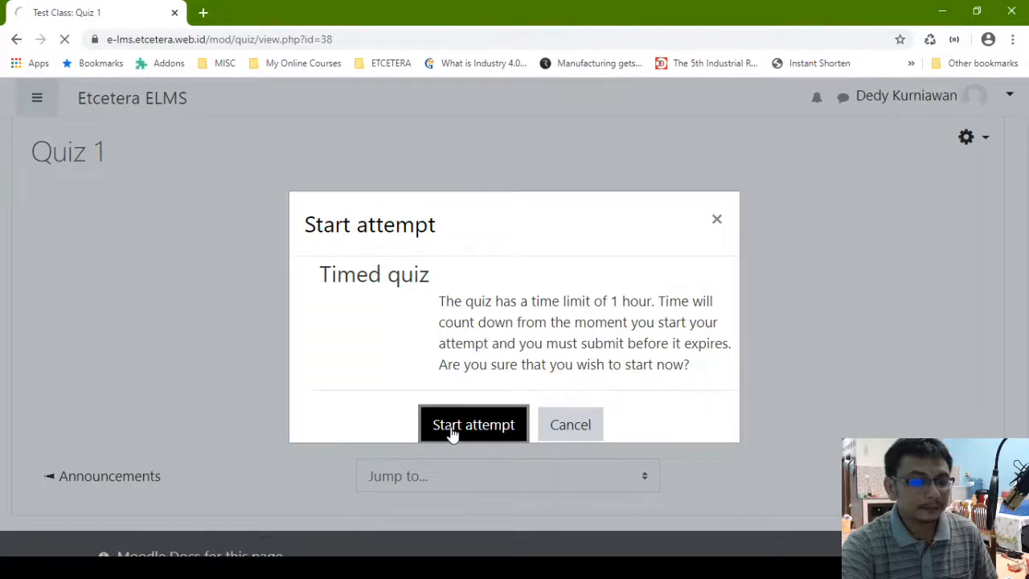
scroll(452, 434, down, 4)
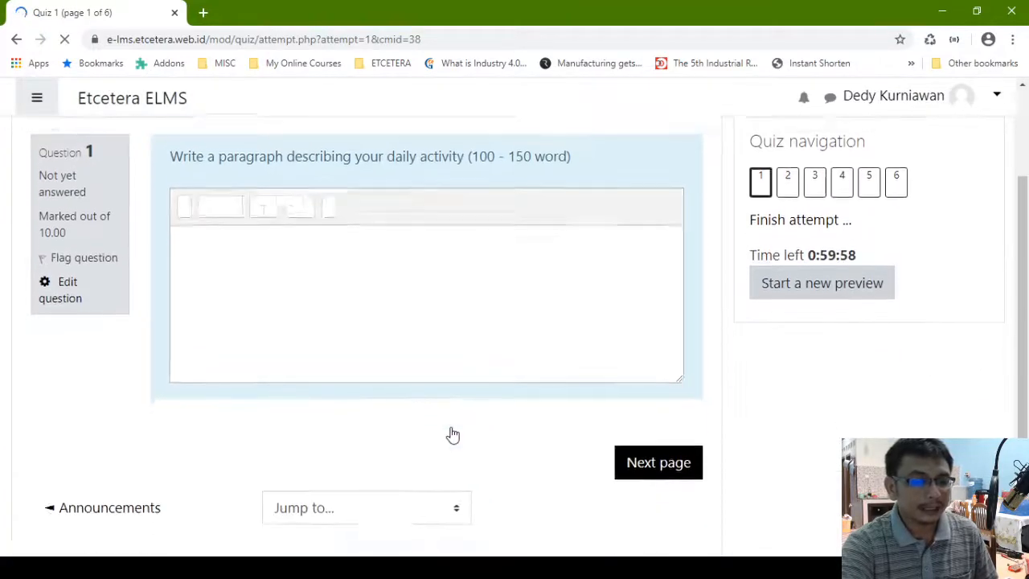
scroll(452, 434, up, 4)
scroll(390, 410, down, 3)
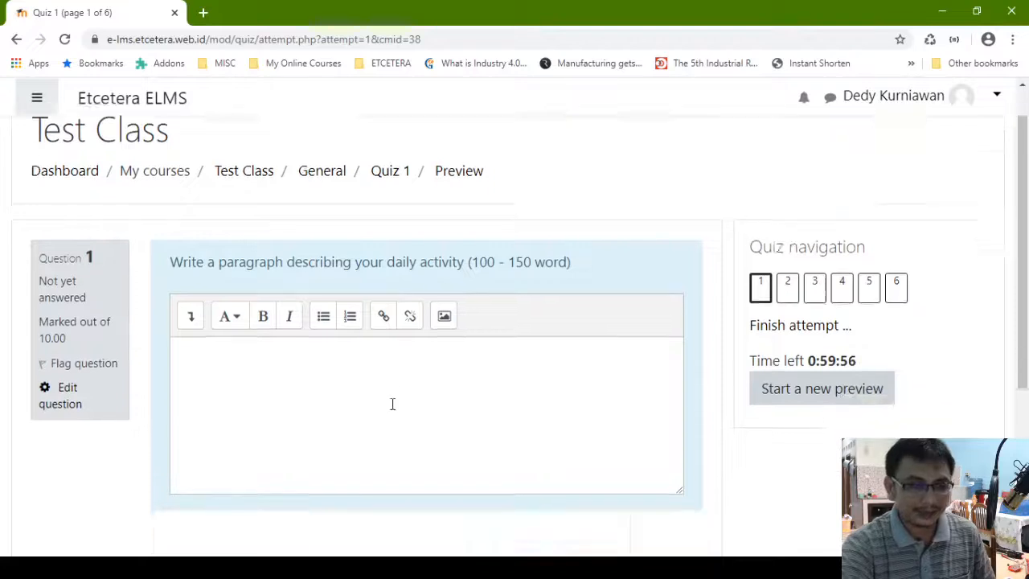
Answer question 1 with "Everyday I wake up at 5 o'clock. After that I take a bath and have breakfast" and go to question 2
click(326, 246)
scroll(354, 281, up, 2)
scroll(380, 316, up, 1)
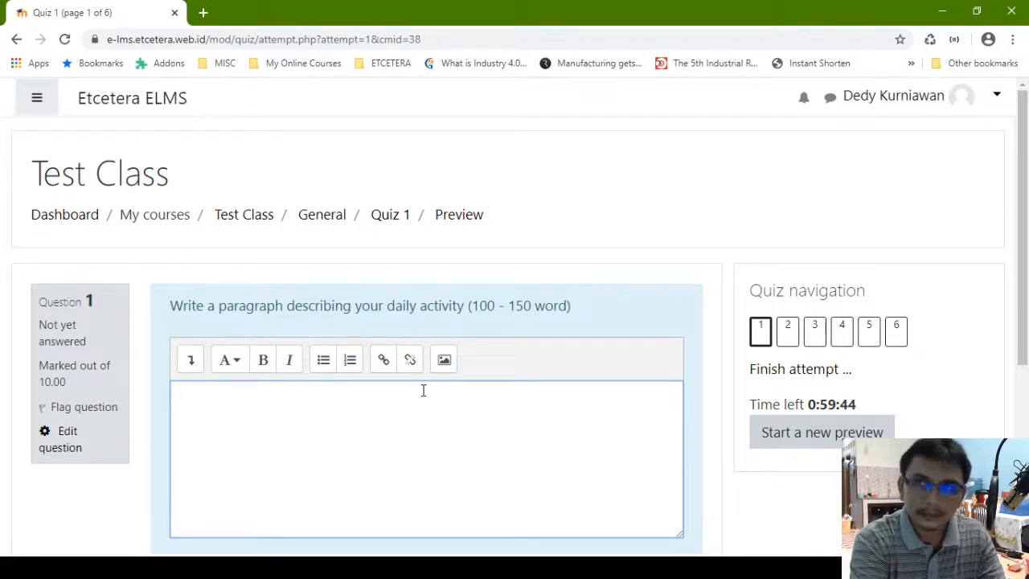
text(Ever)
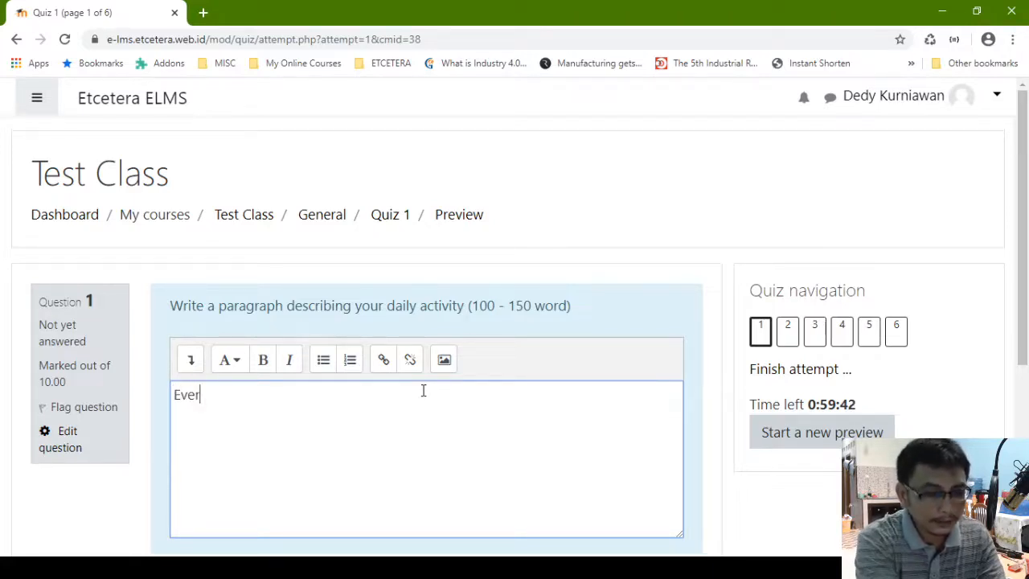
text(yday I wake up at 5 o'clock)
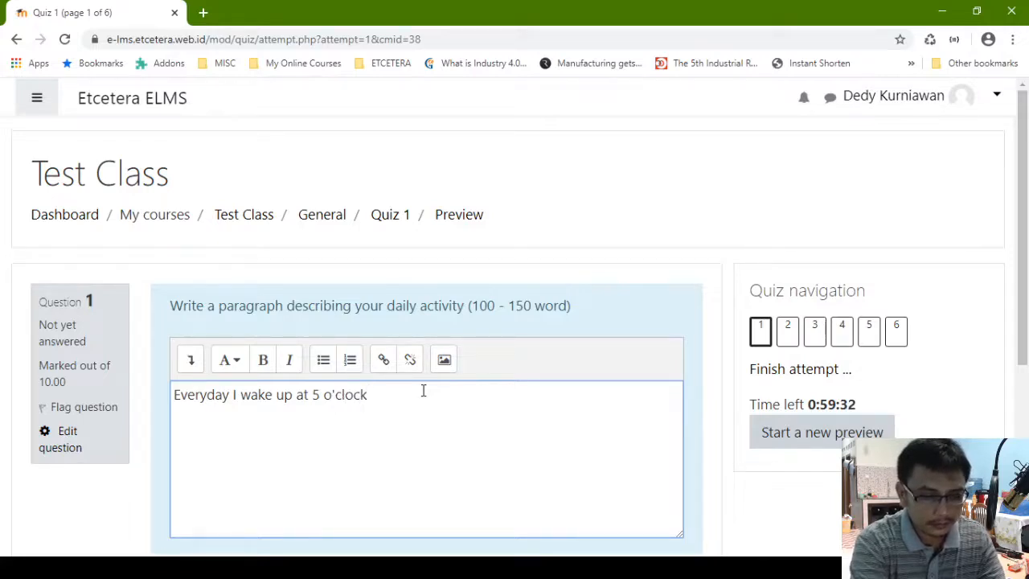
text(. After that )
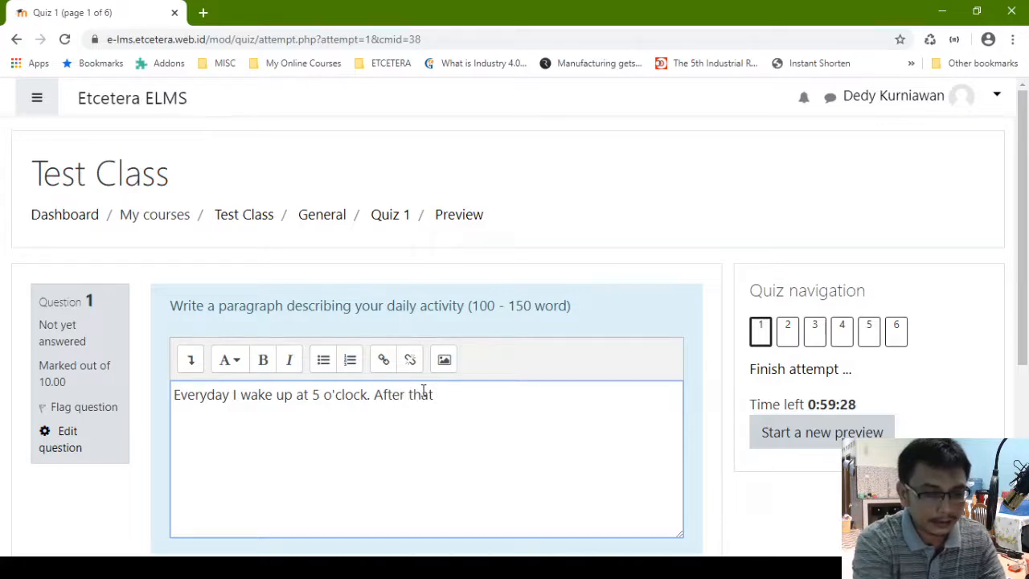
text(I take )
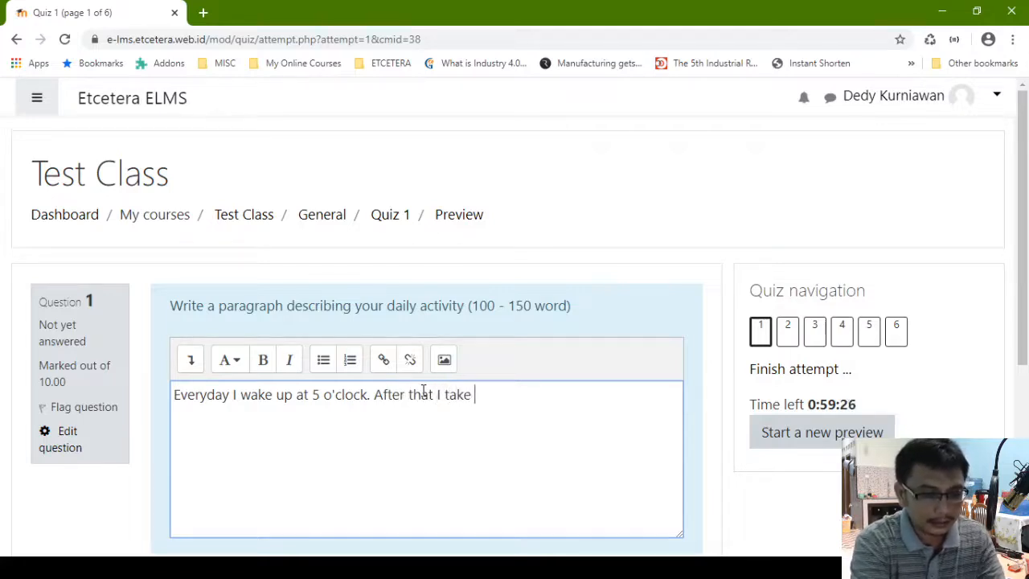
text(a bath and)
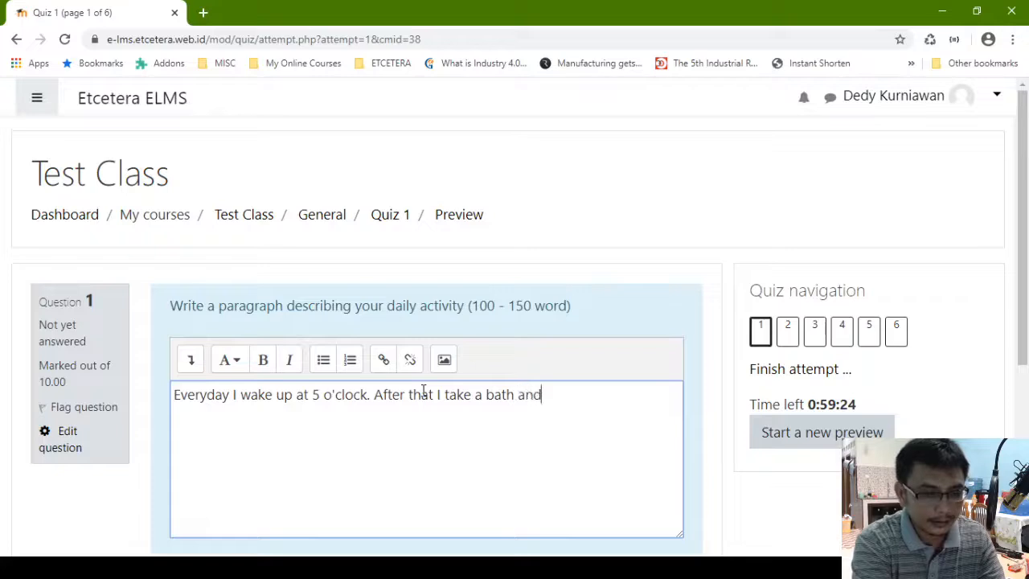
text( have )
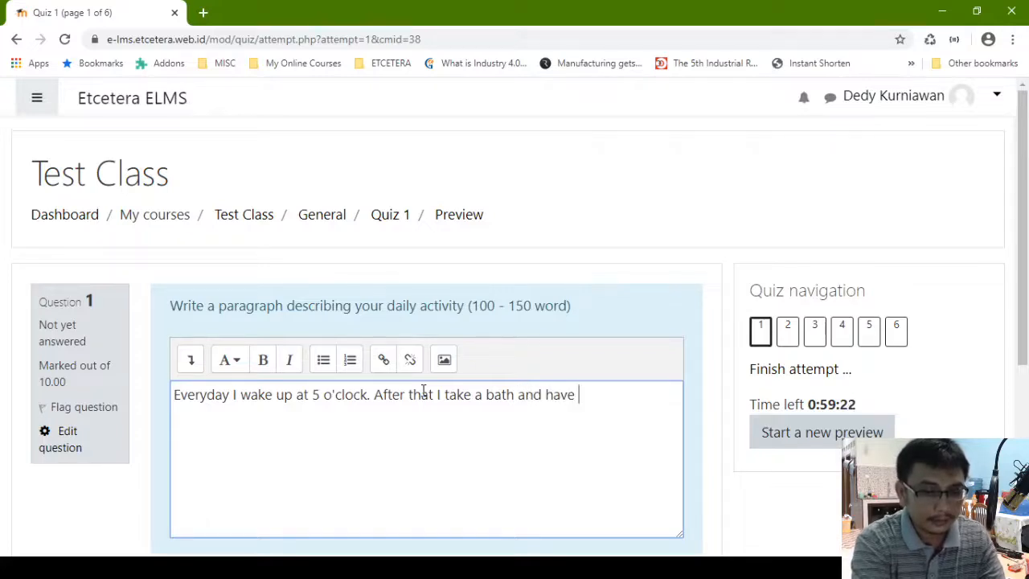
text(breakfast)
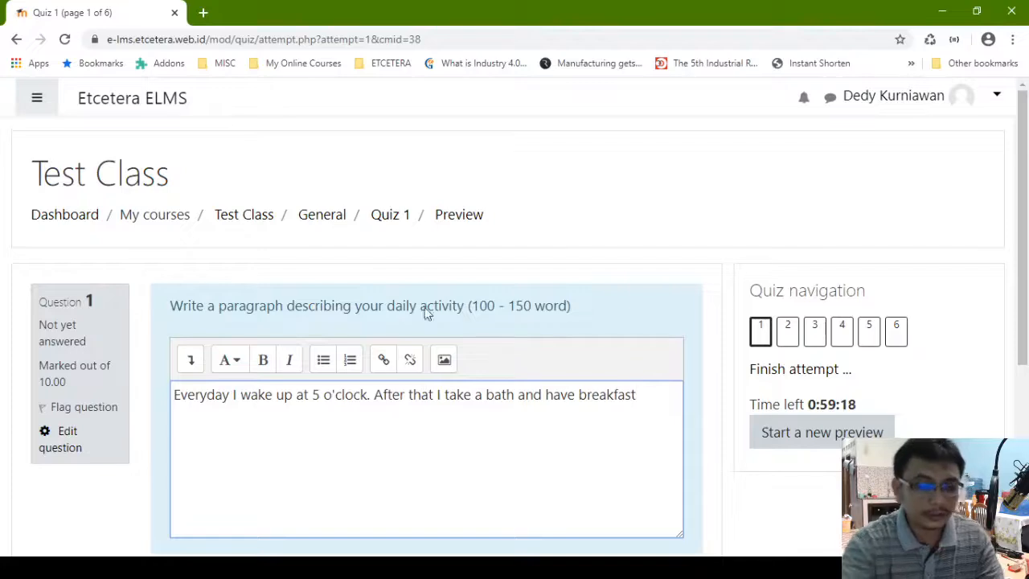
scroll(399, 400, down, 4)
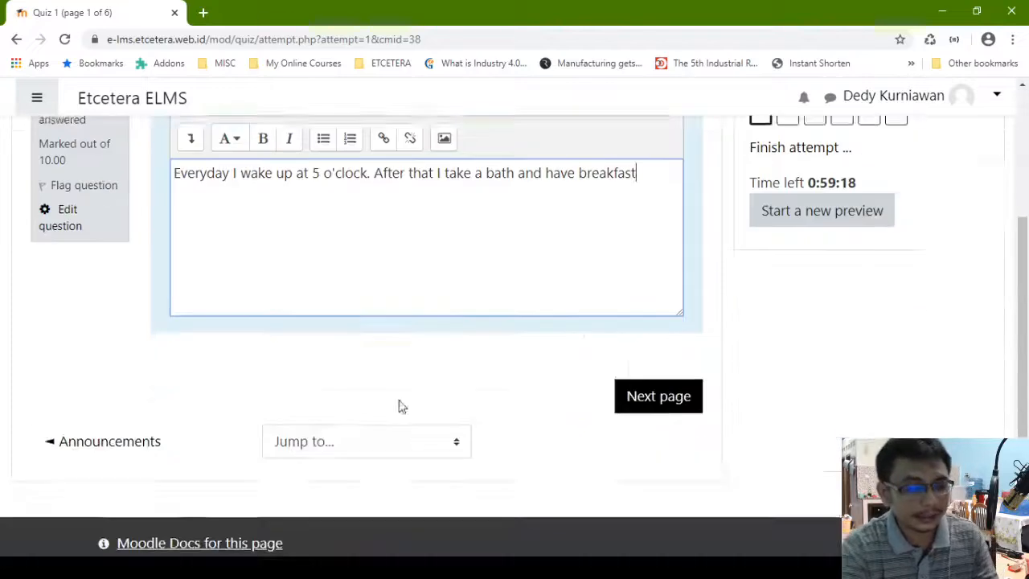
scroll(368, 379, up, 2)
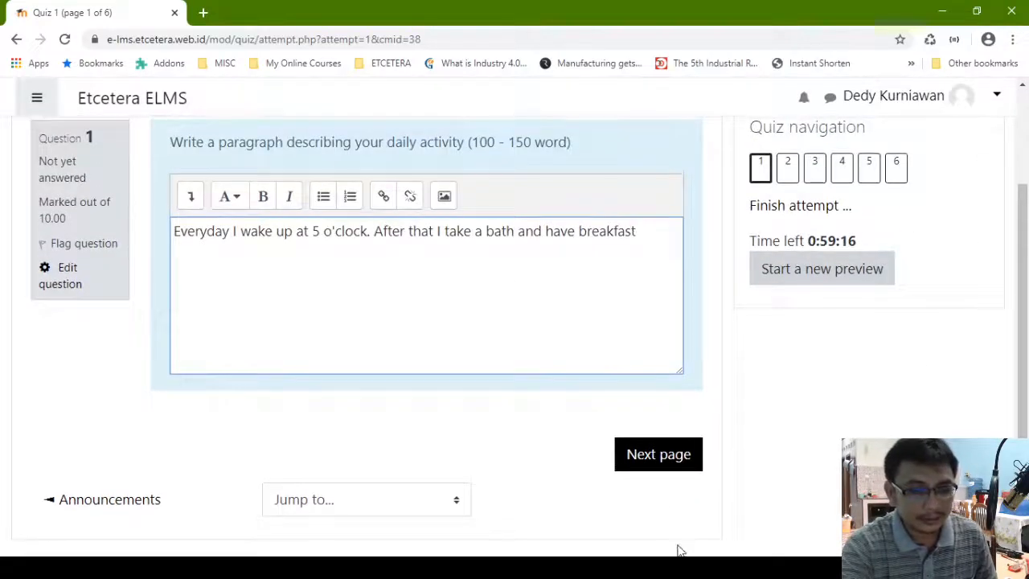
click(687, 470)
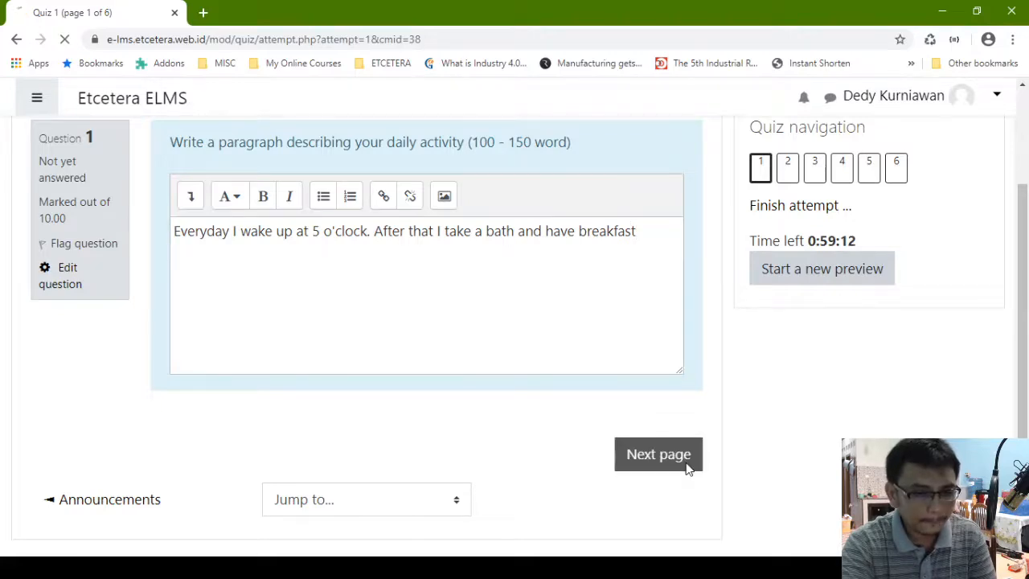
Answer the health check question with "hospital" and continue to question 3
scroll(685, 462, down, 3)
scroll(685, 461, up, 3)
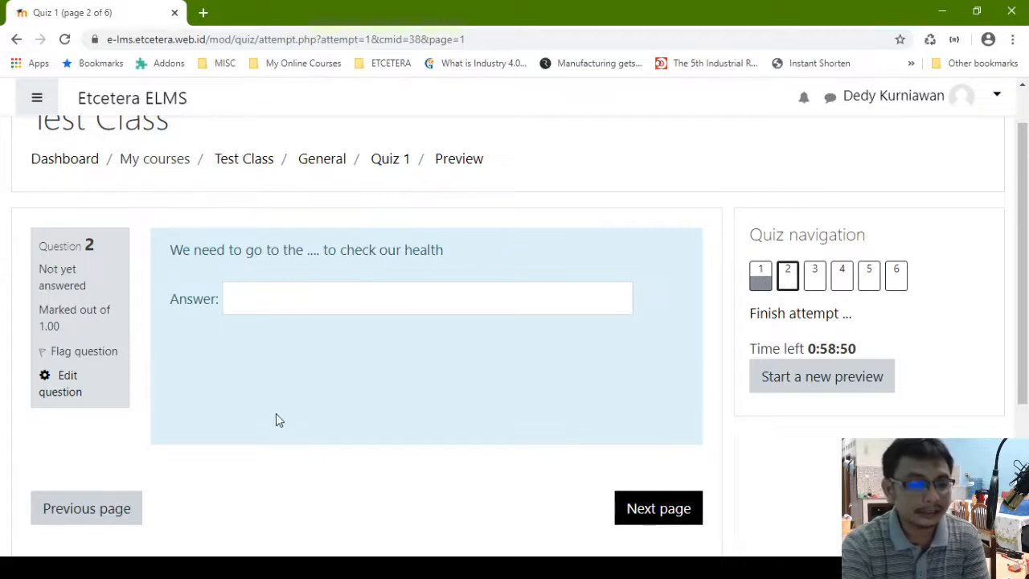
click(269, 309)
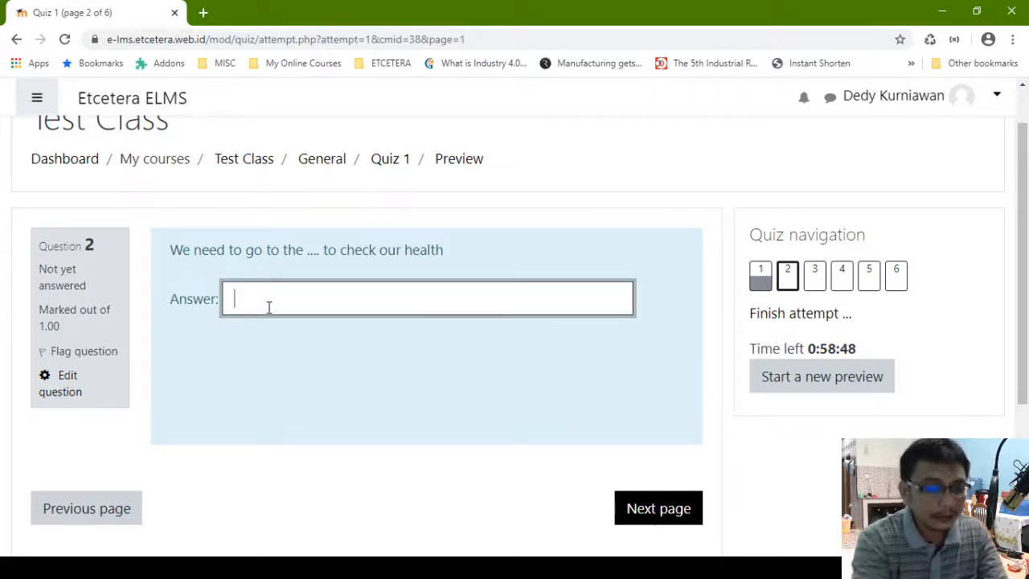
text(hospi)
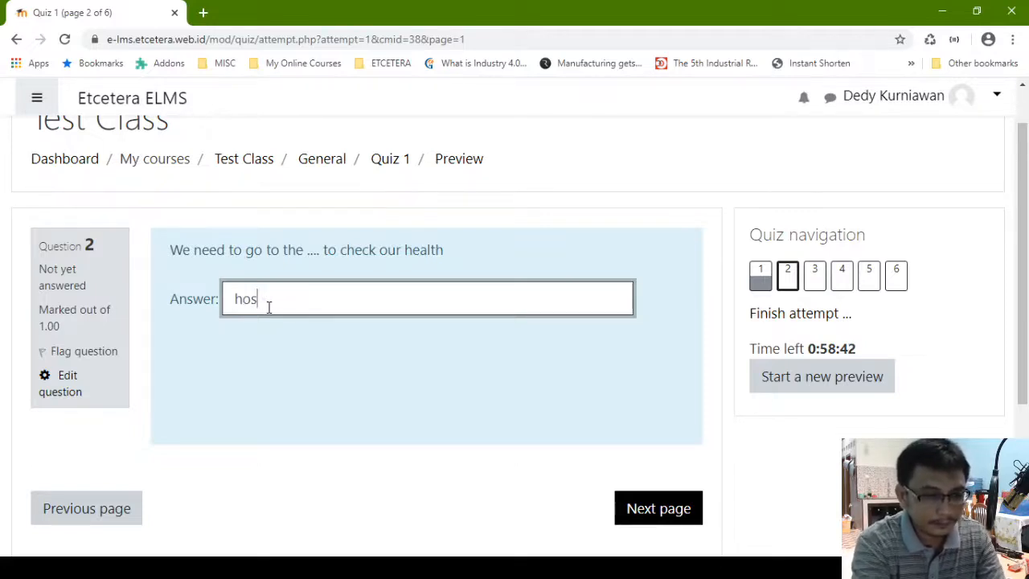
text(tal)
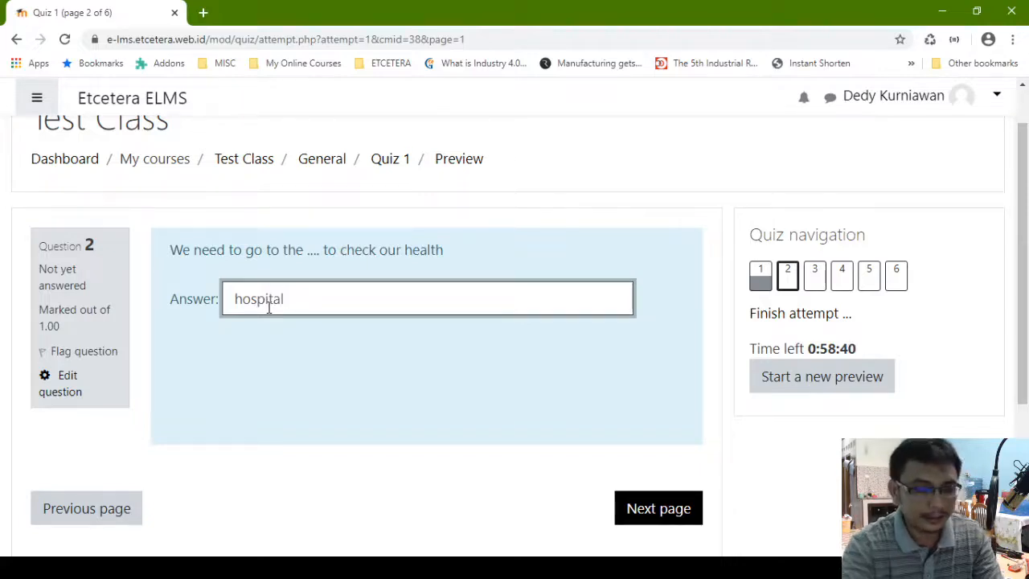
scroll(619, 467, down, 1)
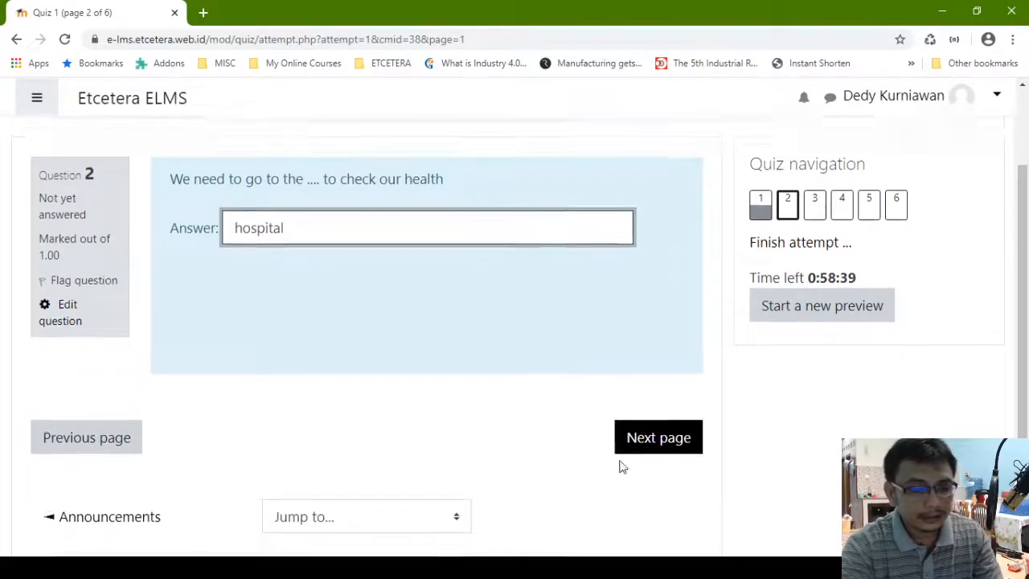
click(669, 435)
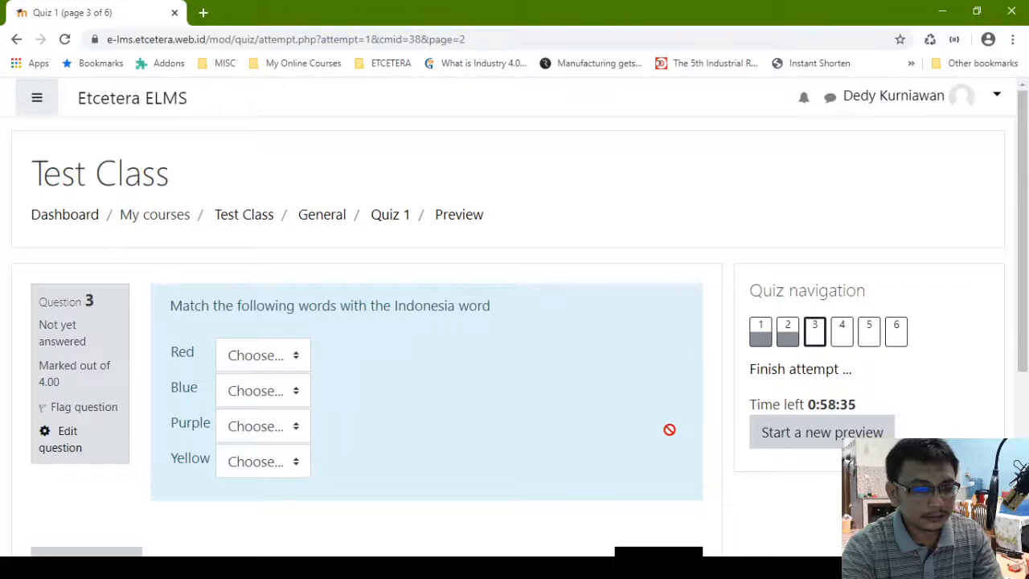
Match Red with Merah, Blue with Kuning, Purple with Ungu and Yellow with Kuning, and continue to question 4
scroll(278, 316, down, 1)
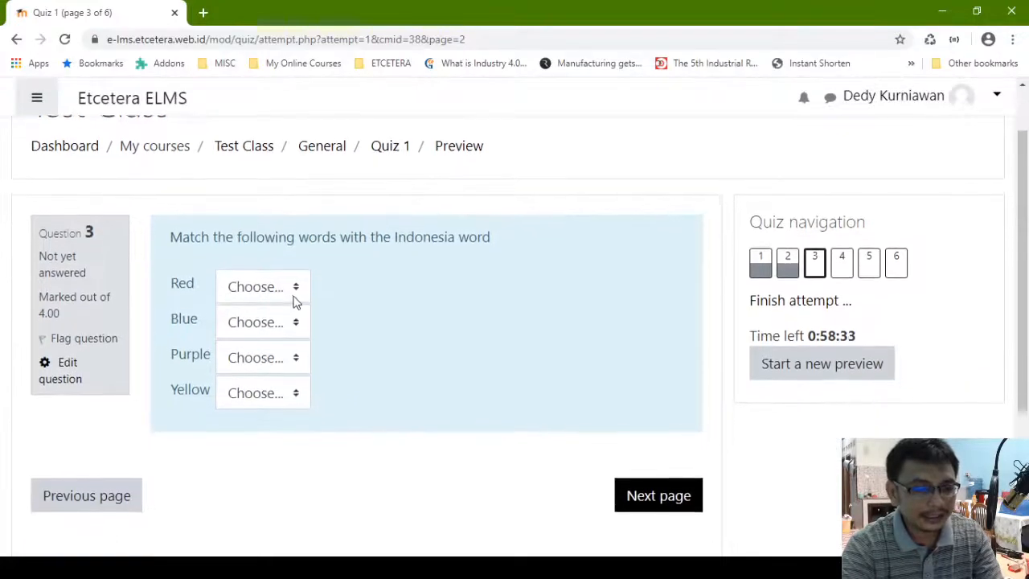
click(296, 291)
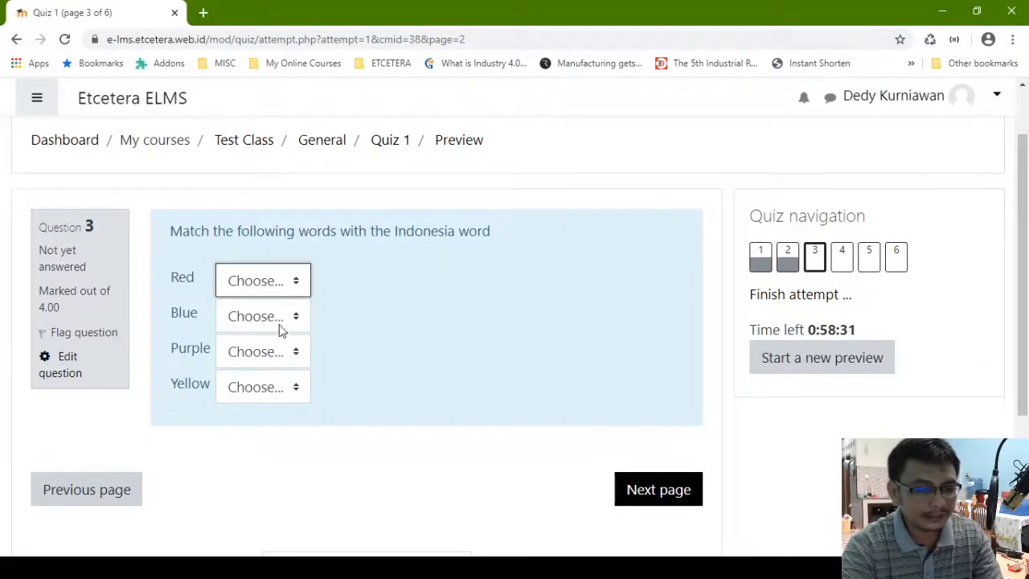
click(272, 341)
click(293, 316)
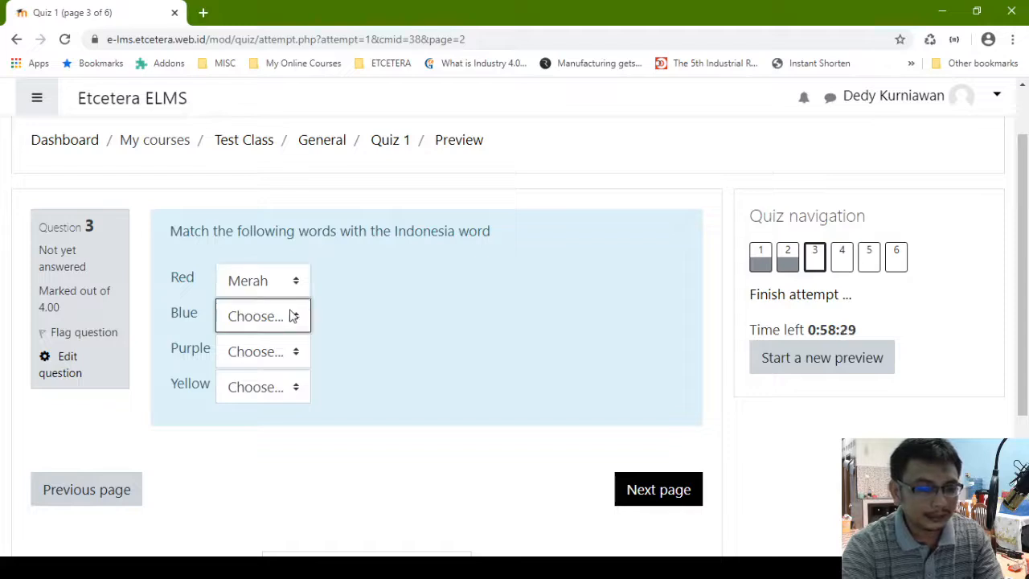
click(273, 450)
click(270, 357)
click(273, 432)
click(232, 389)
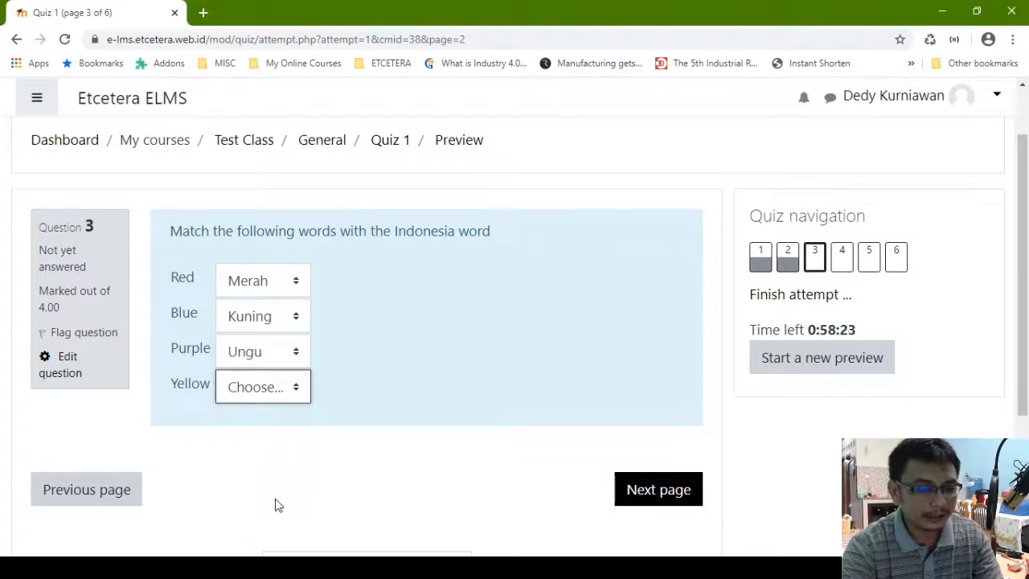
click(276, 521)
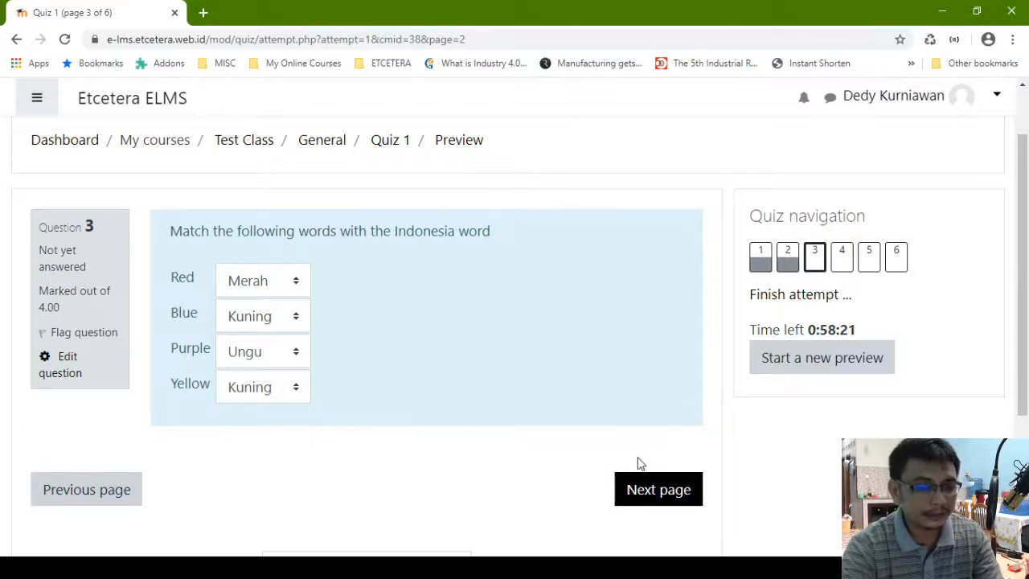
click(652, 492)
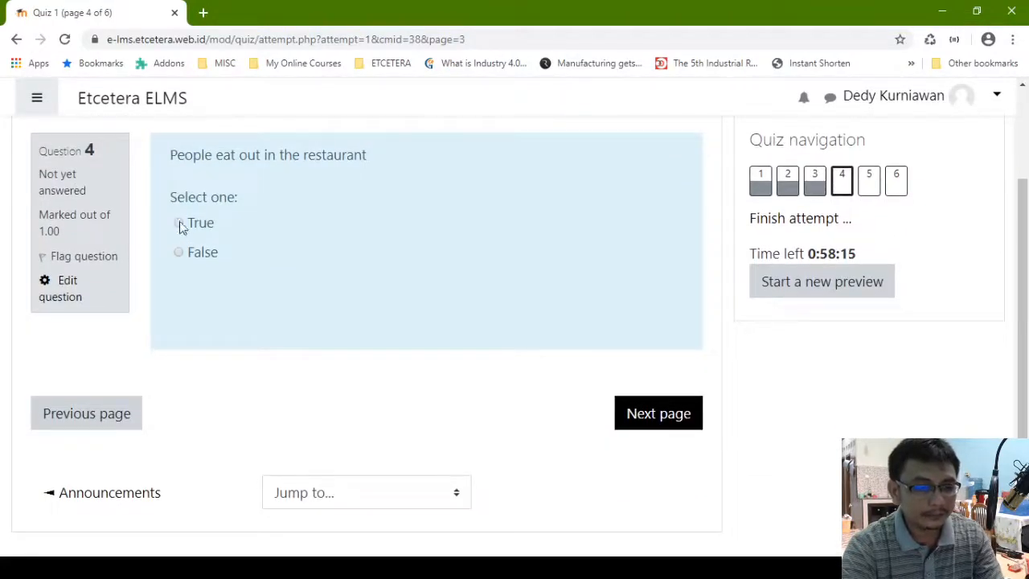
Answer True to the restaurant statement and "went" to the school sentence, continuing to question 6
click(179, 224)
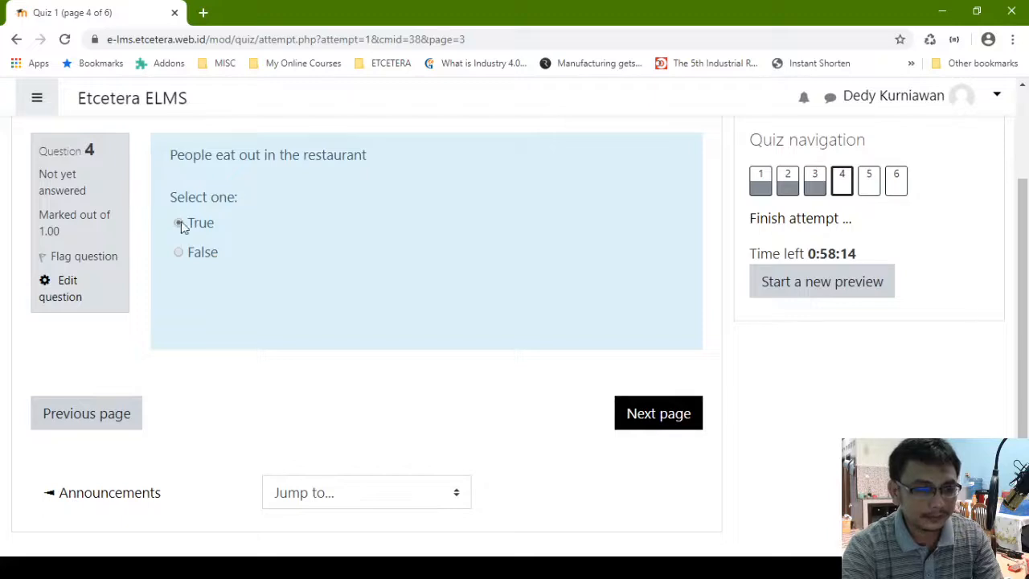
click(680, 431)
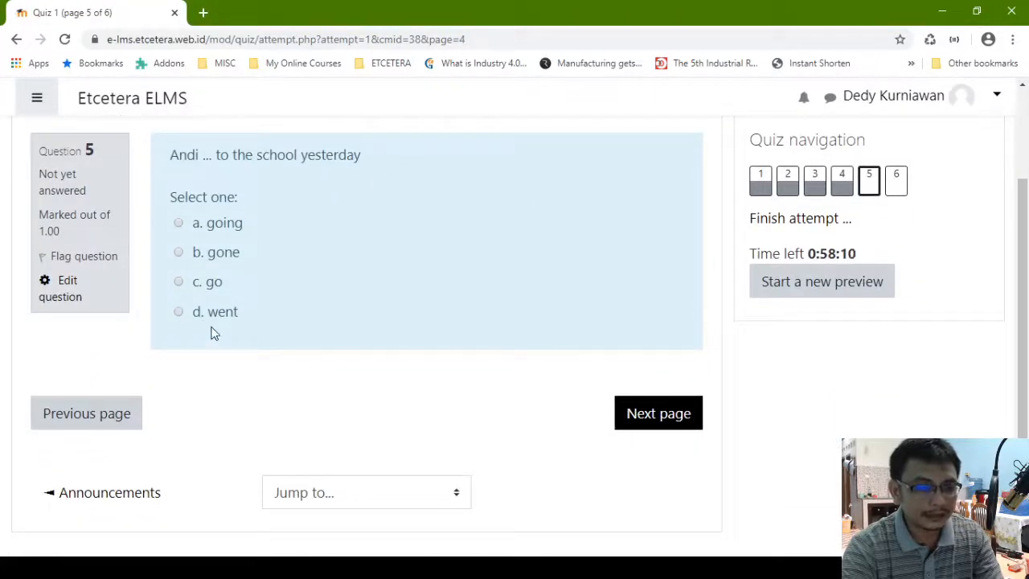
click(181, 311)
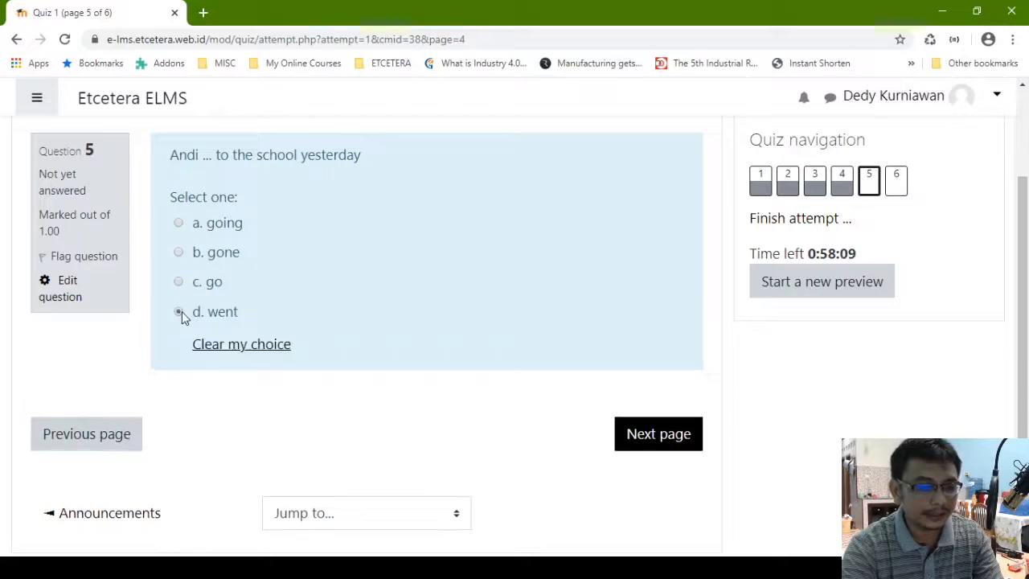
drag(238, 319, 192, 325)
click(255, 310)
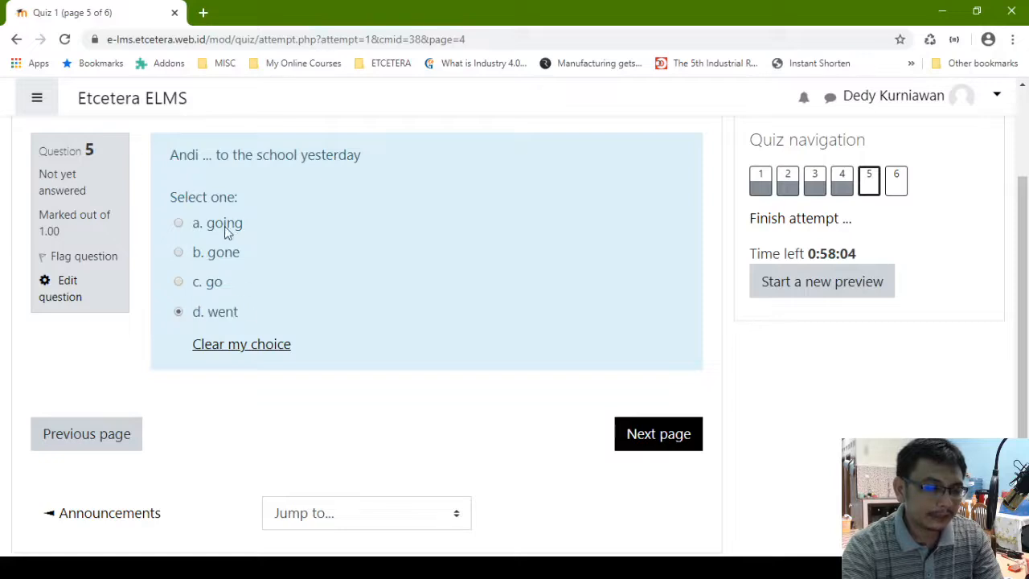
click(284, 323)
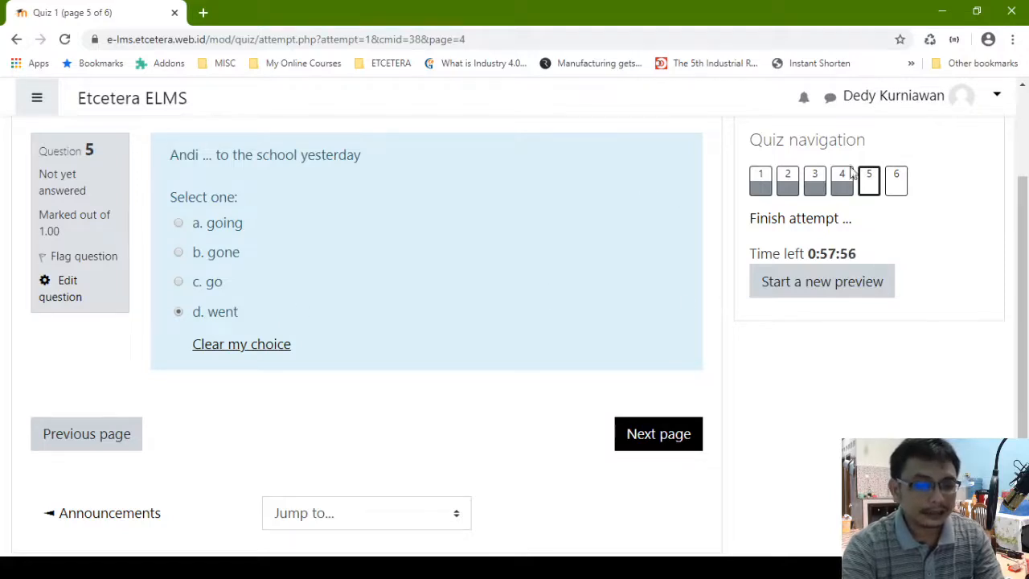
click(659, 434)
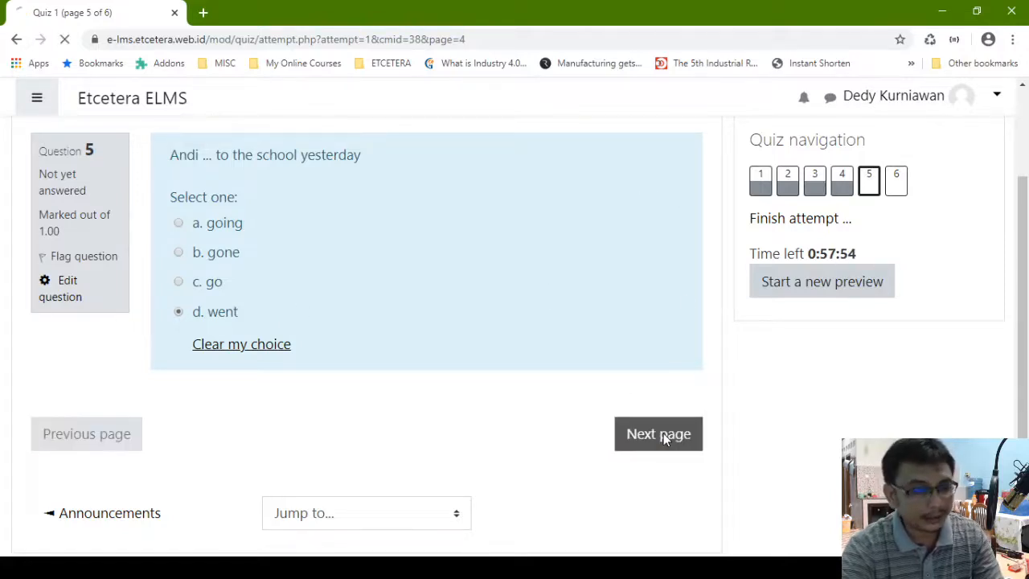
Choose "manager" as the answer to the airplane question
scroll(514, 345, down, 3)
scroll(167, 263, up, 2)
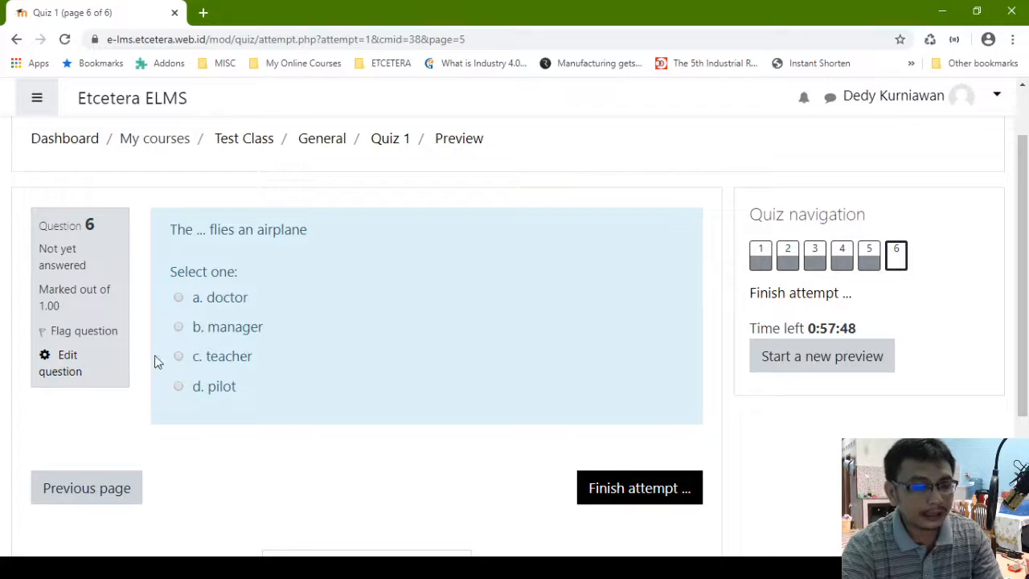
click(179, 326)
scroll(651, 426, down, 2)
scroll(633, 414, down, 1)
scroll(615, 365, up, 2)
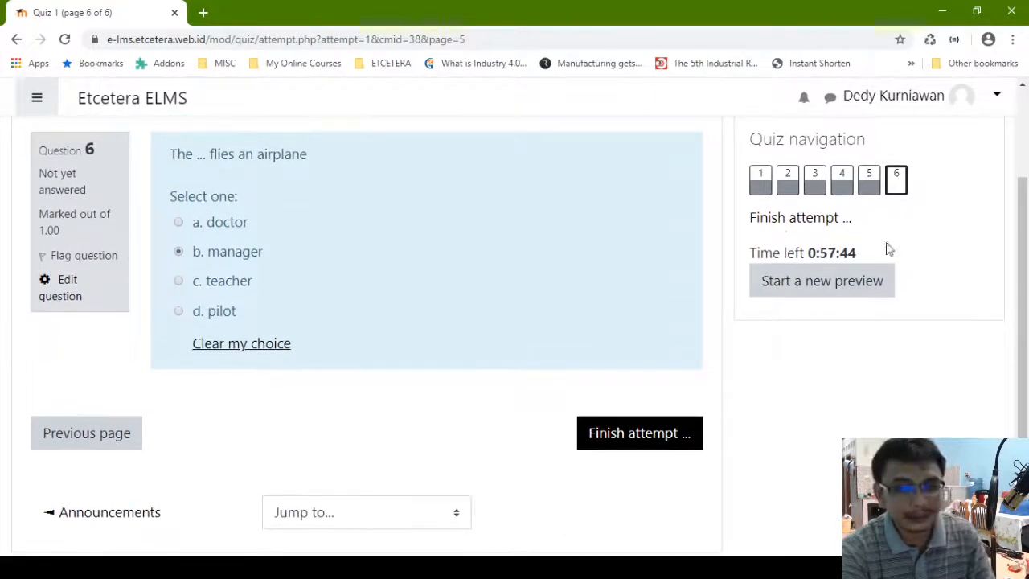
Revisit question 1 and return to question 6 to check the saved answers and the remaining time
click(760, 180)
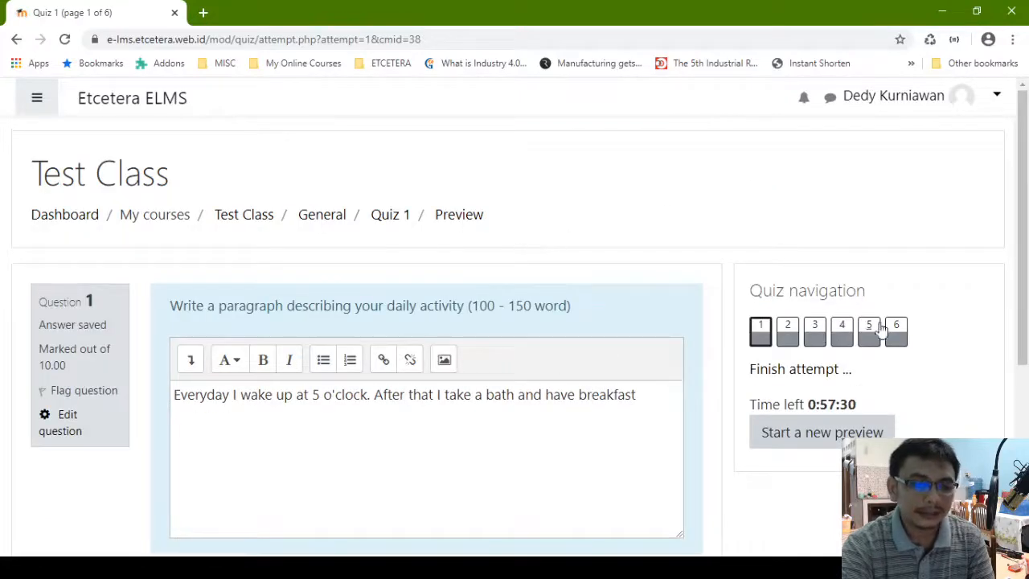
click(897, 331)
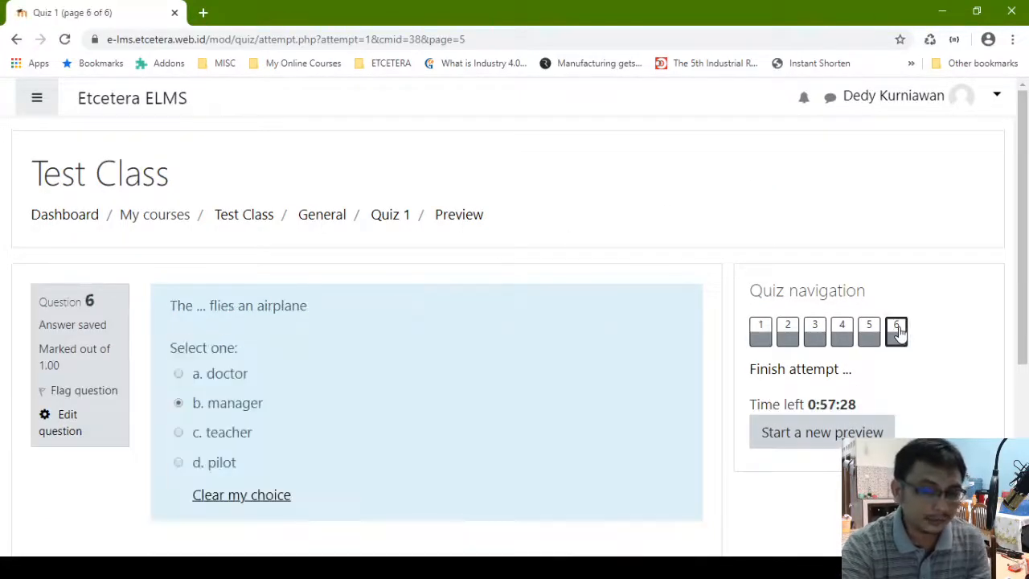
scroll(896, 333, down, 3)
scroll(893, 325, up, 1)
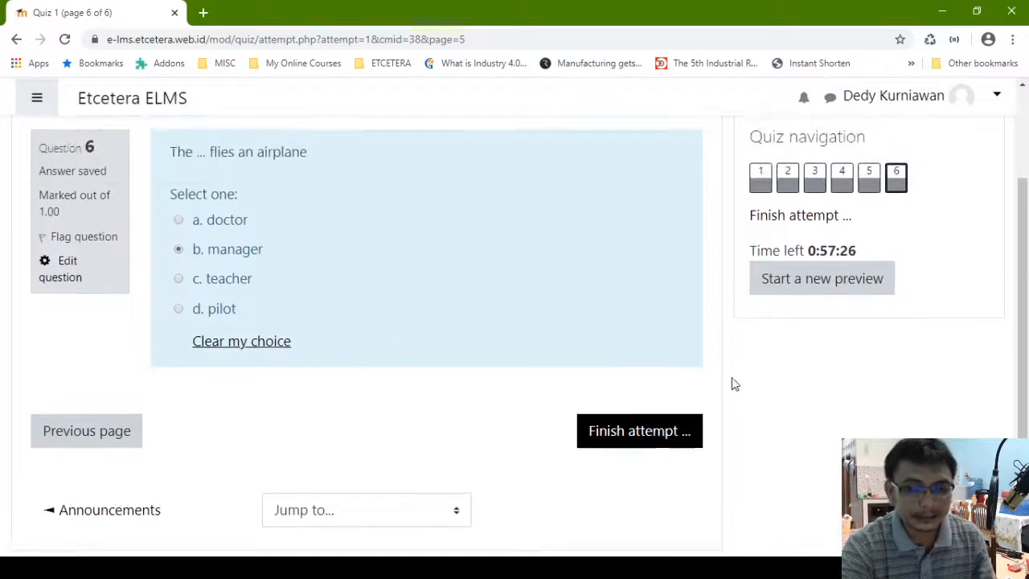
mouse_move(861, 254)
mouse_down()
mouse_move(755, 254)
mouse_move(868, 257)
mouse_move(817, 271)
mouse_move(872, 268)
mouse_up()
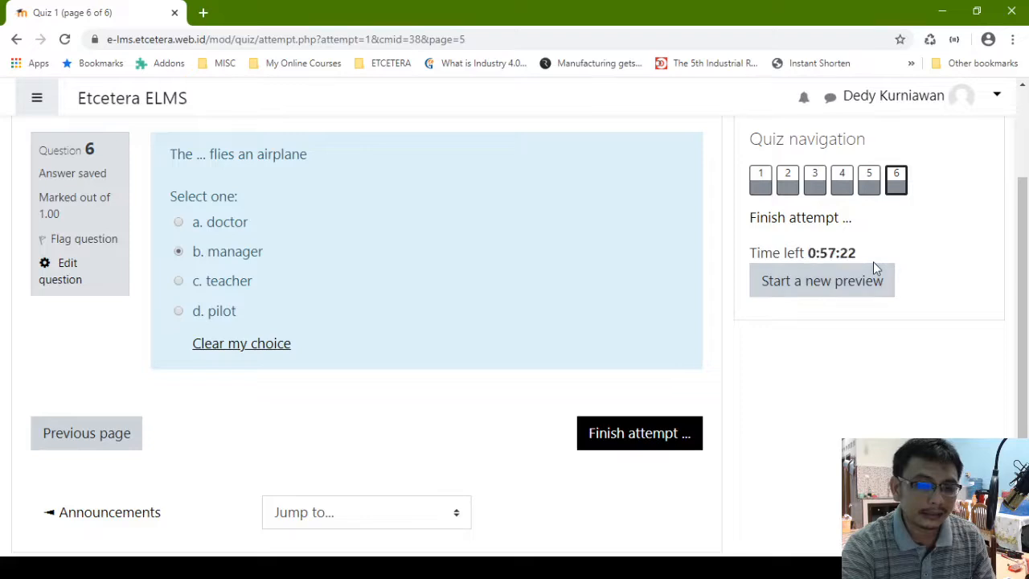
Finish the Quiz 1 preview attempt and submit all answers, confirming the submission
click(678, 439)
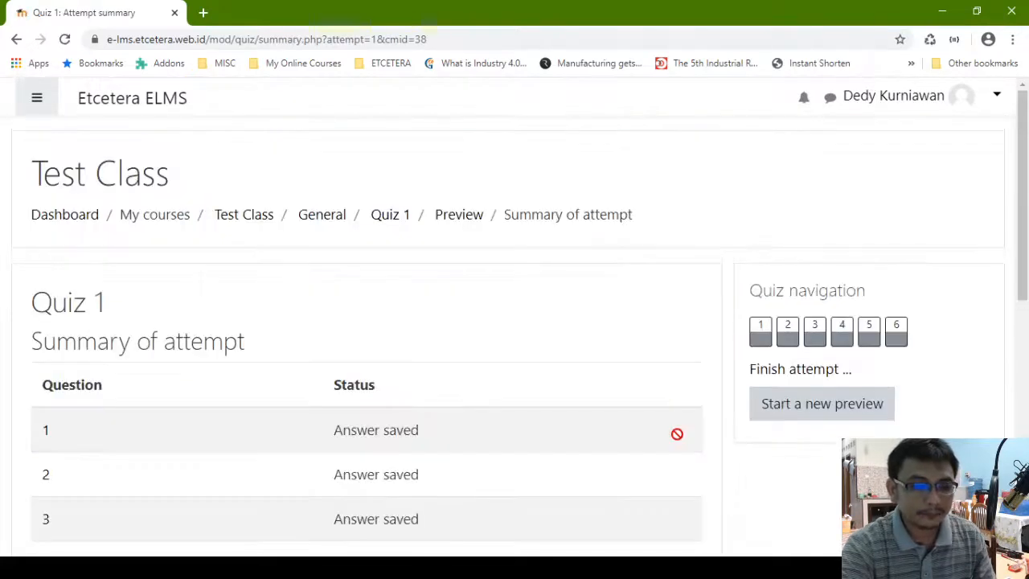
scroll(177, 287, down, 4)
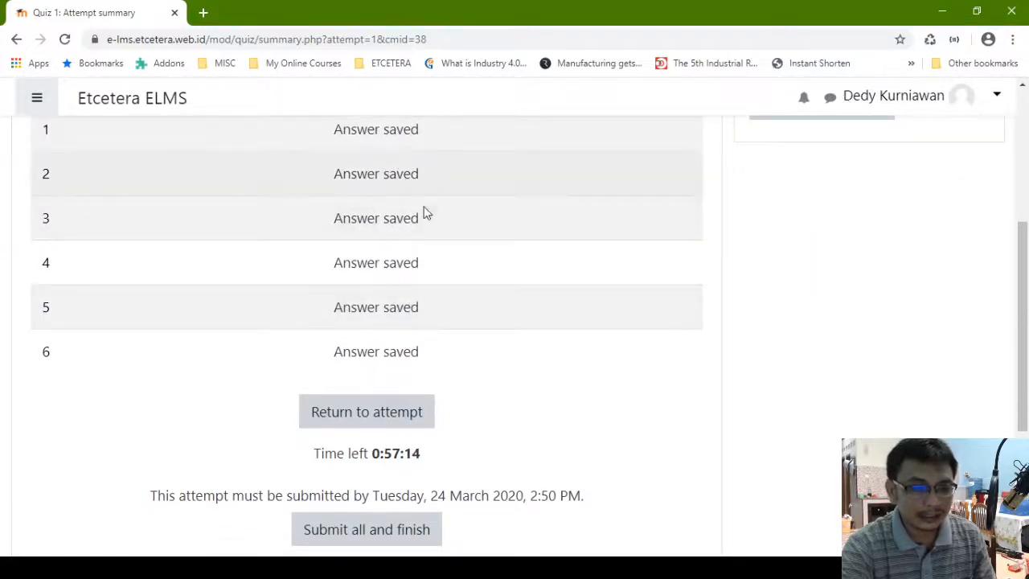
scroll(359, 387, down, 1)
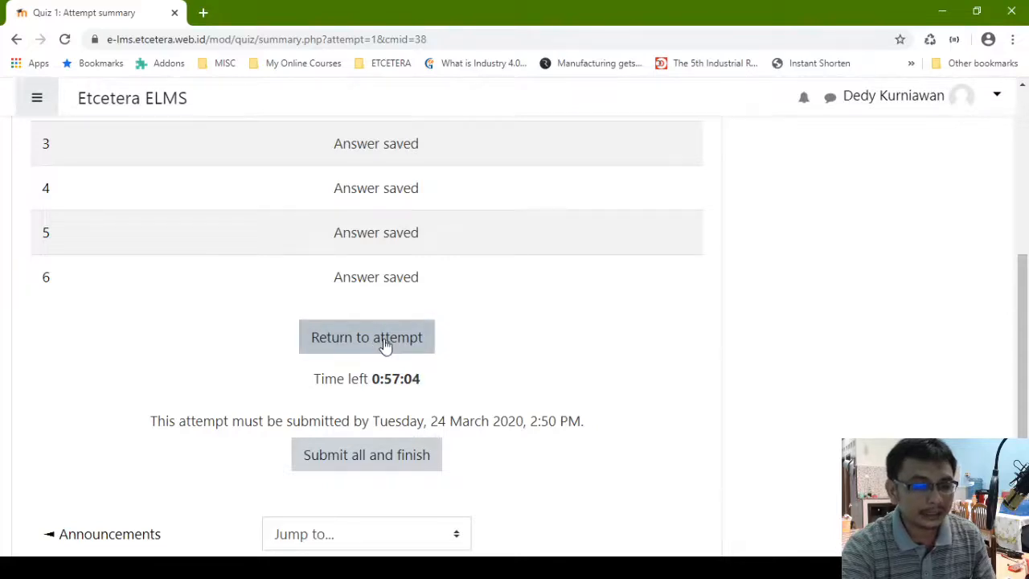
scroll(418, 381, down, 2)
click(370, 310)
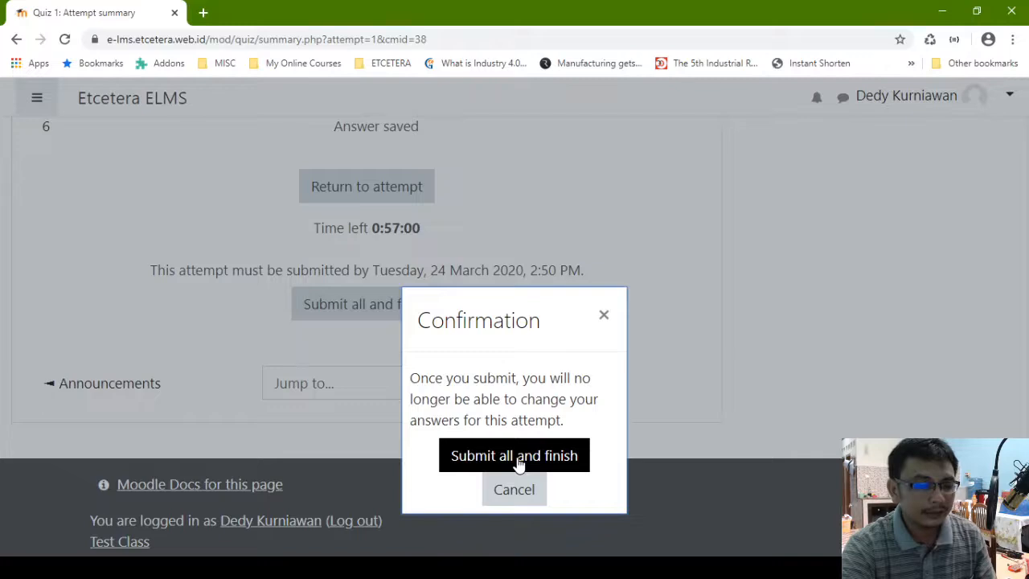
click(518, 458)
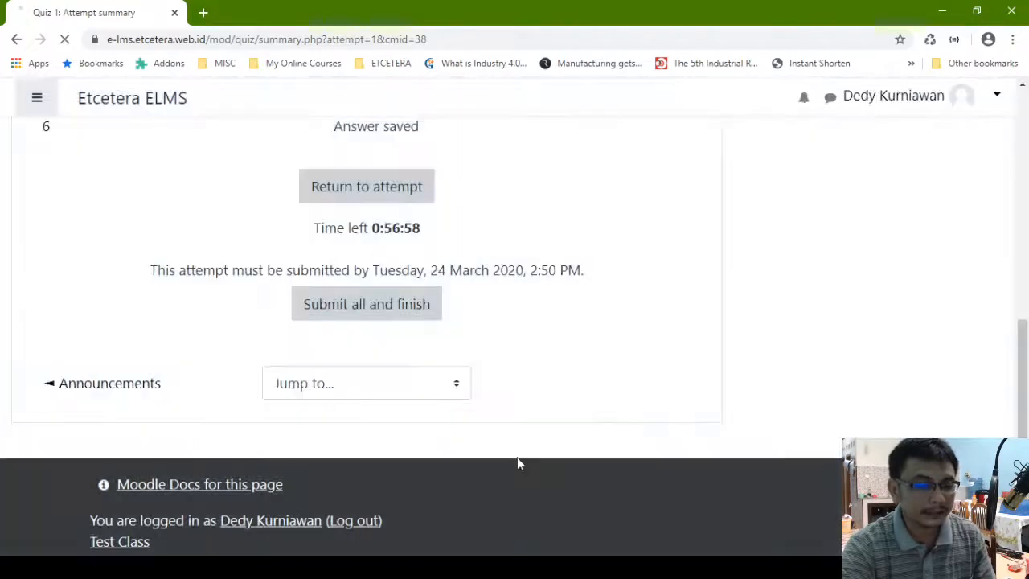
Look through the attempt review, examining the attempt details and how each answer was marked
scroll(519, 463, down, 6)
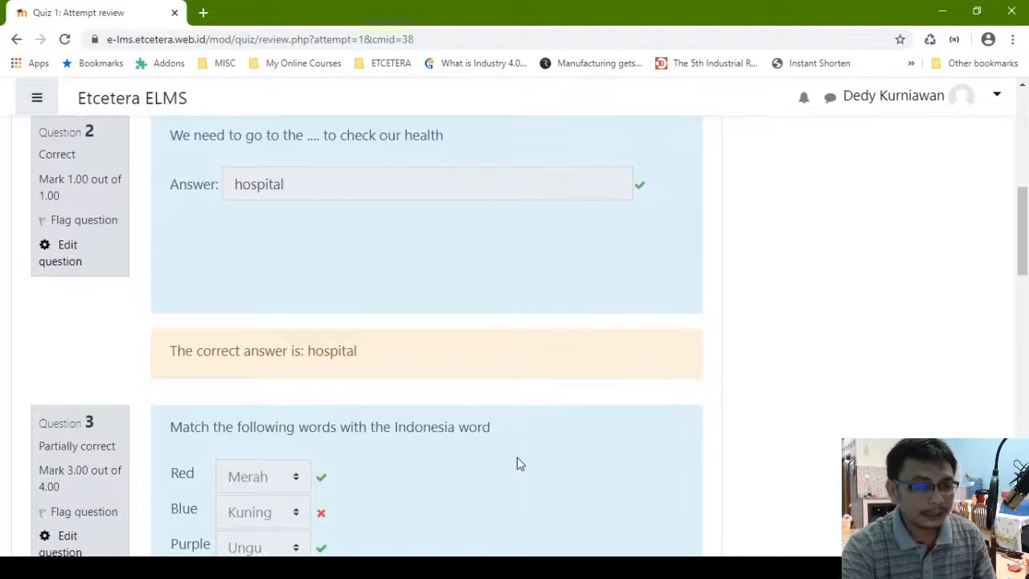
scroll(518, 460, down, 10)
scroll(517, 458, down, 10)
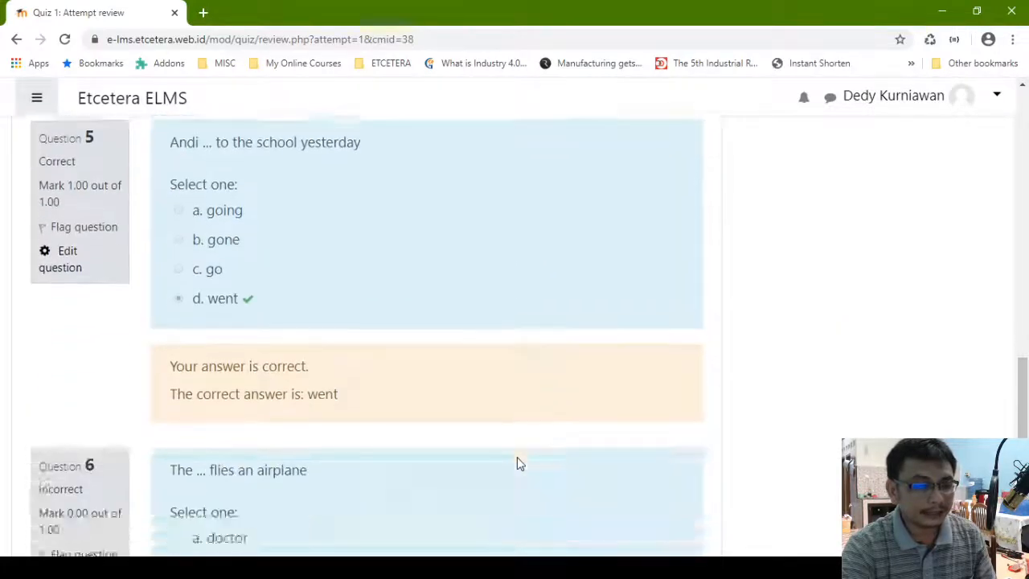
scroll(518, 460, up, 12)
scroll(518, 460, up, 15)
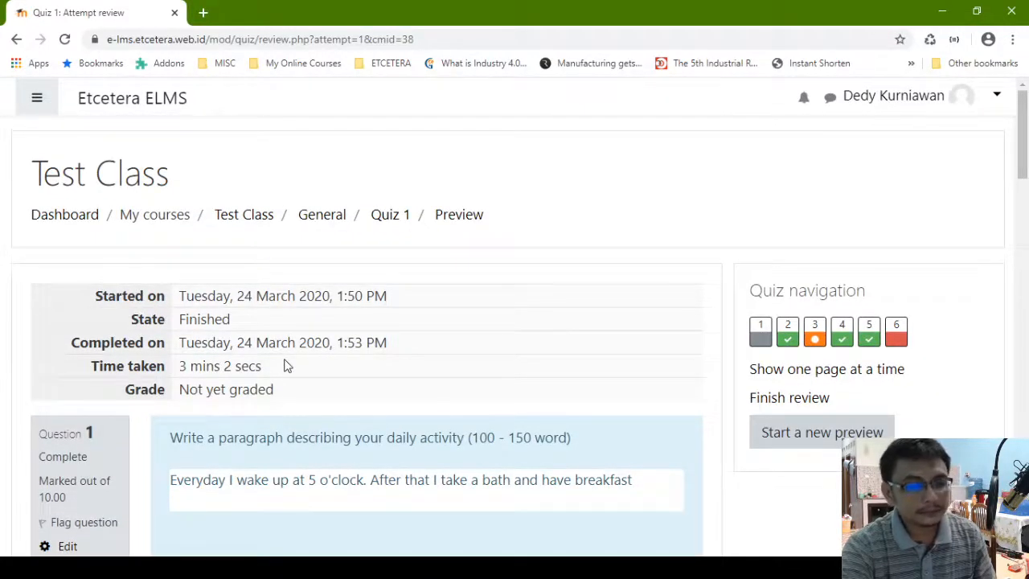
scroll(287, 366, down, 5)
scroll(287, 366, up, 2)
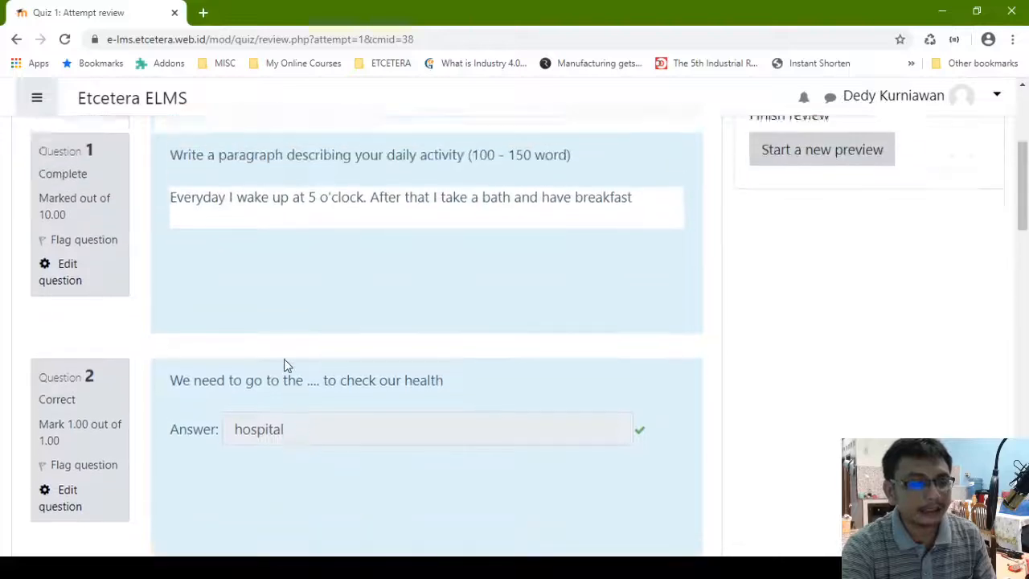
scroll(287, 366, up, 2)
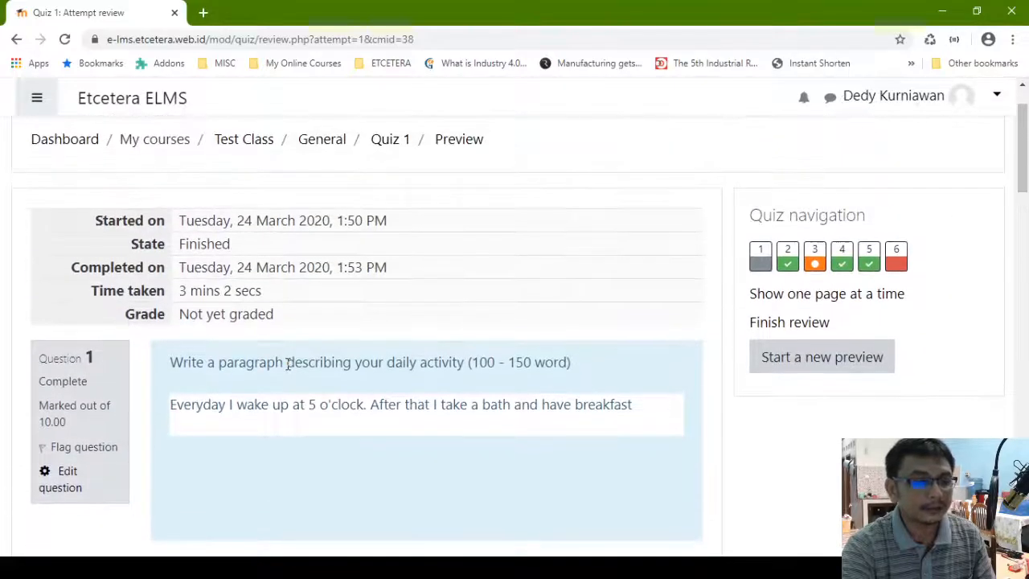
Examine the marks and correct-answer feedback for questions 3 to 5
scroll(287, 363, down, 12)
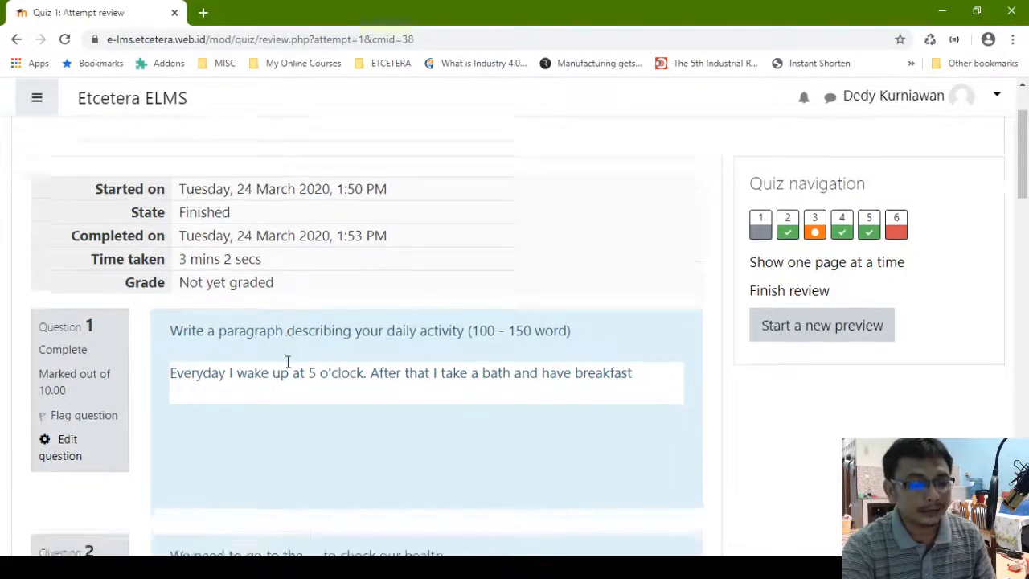
scroll(283, 283, up, 5)
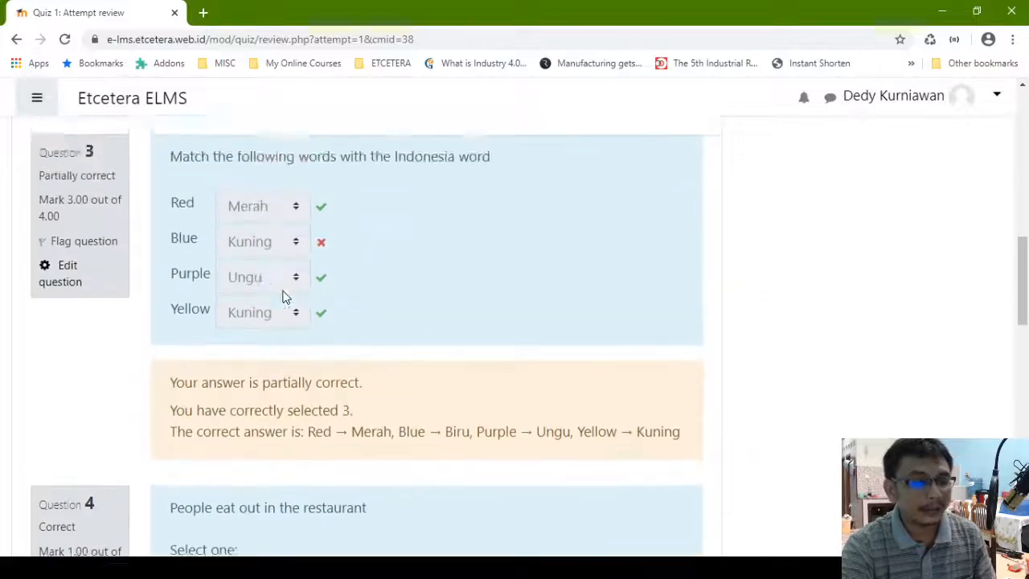
scroll(273, 331, down, 2)
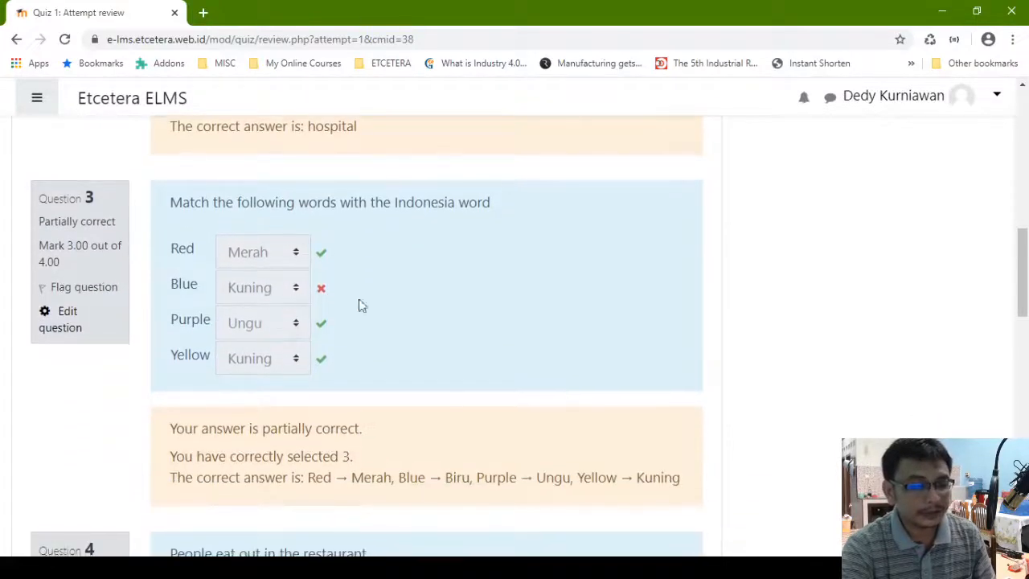
scroll(368, 308, down, 2)
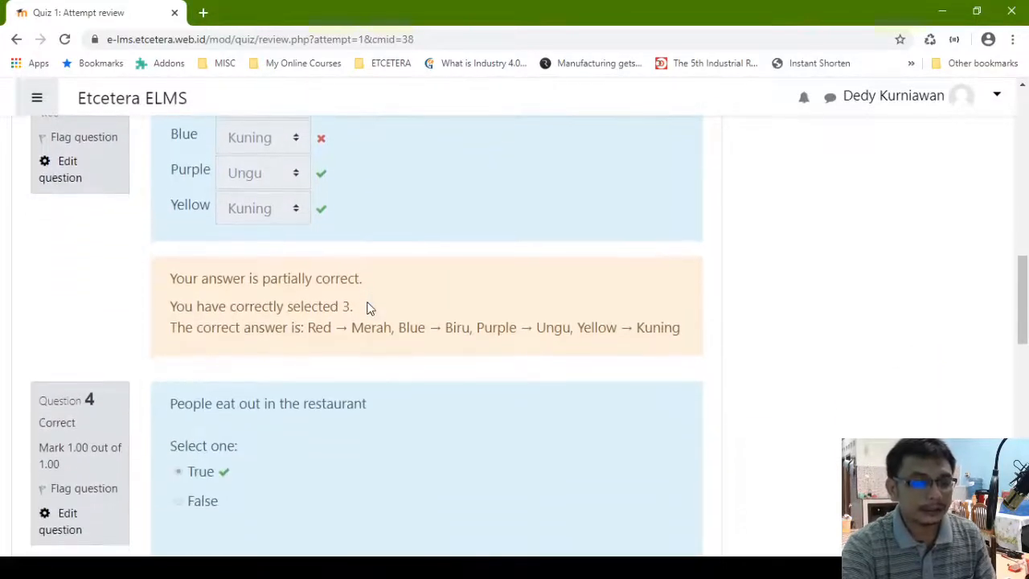
scroll(368, 308, down, 3)
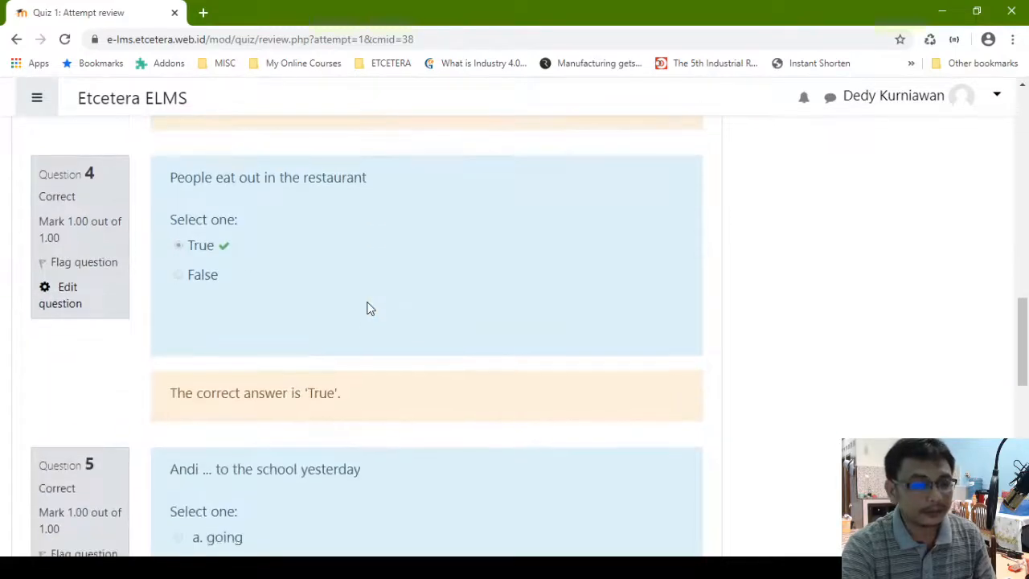
scroll(232, 282, down, 4)
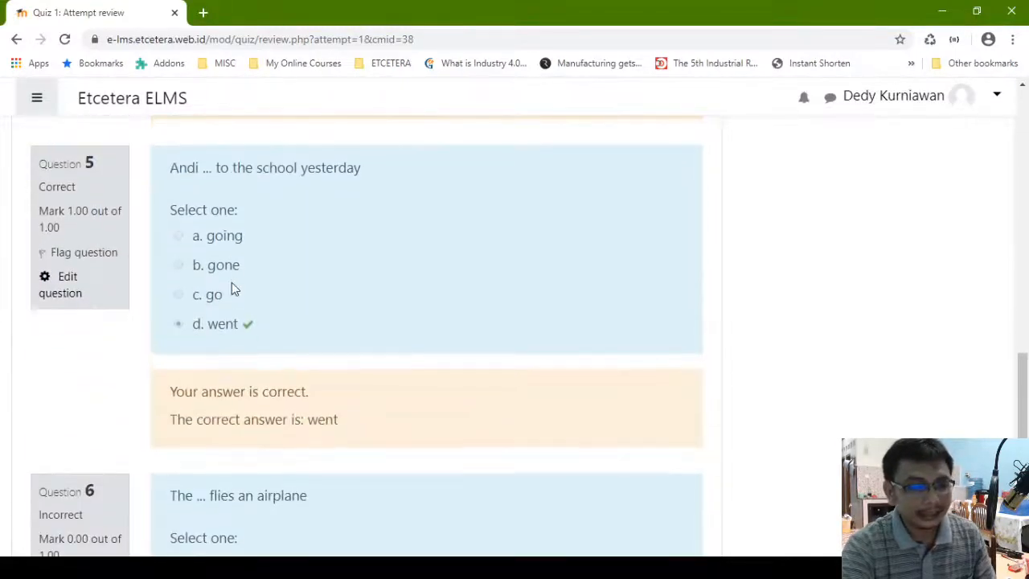
Check the overall grade status and the essay question's marking, and read the review through to question 6
scroll(231, 282, up, 15)
scroll(232, 286, up, 4)
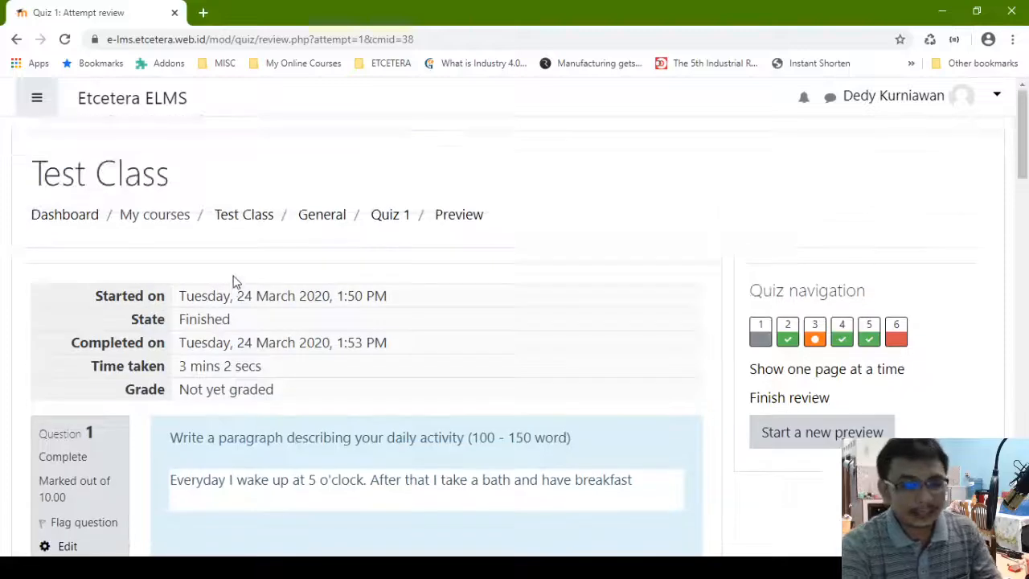
scroll(231, 273, down, 3)
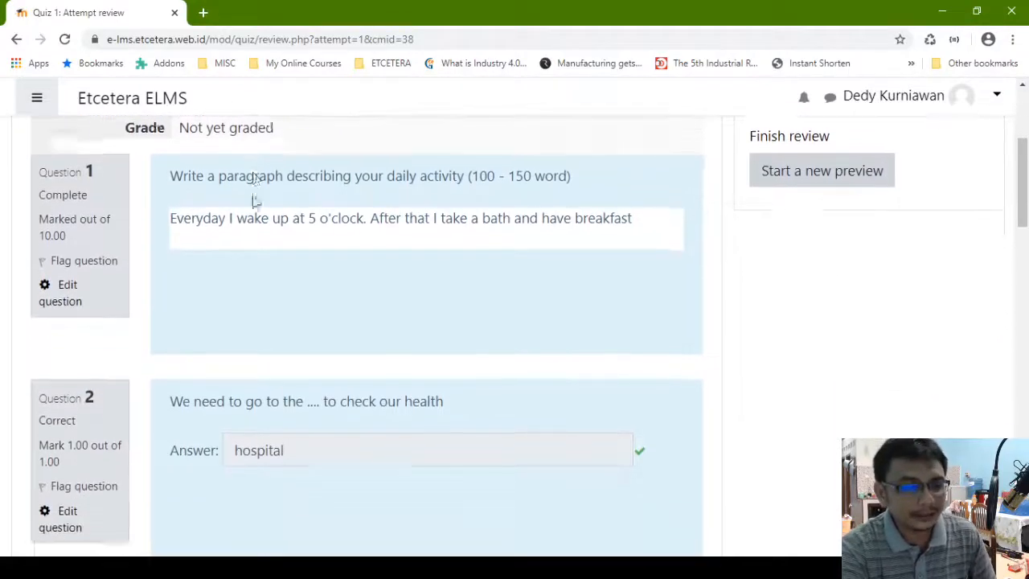
scroll(253, 202, up, 2)
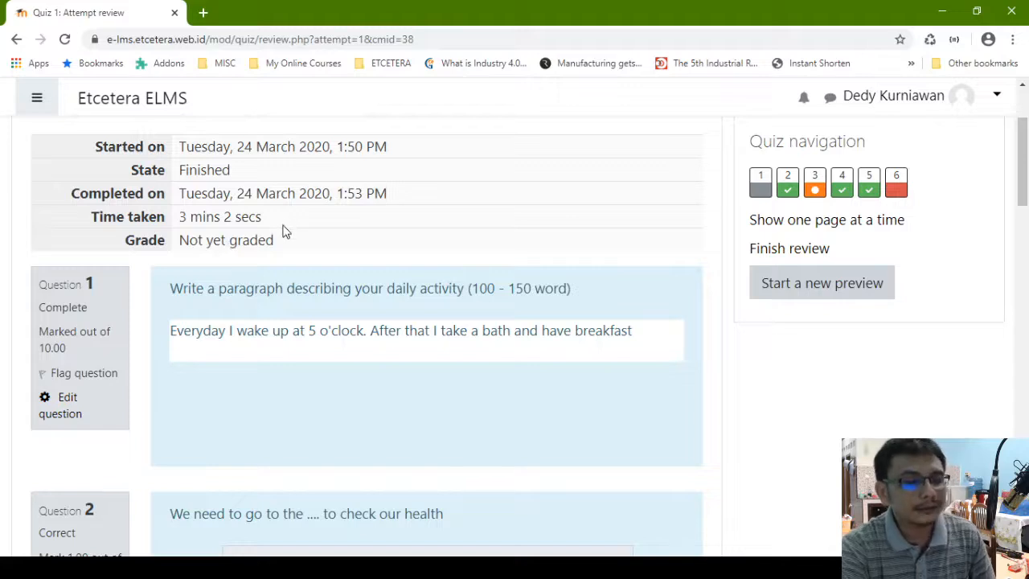
scroll(312, 416, down, 5)
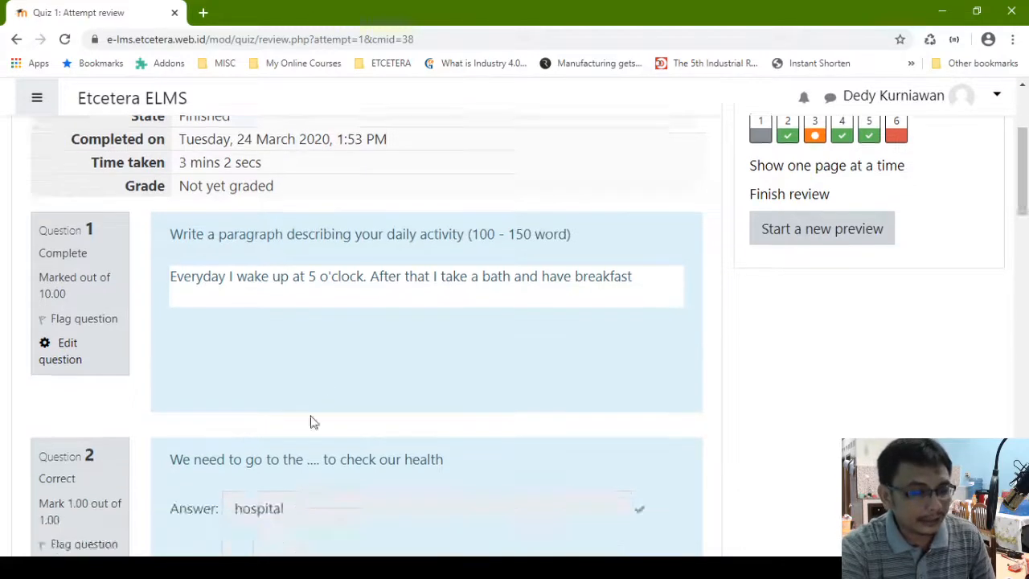
scroll(306, 404, down, 11)
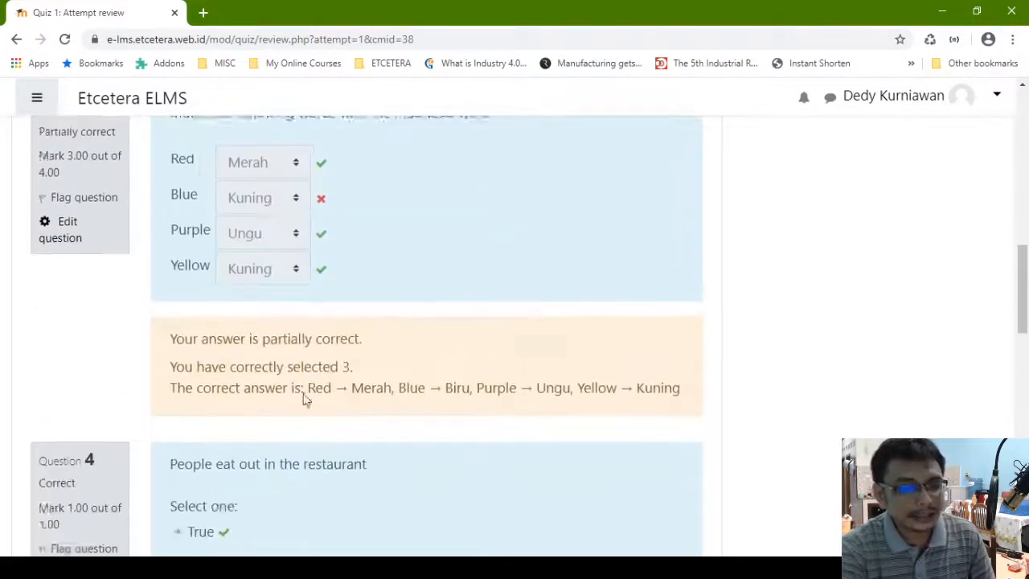
scroll(382, 374, down, 8)
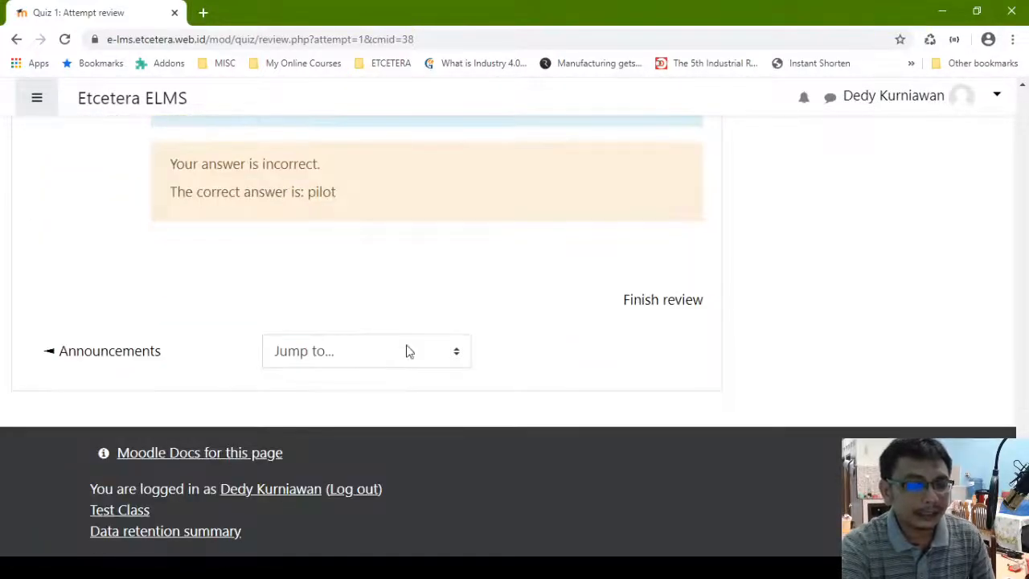
Finish the review and examine the state, marks and grade in the summary of previous attempts
click(663, 301)
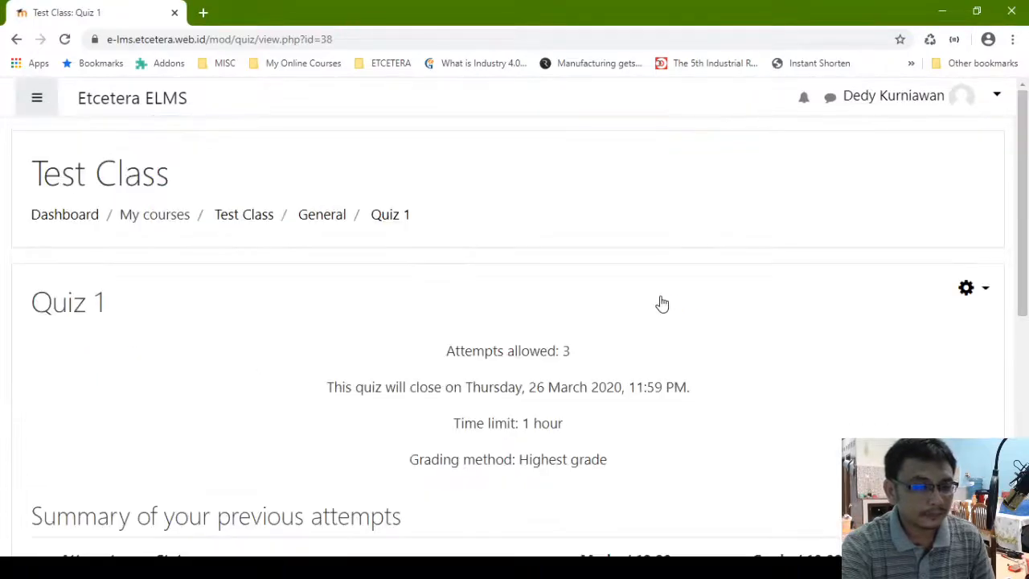
scroll(402, 361, down, 5)
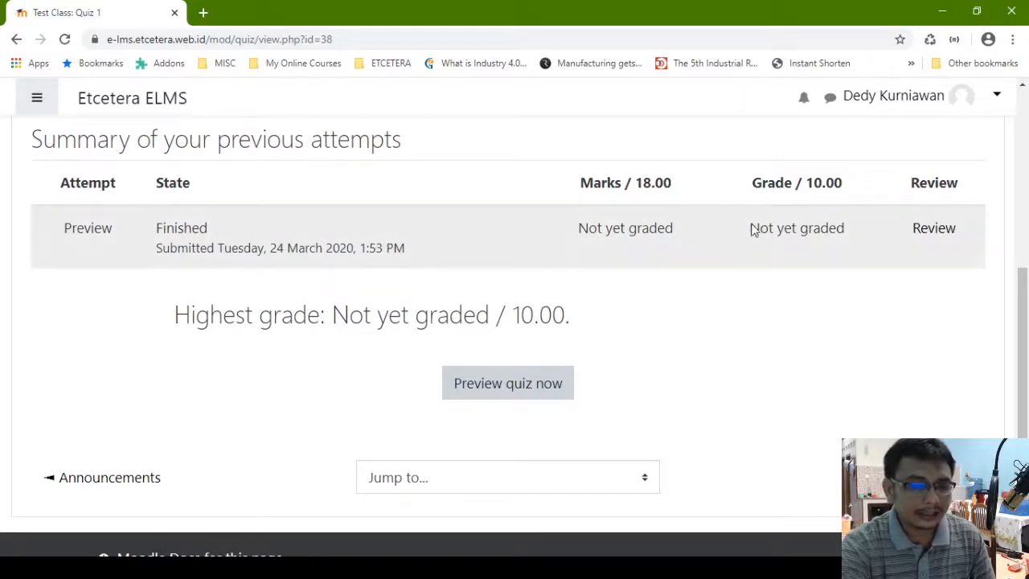
drag(864, 232, 154, 228)
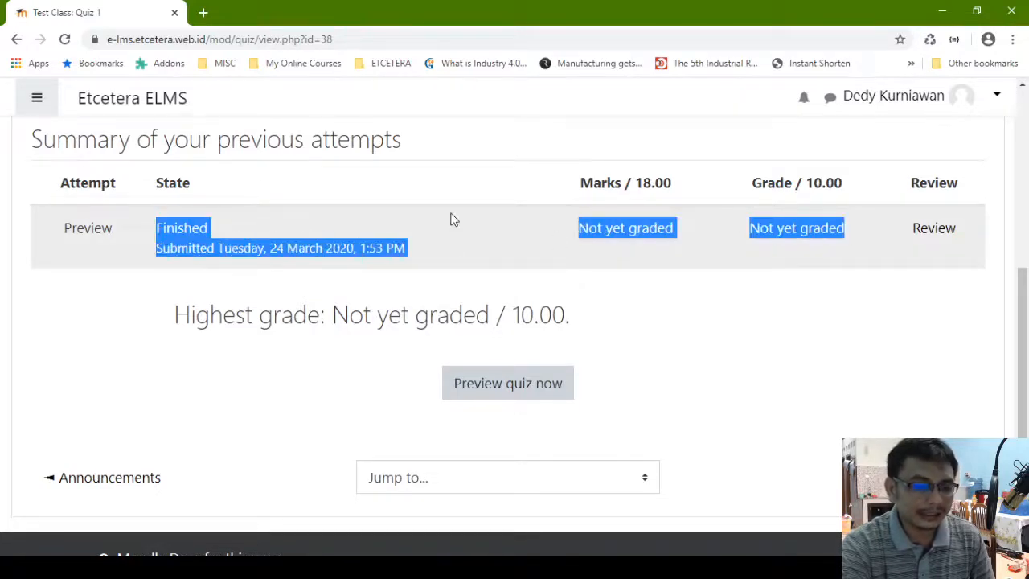
click(451, 217)
scroll(448, 225, up, 3)
scroll(514, 410, down, 3)
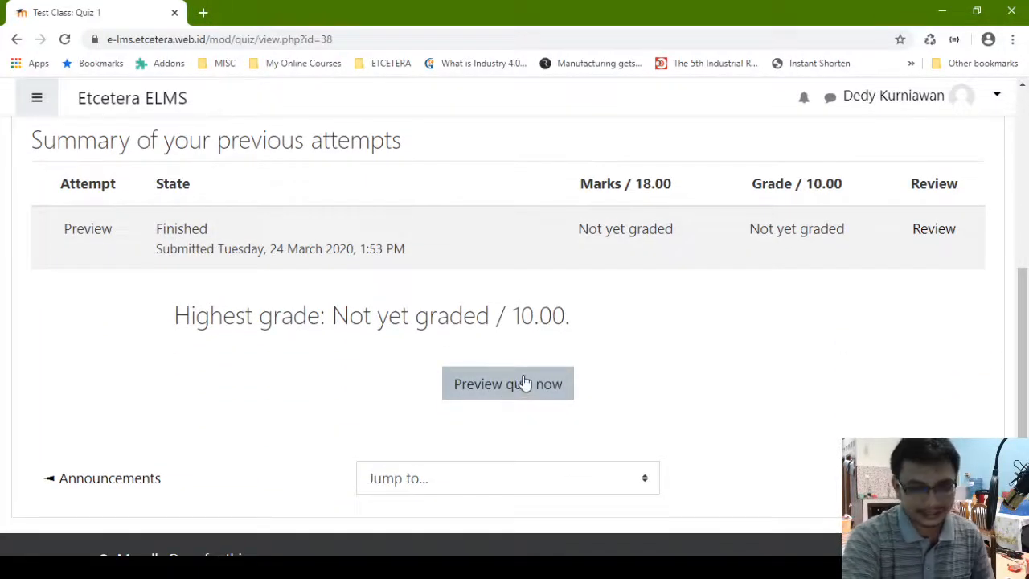
click(524, 382)
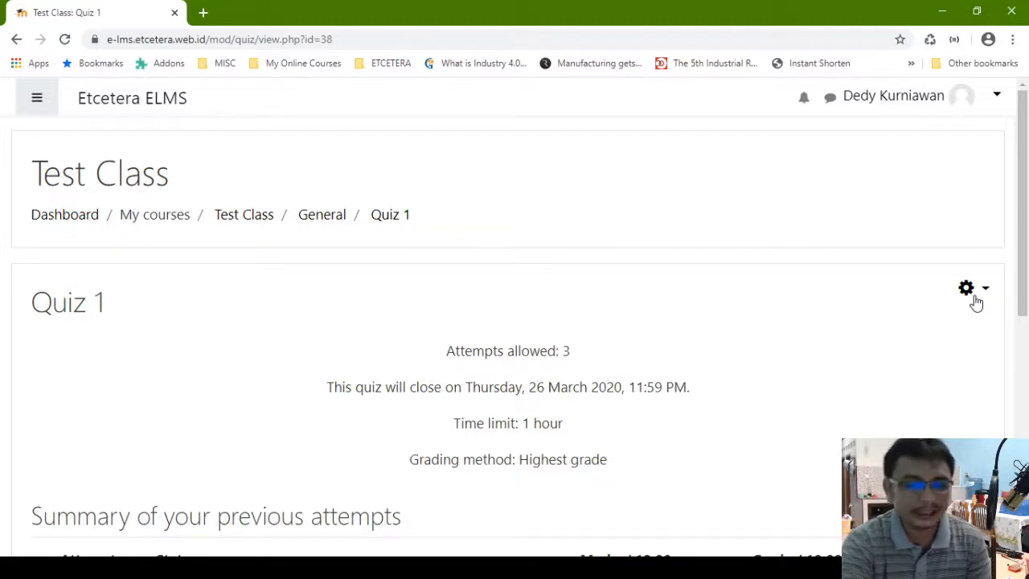
Open the Quiz 1 settings for editing and expand the Review options
click(973, 291)
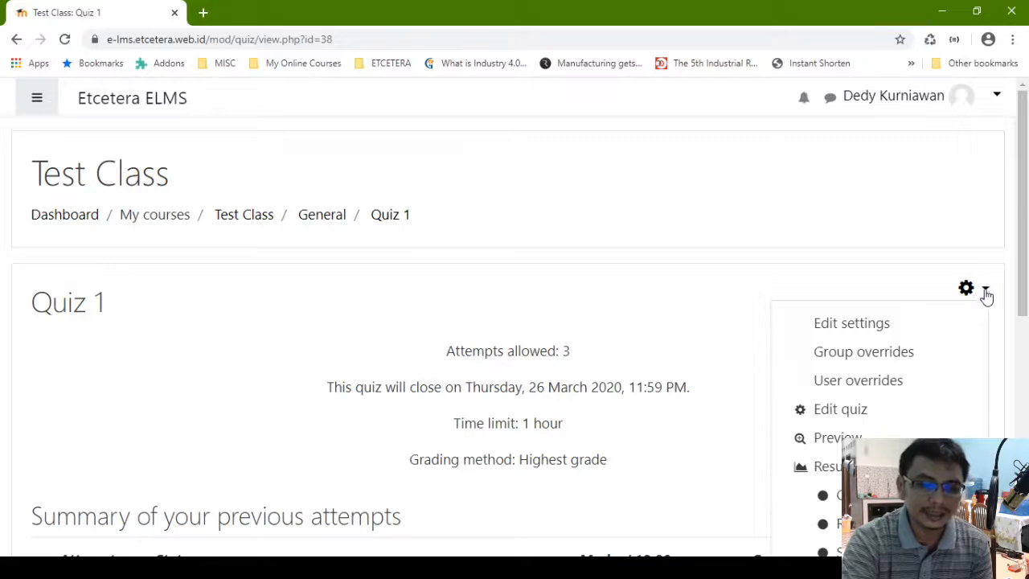
click(984, 292)
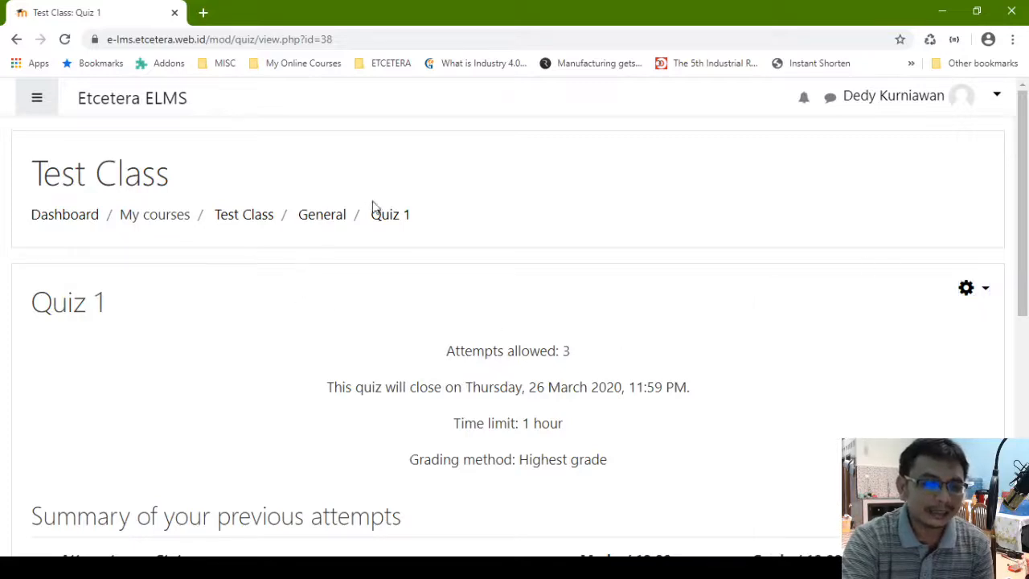
click(965, 294)
click(866, 332)
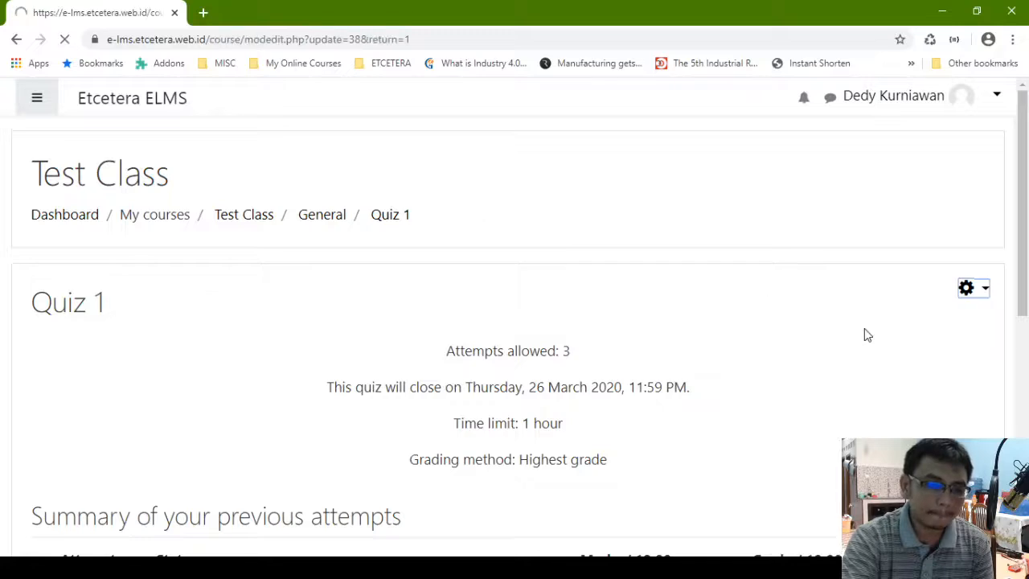
scroll(864, 330, down, 6)
scroll(337, 326, down, 1)
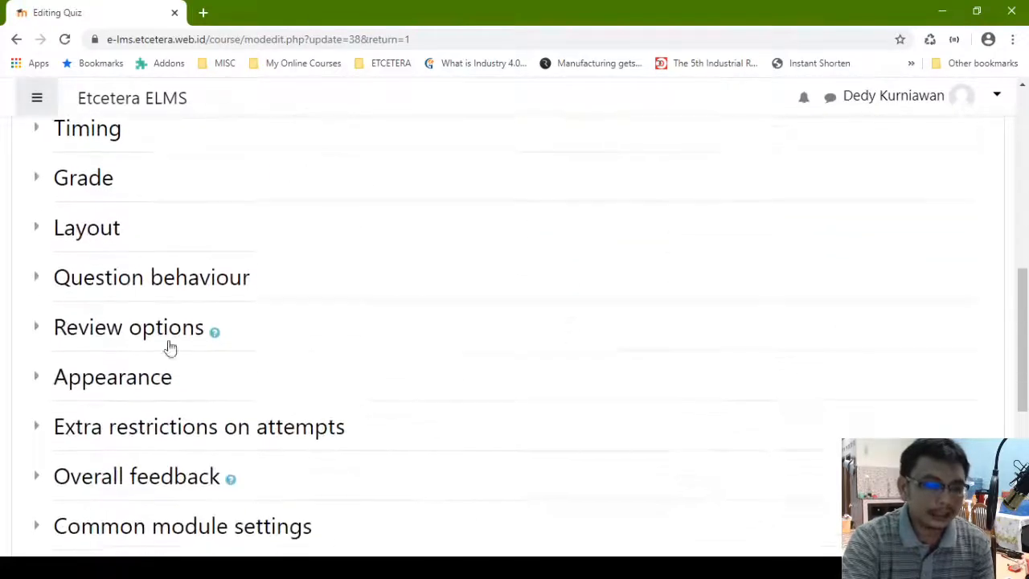
click(36, 324)
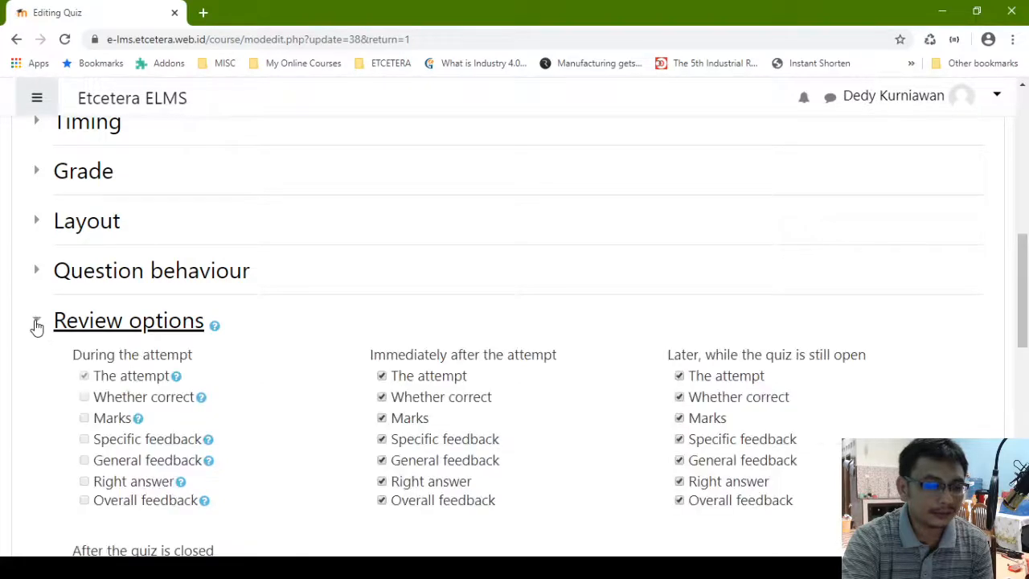
Disable Whether correct, Marks and Right answer both immediately after the attempt and later while the quiz is still open
scroll(39, 324, down, 1)
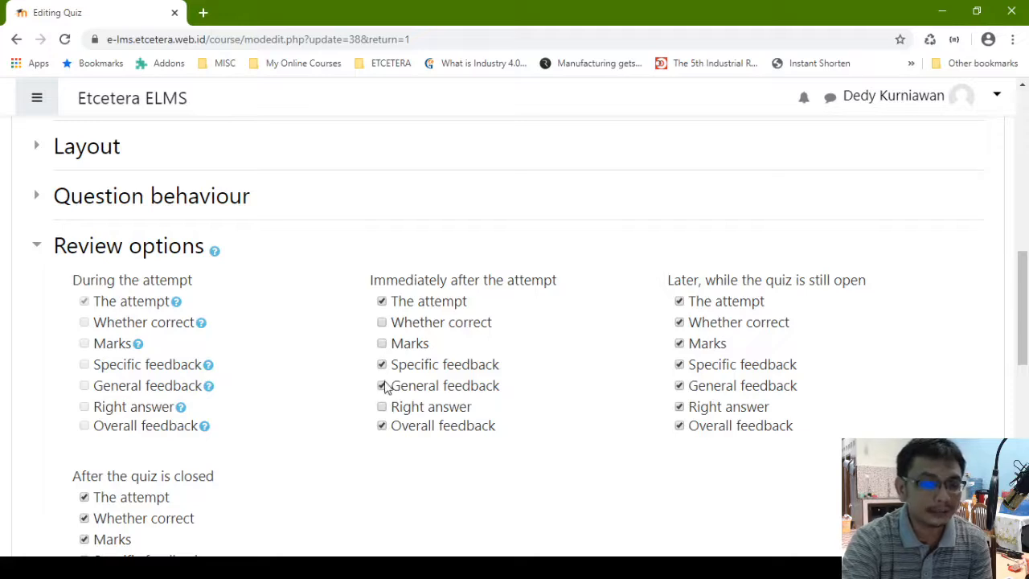
click(680, 323)
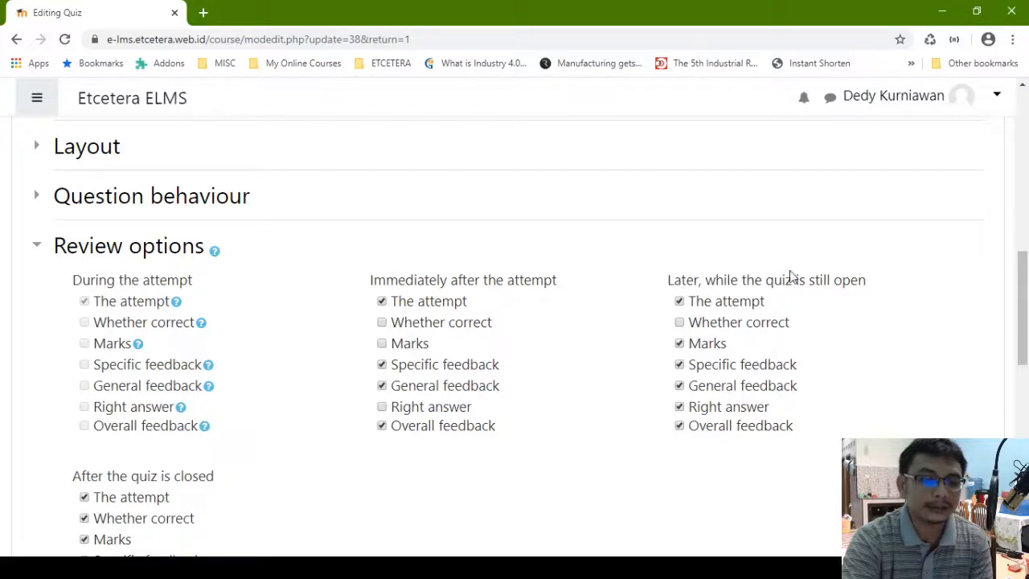
click(680, 344)
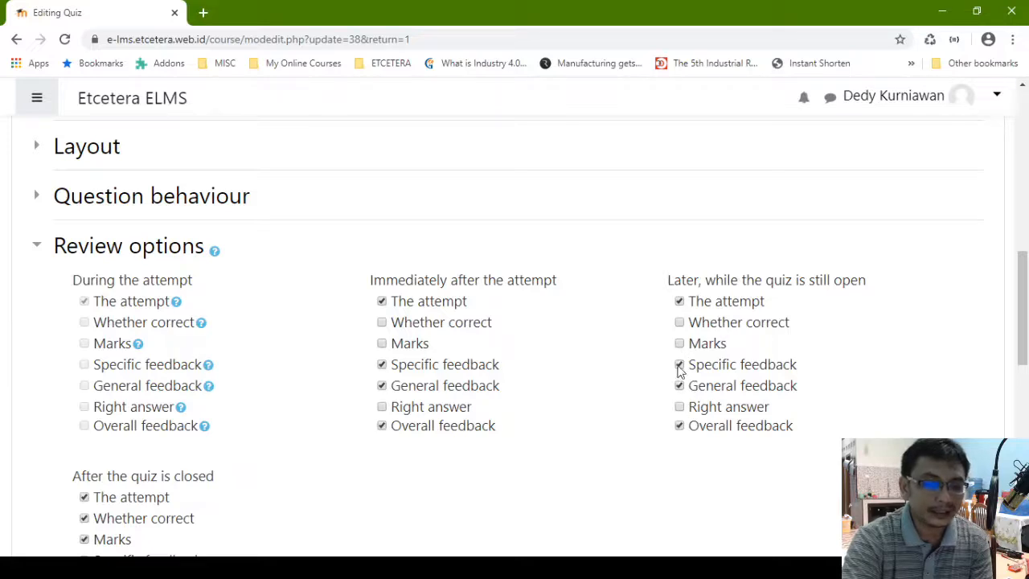
Disable Specific feedback and General feedback both immediately after the attempt and later while the quiz is still open
click(382, 389)
click(680, 366)
click(680, 386)
Review the options for after the quiz is closed, then save the quiz settings and return to the course
scroll(457, 362, down, 3)
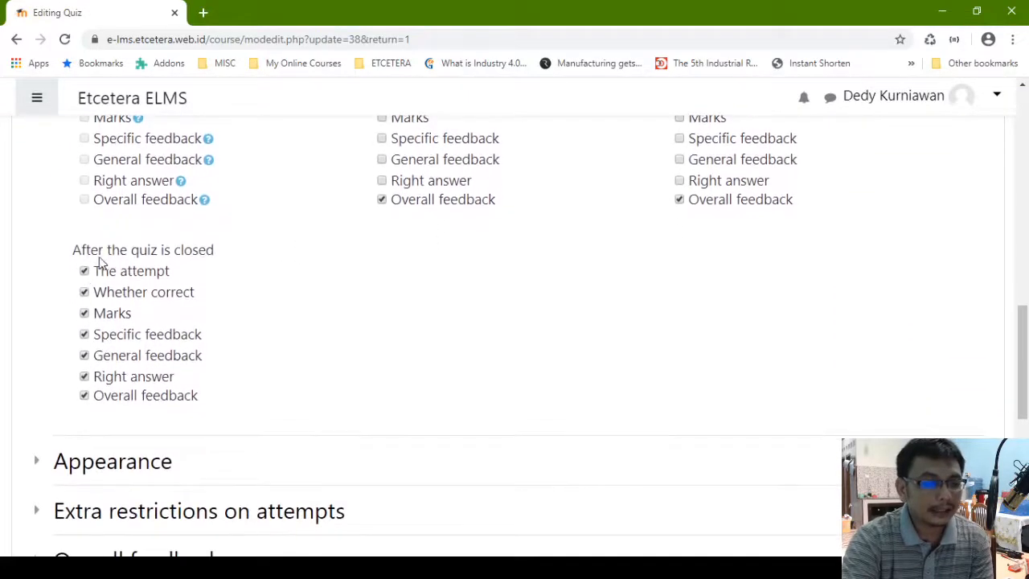
scroll(367, 225, up, 3)
scroll(421, 280, down, 3)
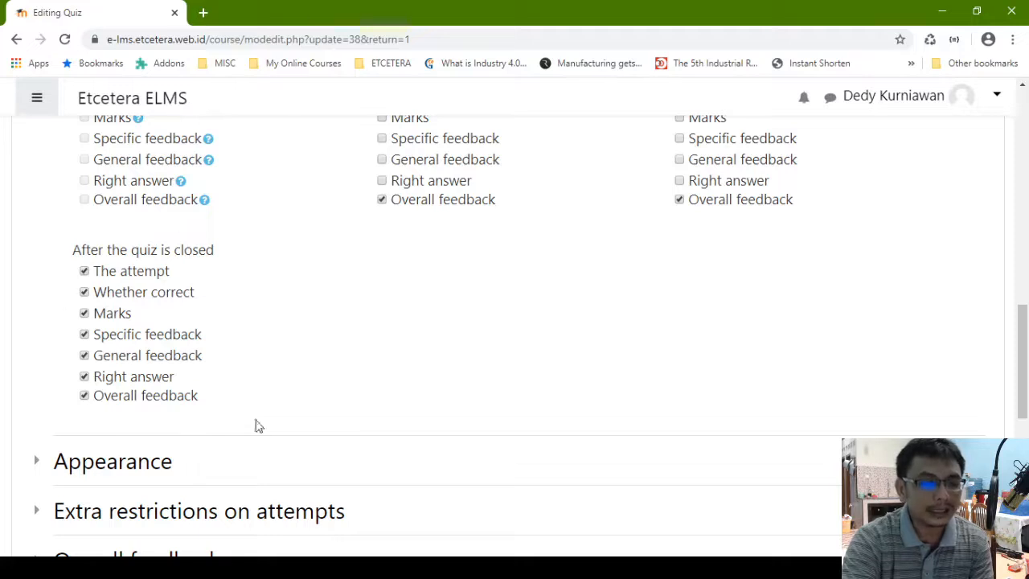
scroll(195, 352, down, 2)
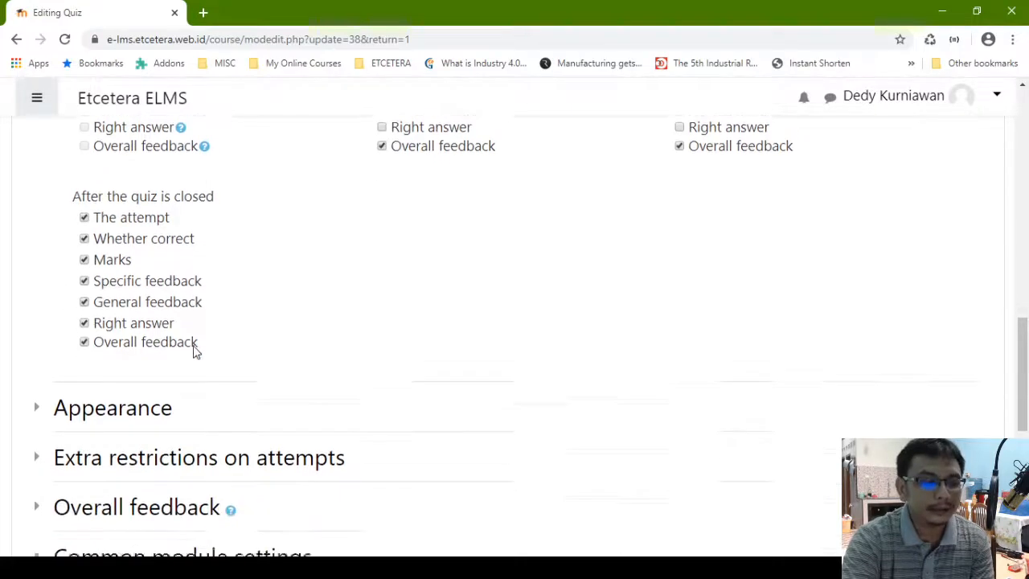
scroll(194, 351, down, 3)
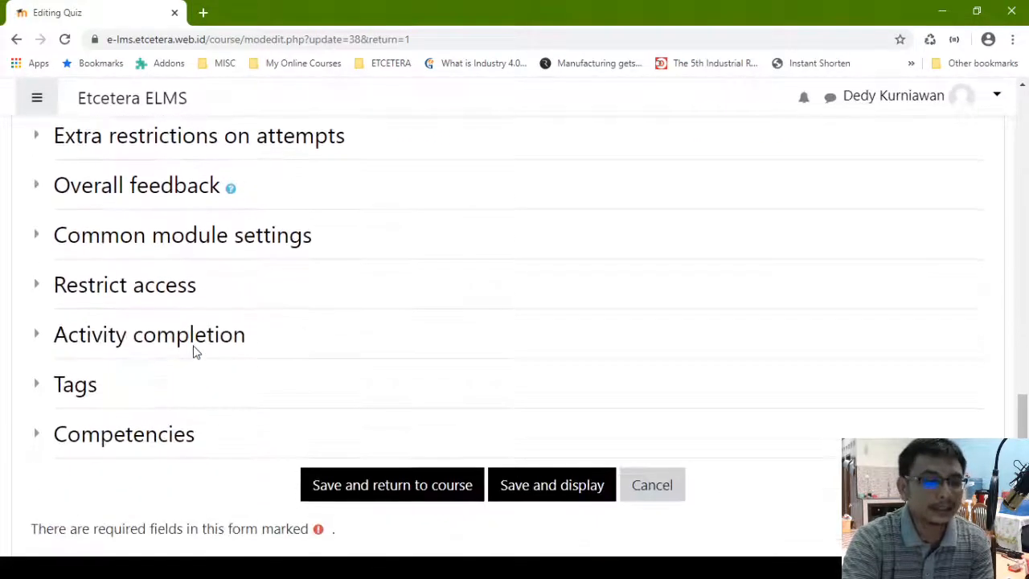
scroll(538, 348, up, 2)
scroll(538, 348, up, 9)
scroll(158, 394, down, 2)
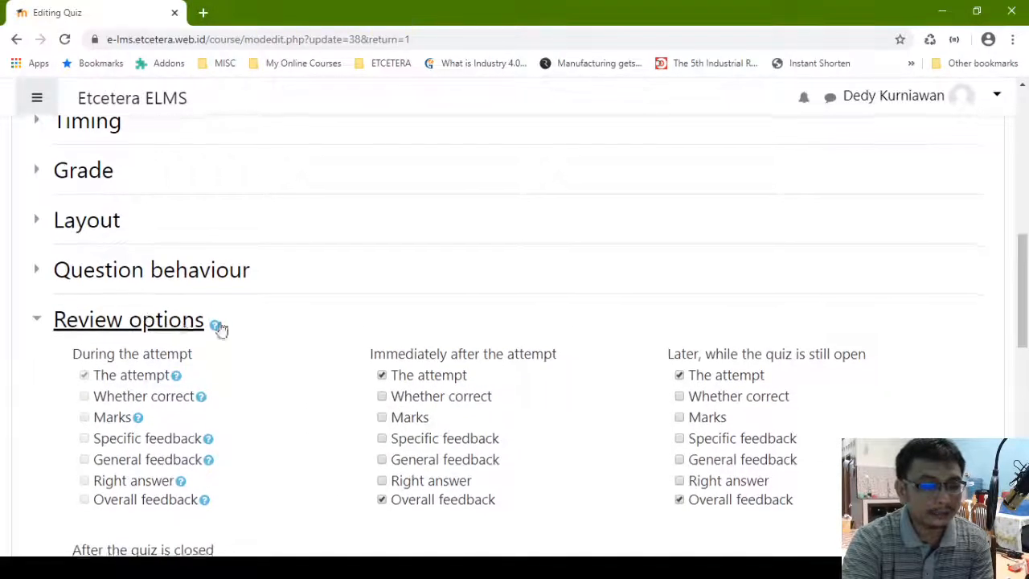
scroll(551, 354, down, 10)
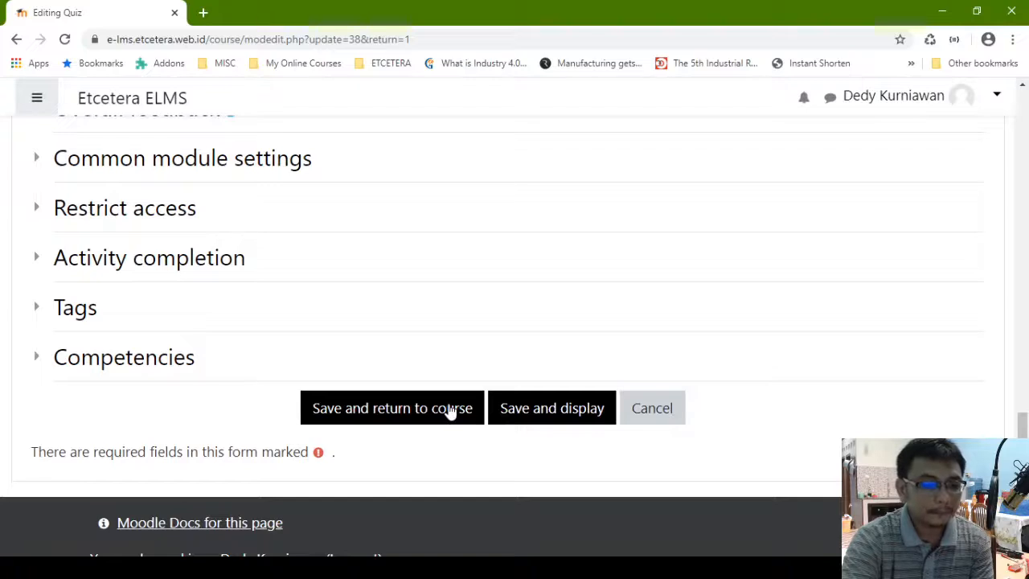
click(426, 424)
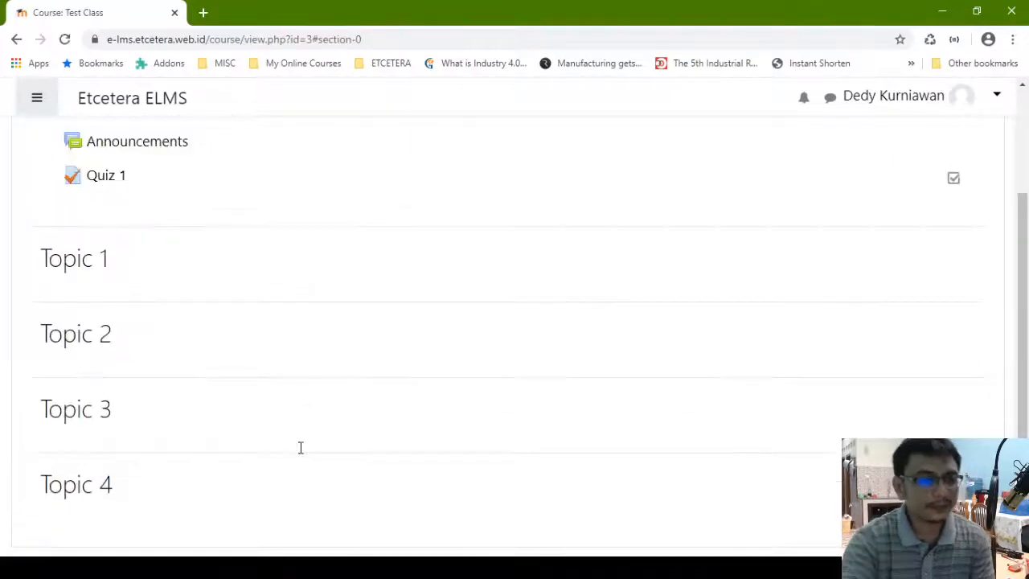
scroll(41, 311, up, 1)
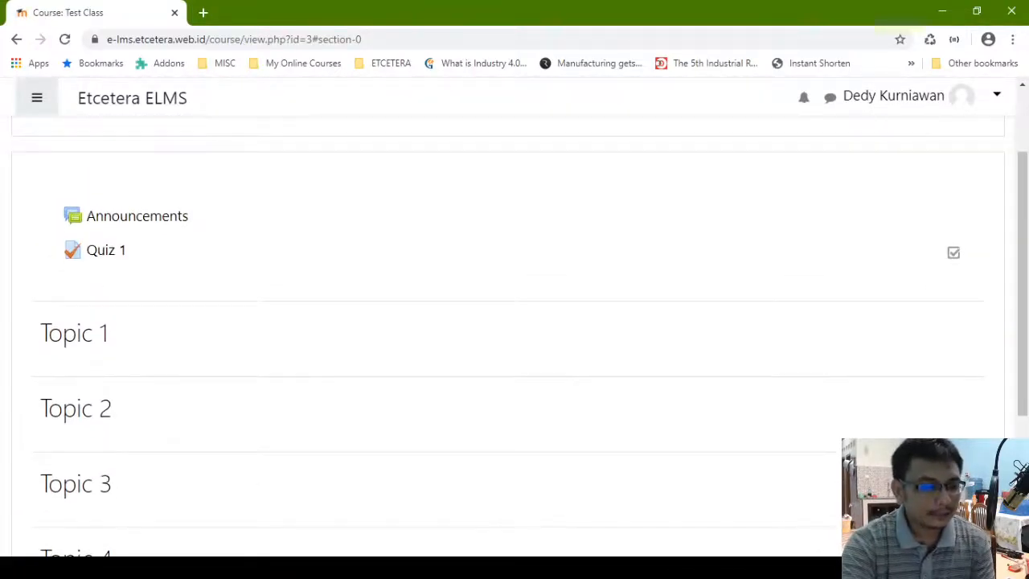